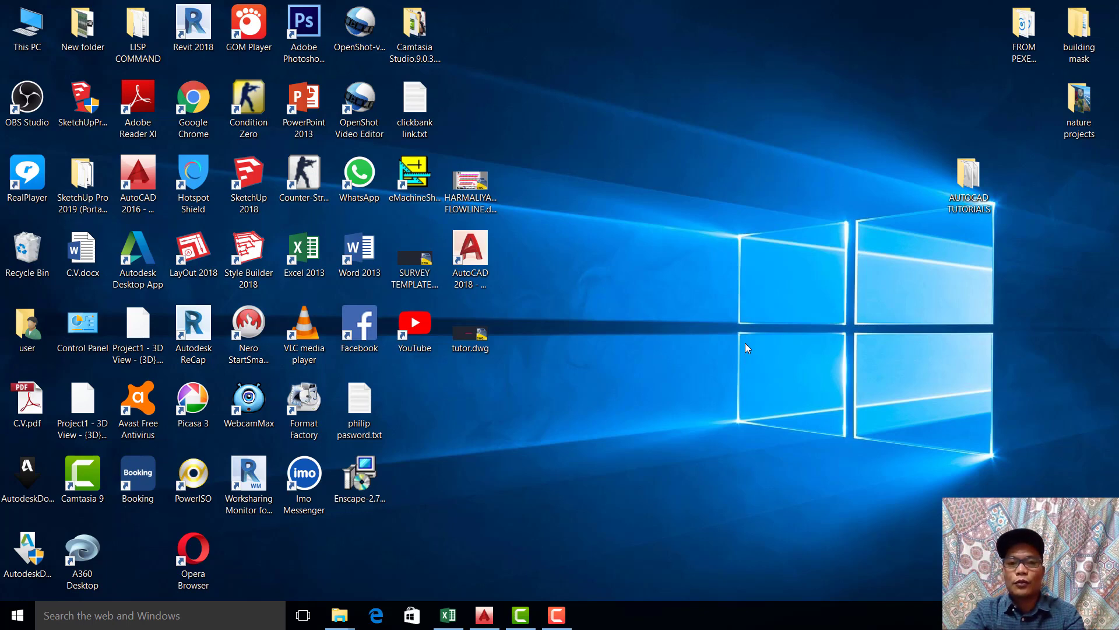
{"action": "right_click", "coordinate": [669, 194]}
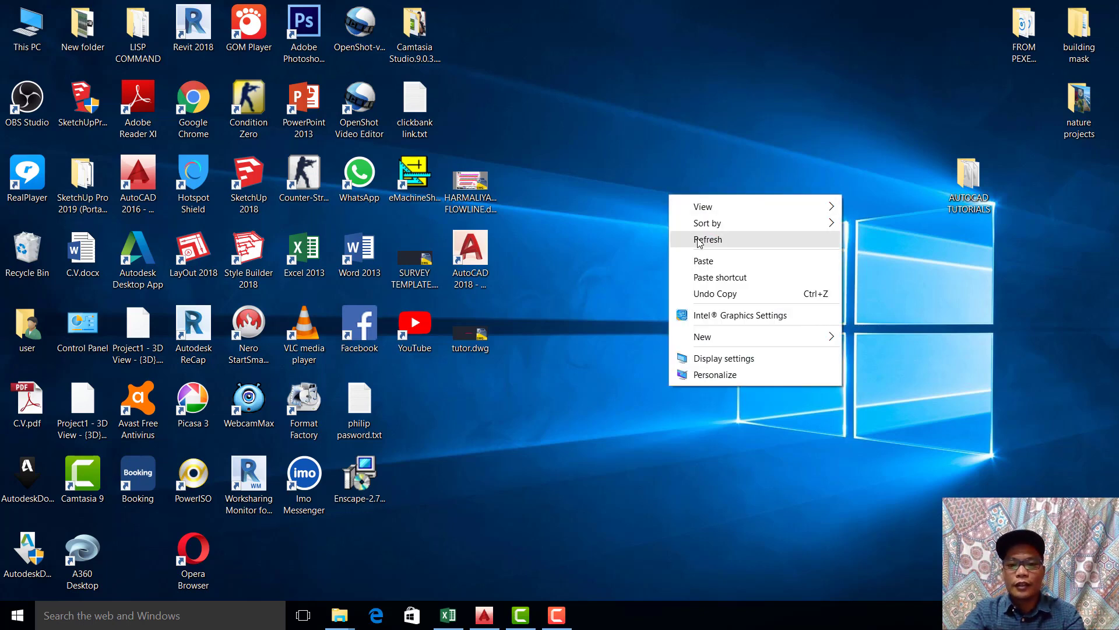
{"action": "left_click", "coordinate": [699, 241]}
{"action": "right_click", "coordinate": [660, 260]}
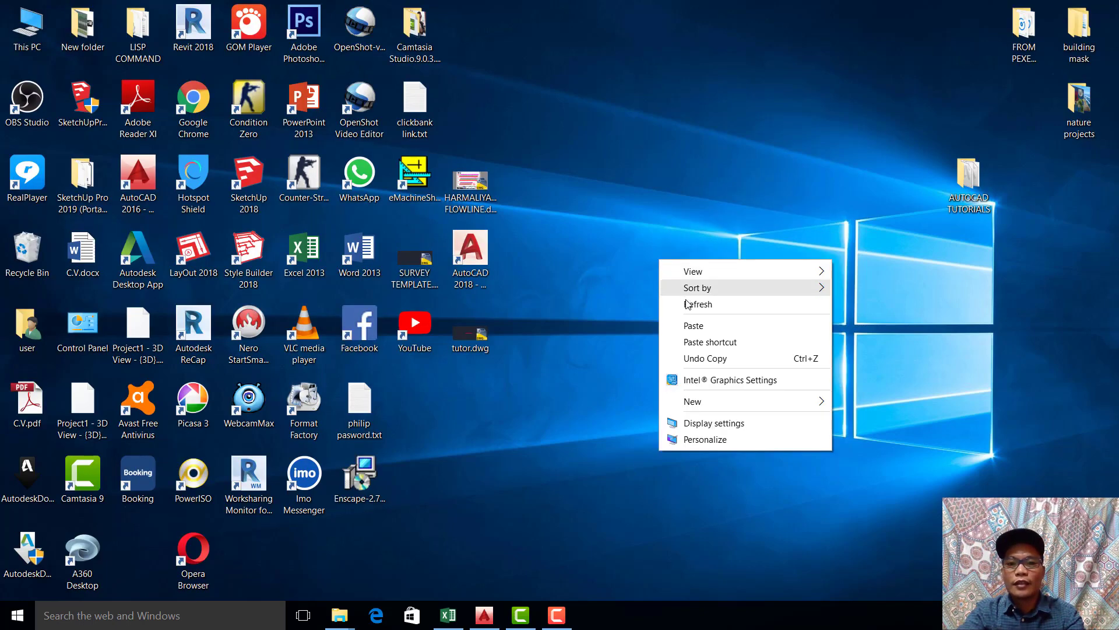
{"action": "left_click", "coordinate": [680, 304]}
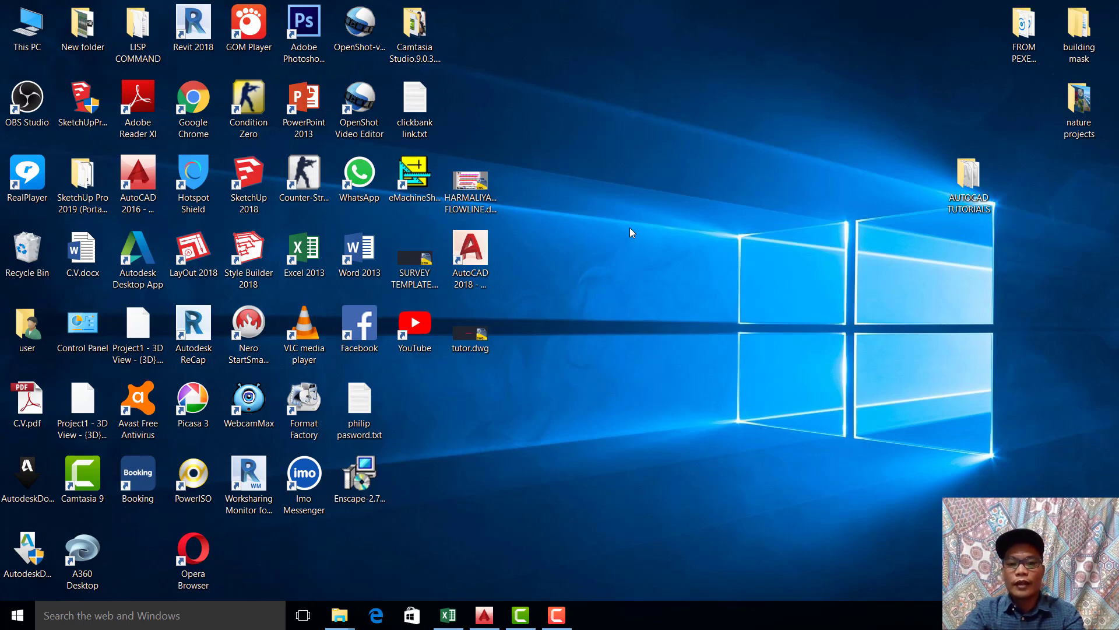
Step: Switch to the MY TUTORIALS workbook in Excel and examine the easting and northing coordinates of the first point
{"action": "left_click", "coordinate": [448, 615]}
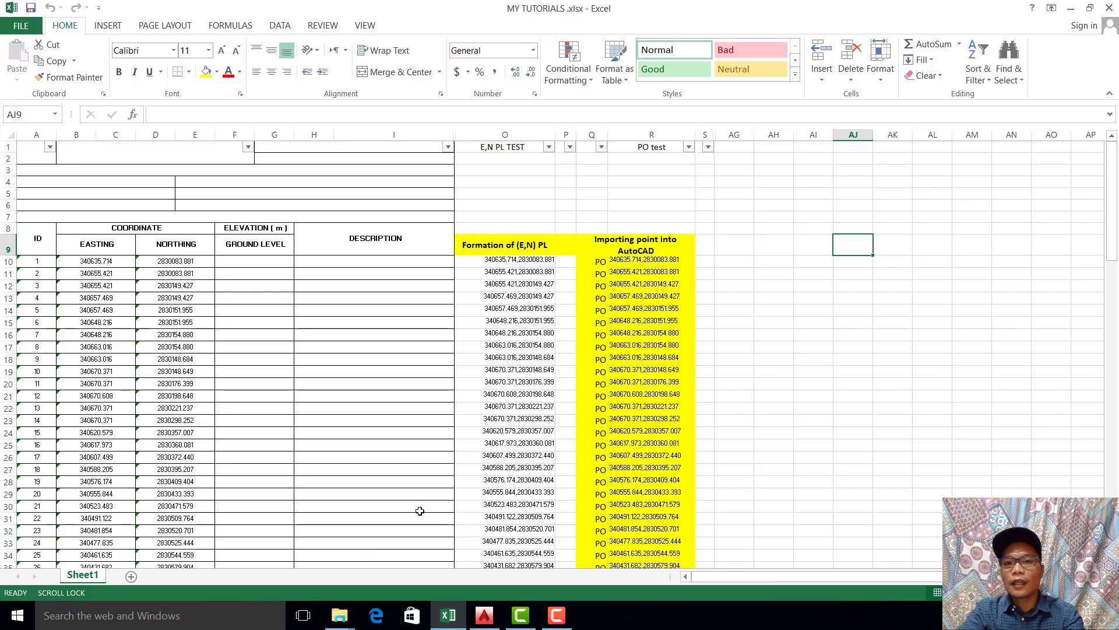
{"action": "left_click", "coordinate": [737, 287]}
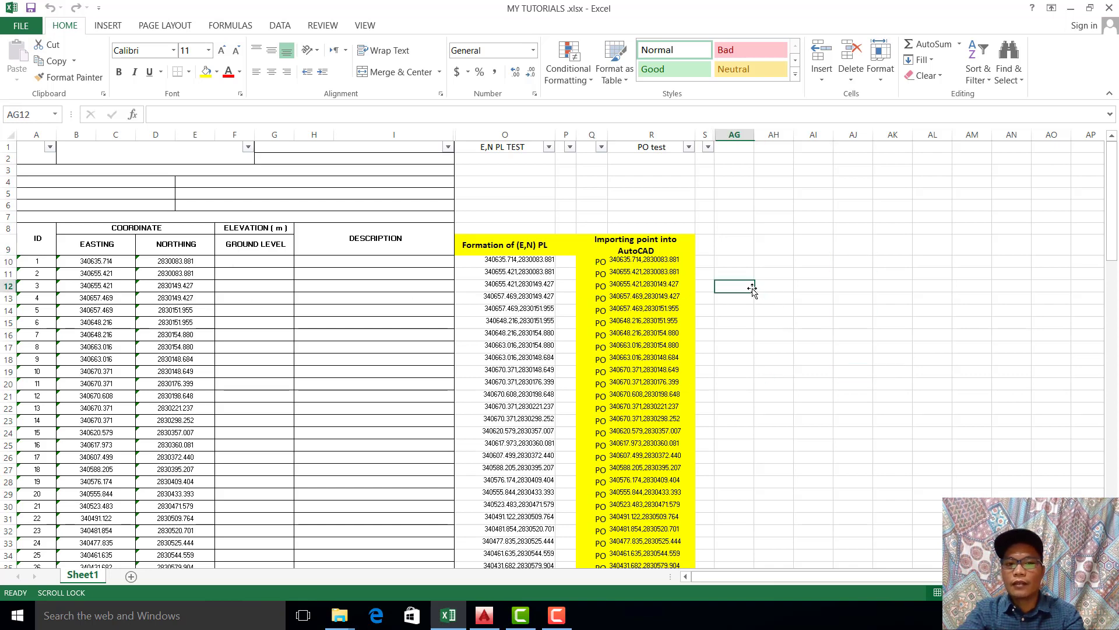
{"action": "scroll", "coordinate": [118, 311], "scroll_direction": "down", "scroll_amount": 1}
{"action": "left_click_drag", "start_coordinate": [80, 223], "coordinate": [158, 224]}
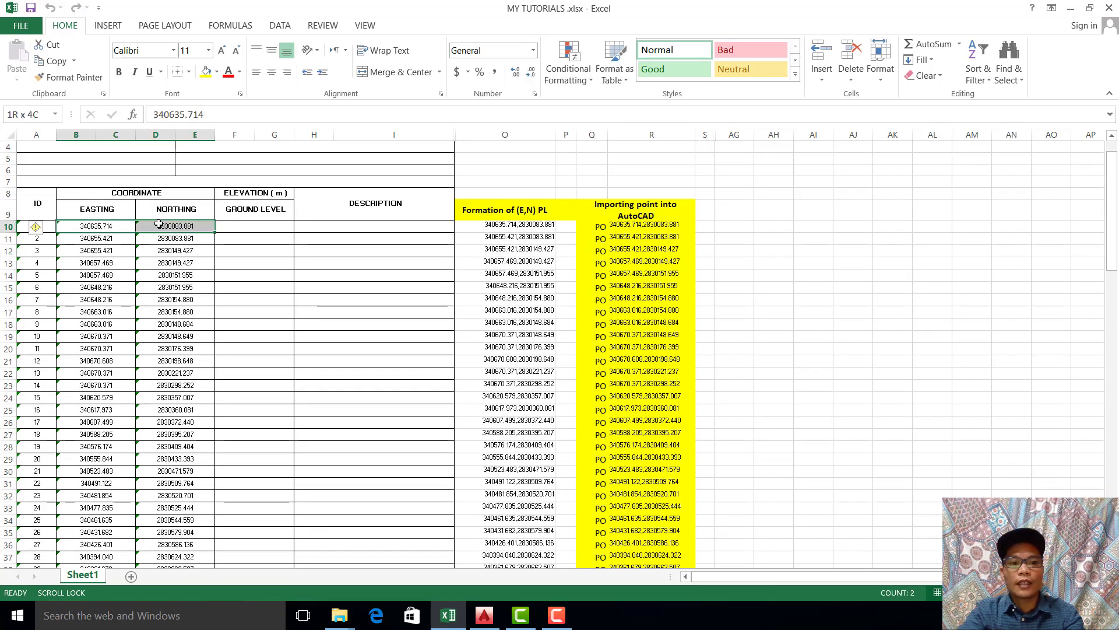
{"action": "left_click", "coordinate": [332, 324]}
{"action": "left_click_drag", "start_coordinate": [42, 225], "coordinate": [175, 225]}
{"action": "left_click", "coordinate": [227, 275]}
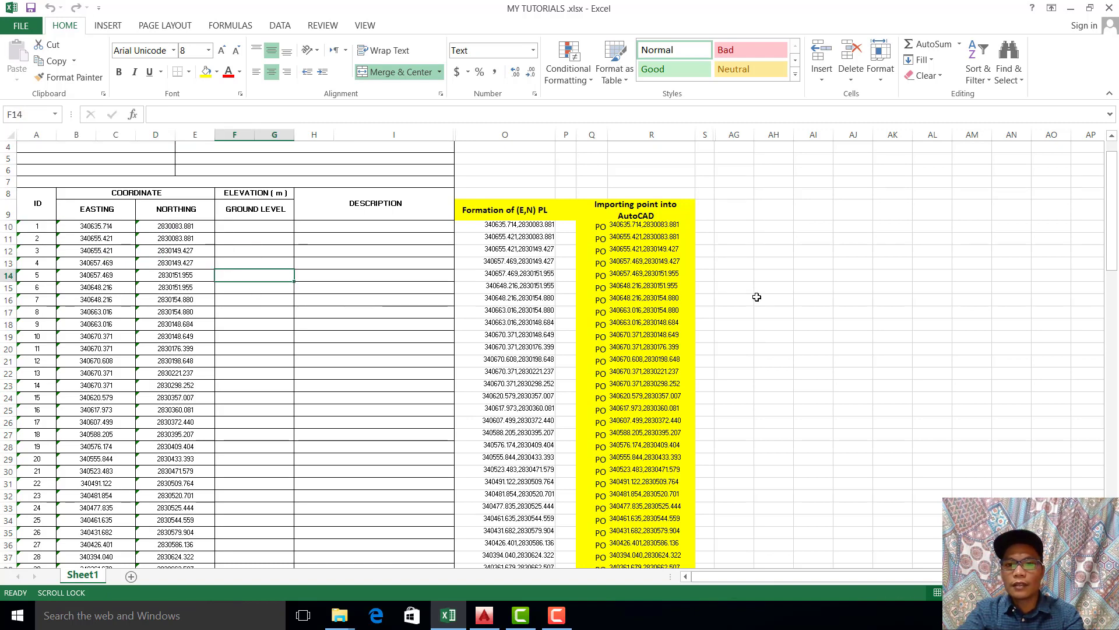
{"action": "left_click", "coordinate": [310, 387]}
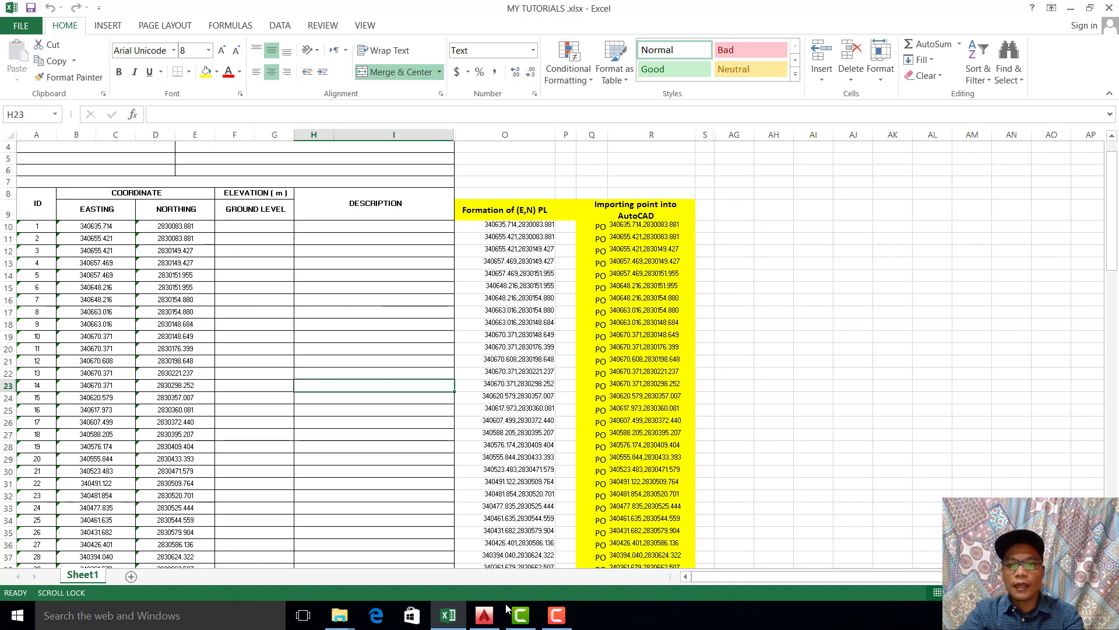
{"action": "left_click", "coordinate": [327, 410]}
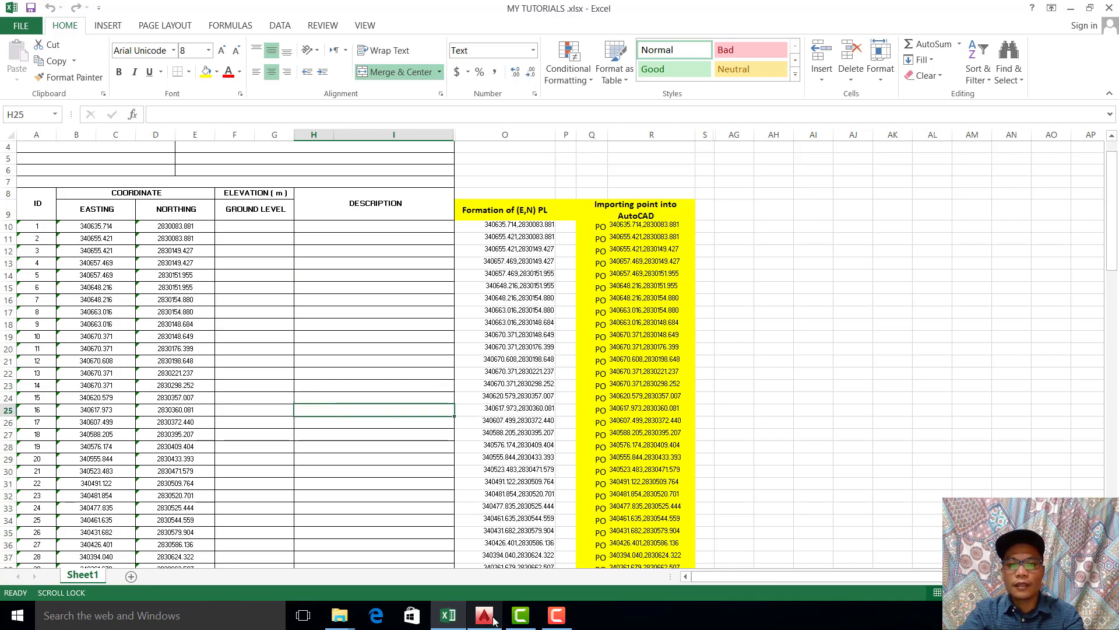
{"action": "left_click", "coordinate": [458, 623]}
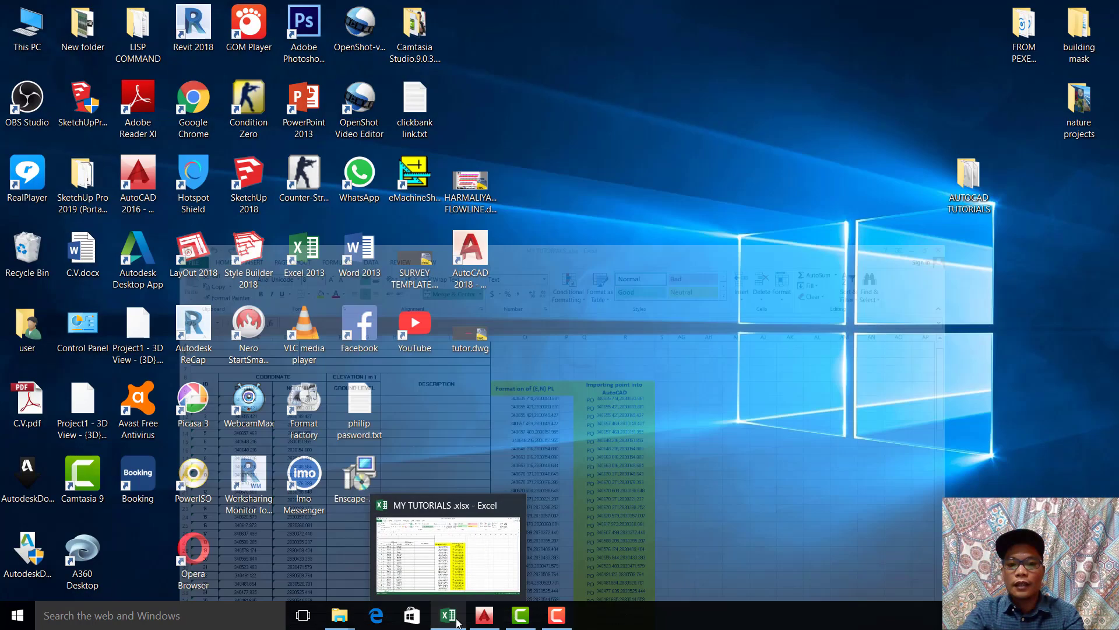
{"action": "left_click", "coordinate": [448, 615]}
{"action": "left_click", "coordinate": [327, 338]}
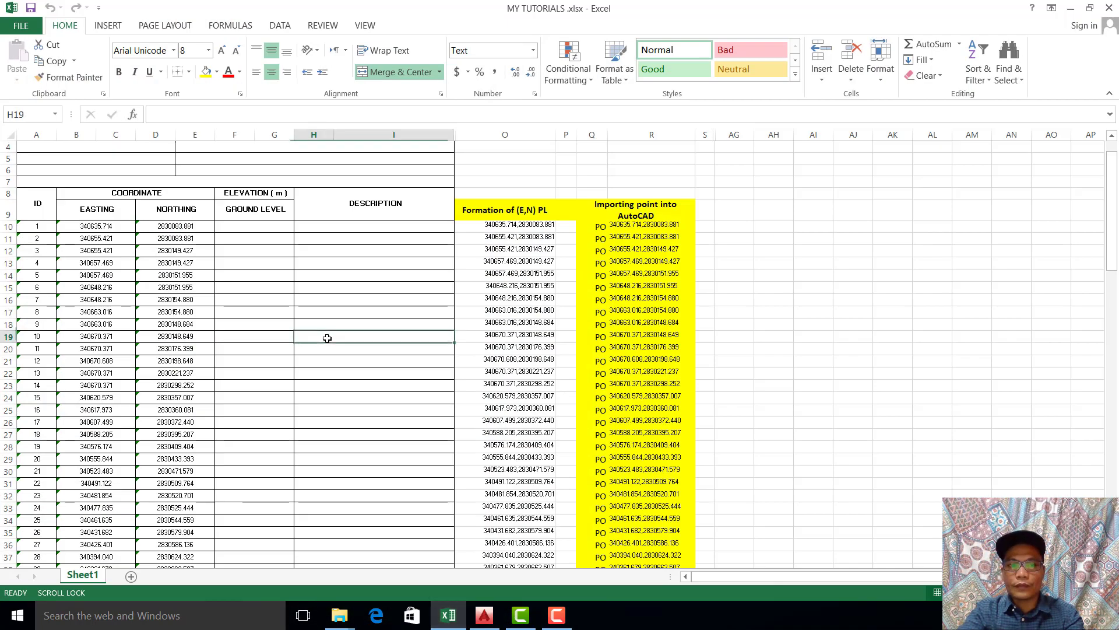
Step: Review the easting and northing pair of point 1 in row 10 of the coordinate table
{"action": "left_click_drag", "start_coordinate": [76, 228], "coordinate": [173, 226]}
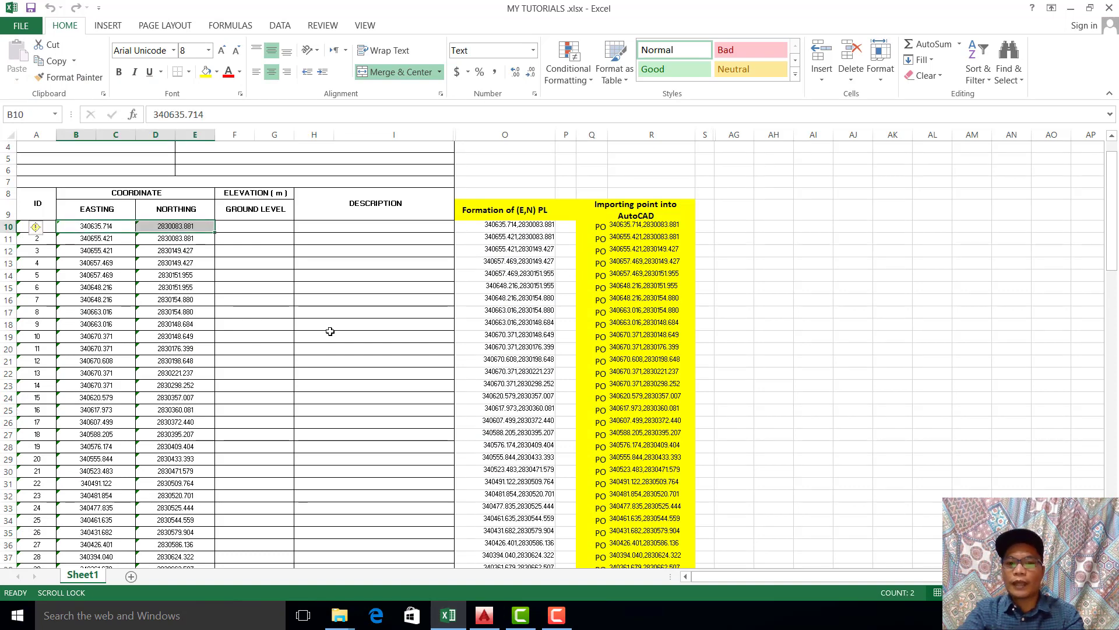
{"action": "left_click", "coordinate": [330, 331]}
{"action": "left_click_drag", "start_coordinate": [90, 227], "coordinate": [184, 227]}
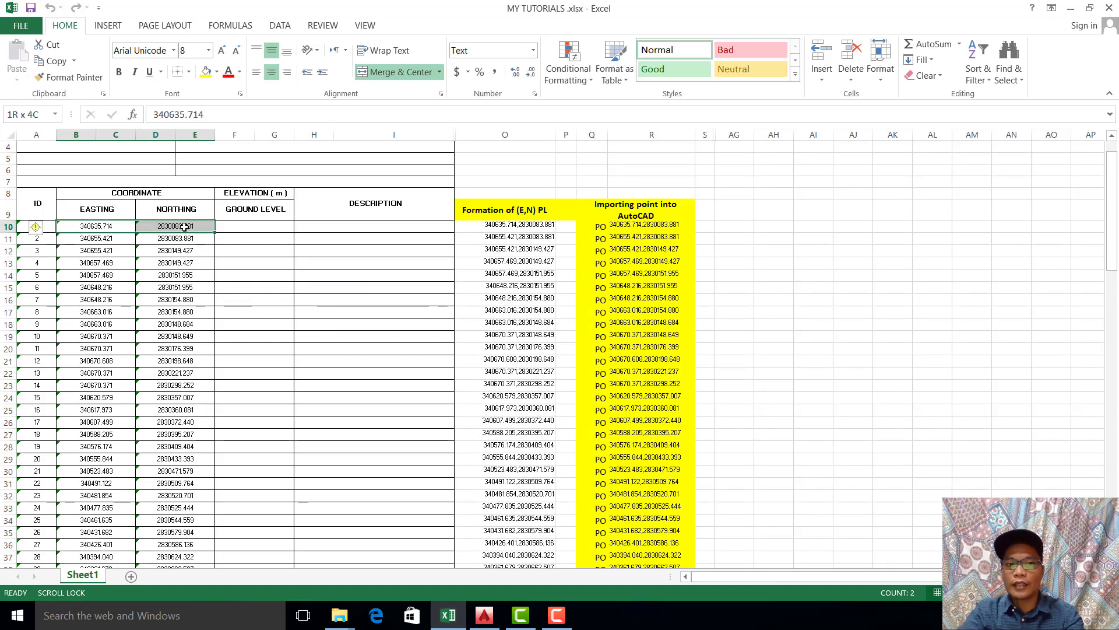
{"action": "left_click", "coordinate": [250, 292]}
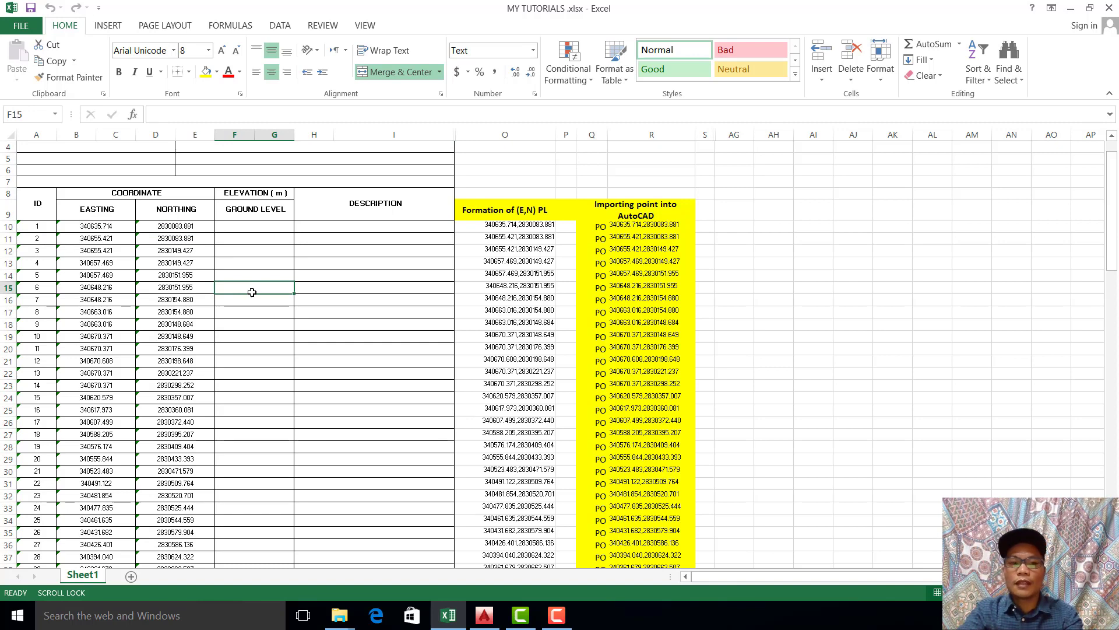
Step: Examine how the formula in cell O10 combines the easting and northing of point 1 into one coordinate pair
{"action": "left_click", "coordinate": [534, 223]}
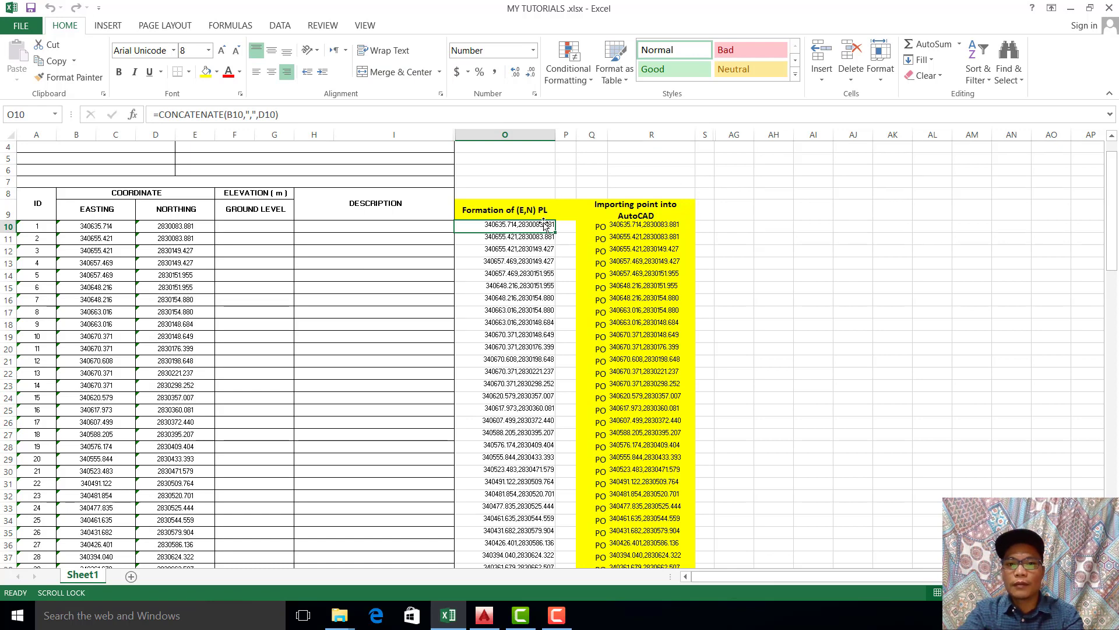
{"action": "left_click", "coordinate": [283, 239]}
{"action": "left_click", "coordinate": [303, 285]}
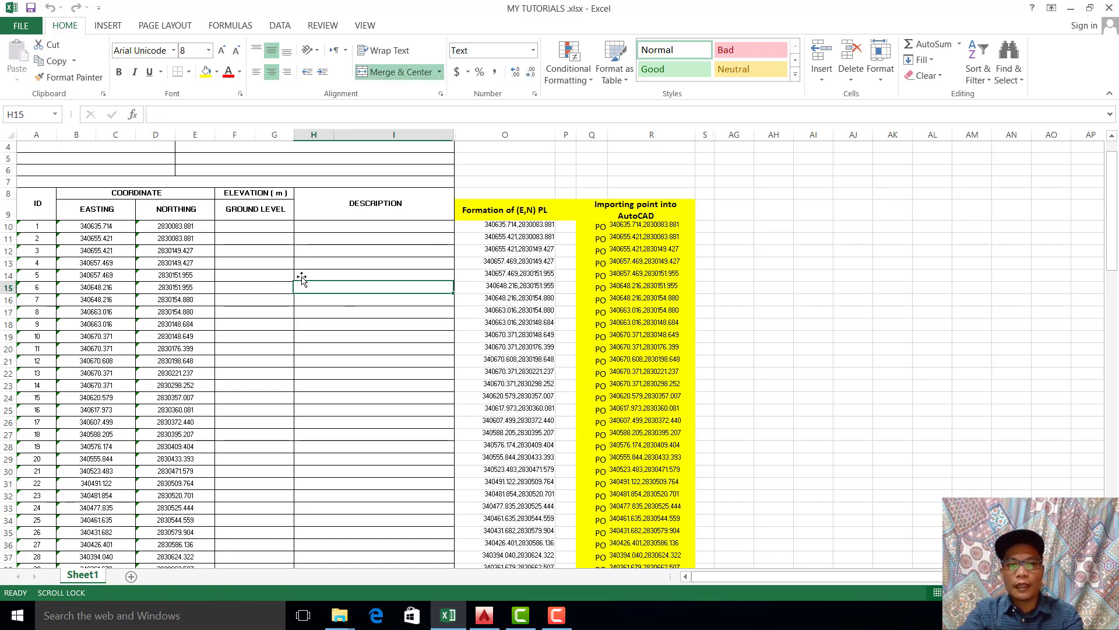
{"action": "left_click", "coordinate": [531, 228]}
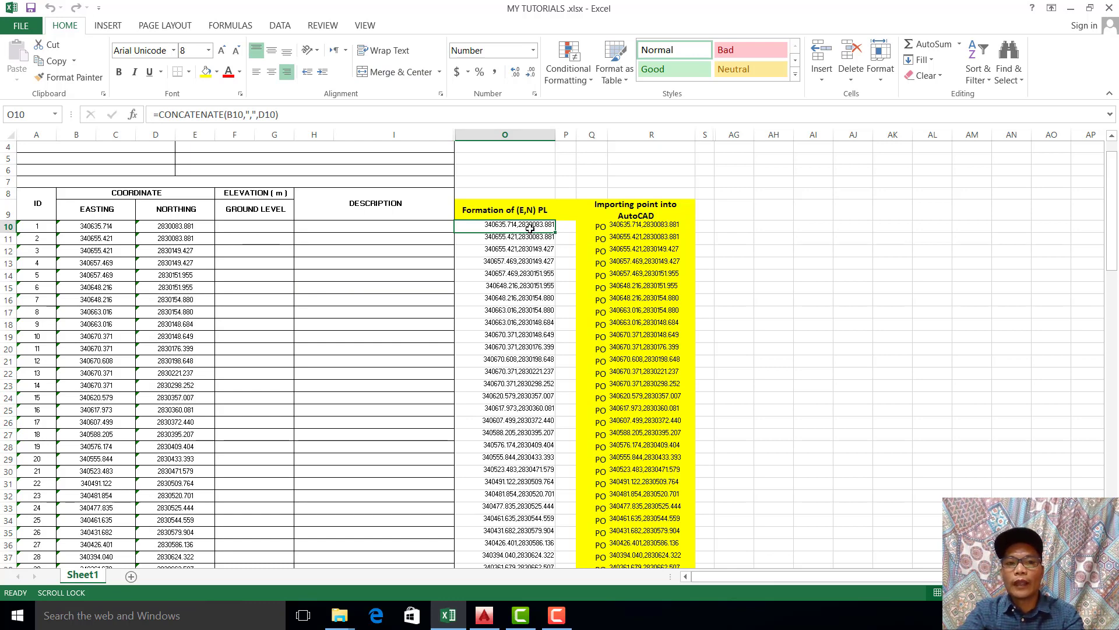
{"action": "left_click", "coordinate": [332, 286]}
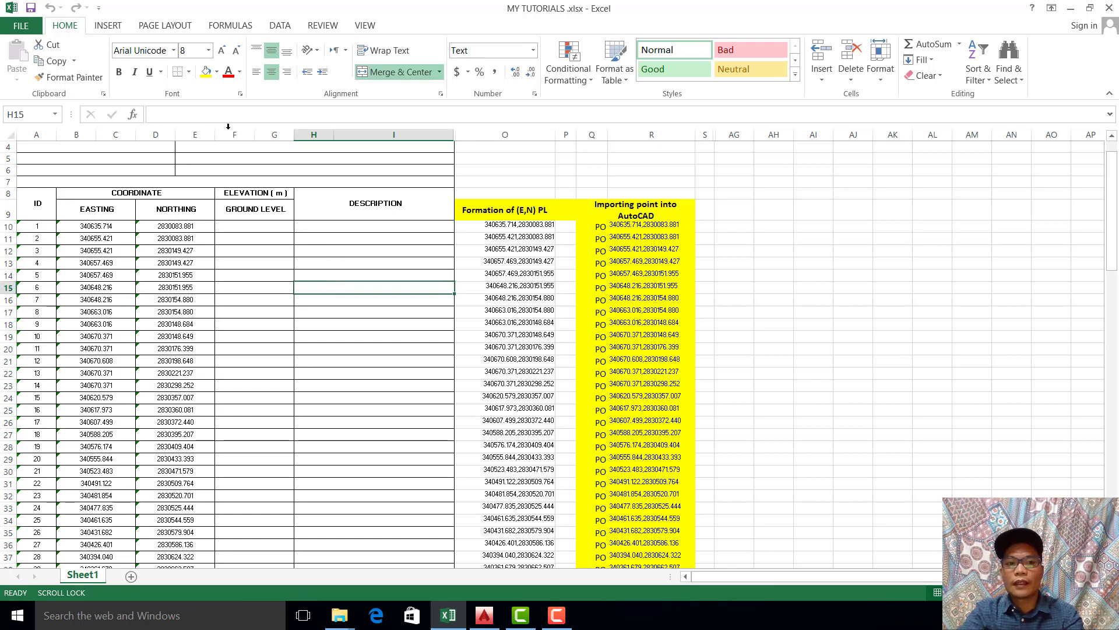
{"action": "left_click", "coordinate": [309, 261]}
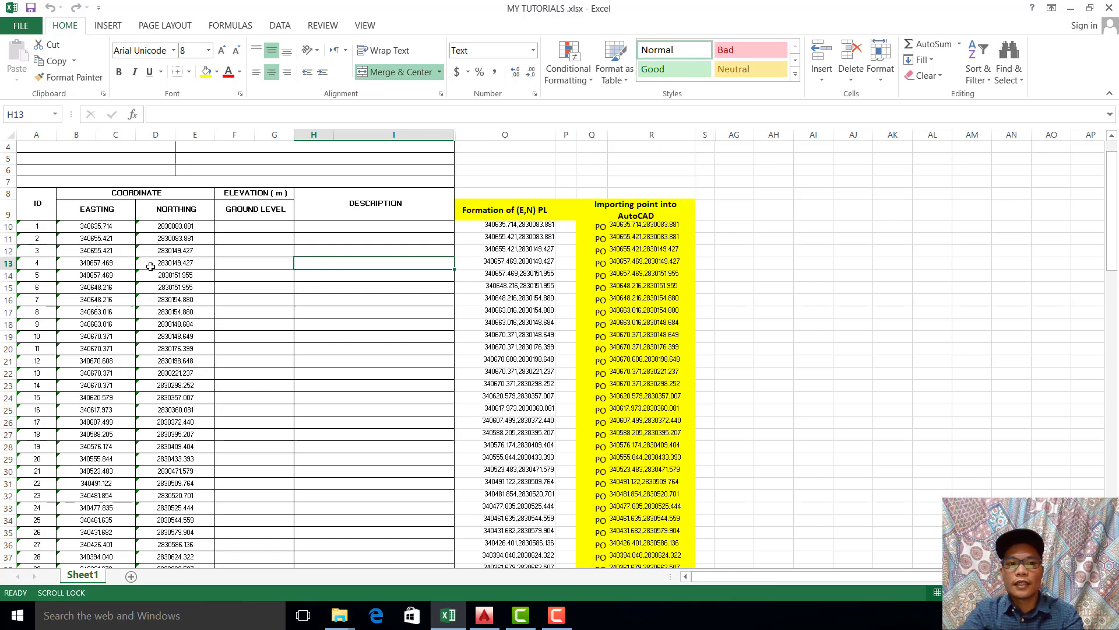
{"action": "left_click", "coordinate": [95, 228]}
{"action": "left_click", "coordinate": [473, 259]}
{"action": "left_click", "coordinate": [517, 225]}
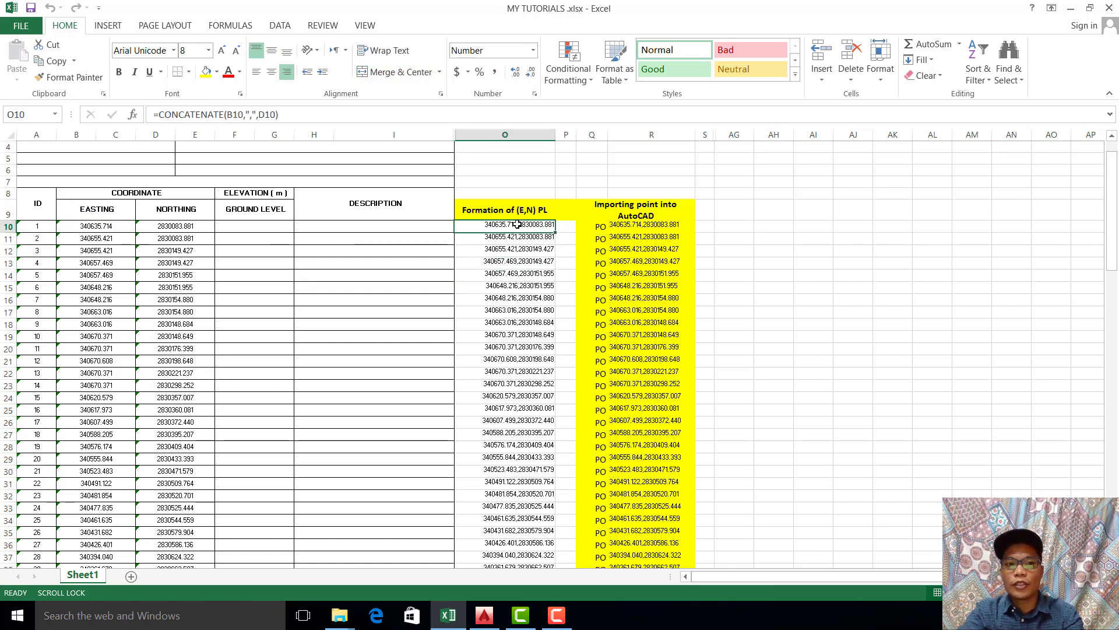
{"action": "left_click", "coordinate": [431, 289]}
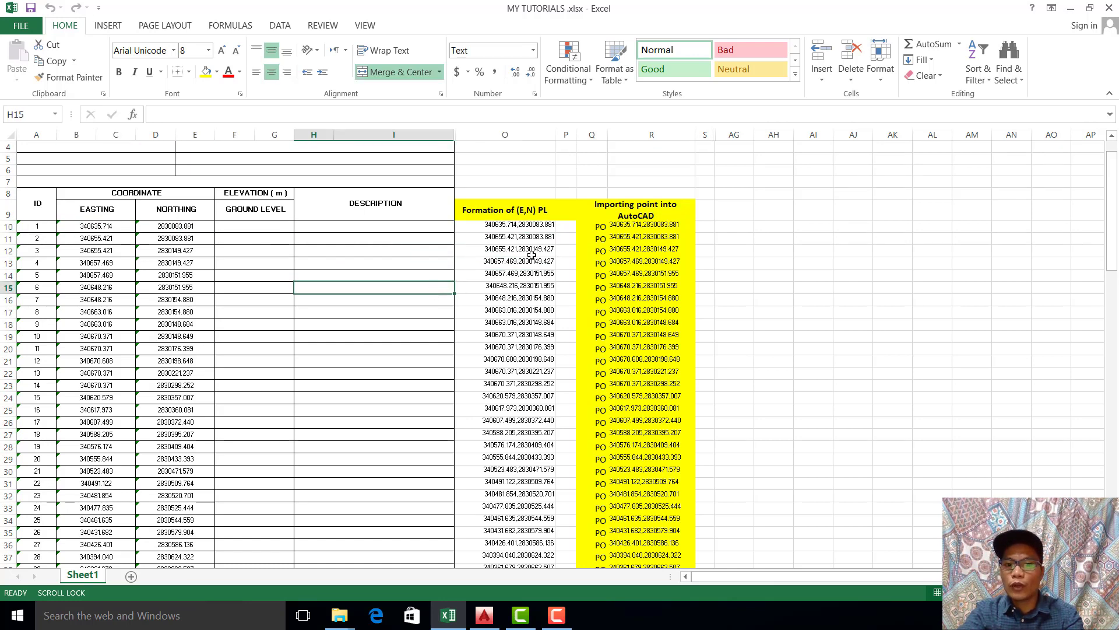
{"action": "left_click", "coordinate": [303, 268]}
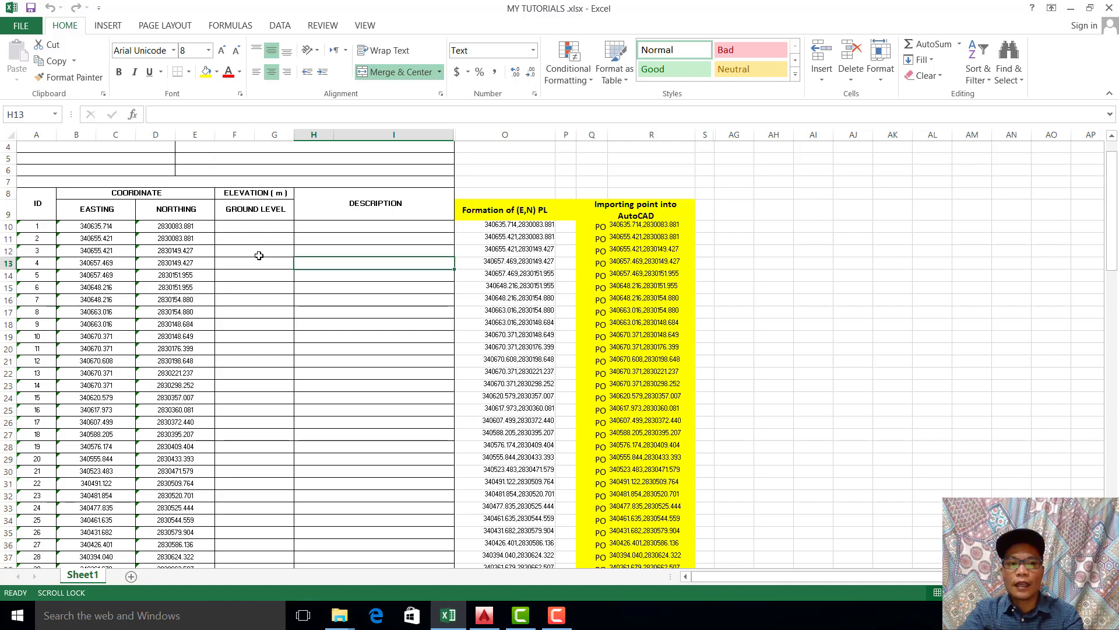
Step: Trace row 10 from the easting and northing cells through the combined pair in O10 to the AutoCAD import cell R10
{"action": "left_click_drag", "start_coordinate": [95, 226], "coordinate": [488, 225]}
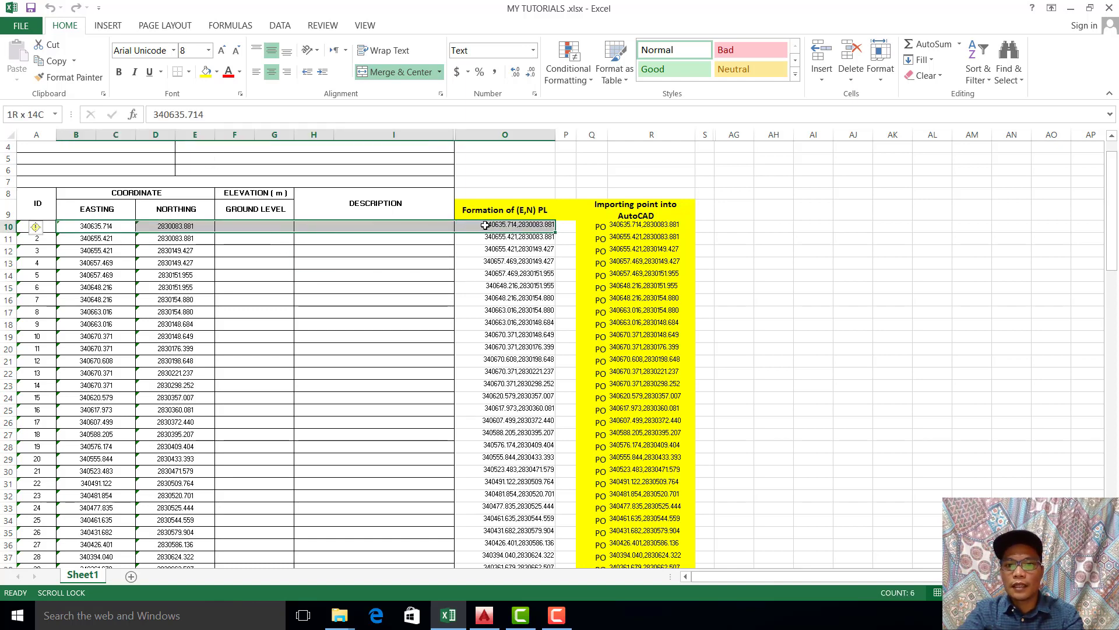
{"action": "left_click", "coordinate": [742, 249]}
{"action": "left_click_drag", "start_coordinate": [87, 226], "coordinate": [708, 228]}
{"action": "left_click", "coordinate": [856, 322]}
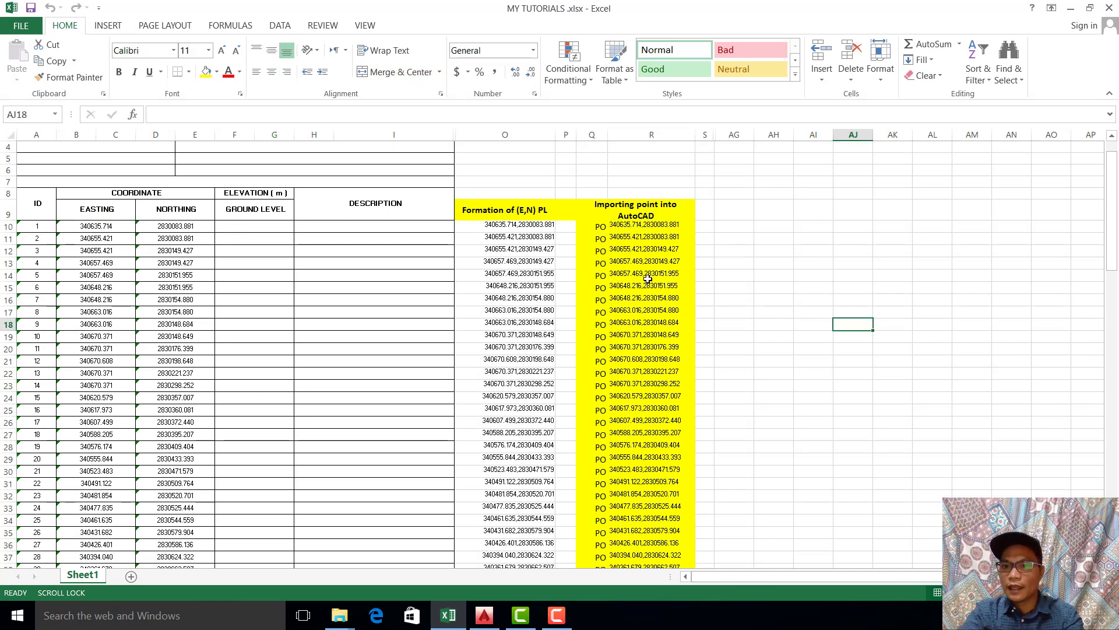
{"action": "left_click", "coordinate": [359, 262]}
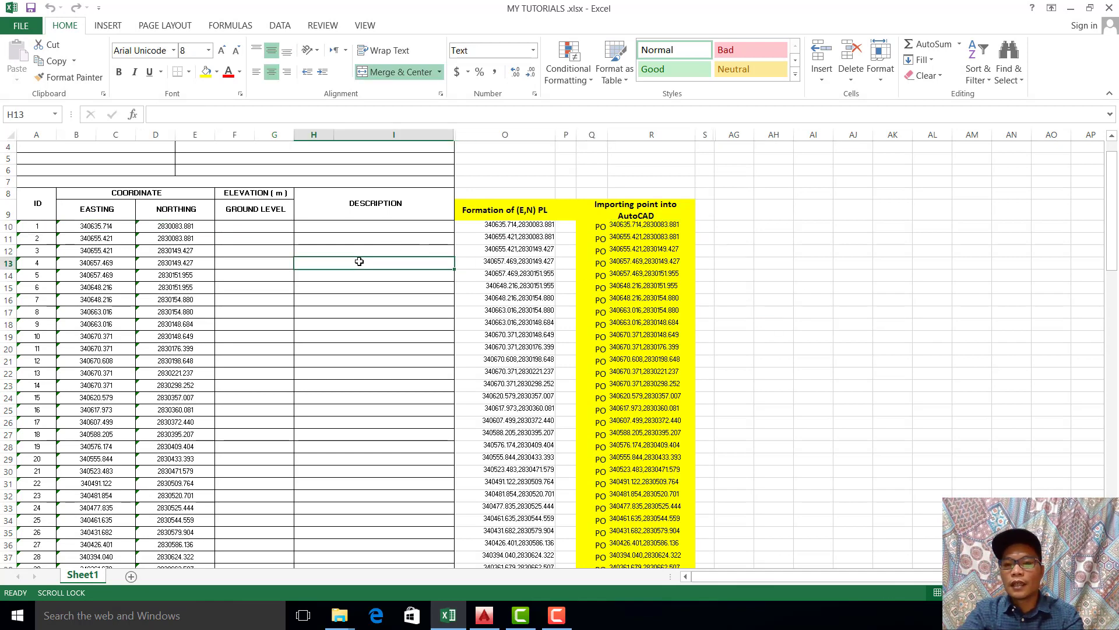
{"action": "left_click", "coordinate": [371, 277]}
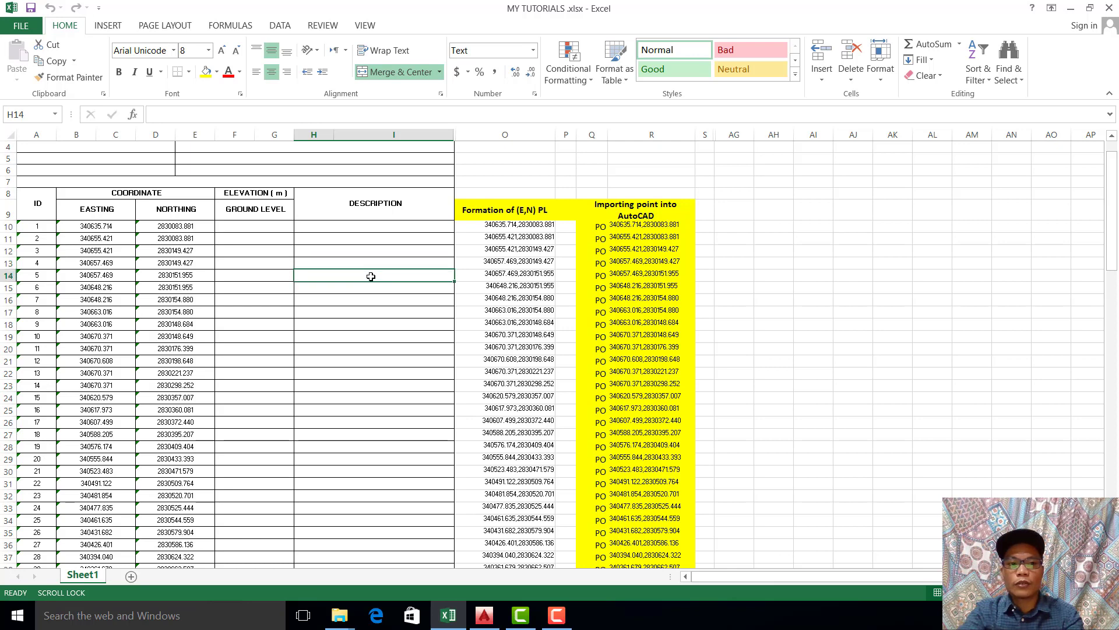
{"action": "left_click", "coordinate": [87, 228]}
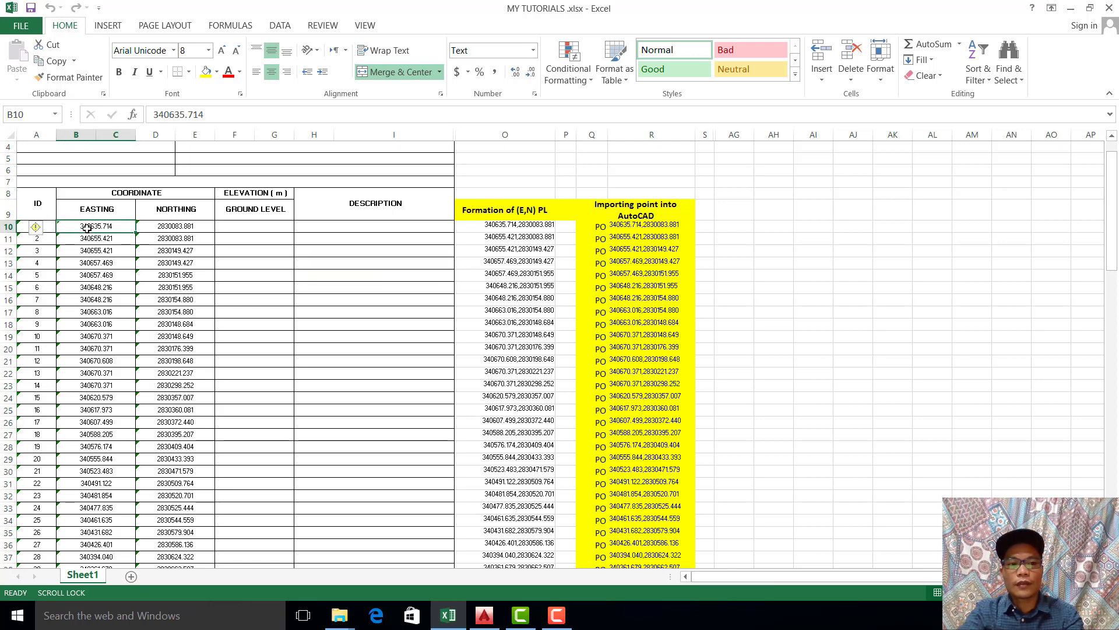
{"action": "left_click", "coordinate": [165, 229]}
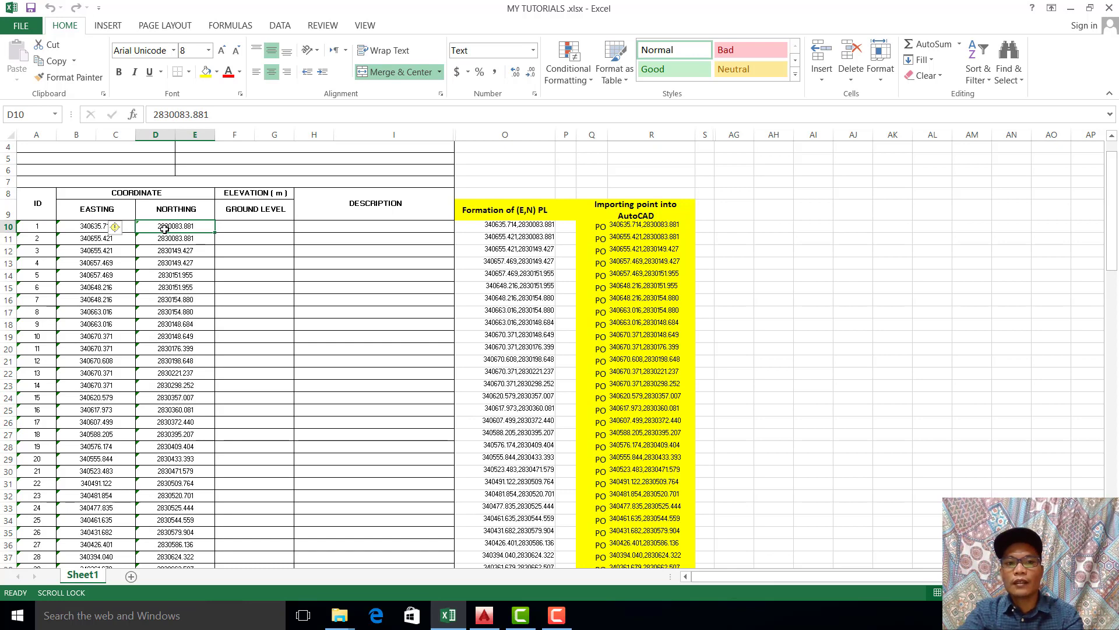
{"action": "left_click", "coordinate": [519, 225]}
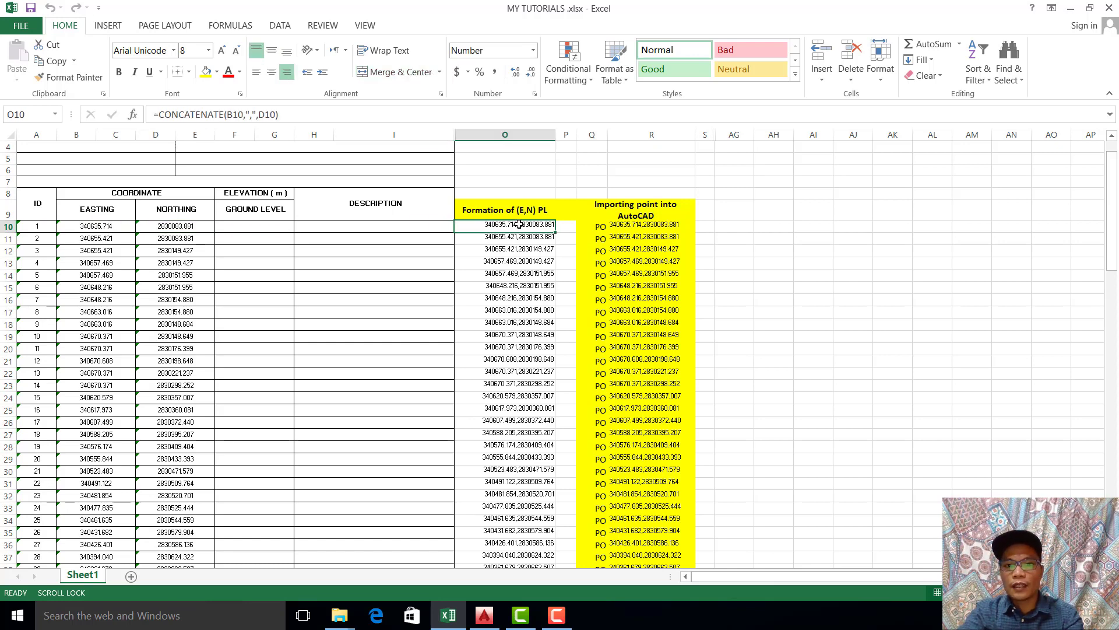
{"action": "left_click", "coordinate": [645, 227]}
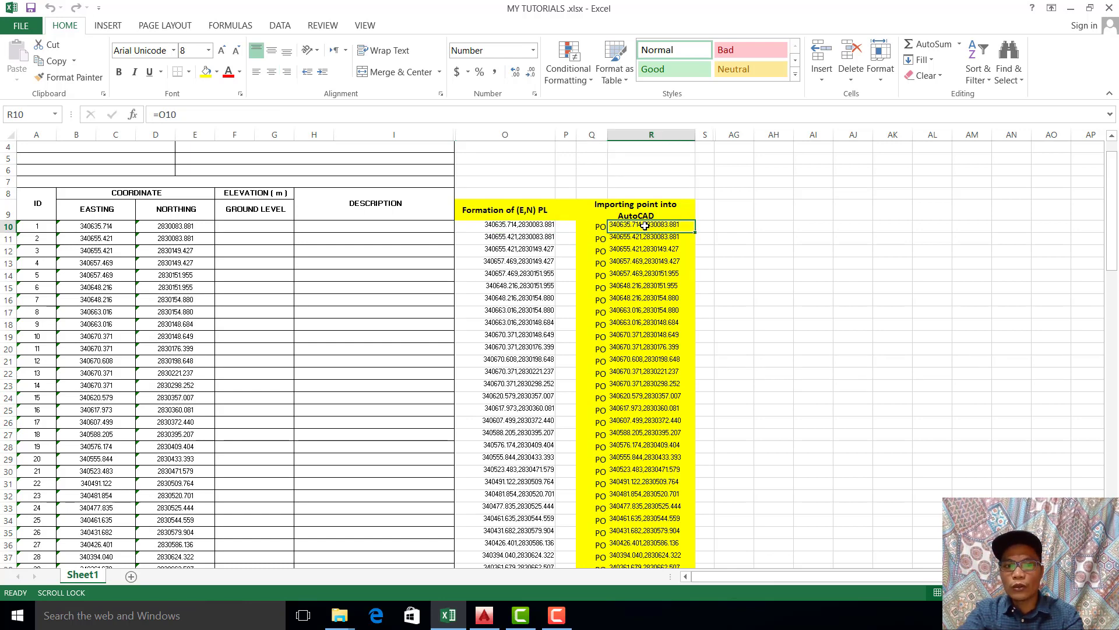
Step: Select the easting and northing of point 1, check the AutoCAD 2016 start page, and return to the workbook
{"action": "left_click_drag", "start_coordinate": [70, 228], "coordinate": [213, 225]}
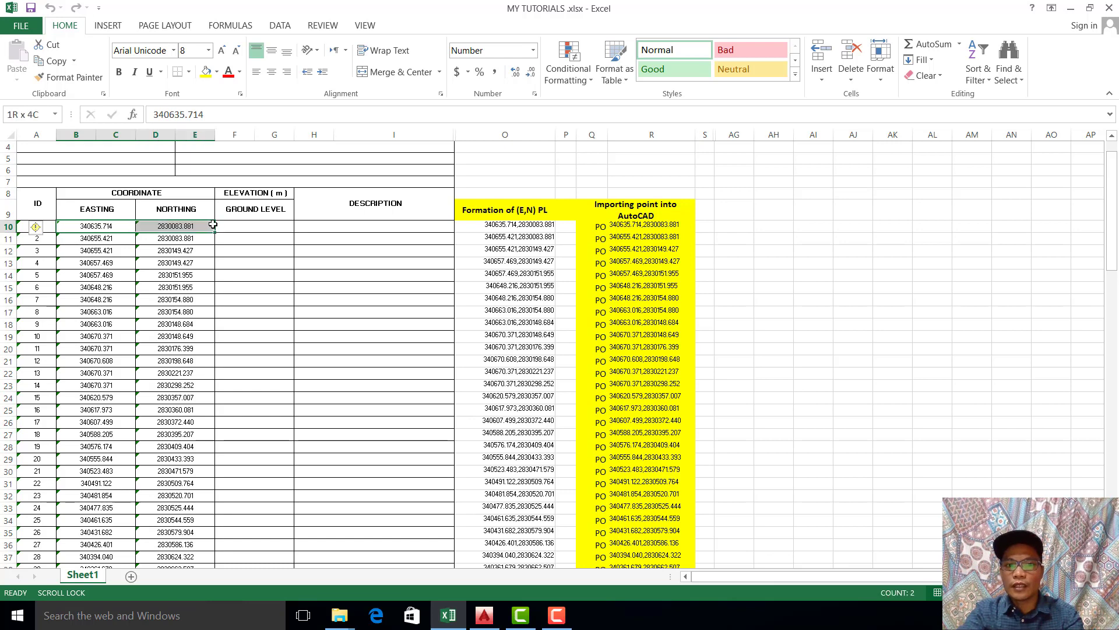
{"action": "left_click", "coordinate": [481, 619]}
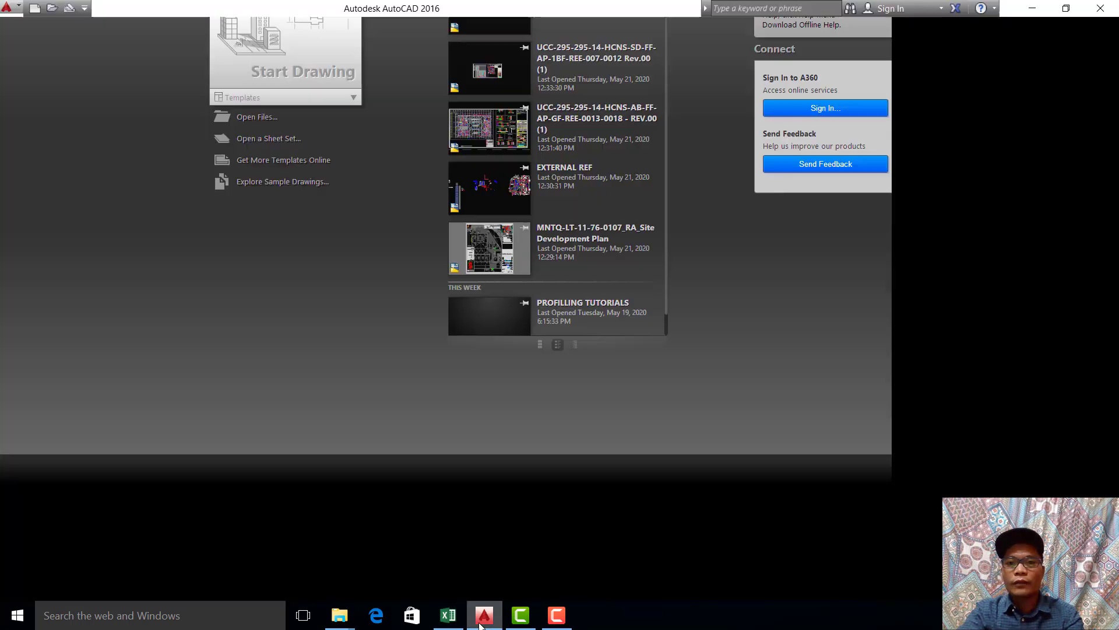
{"action": "left_click", "coordinate": [1034, 14]}
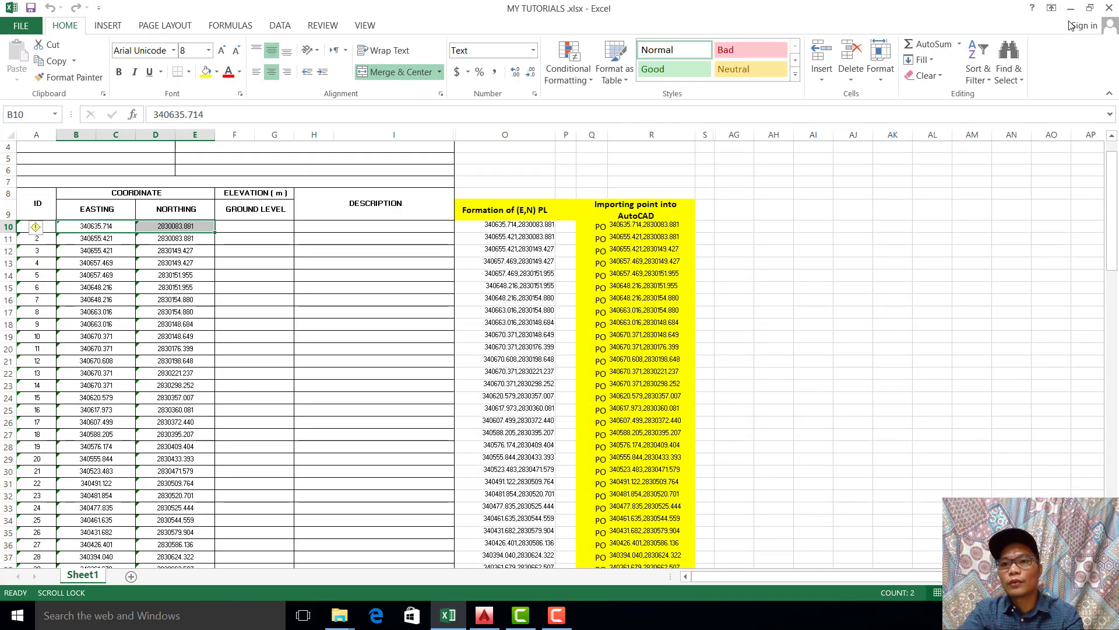
Step: Open the drawing TUTORIAL SURVEY TEMPLATE.dwg in AutoCAD from the 05-21-2020 subfolder of the desktop folder AUTOCAD TUTORIALS
{"action": "left_click", "coordinate": [932, 324]}
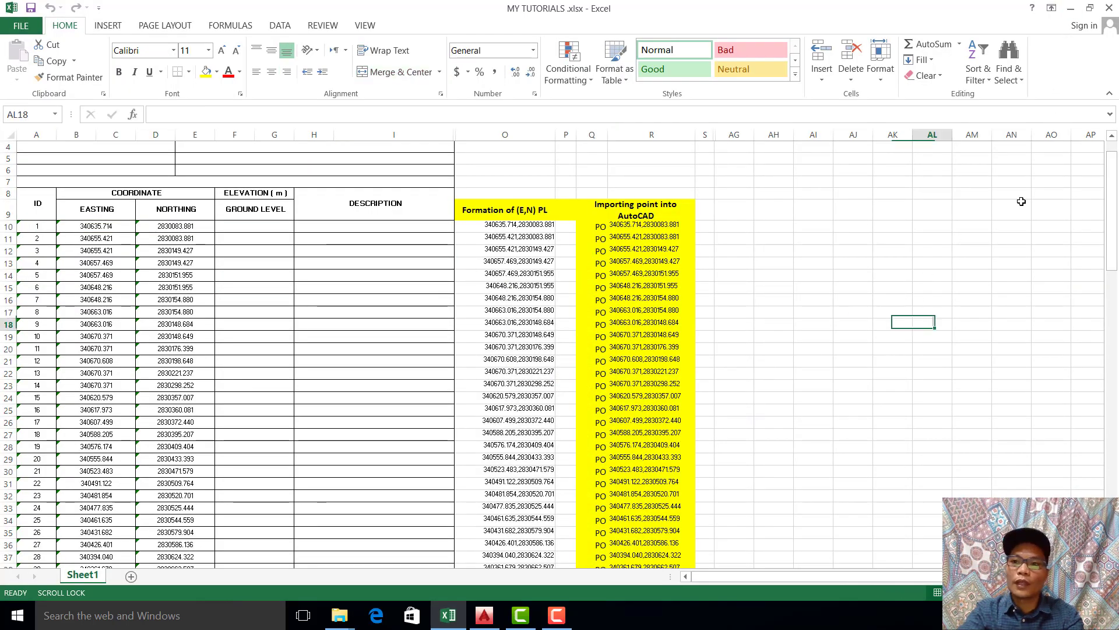
{"action": "left_click", "coordinate": [1071, 8]}
{"action": "right_click", "coordinate": [954, 251]}
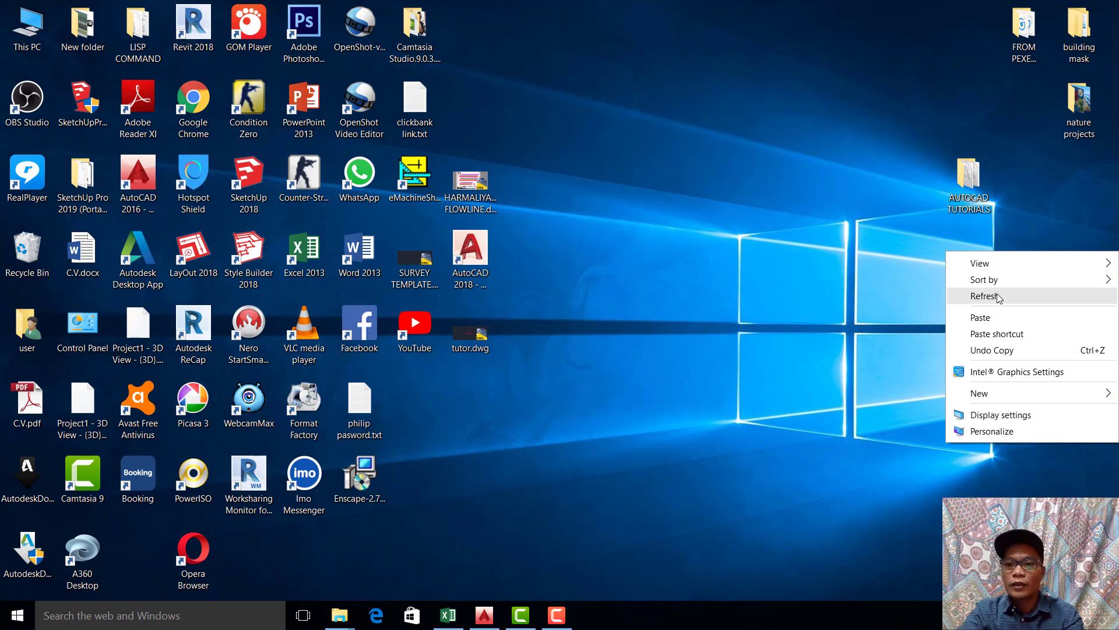
{"action": "left_click", "coordinate": [998, 296]}
{"action": "double_click", "coordinate": [978, 194]}
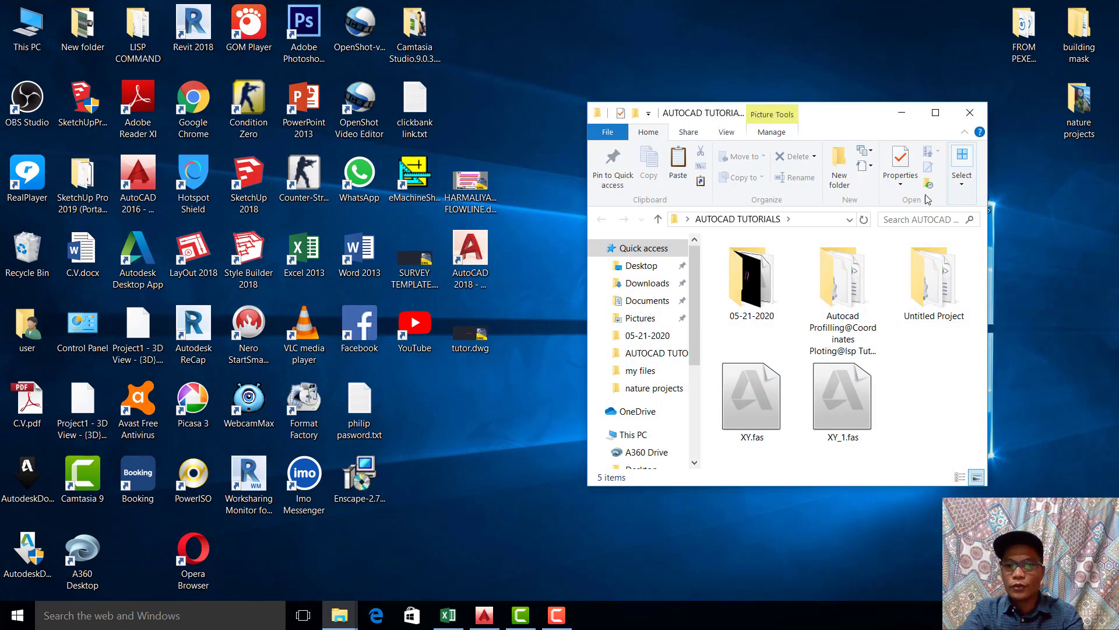
{"action": "left_click", "coordinate": [935, 113]}
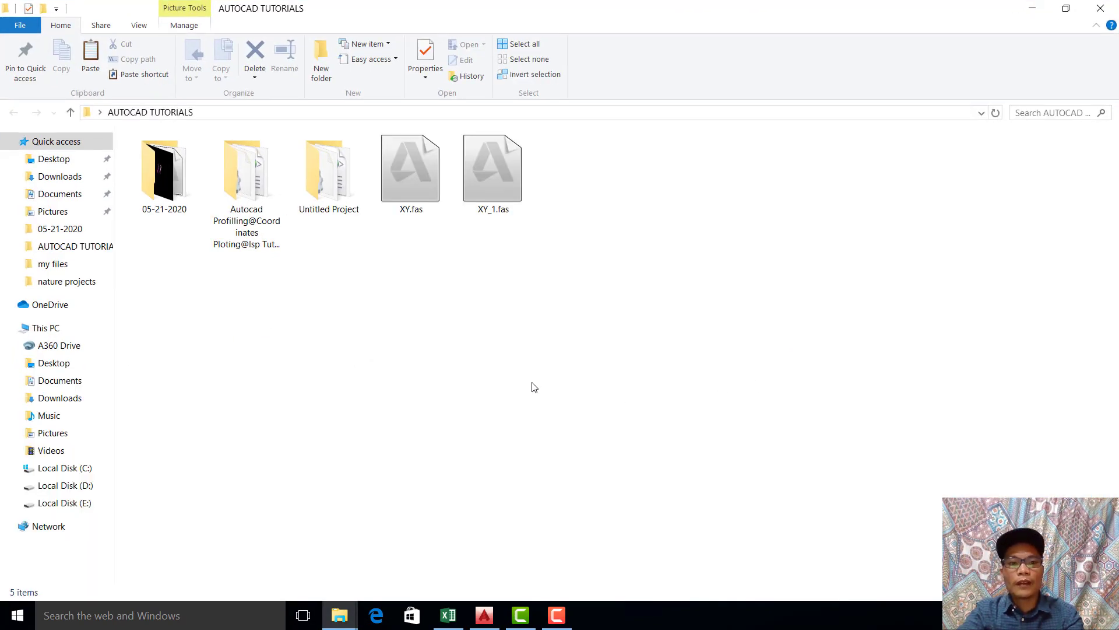
{"action": "double_click", "coordinate": [163, 183]}
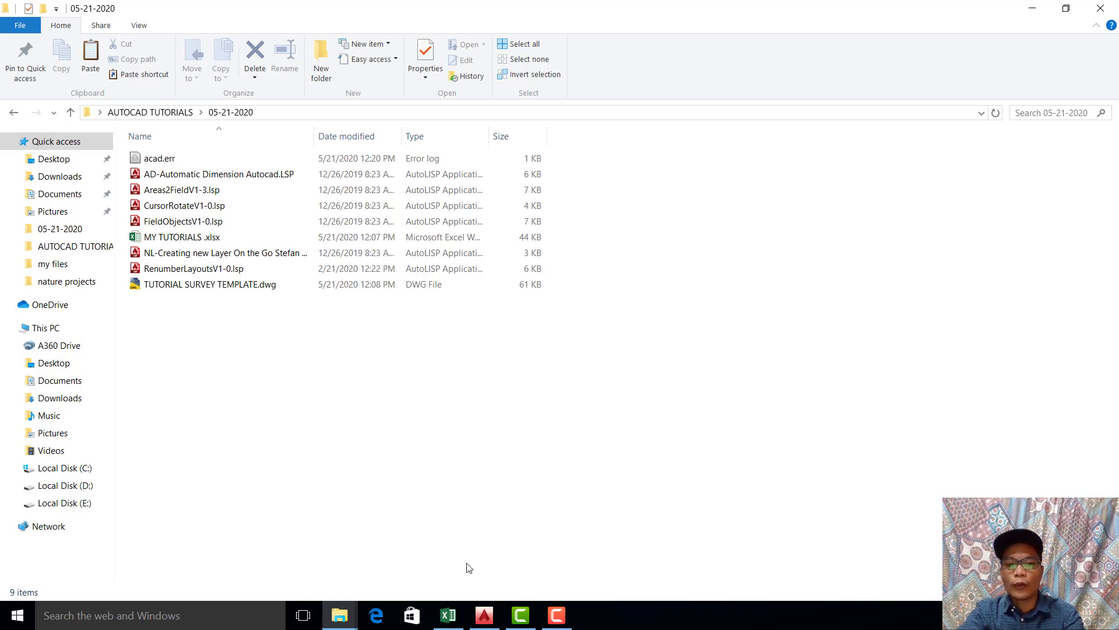
{"action": "double_click", "coordinate": [243, 285]}
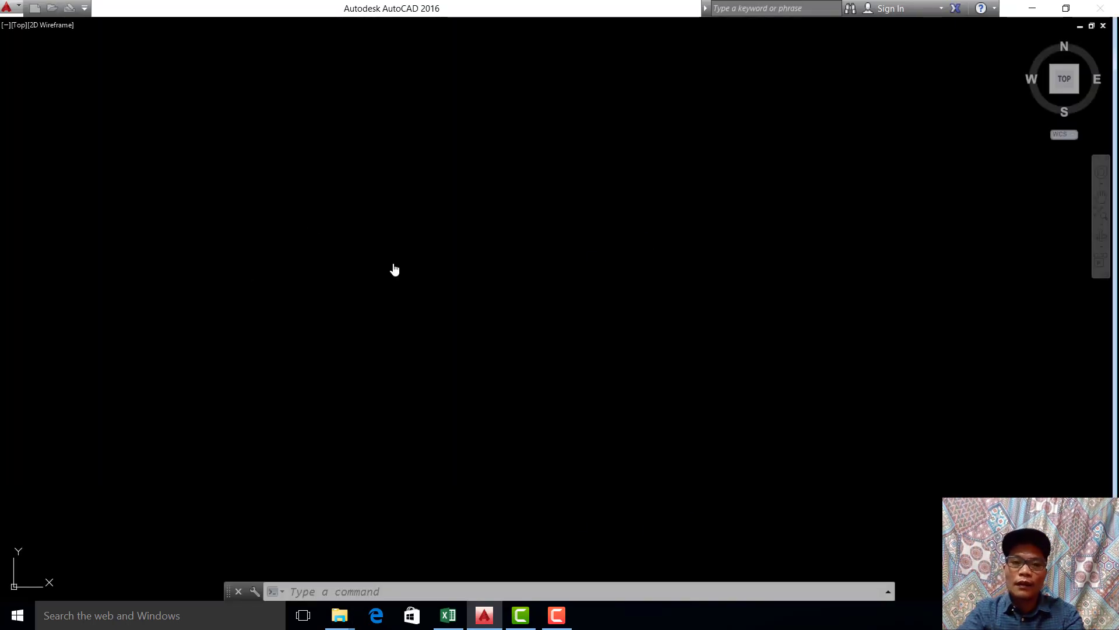
Step: Erase the unlabelled magenta alignment west of the annotated one
{"action": "scroll", "coordinate": [530, 348], "scroll_direction": "up", "scroll_amount": 4}
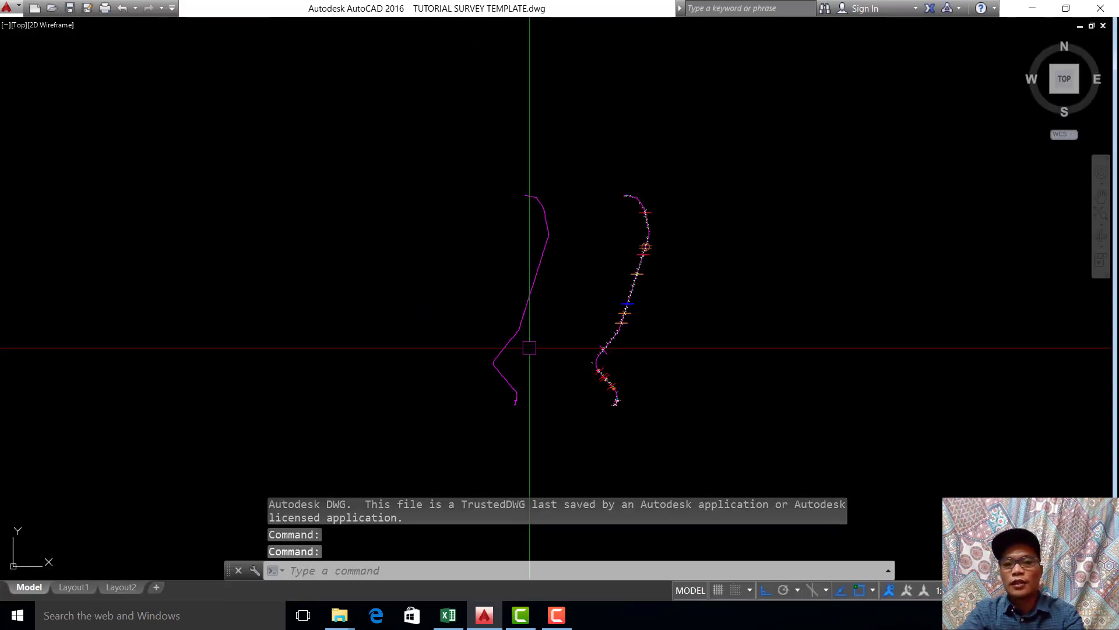
{"action": "left_click", "coordinate": [534, 144]}
{"action": "left_click", "coordinate": [614, 444]}
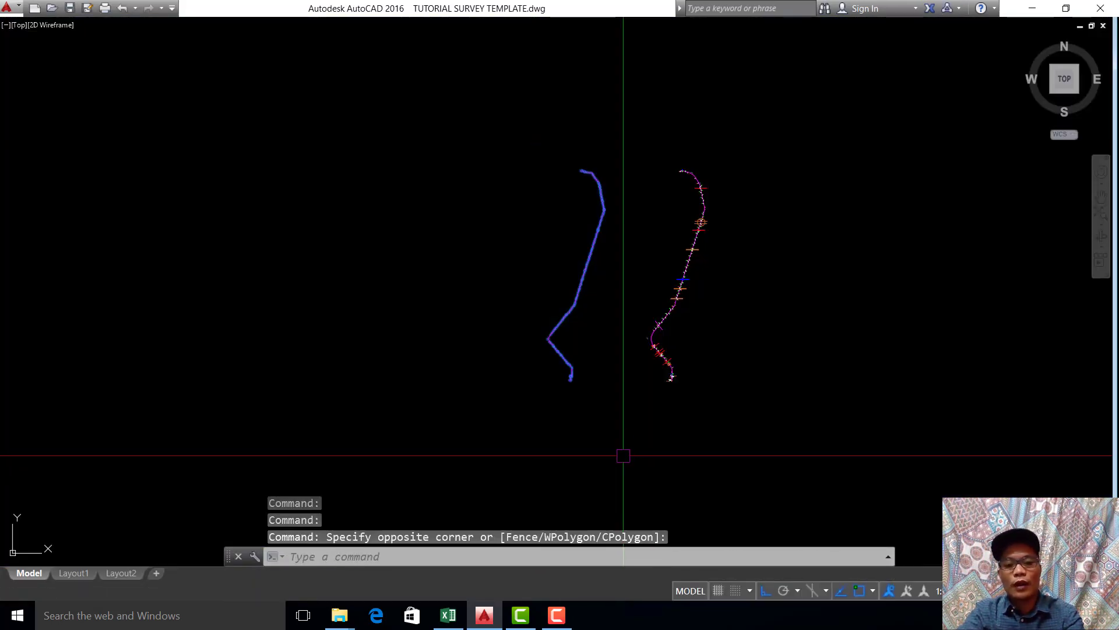
{"action": "type", "text": "e"}
{"action": "key", "text": "Return"}
Step: Examine the coordinate labels at the northern end of the annotated alignment, around AP-10 and TIE-IN
{"action": "scroll", "coordinate": [632, 379], "scroll_direction": "up", "scroll_amount": 2}
{"action": "mouse_move", "coordinate": [697, 327]}
{"action": "middle_mouse_down"}
{"action": "mouse_move", "coordinate": [700, 383]}
{"action": "mouse_move", "coordinate": [695, 367]}
{"action": "middle_mouse_up"}
{"action": "scroll", "coordinate": [692, 347], "scroll_direction": "up", "scroll_amount": 4}
{"action": "scroll", "coordinate": [691, 360], "scroll_direction": "down", "scroll_amount": 4}
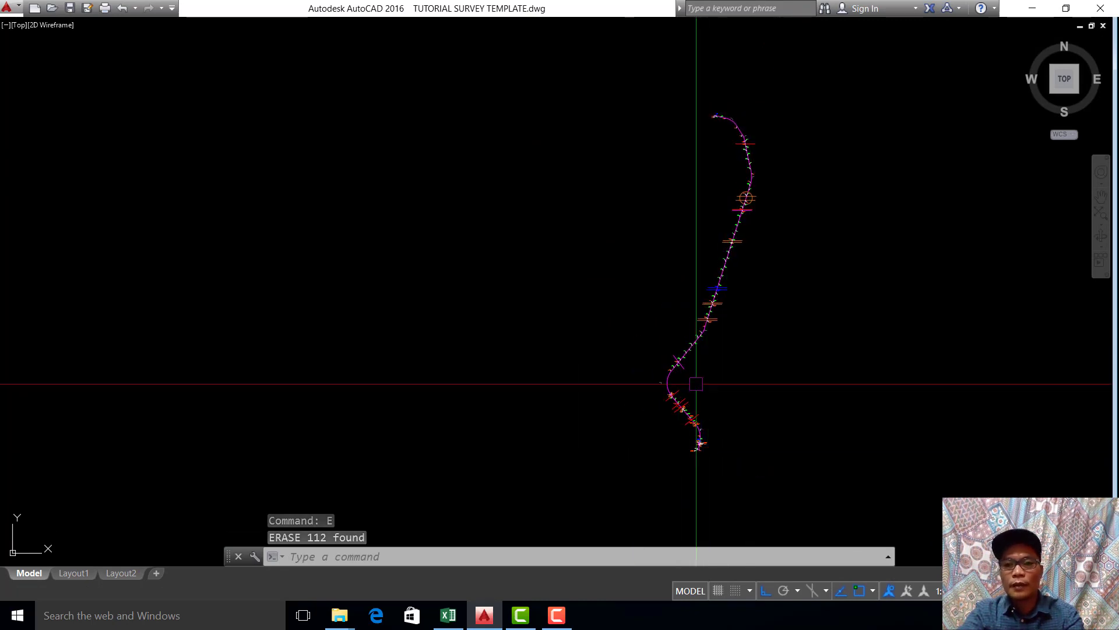
{"action": "scroll", "coordinate": [735, 116], "scroll_direction": "up", "scroll_amount": 6}
{"action": "scroll", "coordinate": [711, 129], "scroll_direction": "up", "scroll_amount": 3}
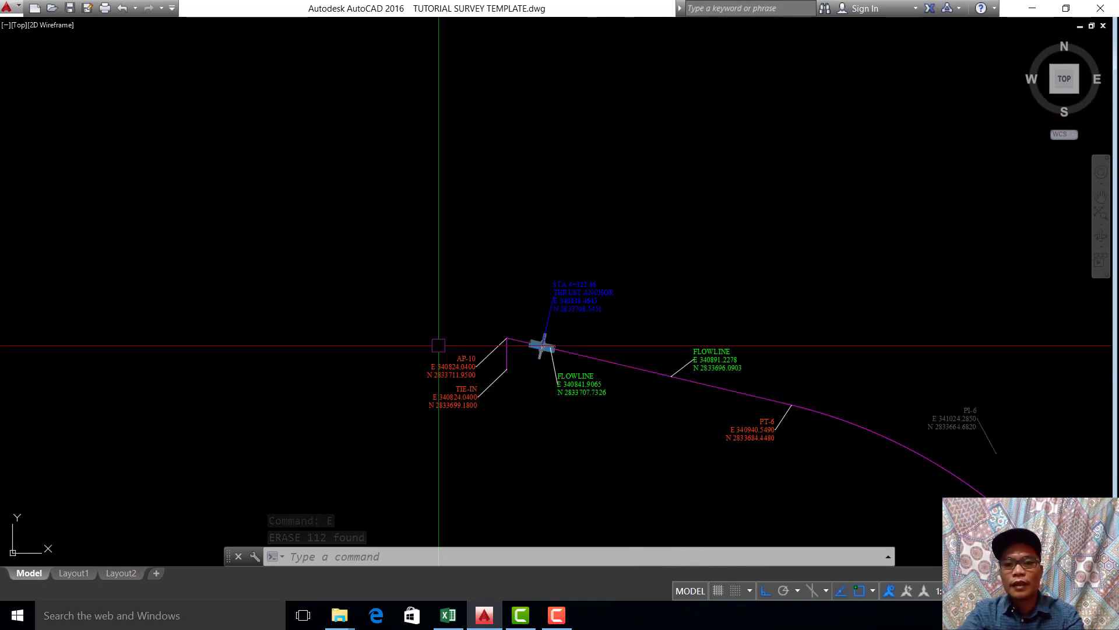
Step: Follow the alignment southward from its northern end to the START point and inspect the labels there
{"action": "scroll", "coordinate": [682, 374], "scroll_direction": "down", "scroll_amount": 4}
{"action": "middle_click_drag", "start_coordinate": [770, 355], "coordinate": [742, 25]}
{"action": "middle_click_drag", "start_coordinate": [726, 468], "coordinate": [735, 230]}
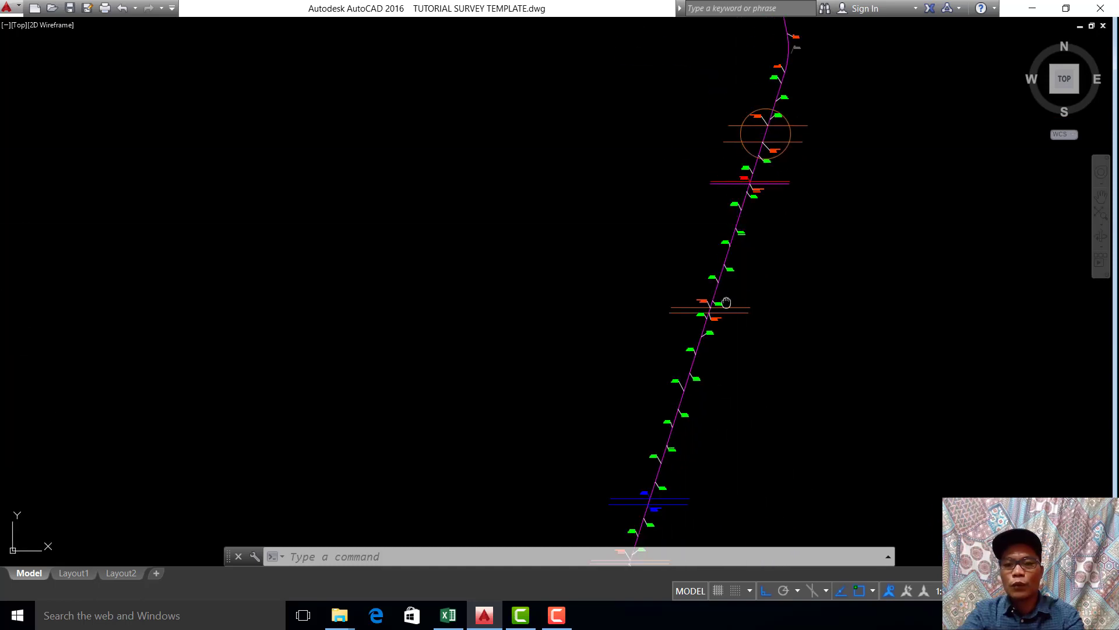
{"action": "middle_click_drag", "start_coordinate": [714, 402], "coordinate": [721, 77]}
{"action": "middle_click_drag", "start_coordinate": [565, 390], "coordinate": [763, 236]}
{"action": "middle_click_drag", "start_coordinate": [768, 432], "coordinate": [779, 408]}
{"action": "scroll", "coordinate": [812, 510], "scroll_direction": "down", "scroll_amount": 3}
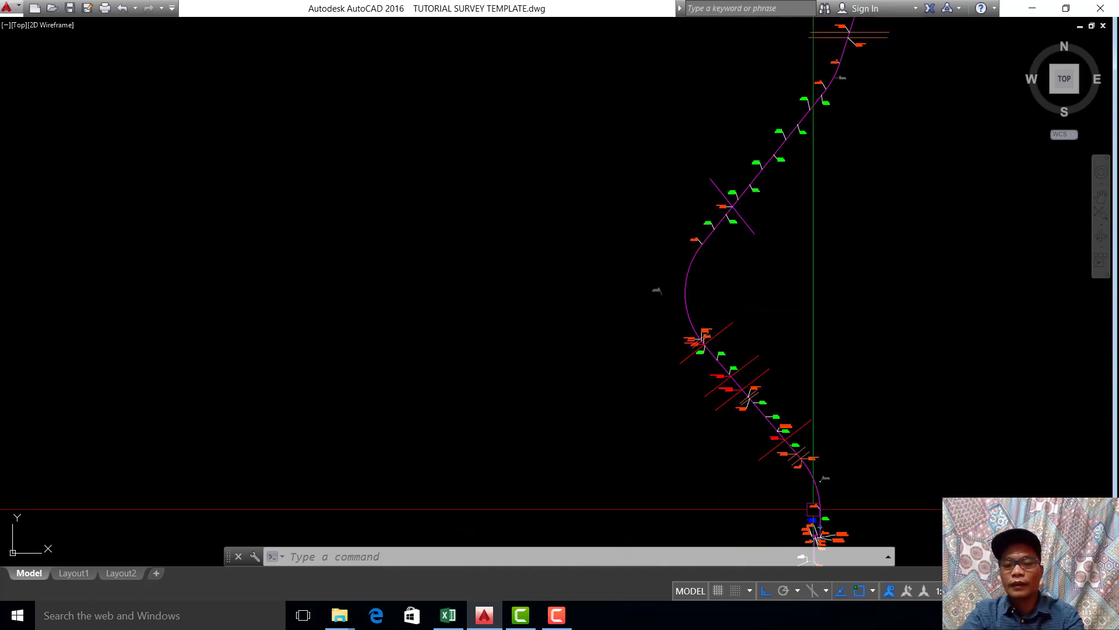
{"action": "scroll", "coordinate": [831, 350], "scroll_direction": "up", "scroll_amount": 8}
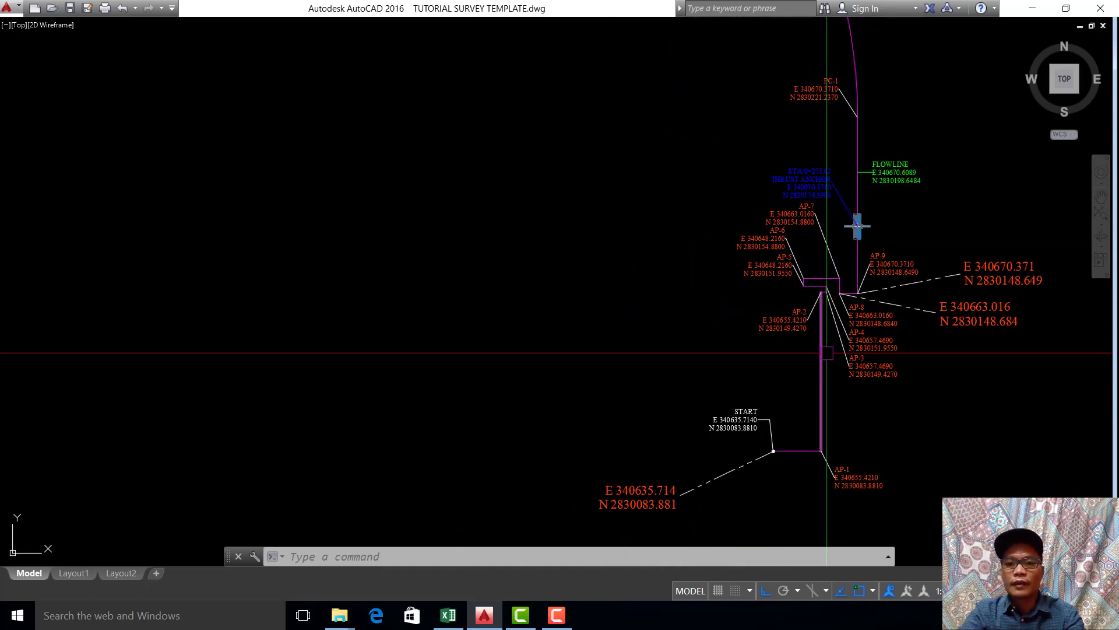
Step: Review the labelled points along the curved and diagonal middle stretch of the alignment
{"action": "scroll", "coordinate": [827, 352], "scroll_direction": "down", "scroll_amount": 4}
{"action": "middle_click_drag", "start_coordinate": [728, 53], "coordinate": [813, 402]}
{"action": "scroll", "coordinate": [772, 220], "scroll_direction": "down", "scroll_amount": 2}
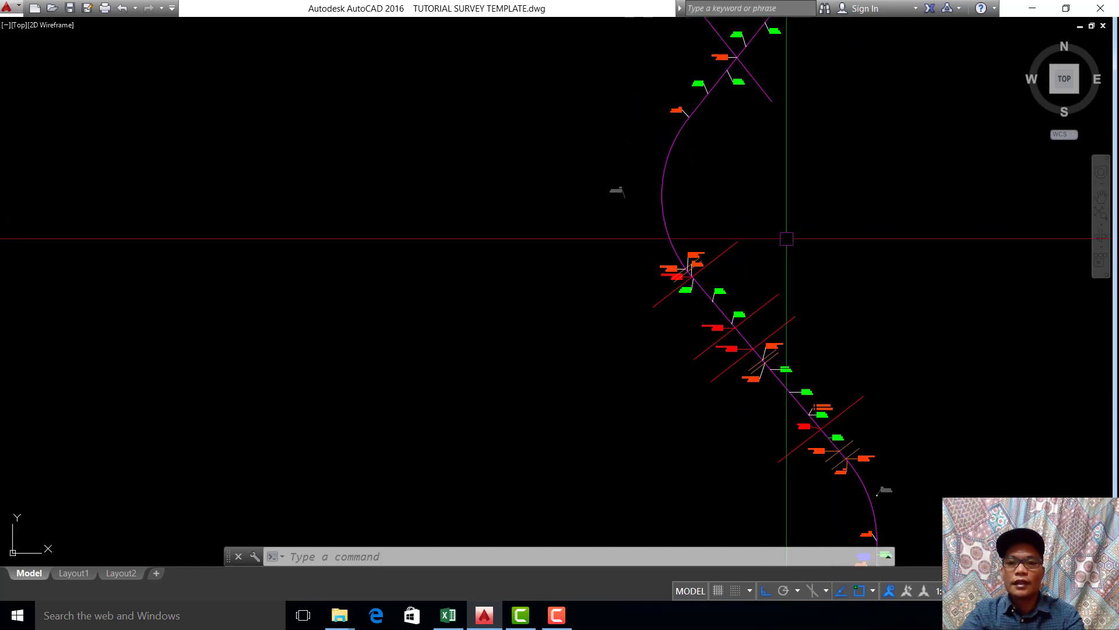
{"action": "middle_click_drag", "start_coordinate": [790, 207], "coordinate": [803, 311]}
{"action": "scroll", "coordinate": [837, 113], "scroll_direction": "down", "scroll_amount": 4}
{"action": "middle_click_drag", "start_coordinate": [838, 116], "coordinate": [816, 253]}
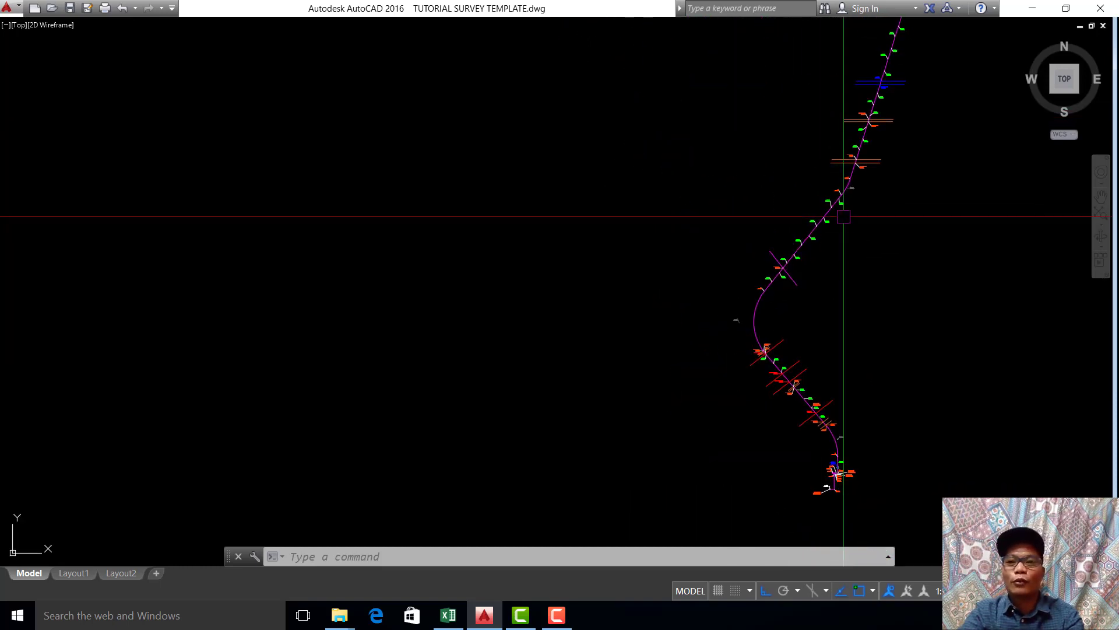
{"action": "middle_click_drag", "start_coordinate": [860, 189], "coordinate": [838, 240]}
{"action": "scroll", "coordinate": [760, 308], "scroll_direction": "up", "scroll_amount": 2}
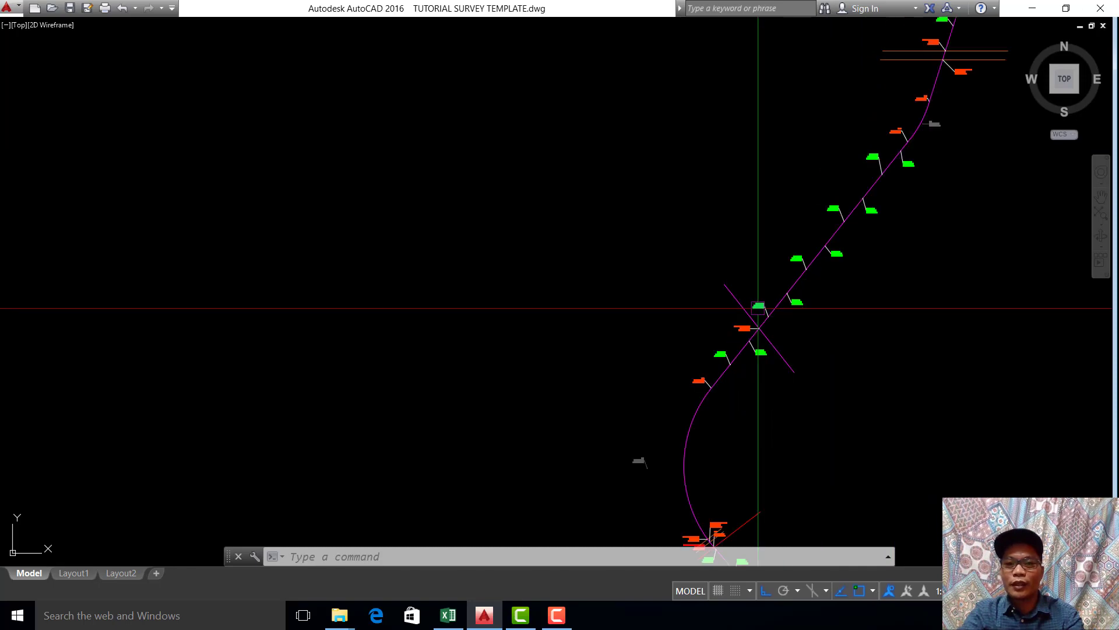
{"action": "scroll", "coordinate": [780, 303], "scroll_direction": "up", "scroll_amount": 5}
{"action": "scroll", "coordinate": [841, 233], "scroll_direction": "down", "scroll_amount": 2}
{"action": "scroll", "coordinate": [847, 273], "scroll_direction": "down", "scroll_amount": 6}
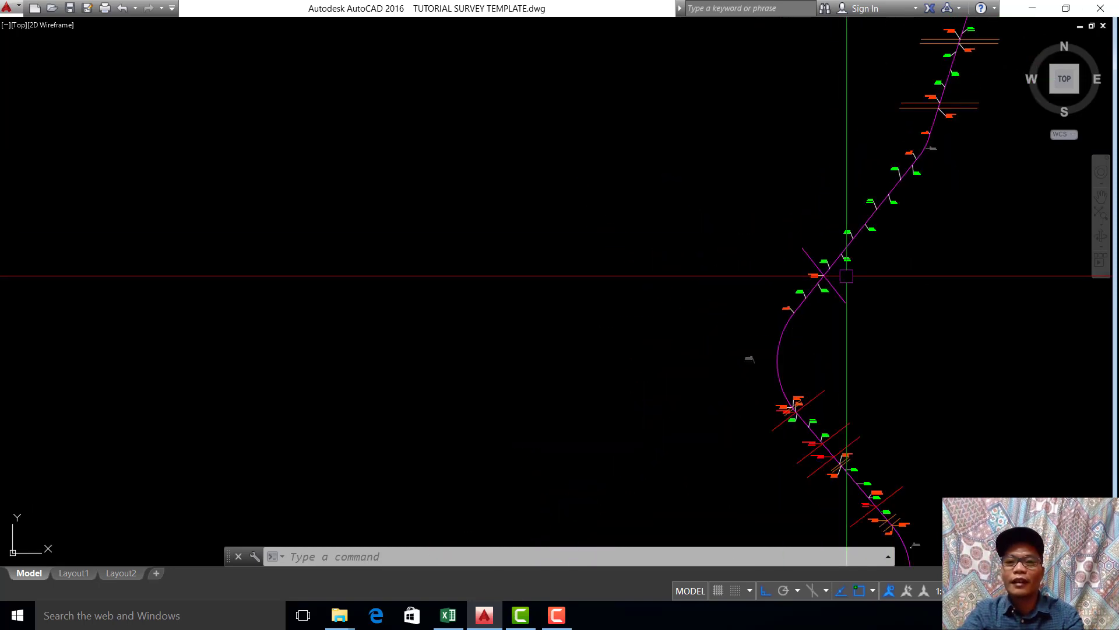
Step: Inspect the easting and northing labels from START through AP-9 at the southern end of the alignment
{"action": "middle_click_drag", "start_coordinate": [847, 276], "coordinate": [820, 109]}
{"action": "scroll", "coordinate": [871, 407], "scroll_direction": "up", "scroll_amount": 5}
{"action": "middle_click_drag", "start_coordinate": [873, 412], "coordinate": [867, 244]}
{"action": "scroll", "coordinate": [875, 310], "scroll_direction": "up", "scroll_amount": 4}
{"action": "middle_click_drag", "start_coordinate": [875, 310], "coordinate": [860, 133]}
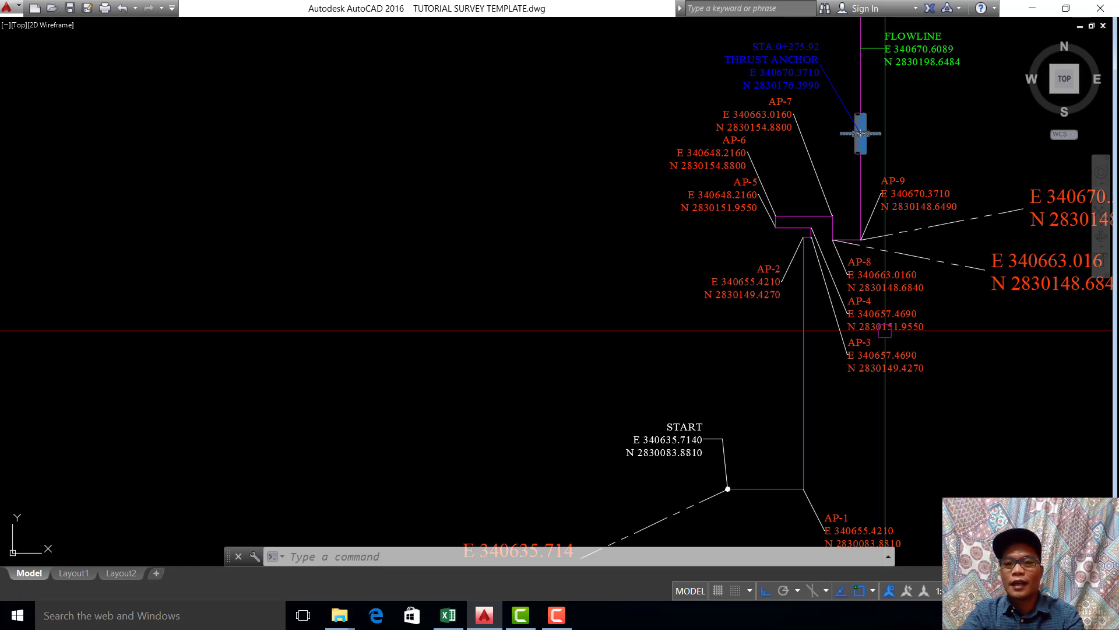
{"action": "scroll", "coordinate": [884, 331], "scroll_direction": "down", "scroll_amount": 2}
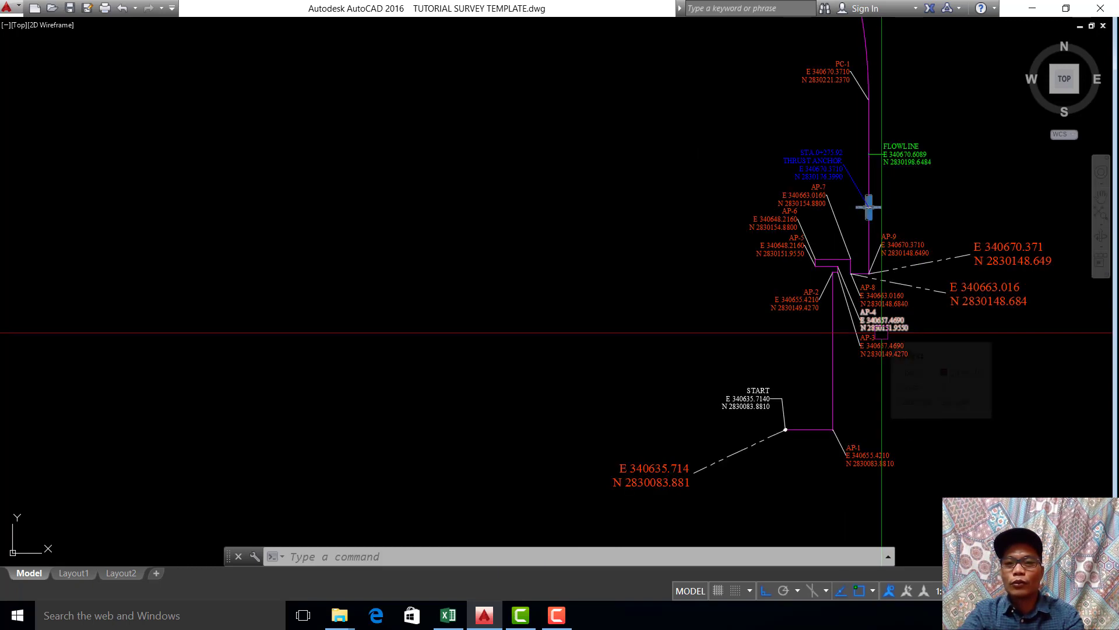
{"action": "mouse_move", "coordinate": [795, 299]}
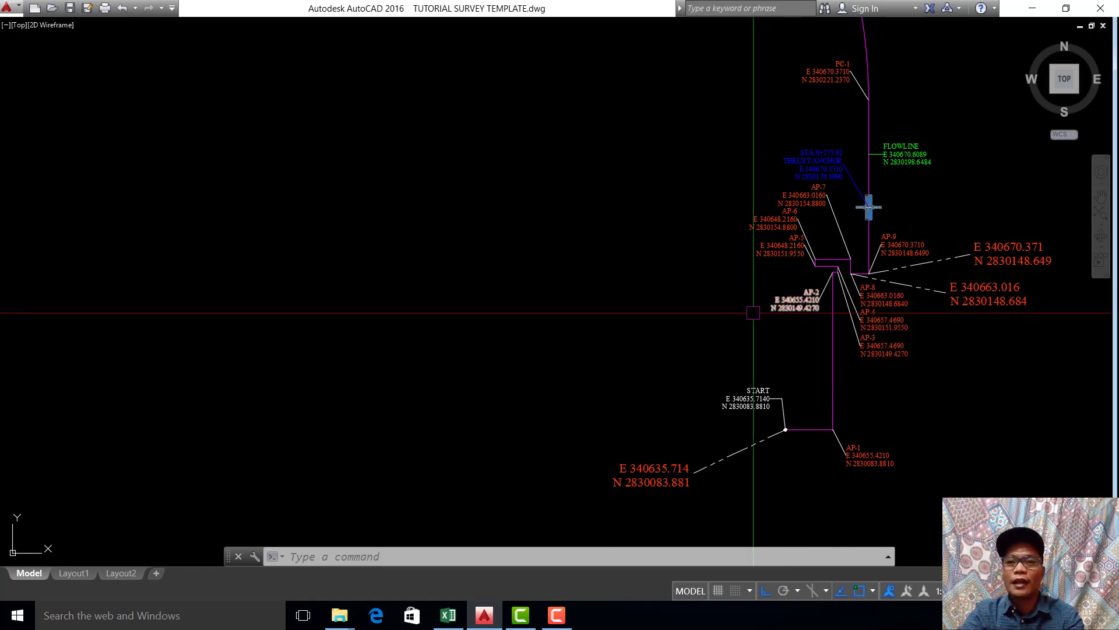
{"action": "scroll", "coordinate": [722, 344], "scroll_direction": "down", "scroll_amount": 6}
{"action": "middle_click_drag", "start_coordinate": [699, 275], "coordinate": [865, 518]}
{"action": "middle_click_drag", "start_coordinate": [834, 445], "coordinate": [823, 389]}
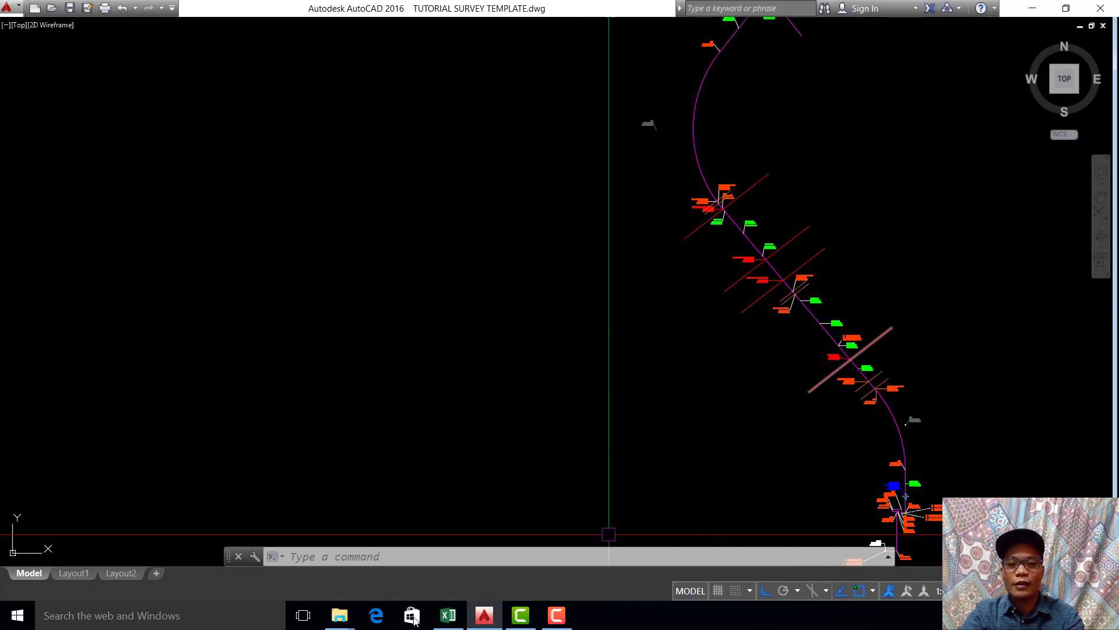
Step: Switch back to the Excel workbook and select the easting and northing of point 1 in row 10
{"action": "left_click", "coordinate": [448, 615]}
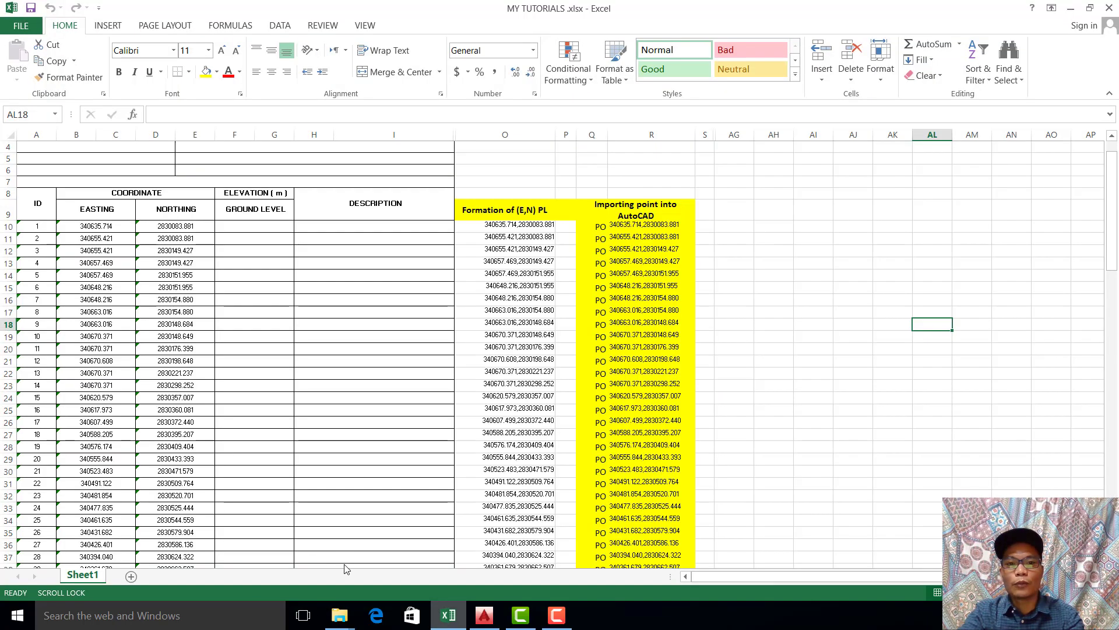
{"action": "left_click", "coordinate": [345, 470]}
{"action": "left_click", "coordinate": [81, 226]}
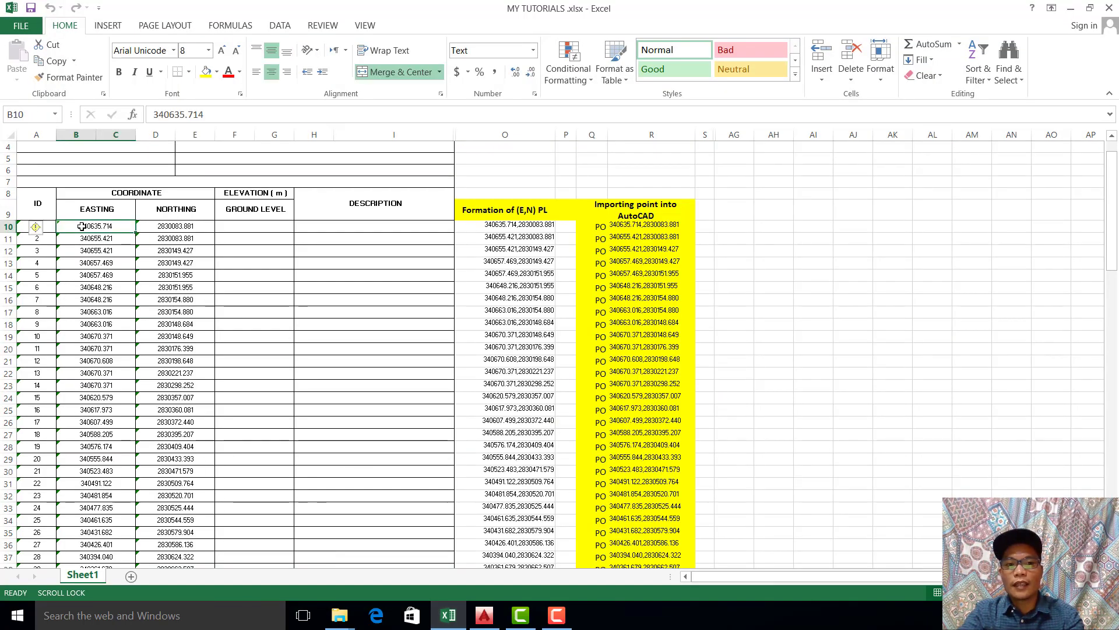
{"action": "left_click_drag", "start_coordinate": [88, 226], "coordinate": [171, 226]}
{"action": "left_click", "coordinate": [251, 271]}
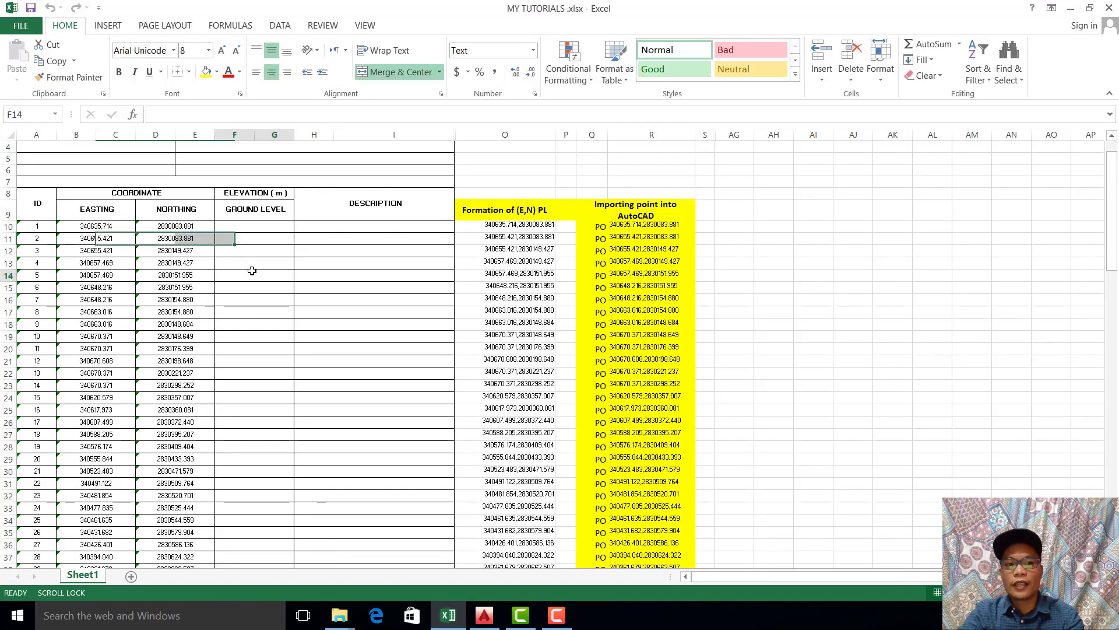
{"action": "left_click", "coordinate": [113, 231]}
{"action": "left_click_drag", "start_coordinate": [127, 230], "coordinate": [175, 229]}
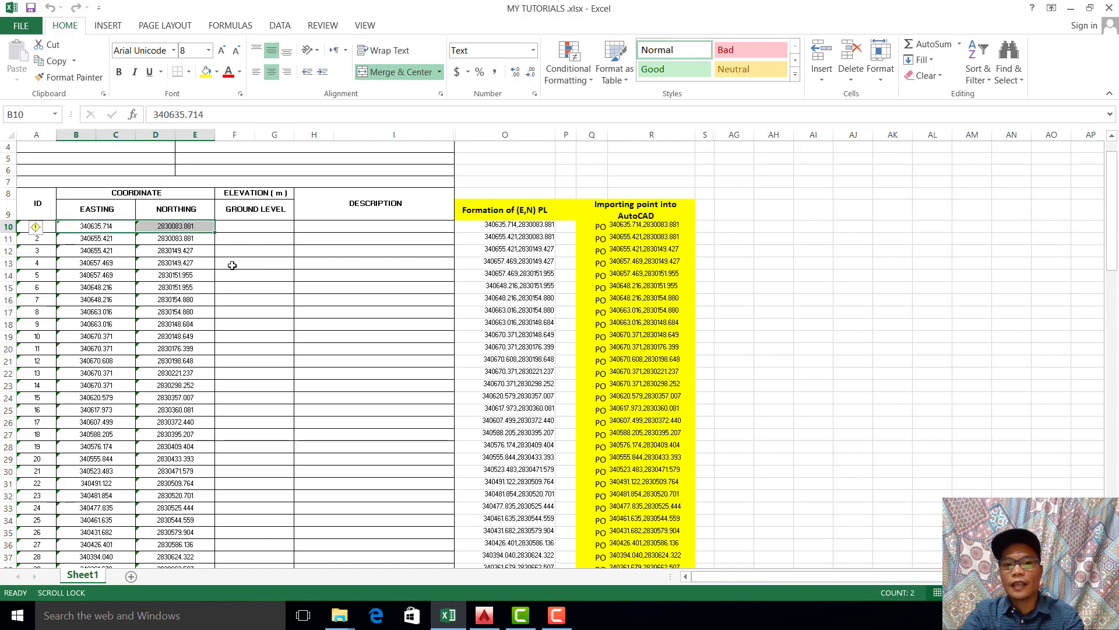
Step: Inspect the CONCATENATE formula in cell O10 and leave the cell without keeping any edit
{"action": "left_click", "coordinate": [539, 227]}
{"action": "double_click", "coordinate": [538, 227]}
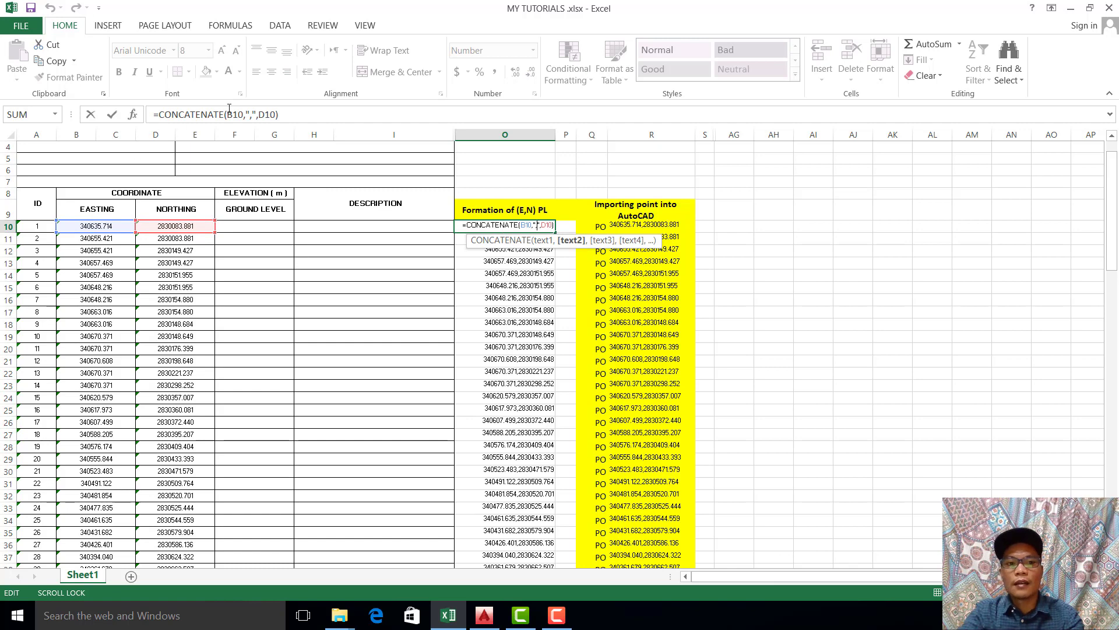
{"action": "left_click_drag", "start_coordinate": [292, 115], "coordinate": [157, 119]}
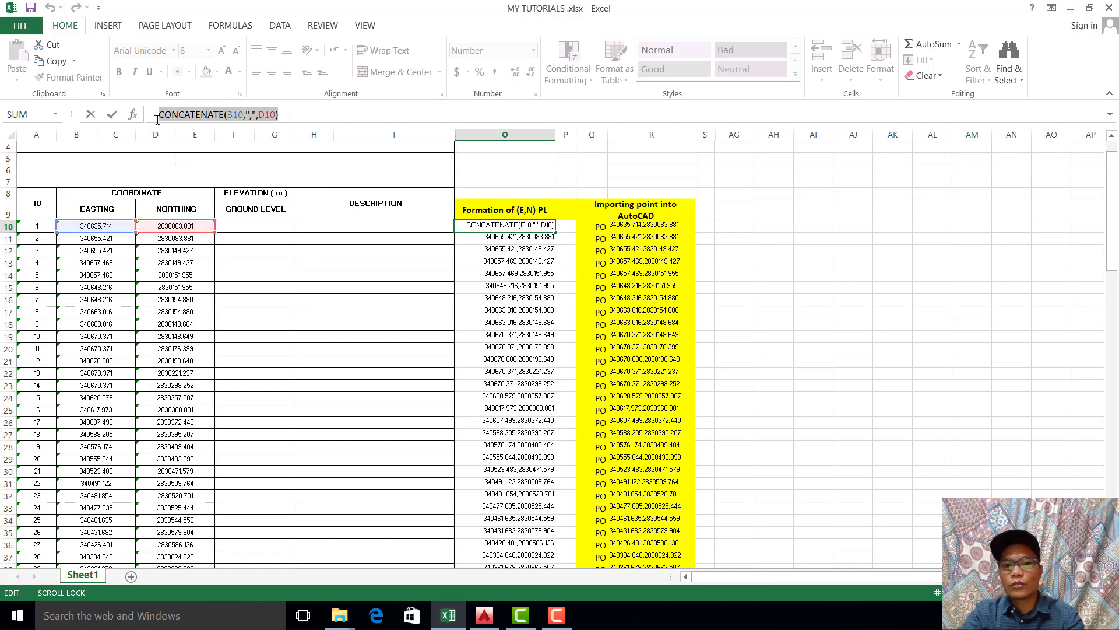
{"action": "left_click", "coordinate": [774, 263]}
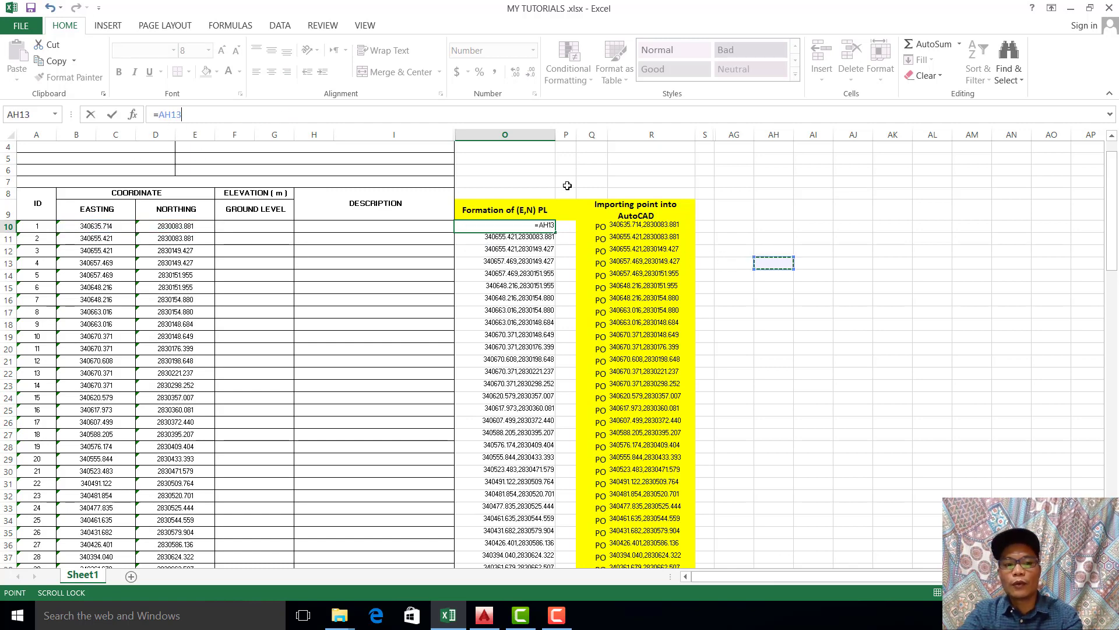
{"action": "key", "text": "Escape"}
Step: Check which cell the formula in import cell R10 refers to
{"action": "left_click", "coordinate": [654, 224]}
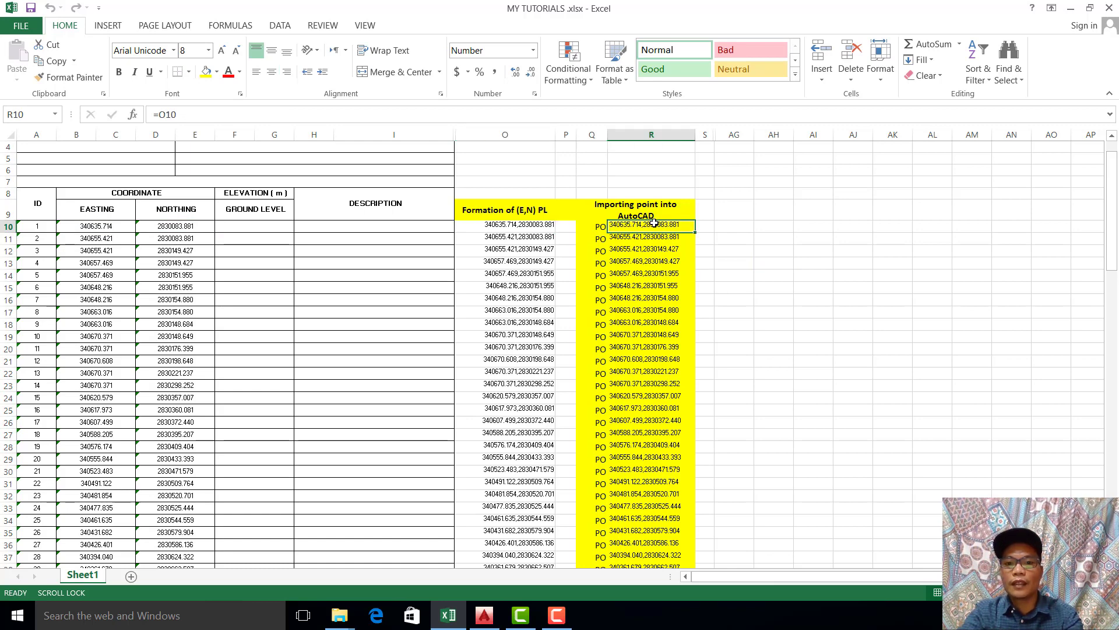
{"action": "double_click", "coordinate": [654, 224]}
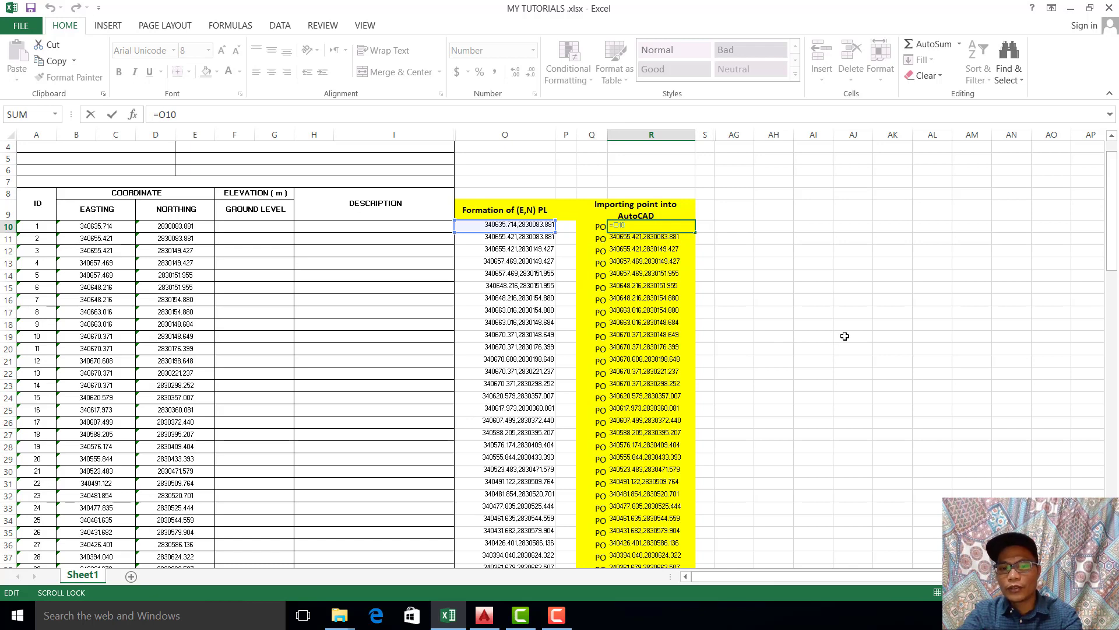
{"action": "left_click", "coordinate": [911, 301]}
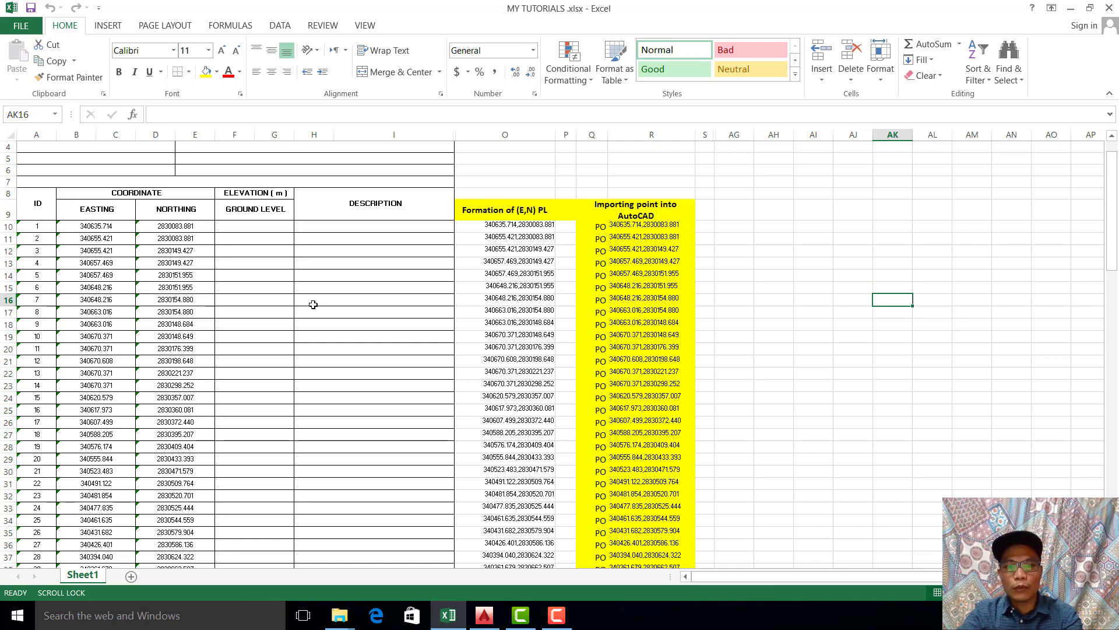
{"action": "left_click", "coordinate": [860, 250]}
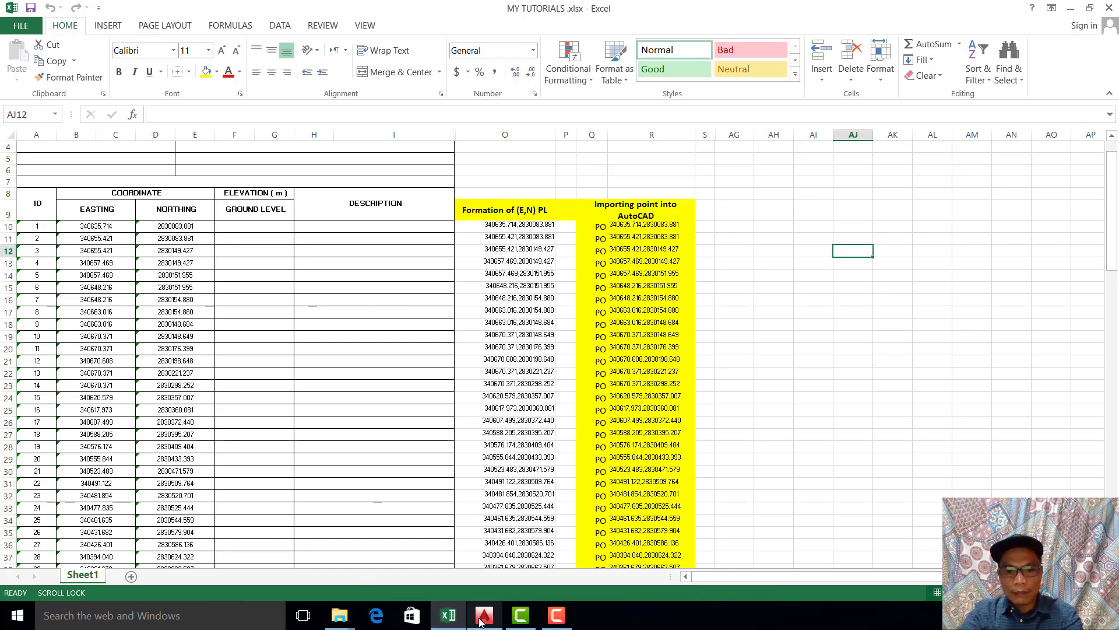
{"action": "mouse_move", "coordinate": [481, 623]}
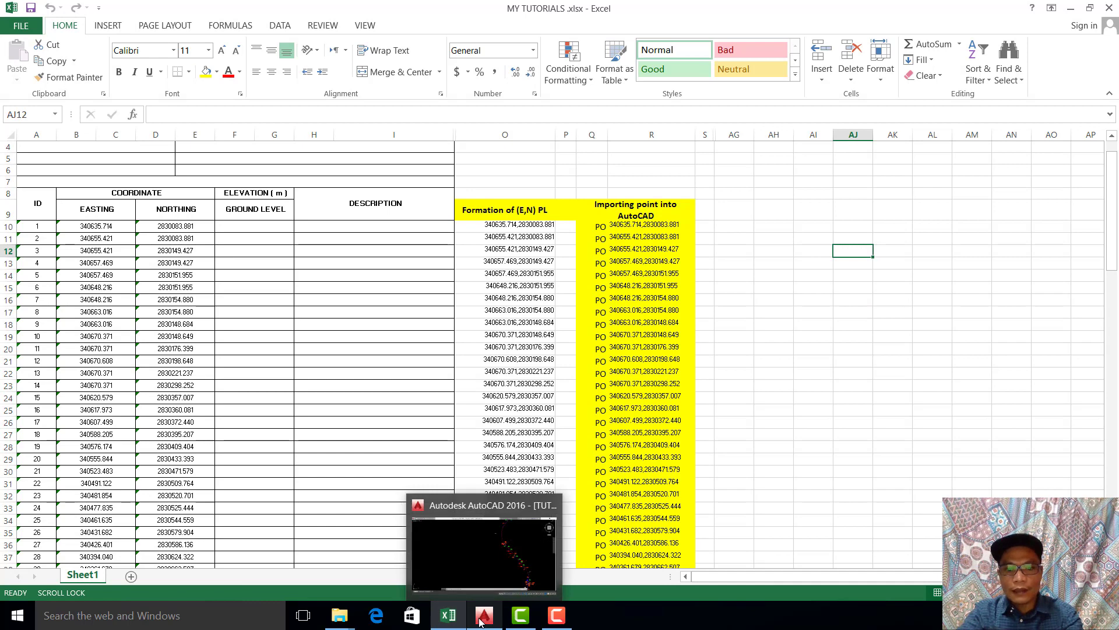
{"action": "left_click", "coordinate": [782, 387]}
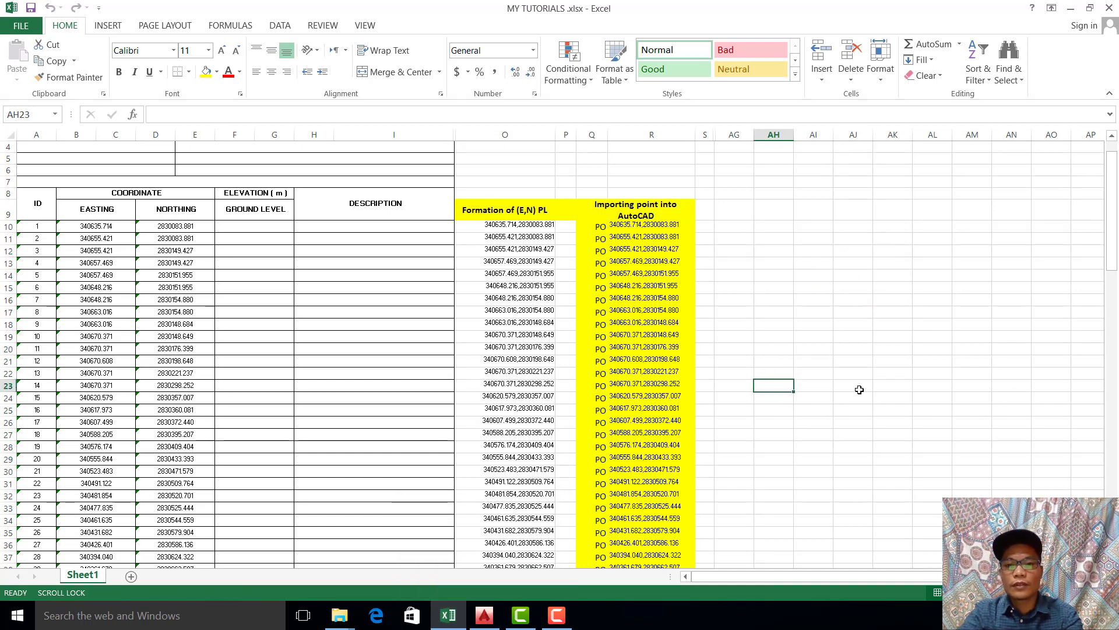
{"action": "left_click", "coordinate": [882, 360]}
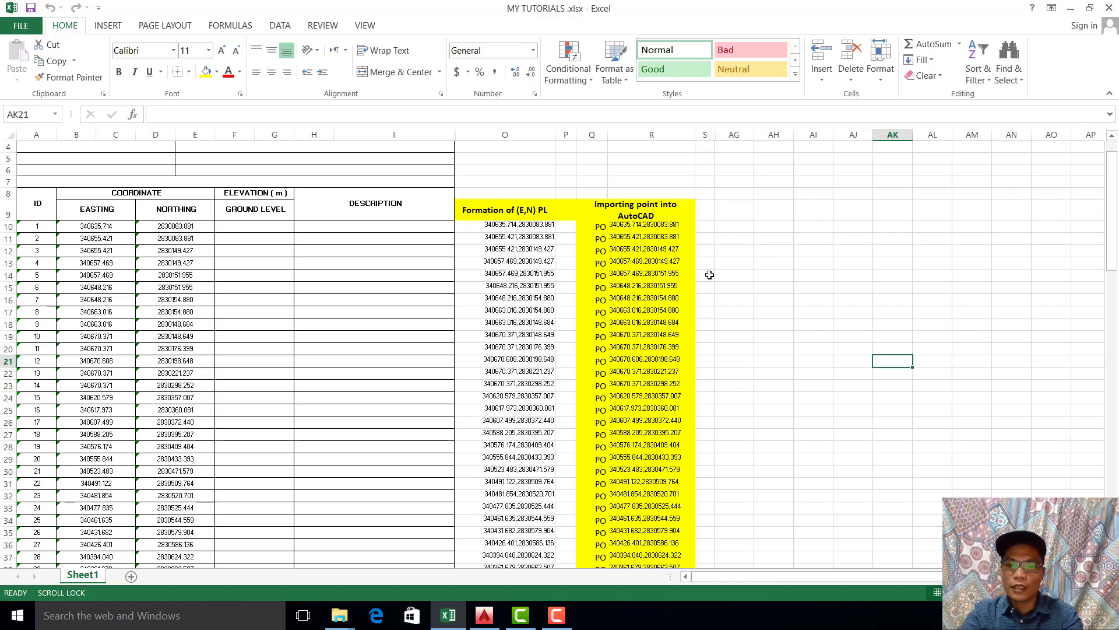
{"action": "left_click", "coordinate": [755, 286]}
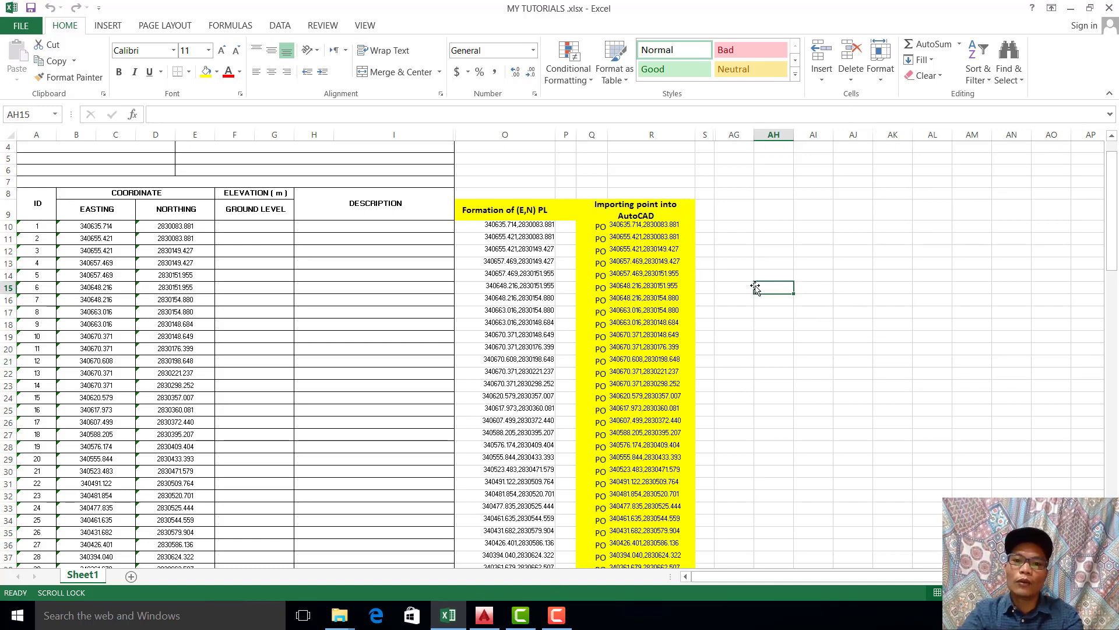
{"action": "left_click", "coordinate": [761, 339]}
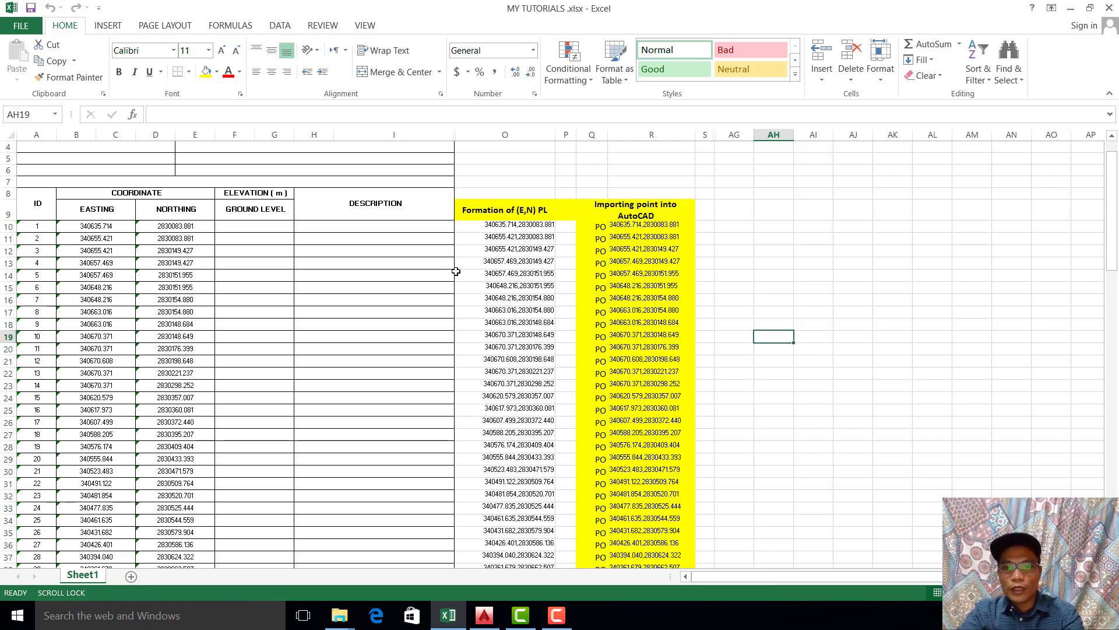
{"action": "left_click", "coordinate": [758, 268]}
{"action": "scroll", "coordinate": [770, 282], "scroll_direction": "down", "scroll_amount": 1}
{"action": "left_click", "coordinate": [848, 314]}
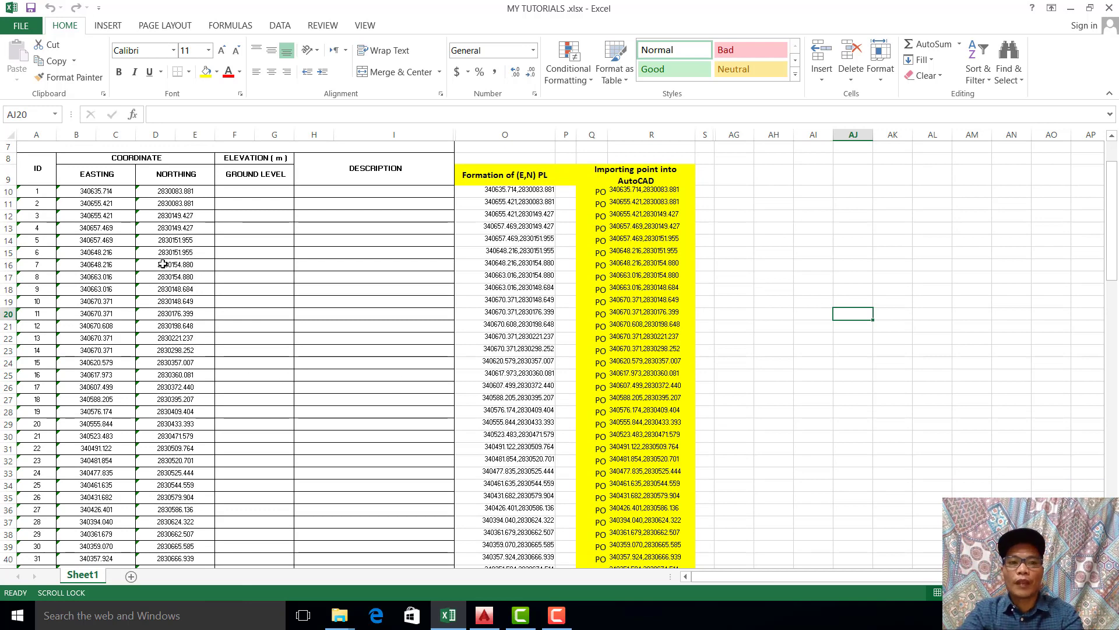
Step: Check the easting and northing of point 1 against the CONCATENATE formula in cell O10
{"action": "left_click_drag", "start_coordinate": [95, 193], "coordinate": [143, 192]}
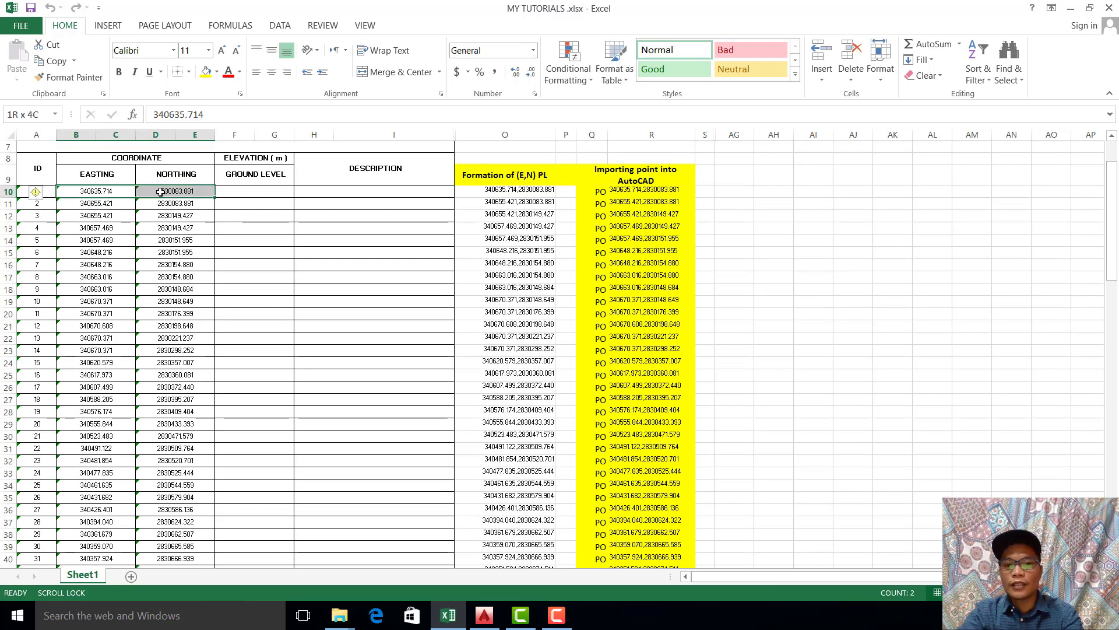
{"action": "left_click", "coordinate": [492, 190]}
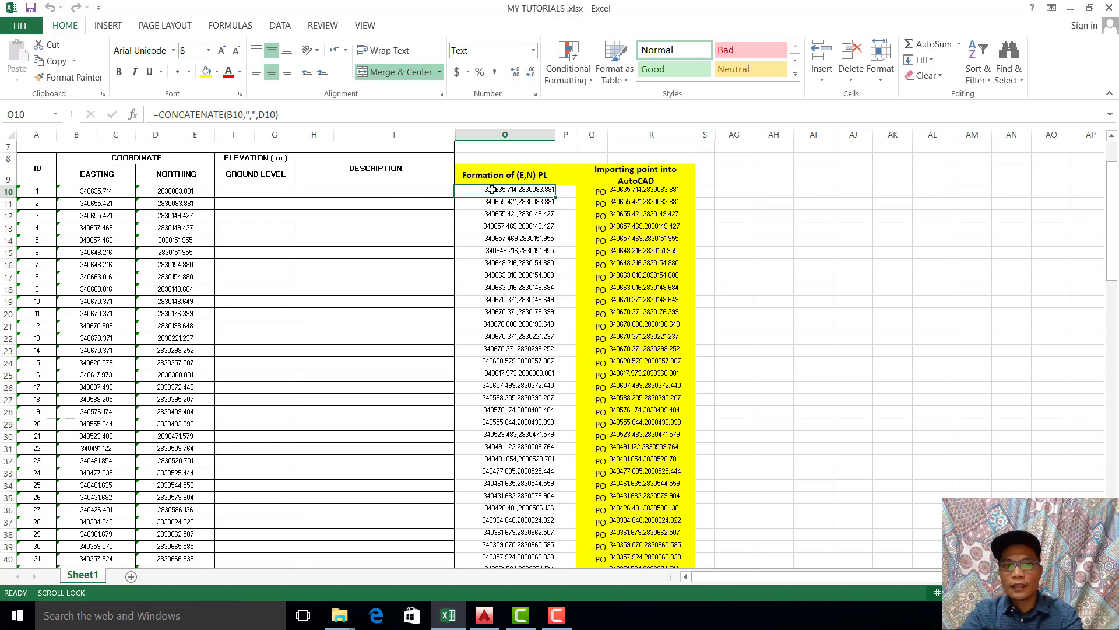
{"action": "left_click", "coordinate": [933, 349]}
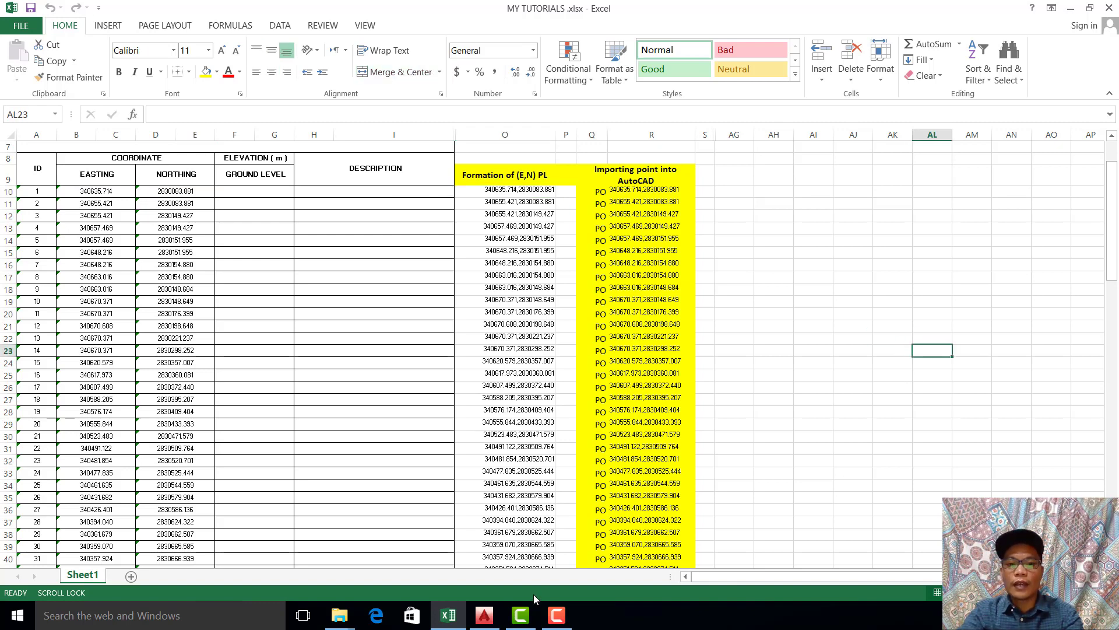
Step: Switch to the AutoCAD drawing and set its units to 0.000 length precision with Millimeters as the insertion scale
{"action": "left_click", "coordinate": [485, 615]}
{"action": "scroll", "coordinate": [640, 373], "scroll_direction": "down", "scroll_amount": 8}
{"action": "mouse_move", "coordinate": [636, 376]}
{"action": "middle_mouse_down"}
{"action": "mouse_move", "coordinate": [570, 407]}
{"action": "mouse_move", "coordinate": [692, 457]}
{"action": "middle_mouse_up"}
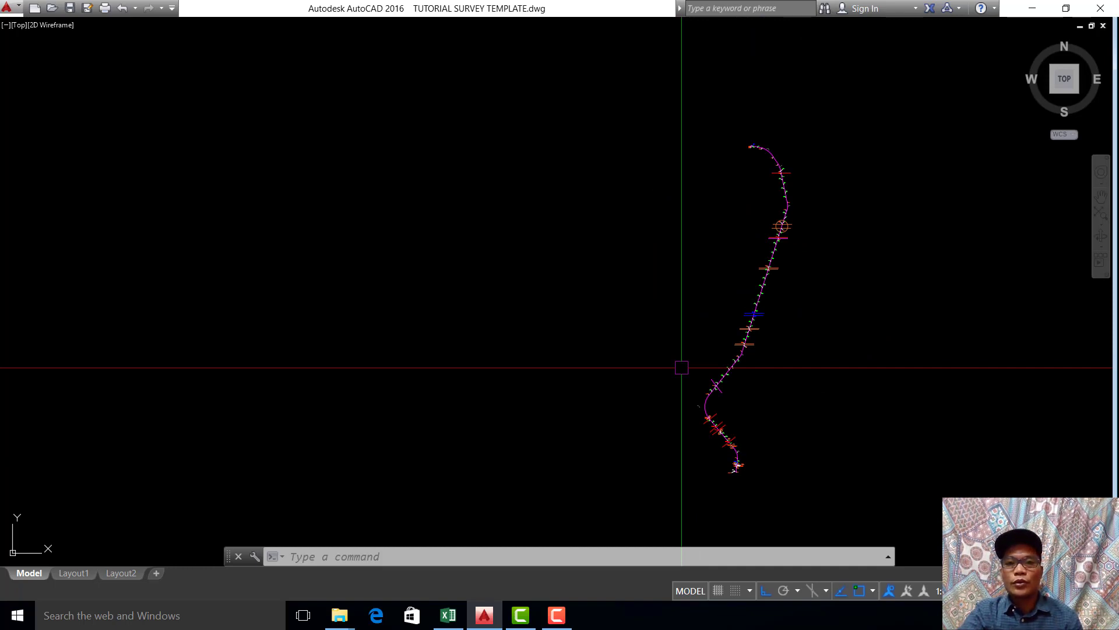
{"action": "type", "text": "un"}
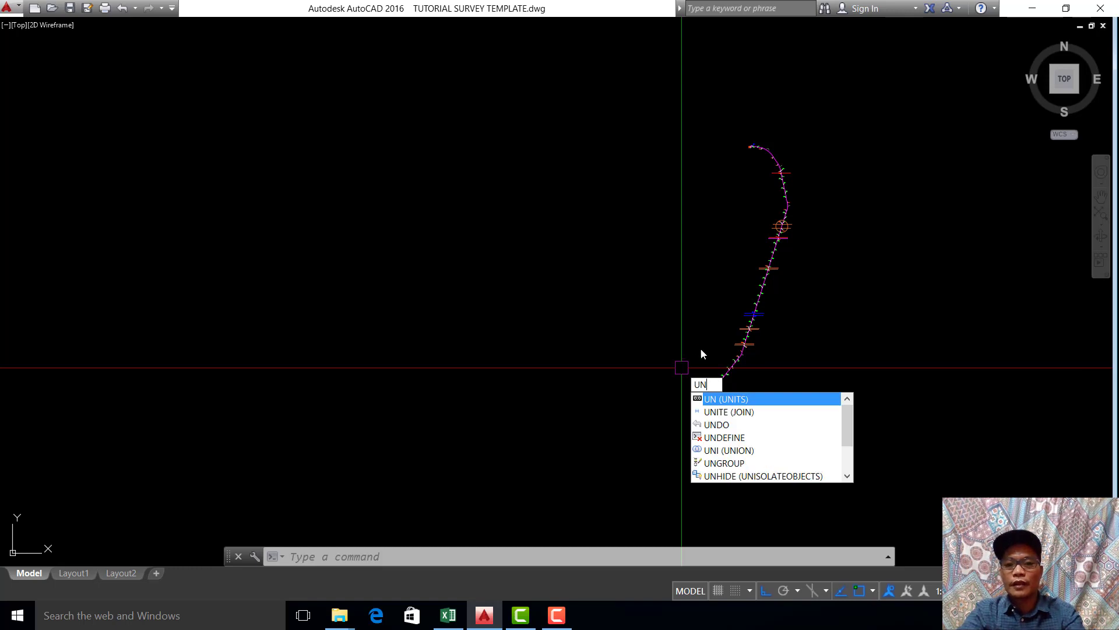
{"action": "key", "text": "Return"}
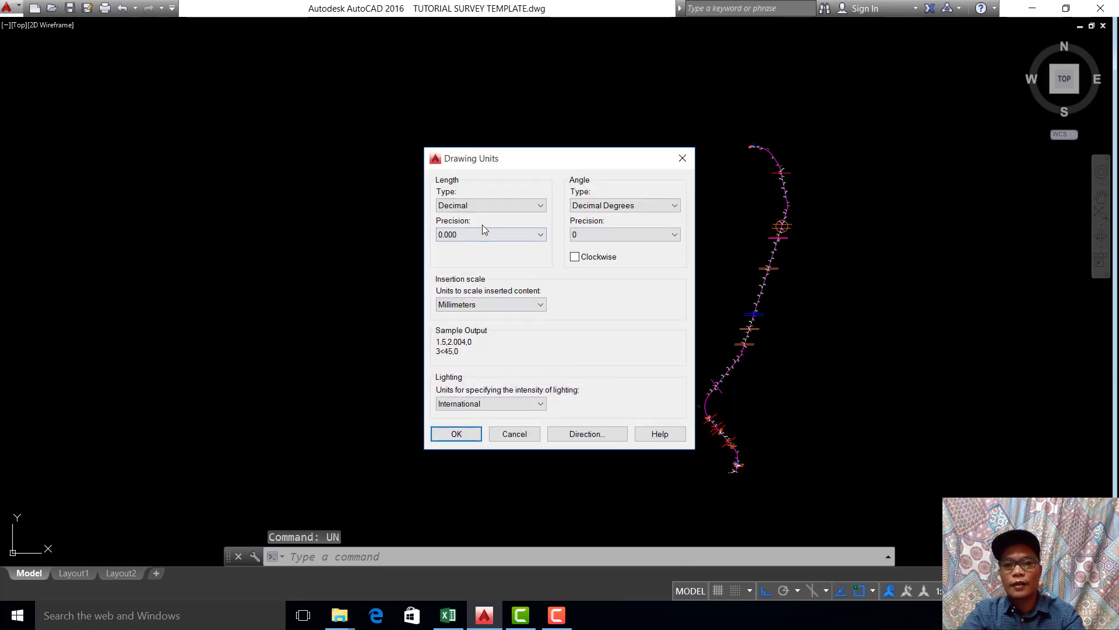
{"action": "left_click", "coordinate": [495, 235]}
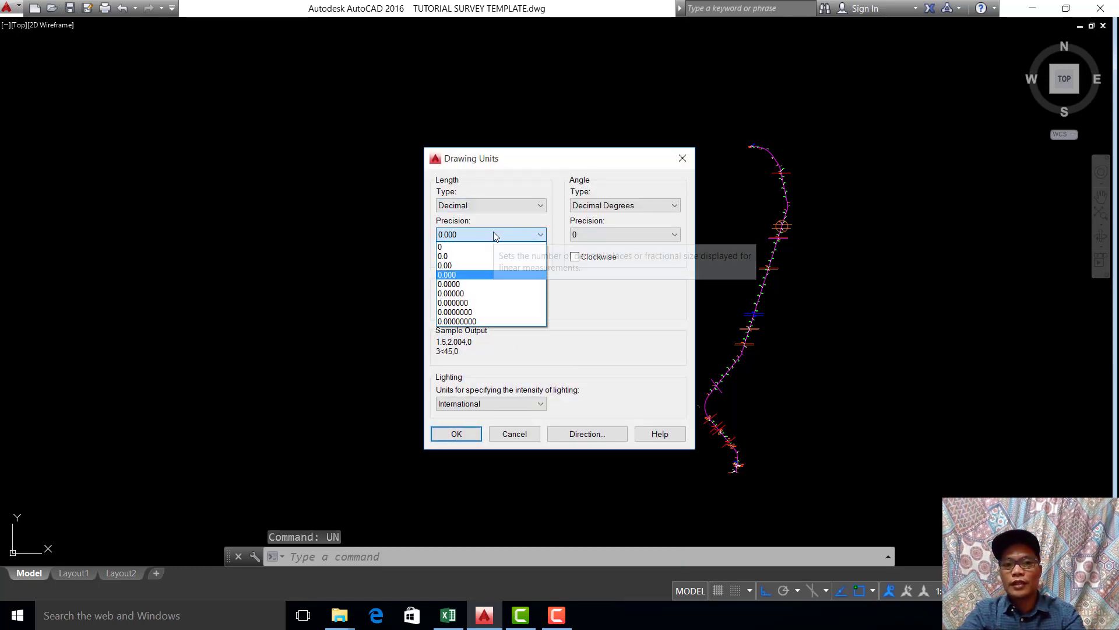
{"action": "left_click", "coordinate": [482, 275]}
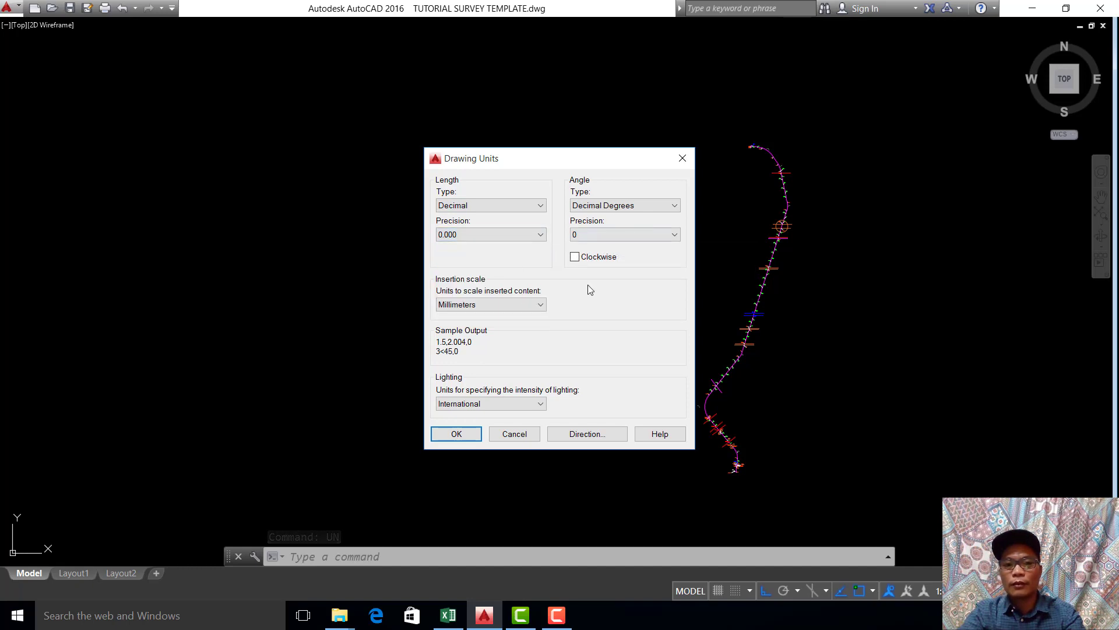
{"action": "left_click", "coordinate": [533, 306]}
{"action": "left_click", "coordinate": [515, 351]}
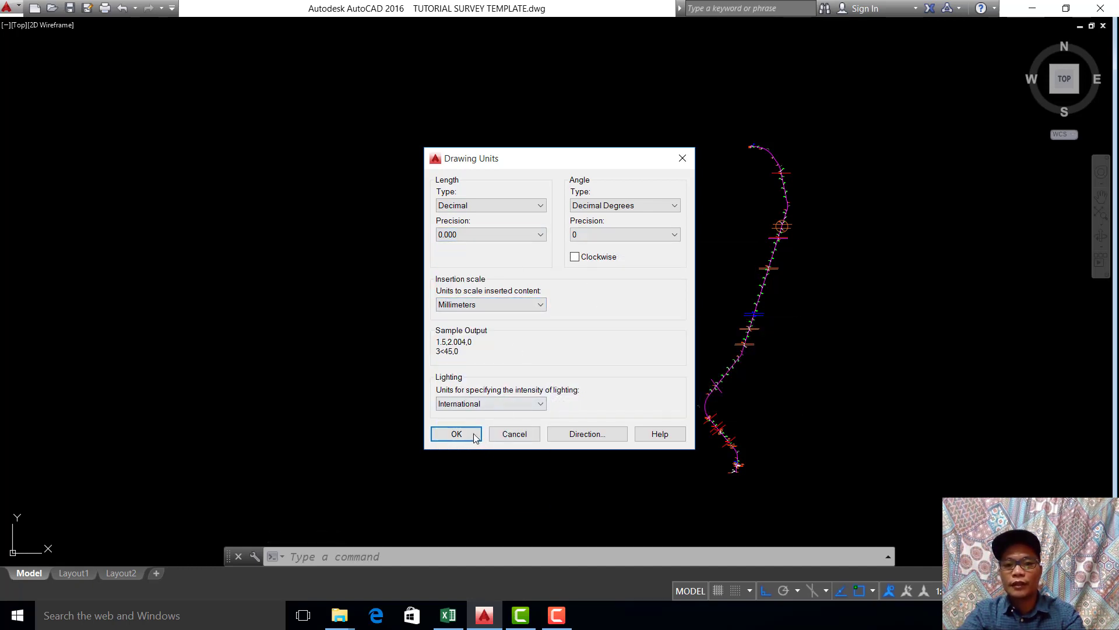
{"action": "left_click", "coordinate": [457, 433]}
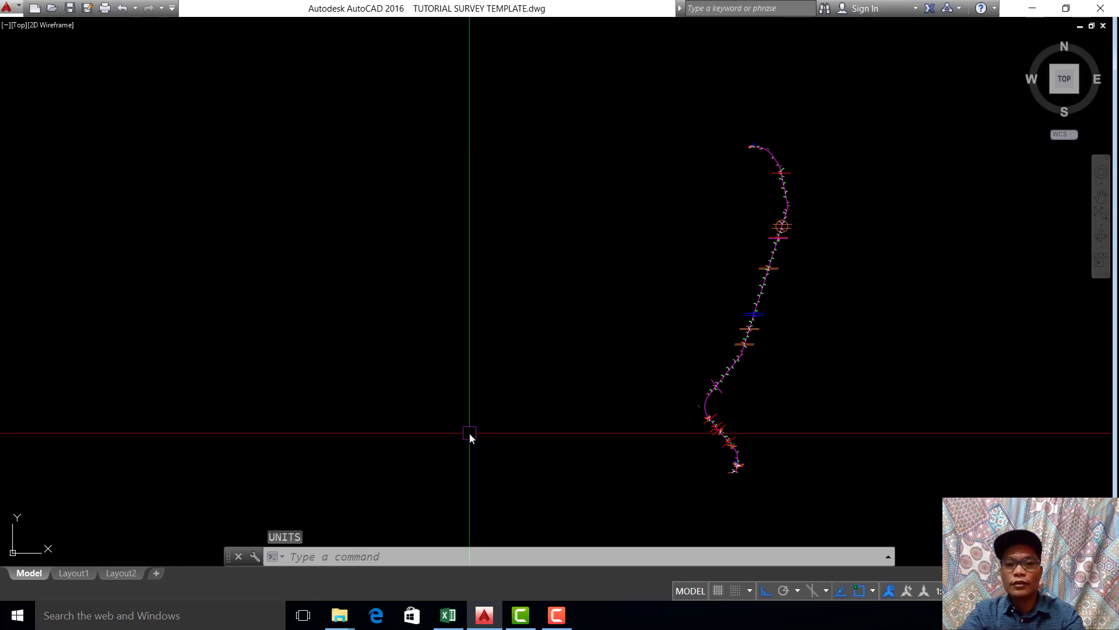
{"action": "scroll", "coordinate": [470, 432], "scroll_direction": "down", "scroll_amount": 1}
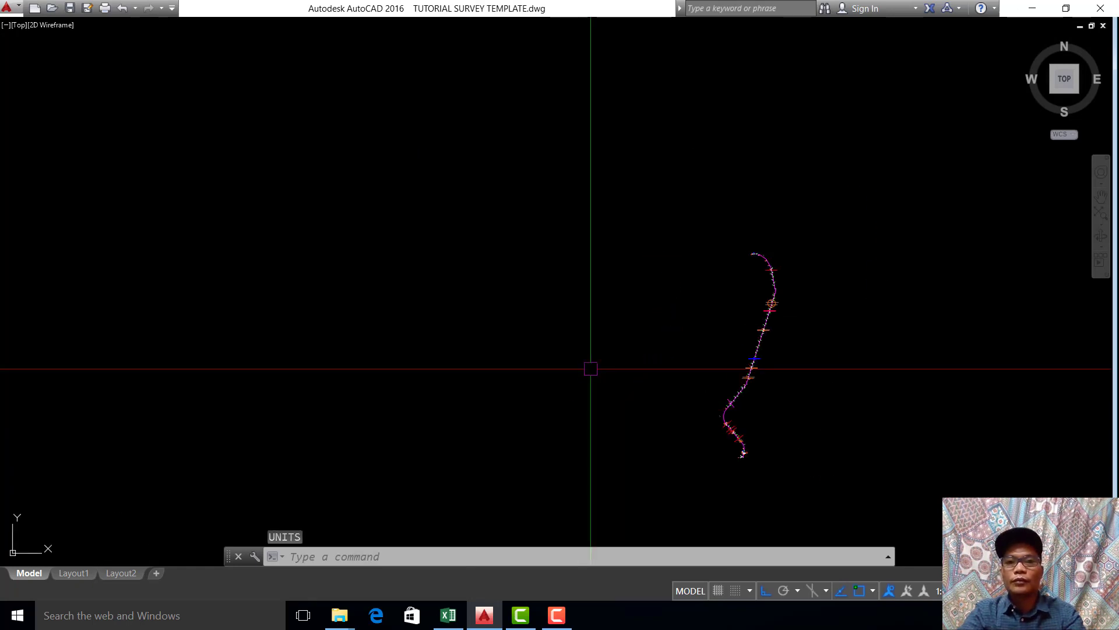
{"action": "scroll", "coordinate": [591, 366], "scroll_direction": "up", "scroll_amount": 1}
{"action": "middle_click_drag", "start_coordinate": [591, 365], "coordinate": [570, 374]}
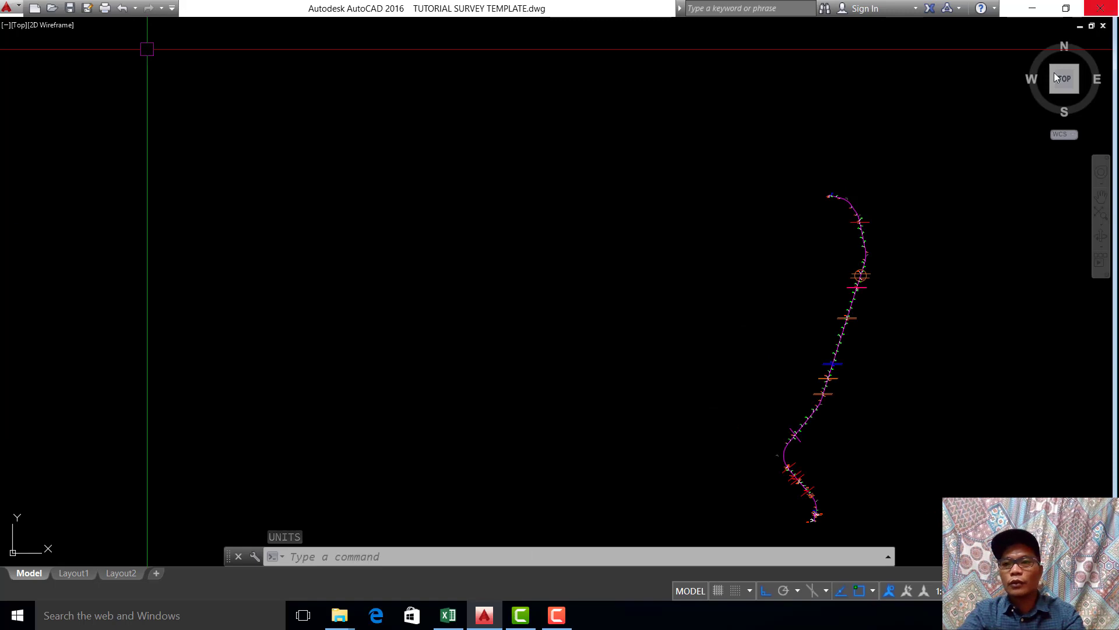
{"action": "middle_click_drag", "start_coordinate": [832, 138], "coordinate": [832, 106]}
{"action": "middle_click_drag", "start_coordinate": [837, 194], "coordinate": [816, 159]}
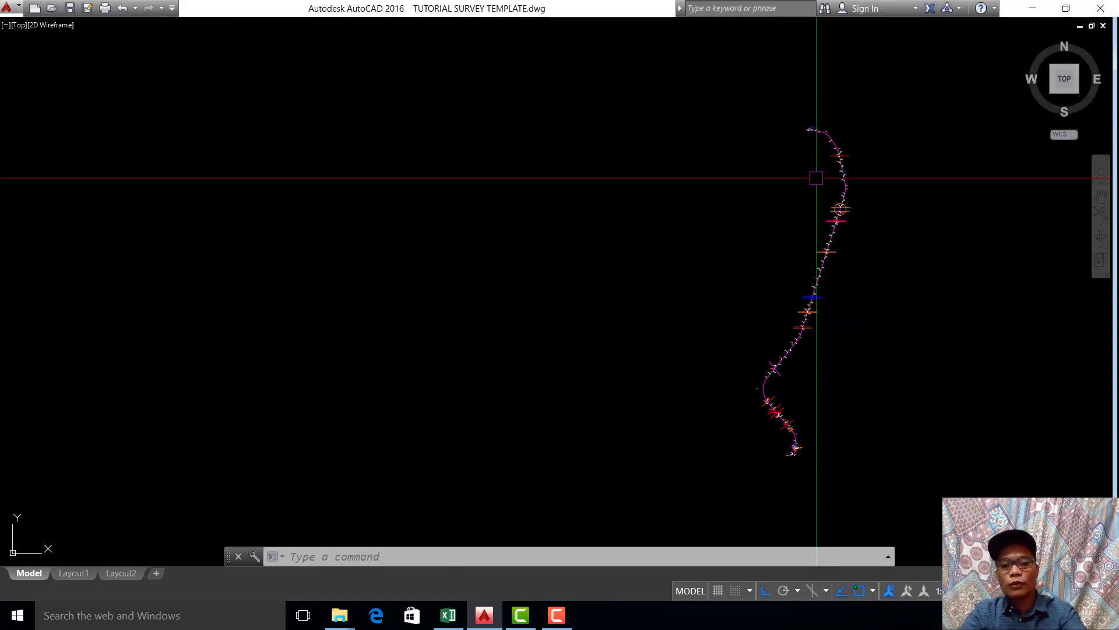
{"action": "key", "text": "ctrl+0"}
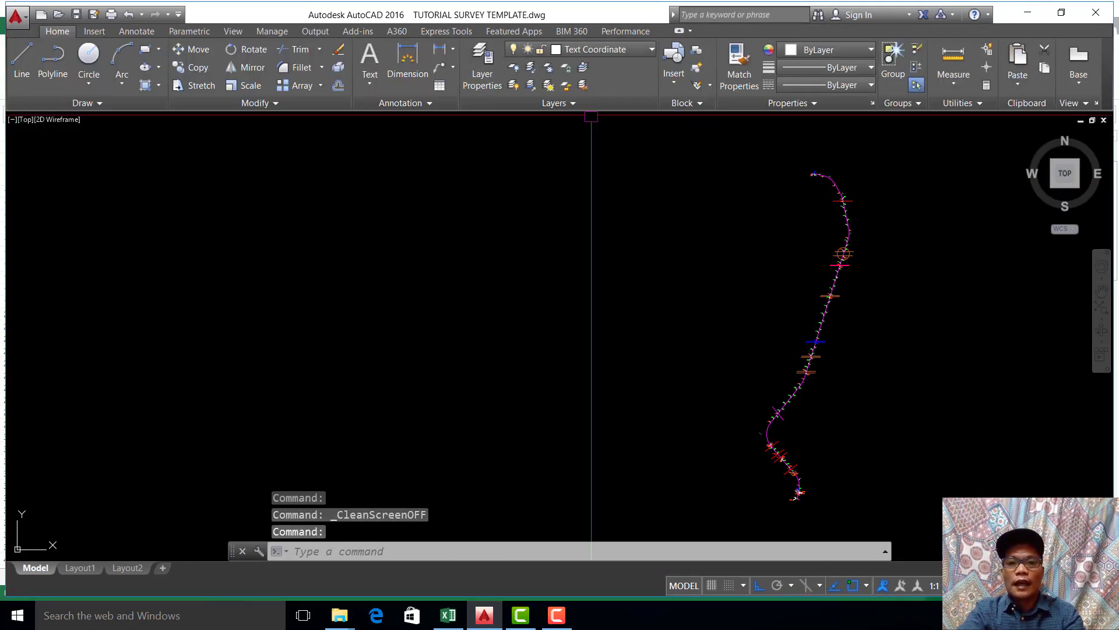
{"action": "key", "text": "ctrl+0"}
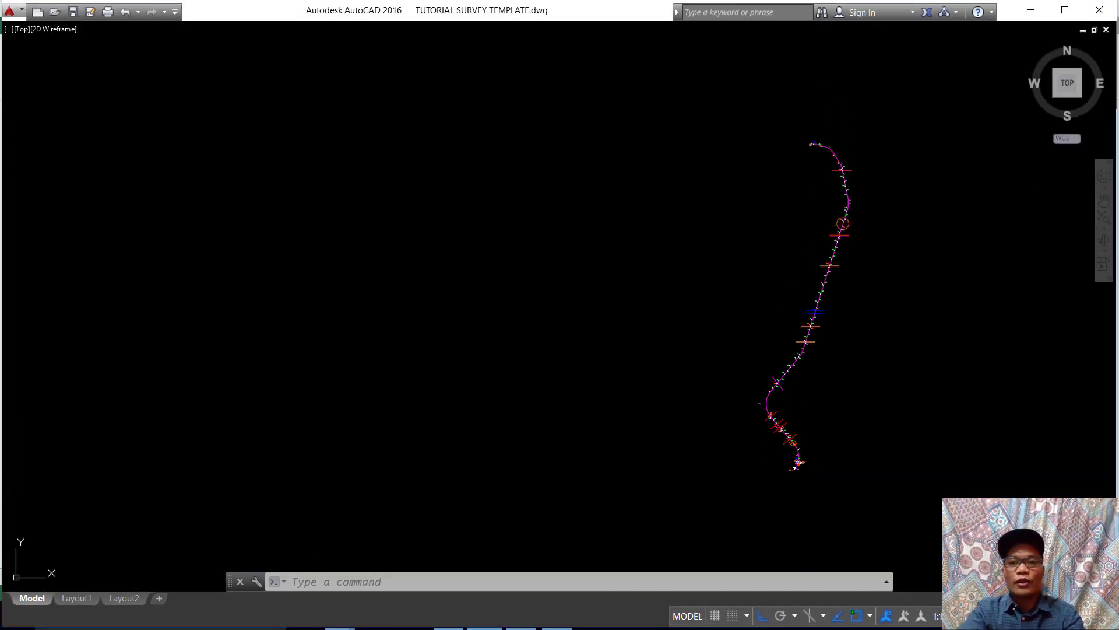
{"action": "scroll", "coordinate": [814, 320], "scroll_direction": "up", "scroll_amount": 3}
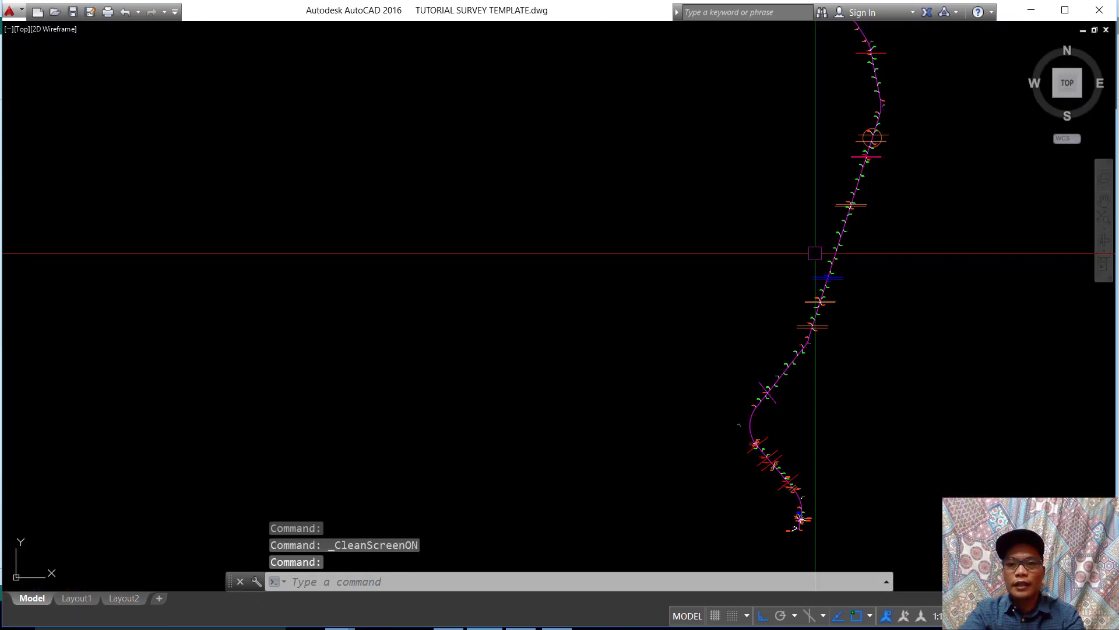
{"action": "middle_click_drag", "start_coordinate": [817, 281], "coordinate": [821, 303]}
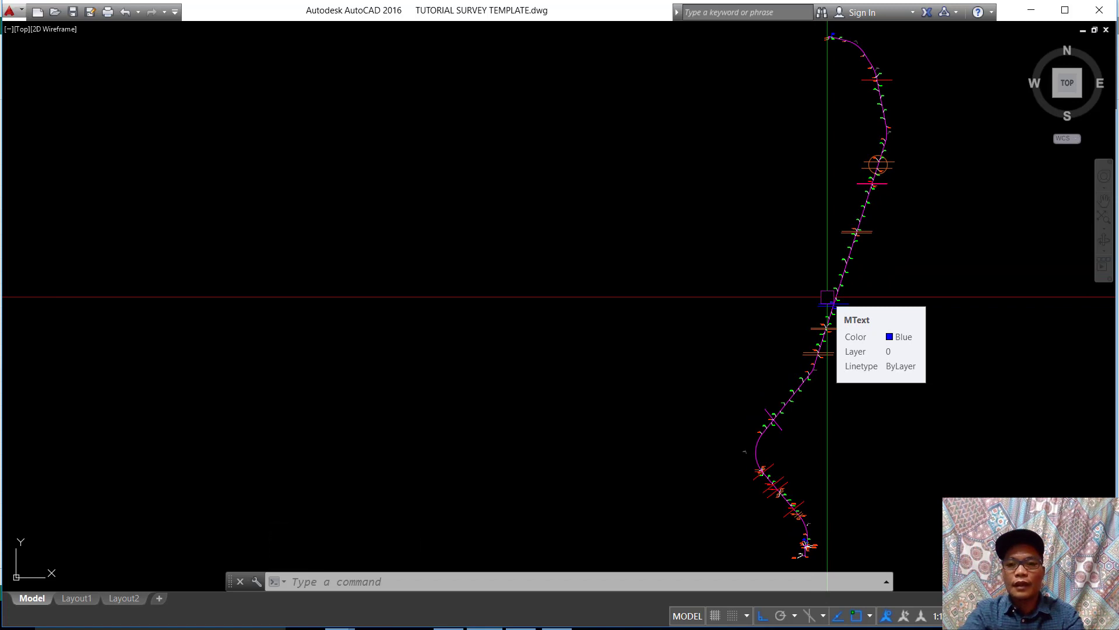
{"action": "key", "text": "Escape"}
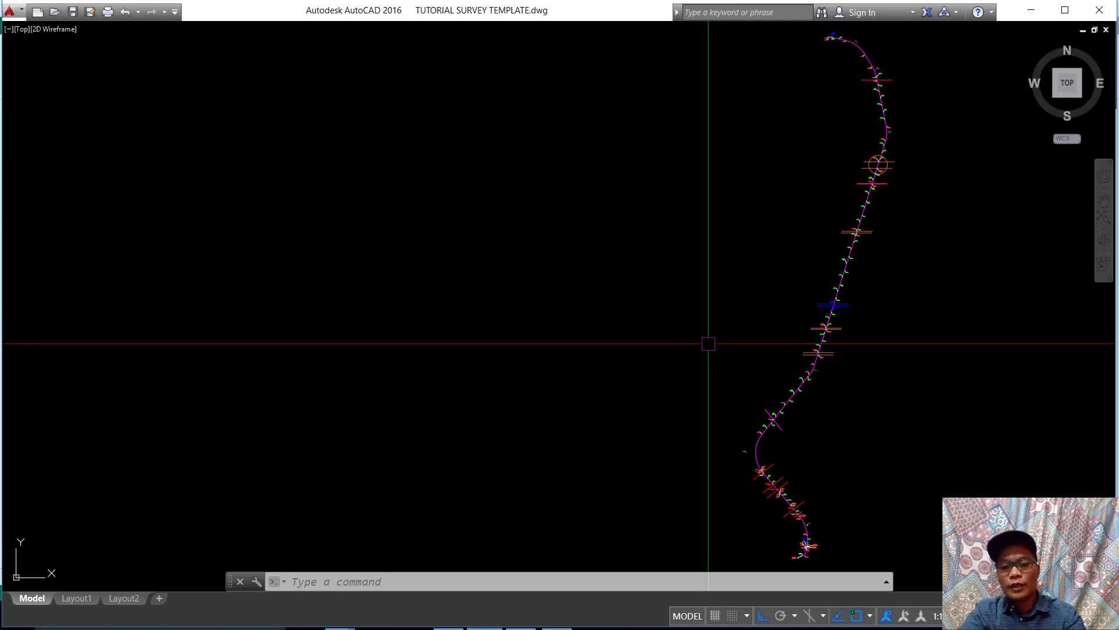
Step: Split model space into two vertical viewports with VPORTS and fit the whole alignment in the right-hand one
{"action": "type", "text": "VP"}
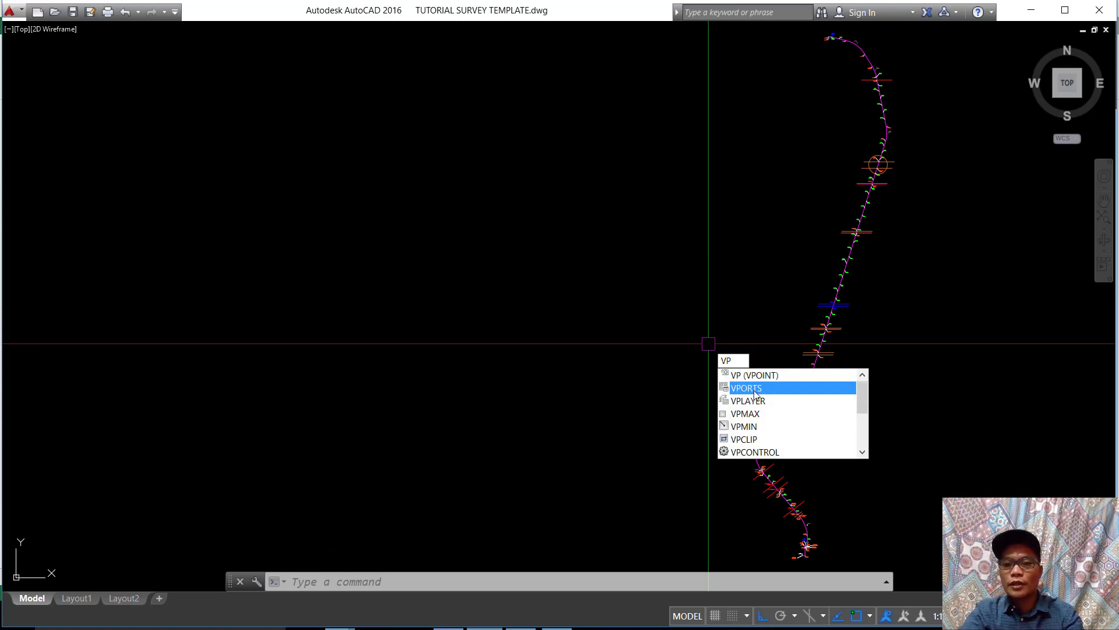
{"action": "left_click", "coordinate": [755, 389]}
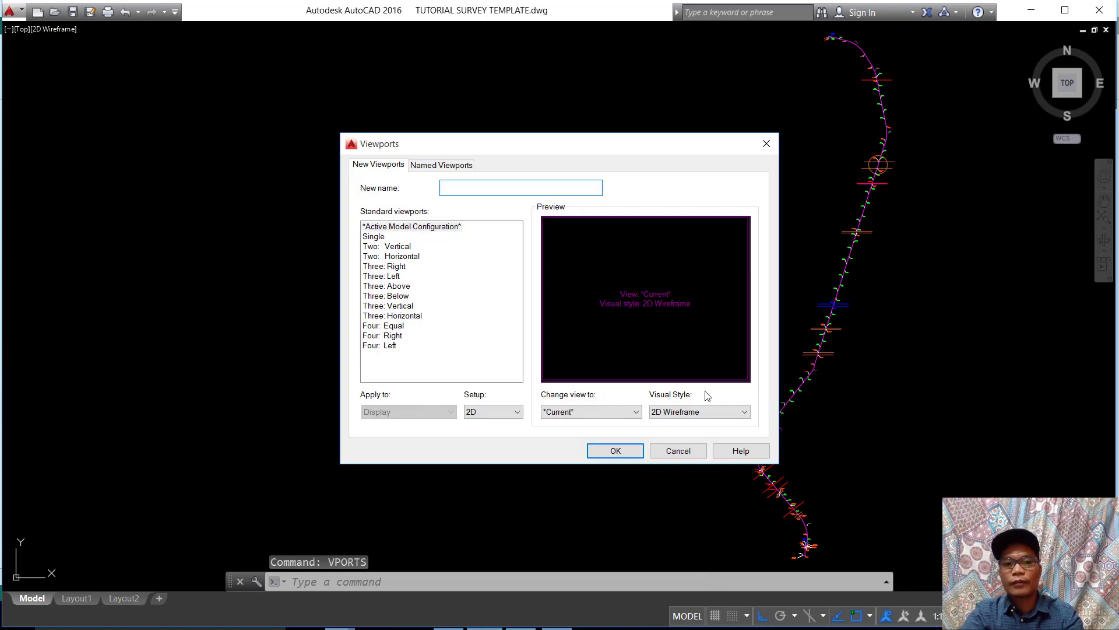
{"action": "left_click", "coordinate": [385, 246]}
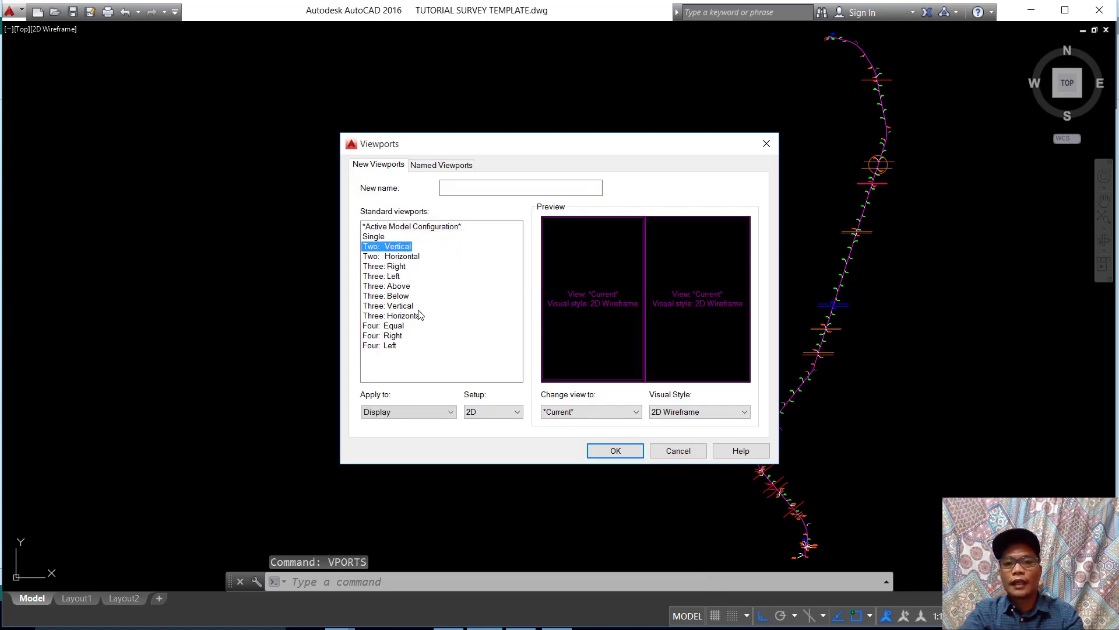
{"action": "left_click", "coordinate": [610, 449]}
{"action": "middle_click_drag", "start_coordinate": [931, 330], "coordinate": [839, 189]}
{"action": "scroll", "coordinate": [931, 274], "scroll_direction": "up", "scroll_amount": 3}
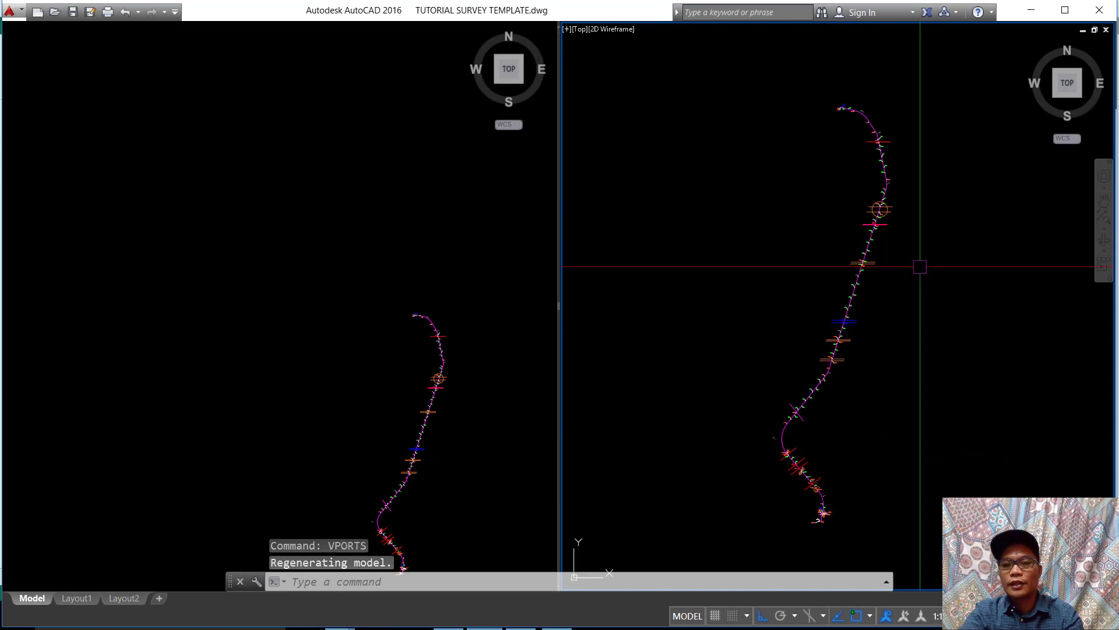
{"action": "scroll", "coordinate": [886, 259], "scroll_direction": "up", "scroll_amount": 3}
{"action": "scroll", "coordinate": [876, 261], "scroll_direction": "down", "scroll_amount": 3}
{"action": "middle_click_drag", "start_coordinate": [876, 261], "coordinate": [904, 250]}
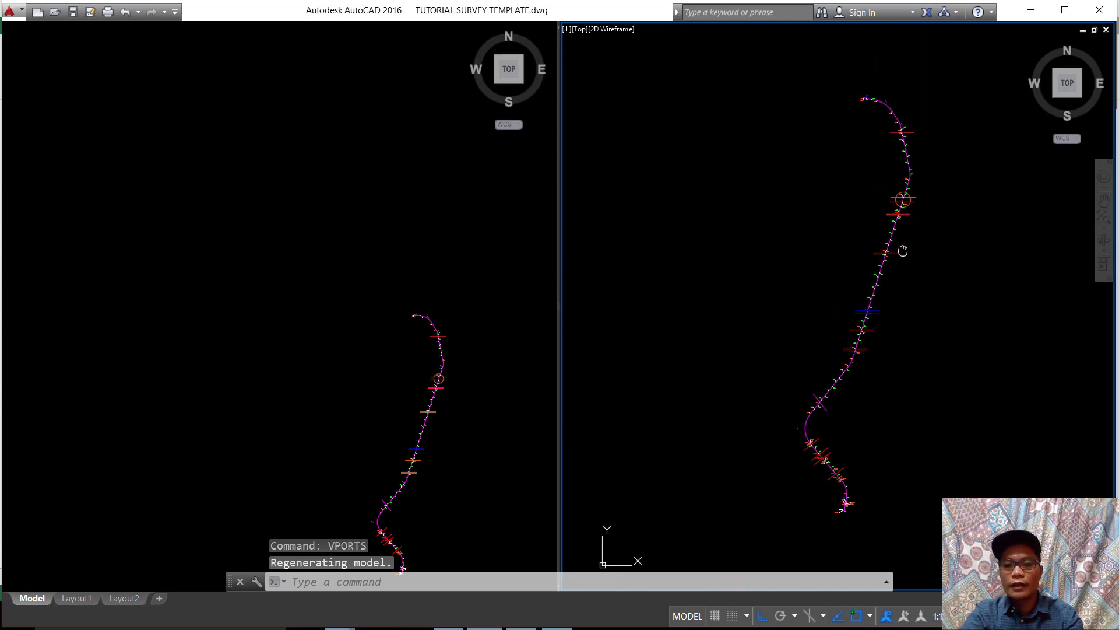
Step: Activate the left-hand viewport and frame an empty area of the drawing away from the alignment
{"action": "left_click", "coordinate": [316, 330]}
{"action": "scroll", "coordinate": [431, 317], "scroll_direction": "down", "scroll_amount": 6}
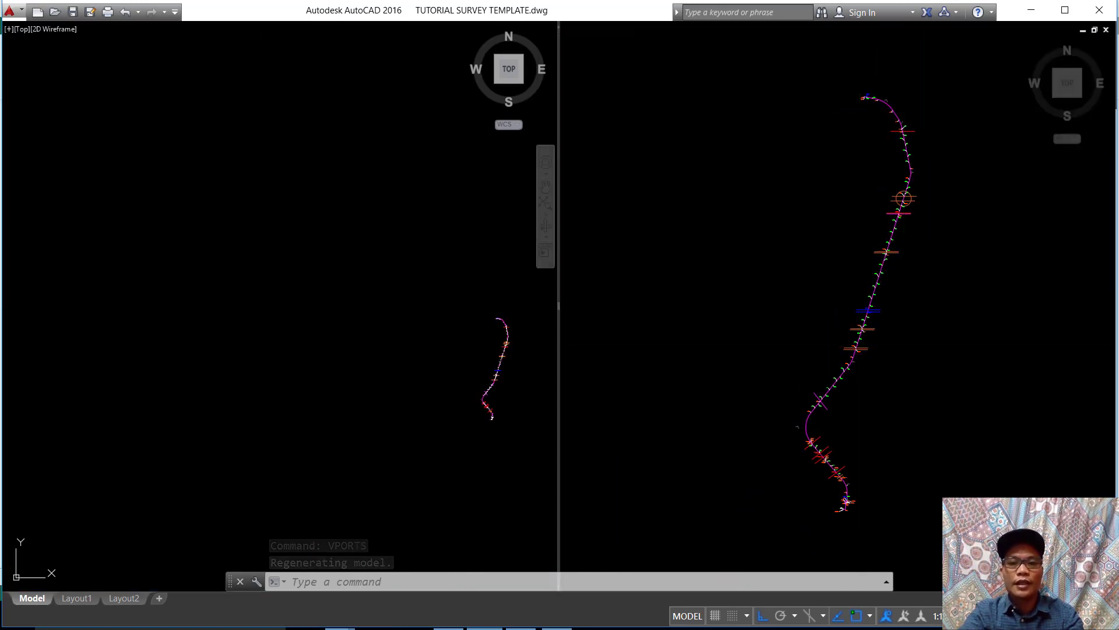
{"action": "scroll", "coordinate": [369, 323], "scroll_direction": "up", "scroll_amount": 6}
{"action": "middle_click_drag", "start_coordinate": [465, 343], "coordinate": [256, 272]}
{"action": "middle_click_drag", "start_coordinate": [334, 282], "coordinate": [318, 282]}
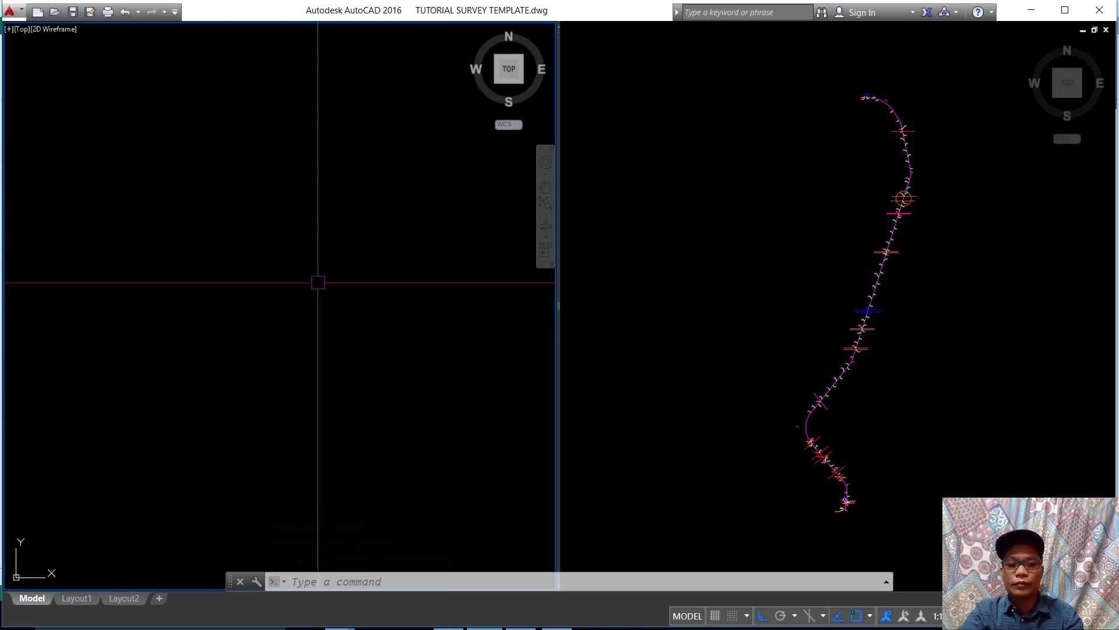
Step: Set the current object color to Magenta in the properties with nothing selected, and close the properties palette
{"action": "type", "text": "MO"}
{"action": "key", "text": "Return"}
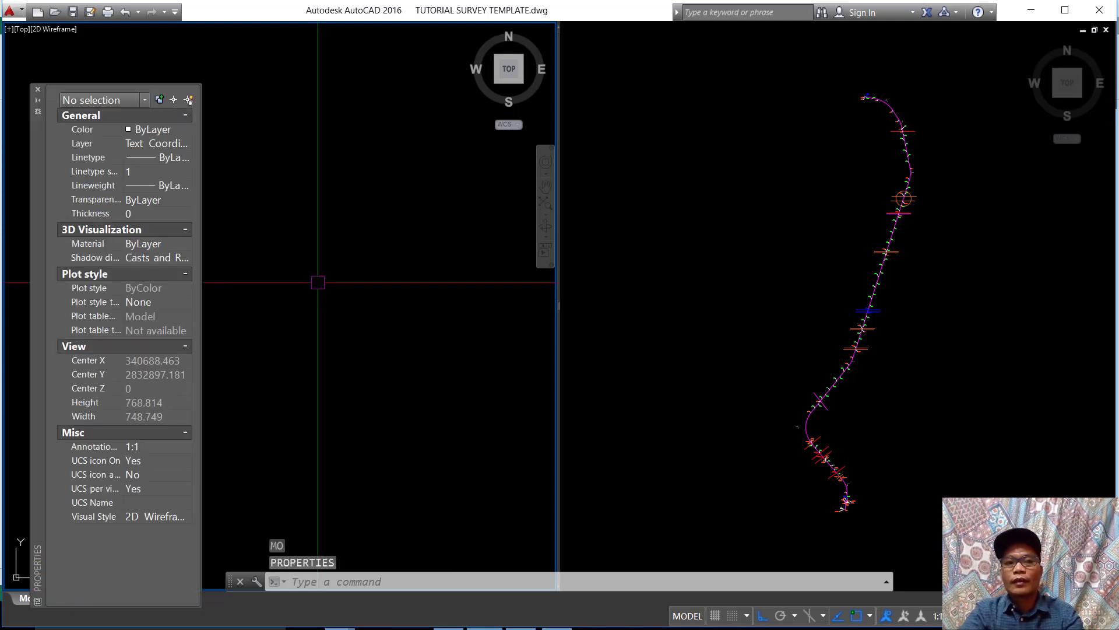
{"action": "left_click_drag", "start_coordinate": [40, 153], "coordinate": [38, 117]}
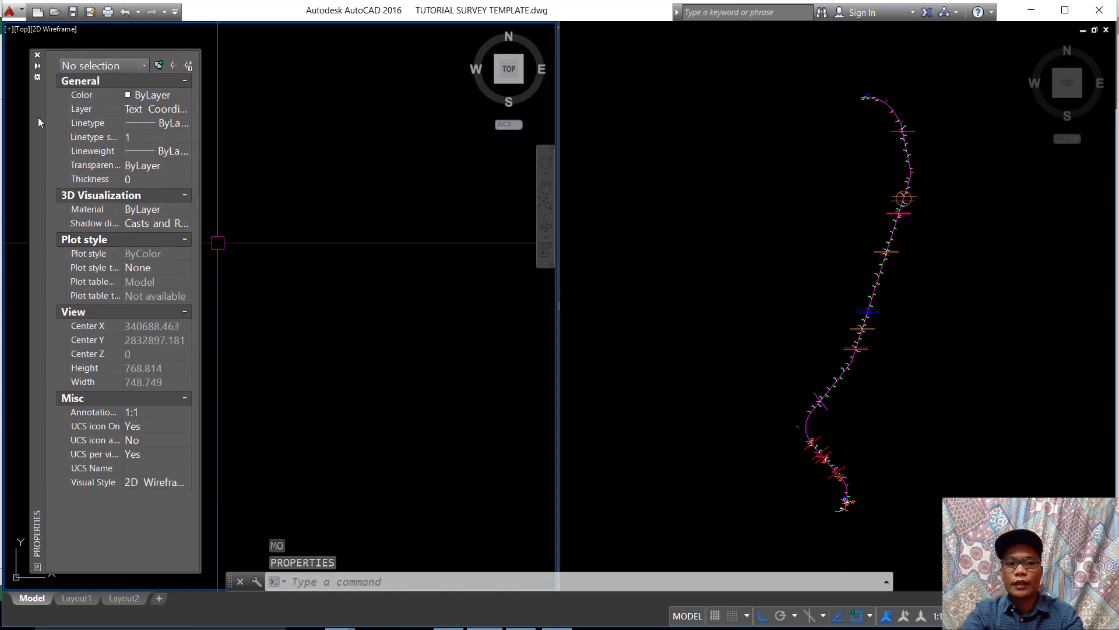
{"action": "left_click", "coordinate": [183, 93]}
{"action": "left_click", "coordinate": [183, 93]}
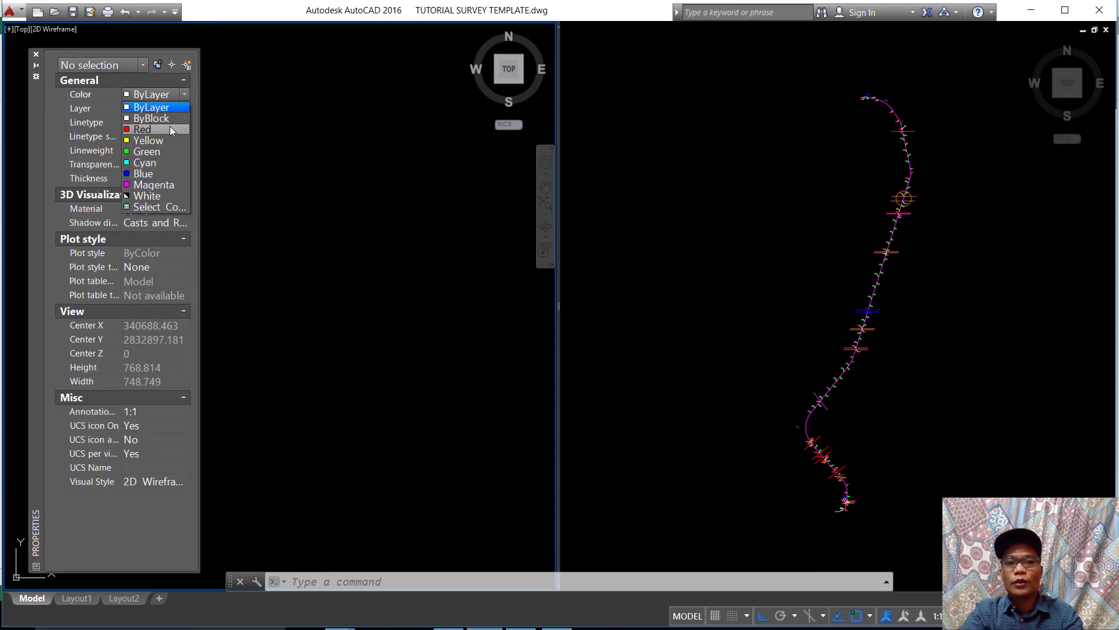
{"action": "left_click", "coordinate": [155, 185]}
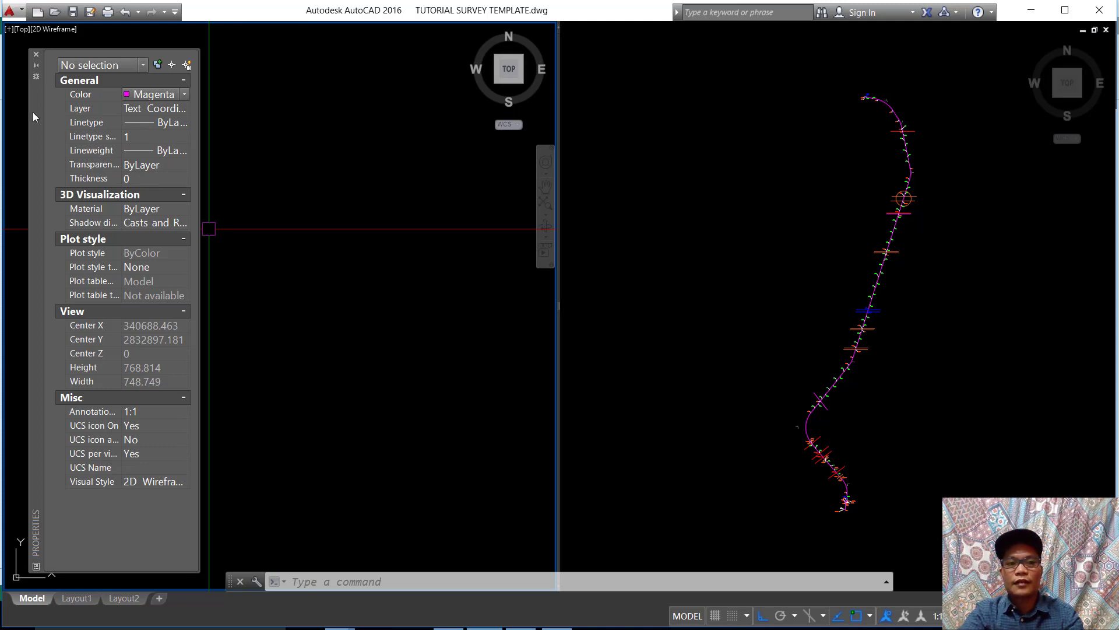
{"action": "mouse_move", "coordinate": [32, 112]}
{"action": "left_mouse_down"}
{"action": "mouse_move", "coordinate": [20, 110]}
{"action": "mouse_move", "coordinate": [31, 118]}
{"action": "left_mouse_up"}
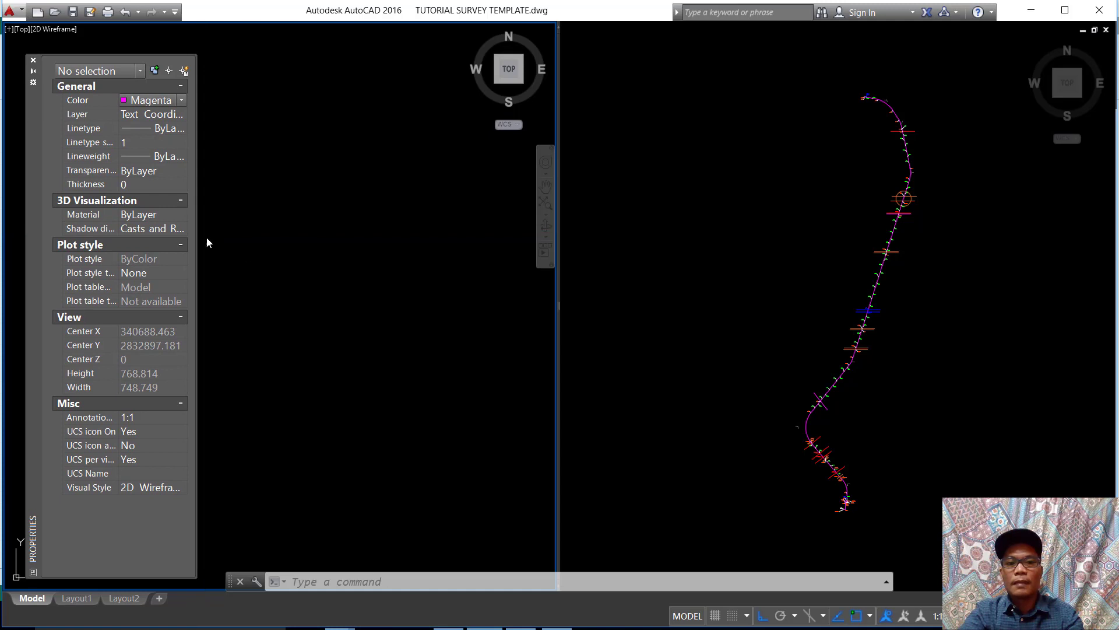
{"action": "left_click", "coordinate": [331, 280]}
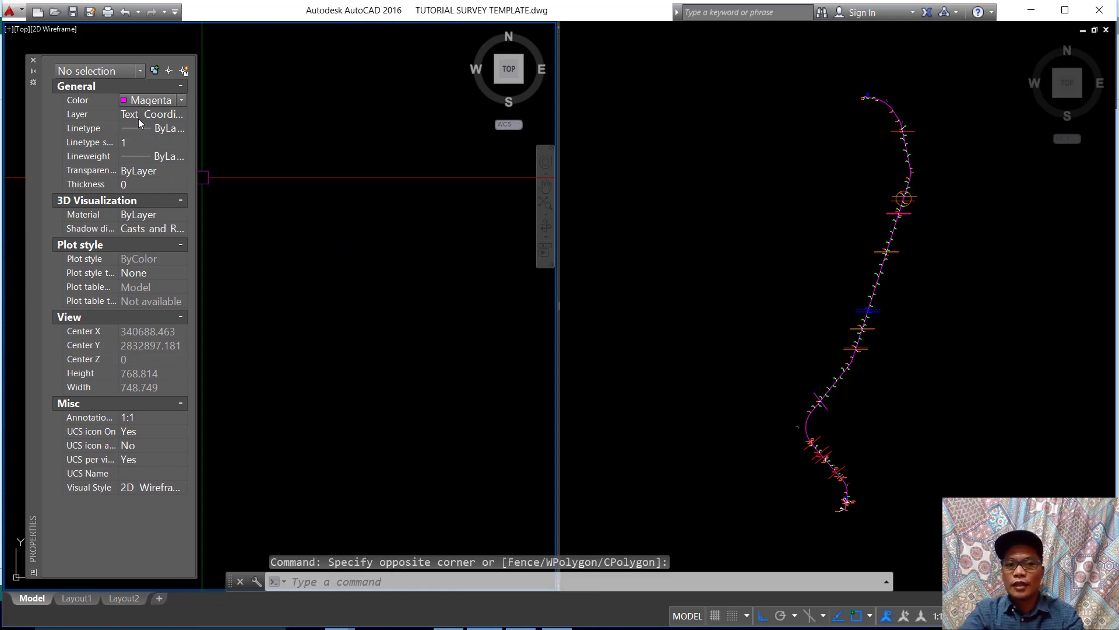
{"action": "middle_click_drag", "start_coordinate": [392, 357], "coordinate": [393, 352]}
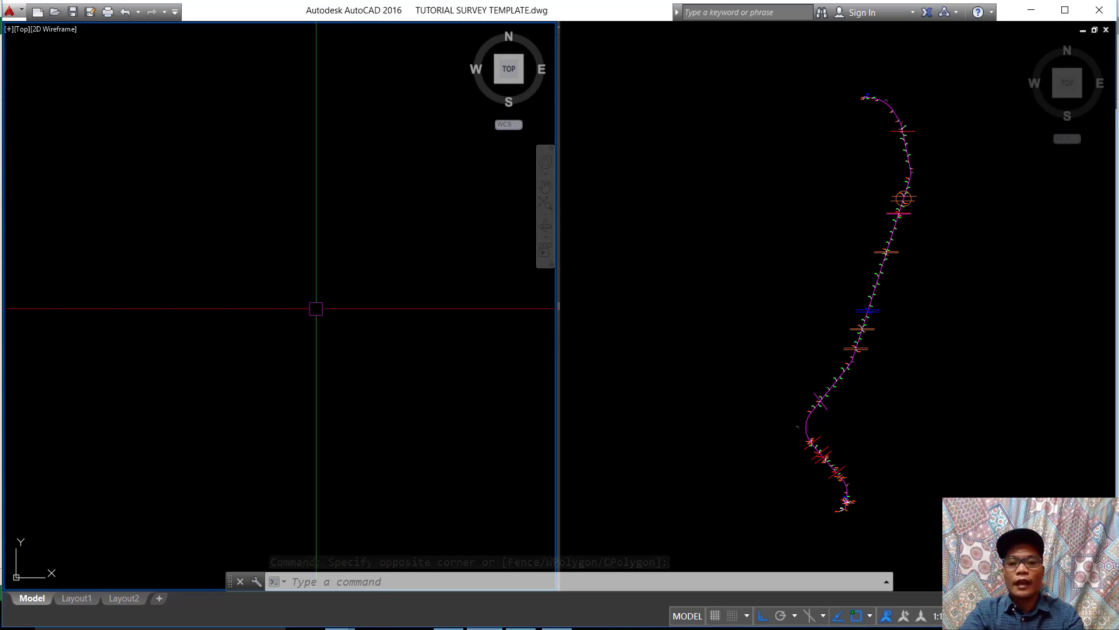
Step: Switch to the Excel workbook and copy all combined easting,northing values in the Formation of (E,N) PL column, O10 to O120
{"action": "left_click", "coordinate": [1065, 11]}
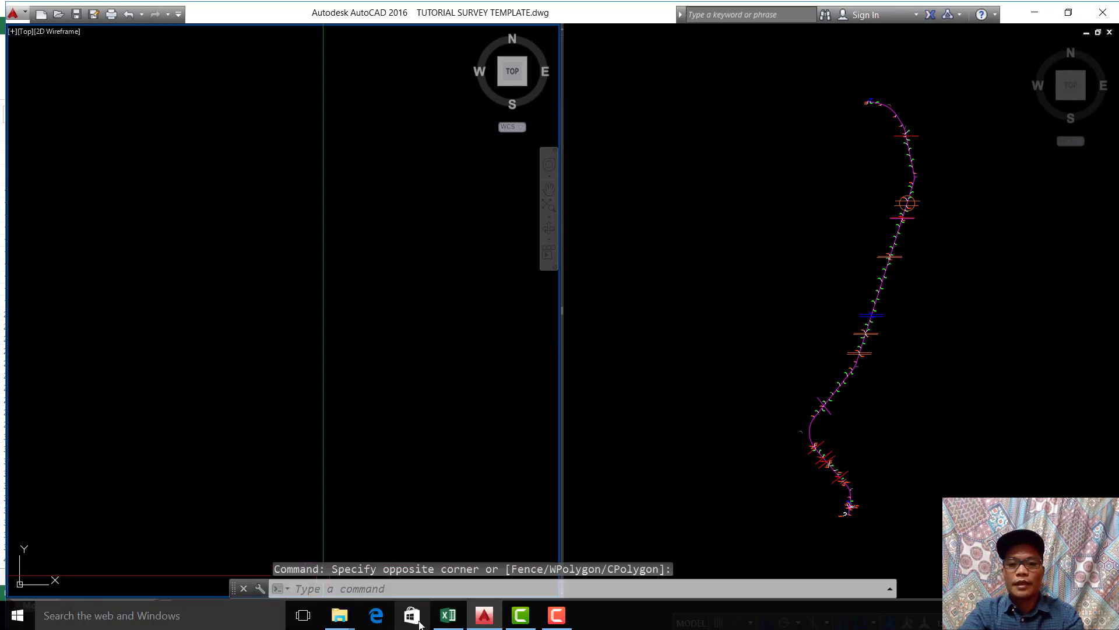
{"action": "left_click", "coordinate": [447, 615]}
{"action": "left_click", "coordinate": [337, 422]}
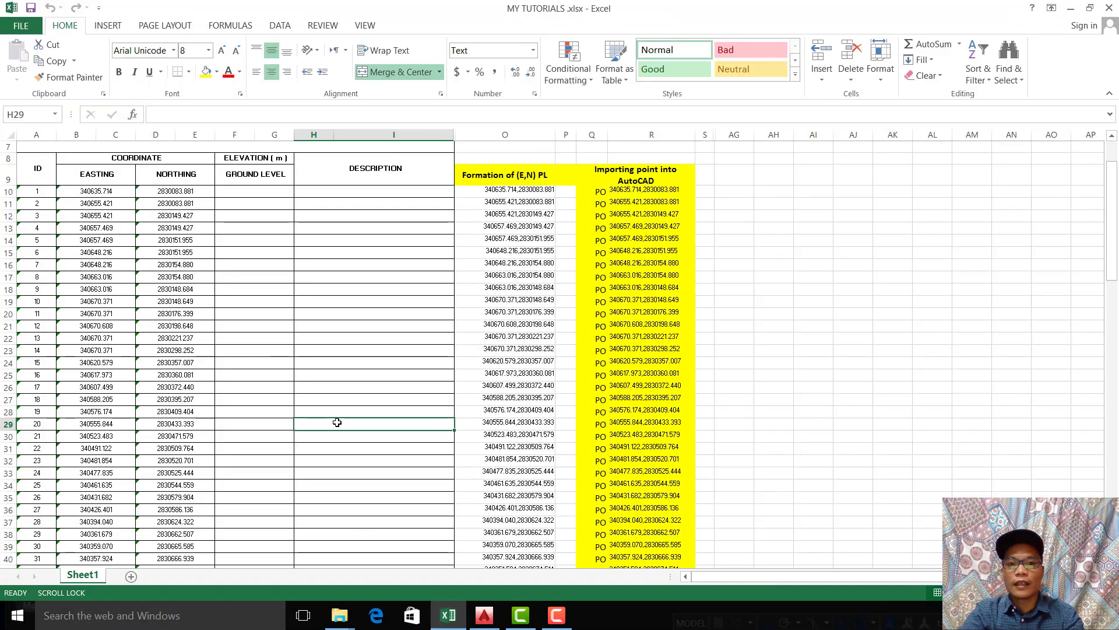
{"action": "left_click", "coordinate": [501, 188]}
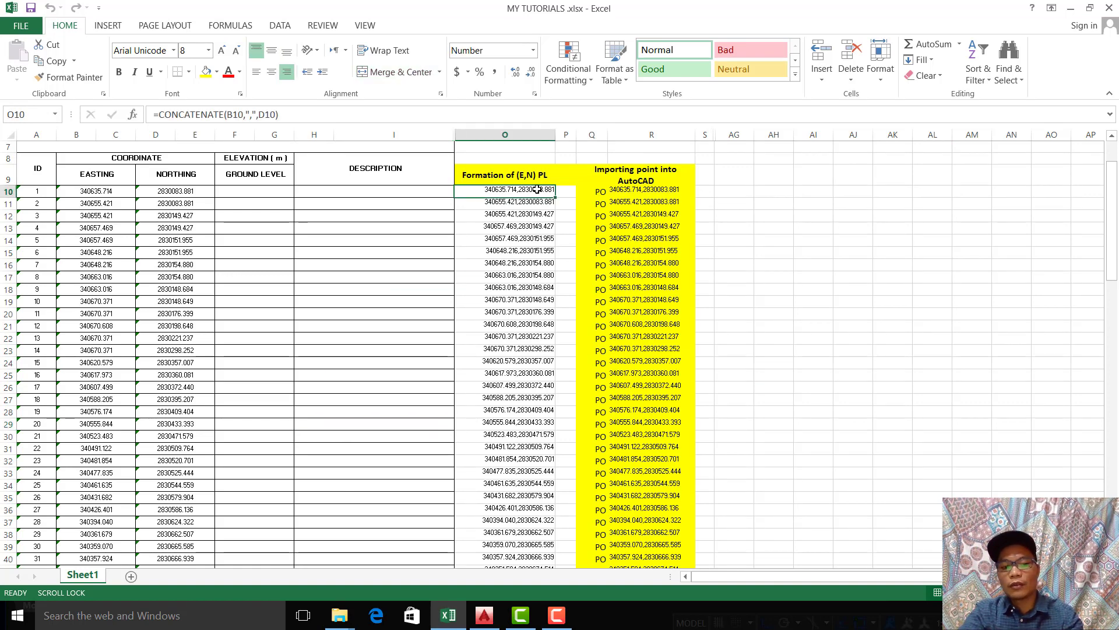
{"action": "key", "text": "ctrl+shift+Down"}
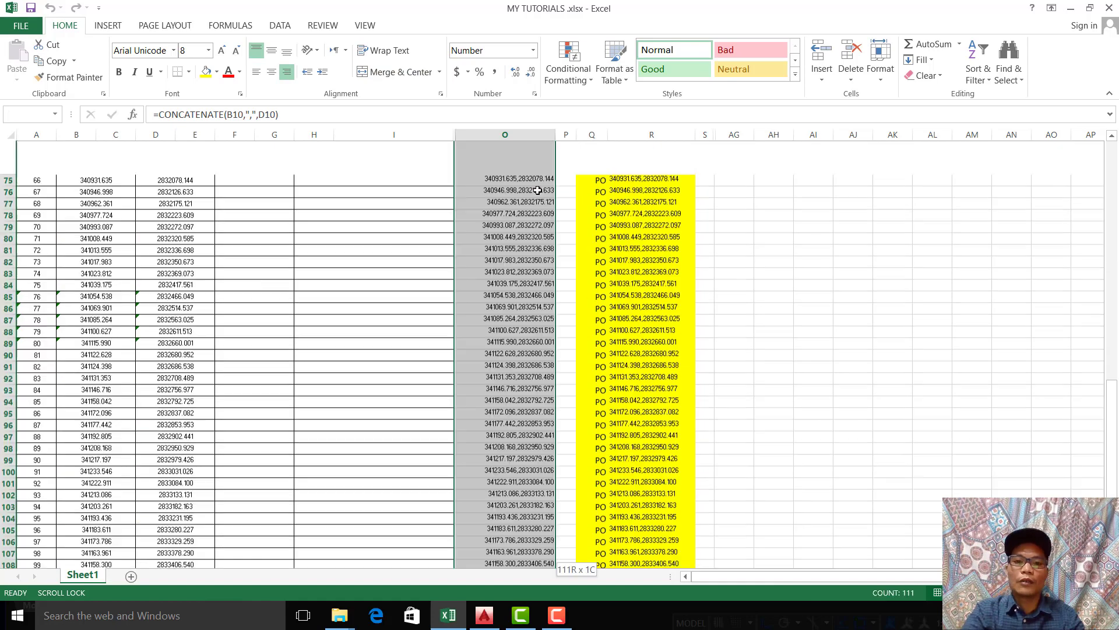
{"action": "right_click", "coordinate": [537, 191]}
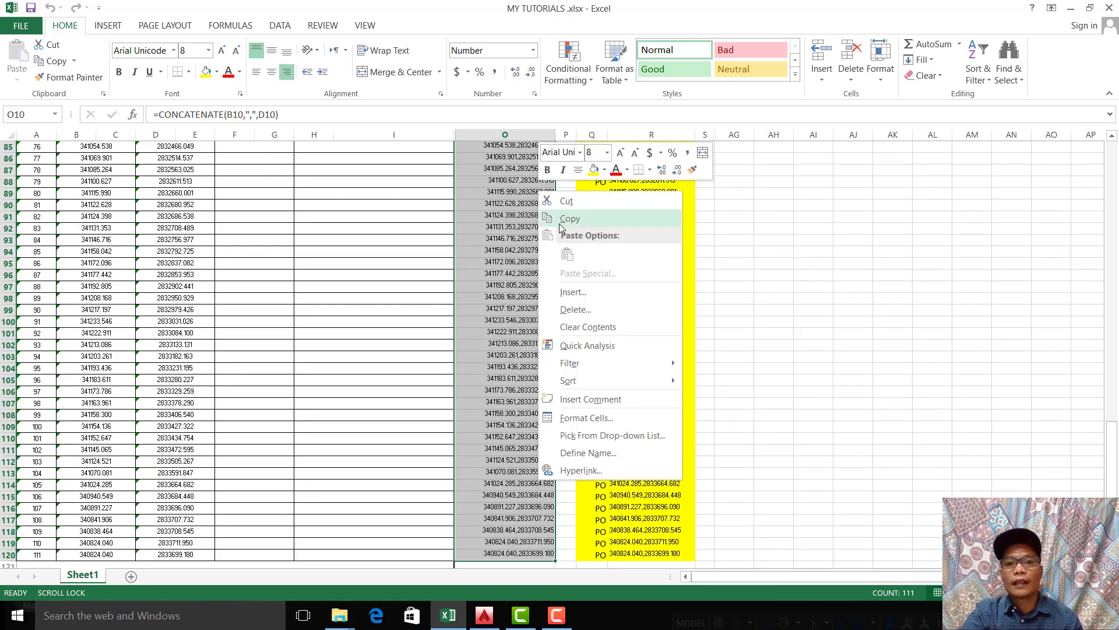
{"action": "left_click", "coordinate": [564, 221]}
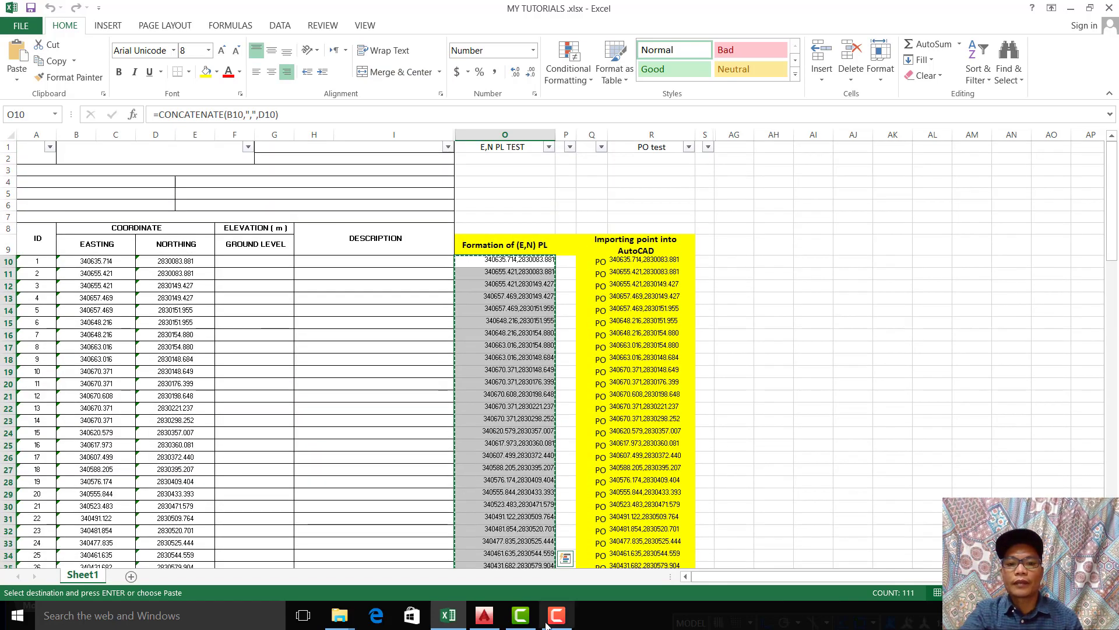
Step: Switch to the AutoCAD drawing, draw a polyline with PLINE by pasting the copied coordinate list as its vertices, and end the command
{"action": "left_click", "coordinate": [484, 614]}
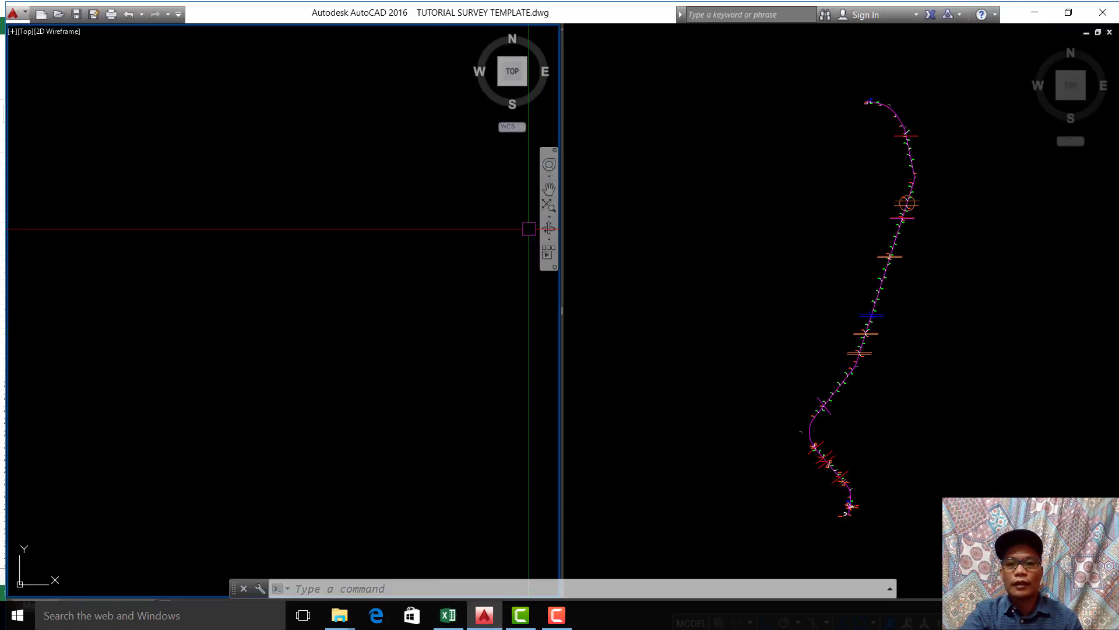
{"action": "left_click", "coordinate": [411, 588]}
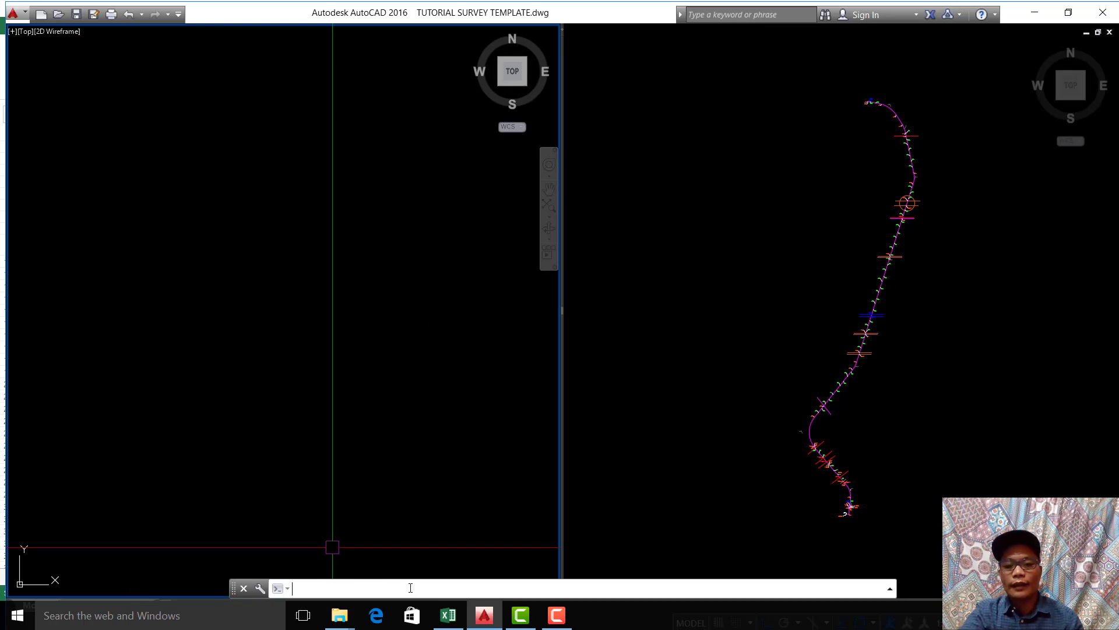
{"action": "type", "text": "PL"}
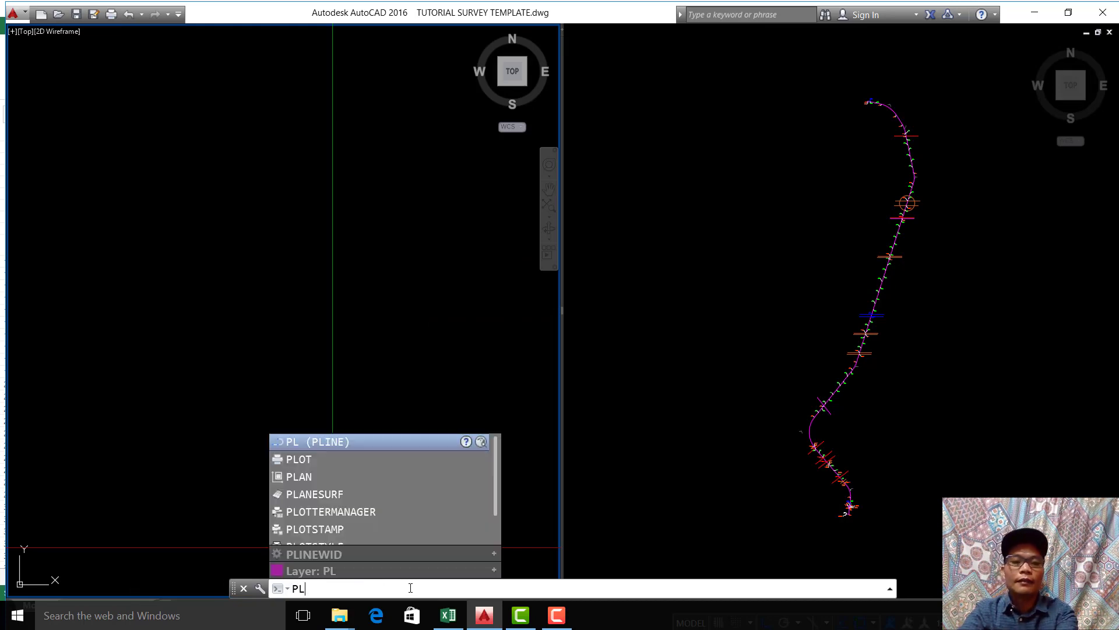
{"action": "key", "text": "Return"}
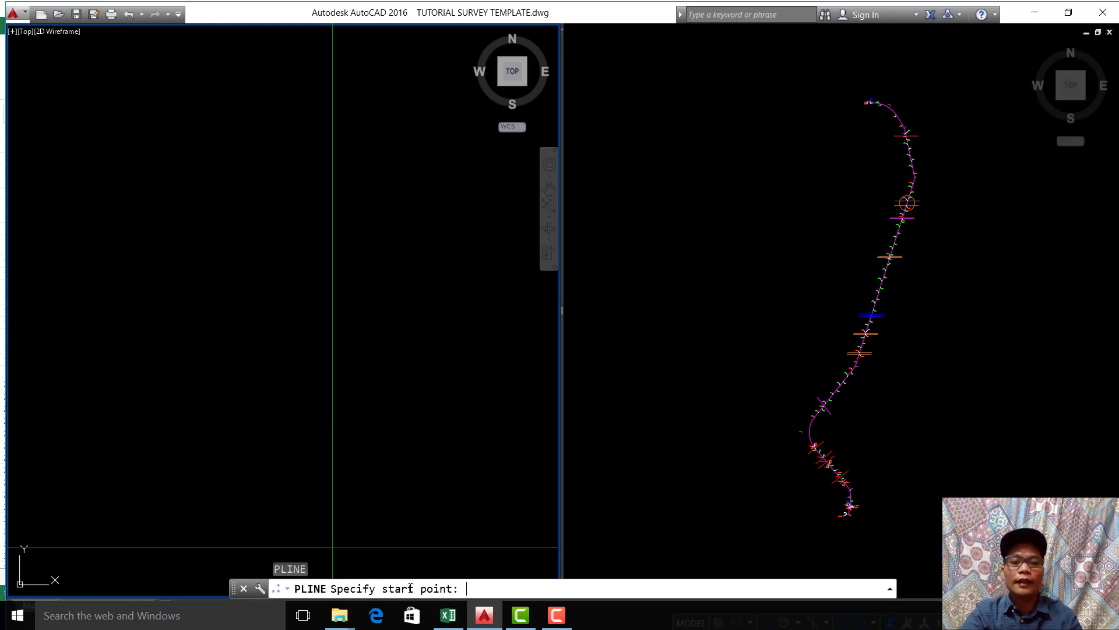
{"action": "right_click", "coordinate": [476, 590]}
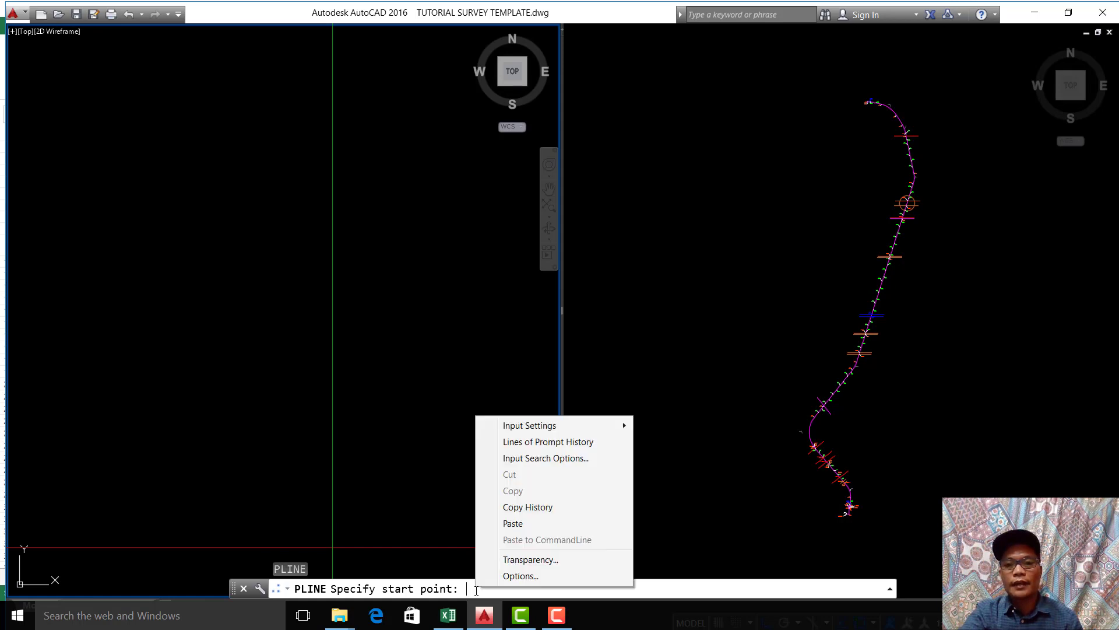
{"action": "left_click", "coordinate": [514, 523]}
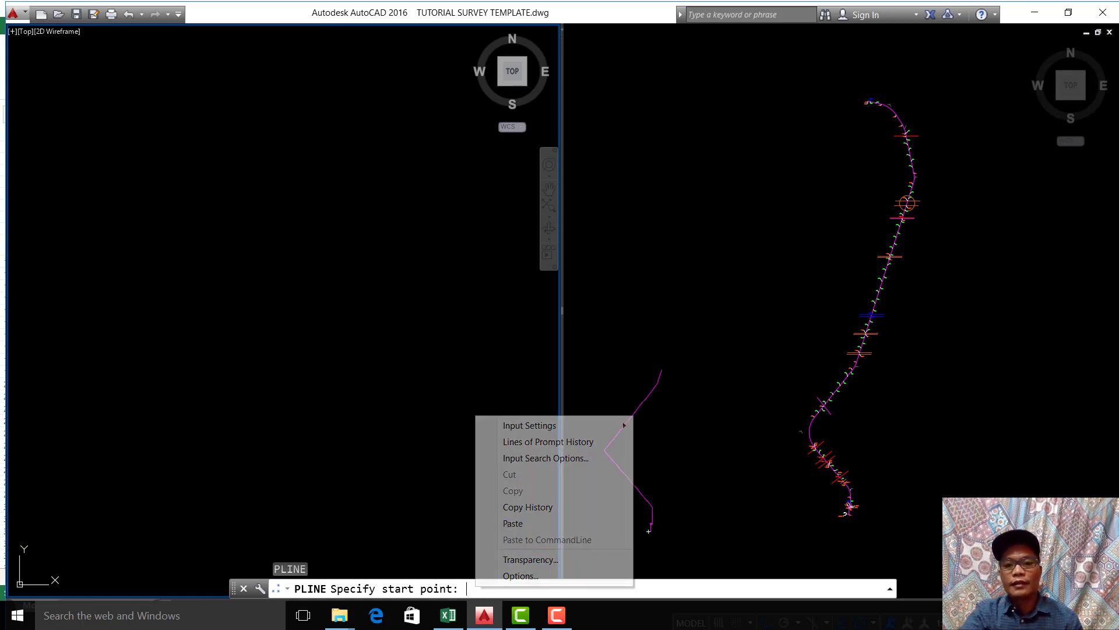
{"action": "right_click", "coordinate": [430, 346]}
{"action": "left_click", "coordinate": [444, 355]}
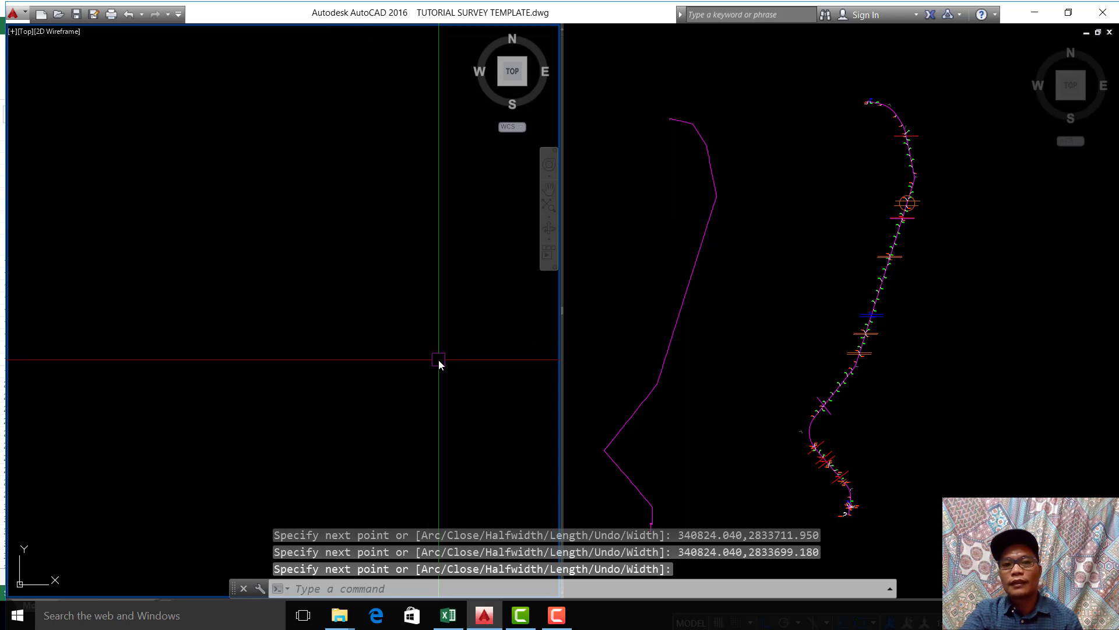
Step: Frame the pasted polyline in the left-hand viewport and examine the stepped segments at its southern end
{"action": "left_click", "coordinate": [721, 244]}
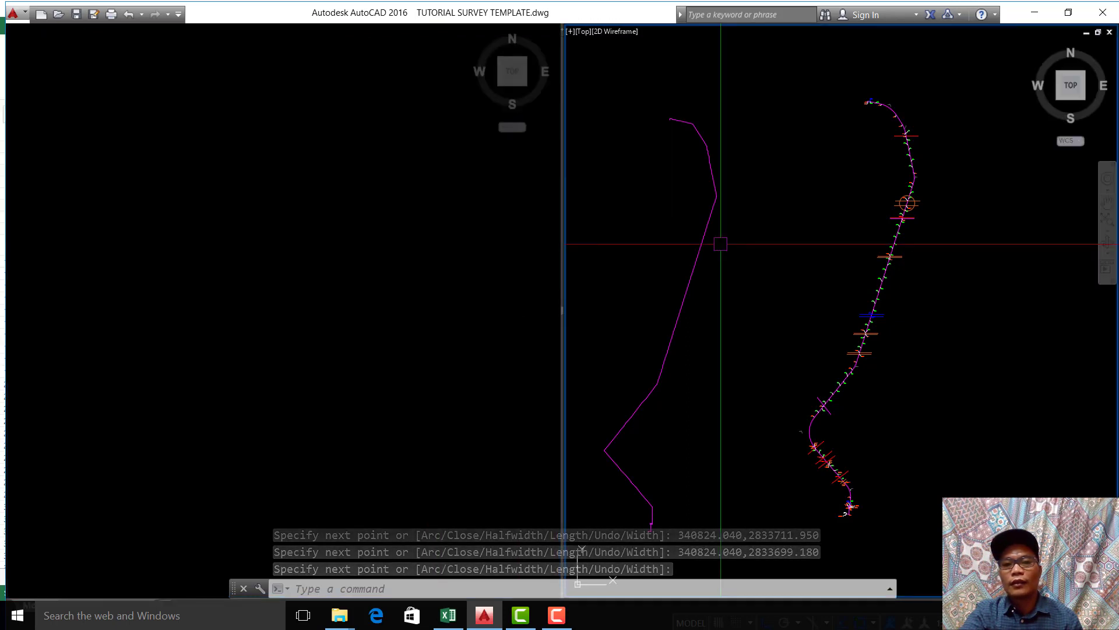
{"action": "middle_click_drag", "start_coordinate": [747, 260], "coordinate": [732, 253]}
{"action": "left_click", "coordinate": [261, 284]}
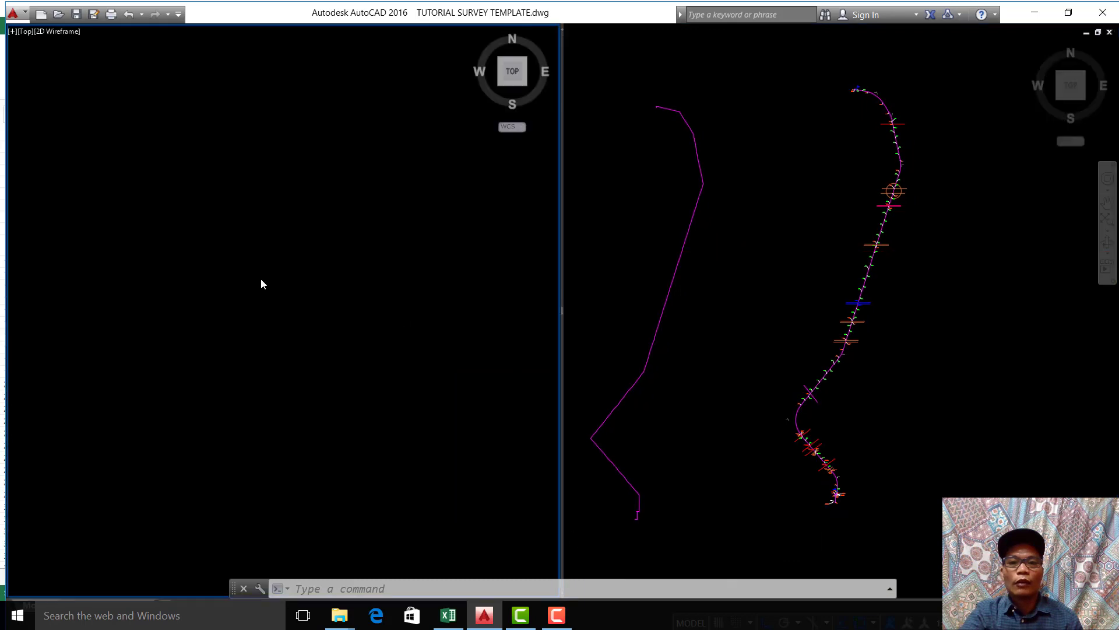
{"action": "scroll", "coordinate": [208, 385], "scroll_direction": "up", "scroll_amount": 4}
{"action": "middle_click_drag", "start_coordinate": [202, 454], "coordinate": [432, 127]}
{"action": "middle_click_drag", "start_coordinate": [421, 355], "coordinate": [336, 177]}
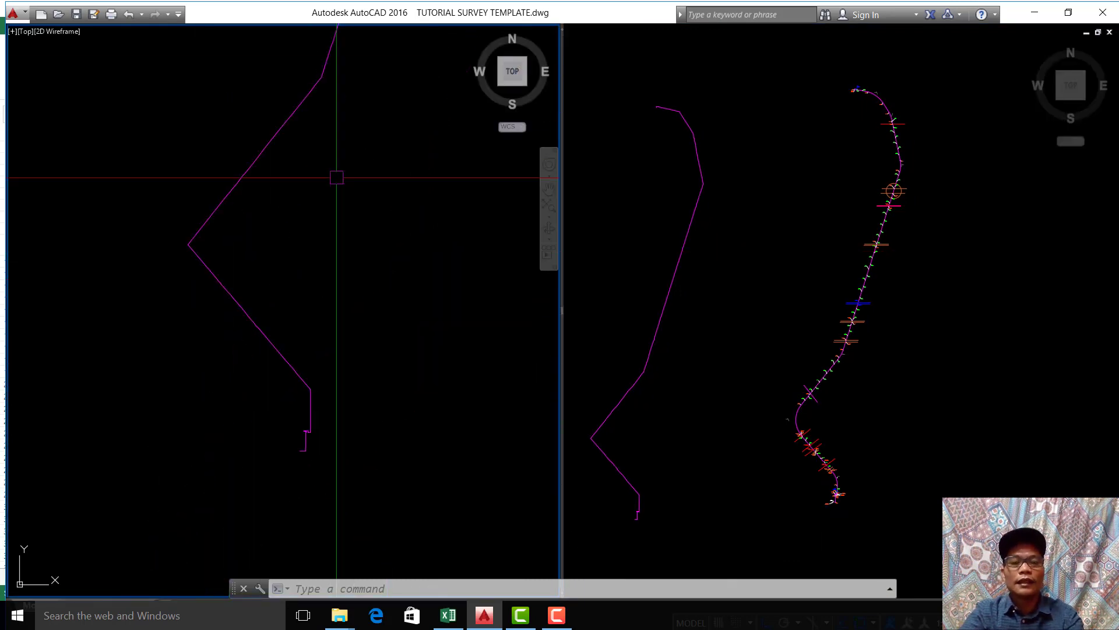
{"action": "scroll", "coordinate": [308, 500], "scroll_direction": "up", "scroll_amount": 4}
{"action": "scroll", "coordinate": [323, 274], "scroll_direction": "up", "scroll_amount": 4}
{"action": "middle_click_drag", "start_coordinate": [324, 274], "coordinate": [321, 151]}
{"action": "scroll", "coordinate": [325, 147], "scroll_direction": "up", "scroll_amount": 2}
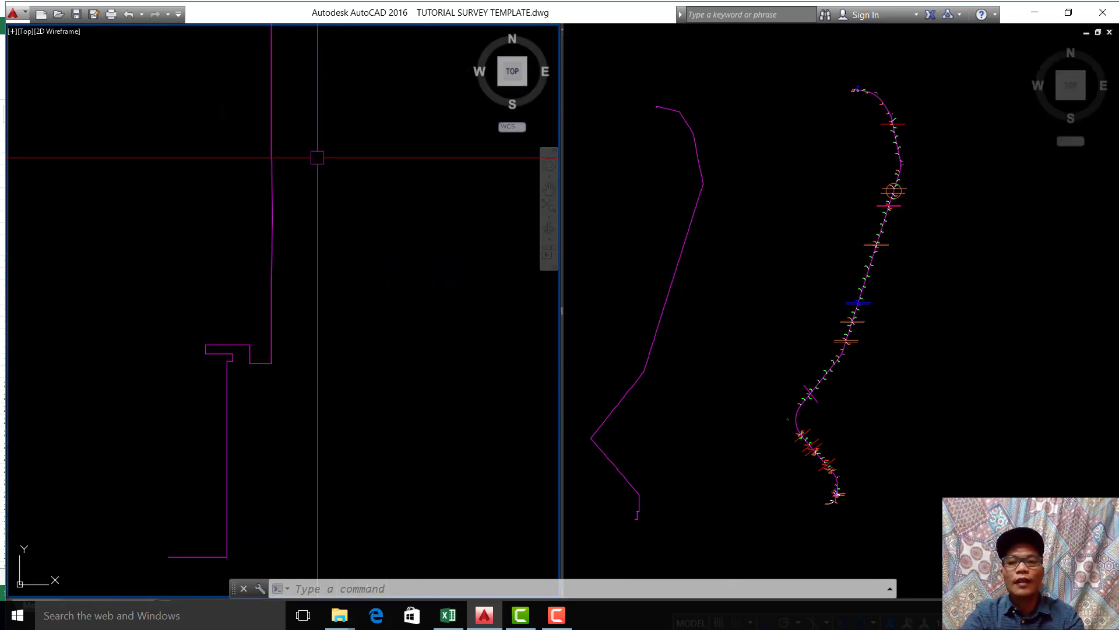
{"action": "middle_click_drag", "start_coordinate": [313, 192], "coordinate": [320, 183]}
{"action": "scroll", "coordinate": [213, 452], "scroll_direction": "up", "scroll_amount": 4}
{"action": "scroll", "coordinate": [304, 388], "scroll_direction": "down", "scroll_amount": 4}
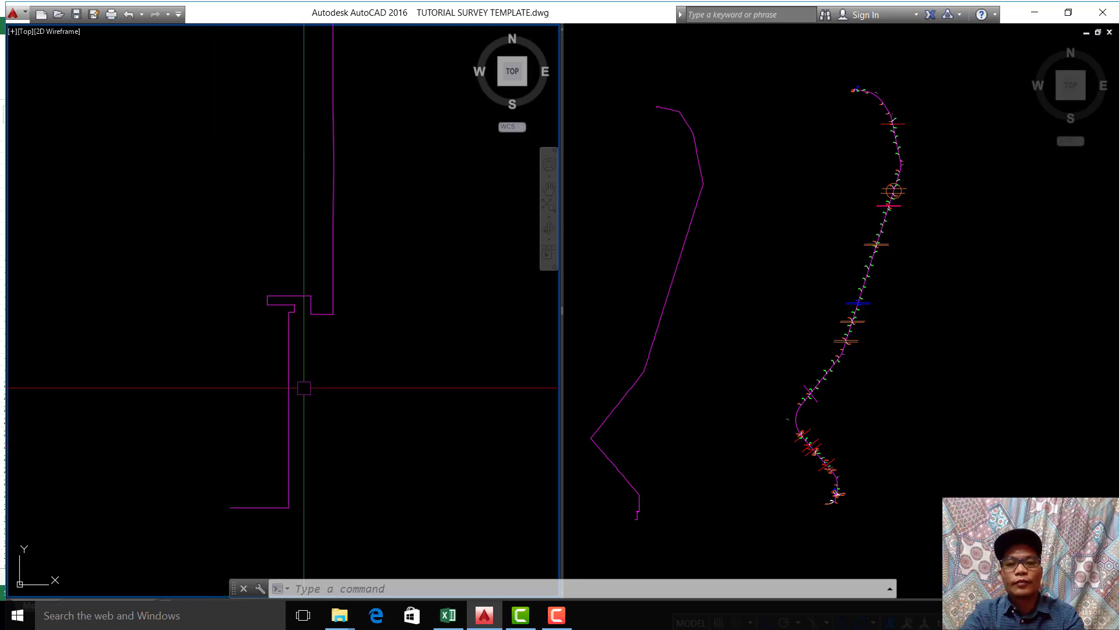
Step: Follow the pasted polyline from its southern end to its northern end and back in the left-hand viewport
{"action": "scroll", "coordinate": [304, 386], "scroll_direction": "down", "scroll_amount": 2}
{"action": "scroll", "coordinate": [337, 484], "scroll_direction": "down", "scroll_amount": 2}
{"action": "middle_click_drag", "start_coordinate": [346, 230], "coordinate": [347, 365]}
{"action": "scroll", "coordinate": [348, 345], "scroll_direction": "down", "scroll_amount": 2}
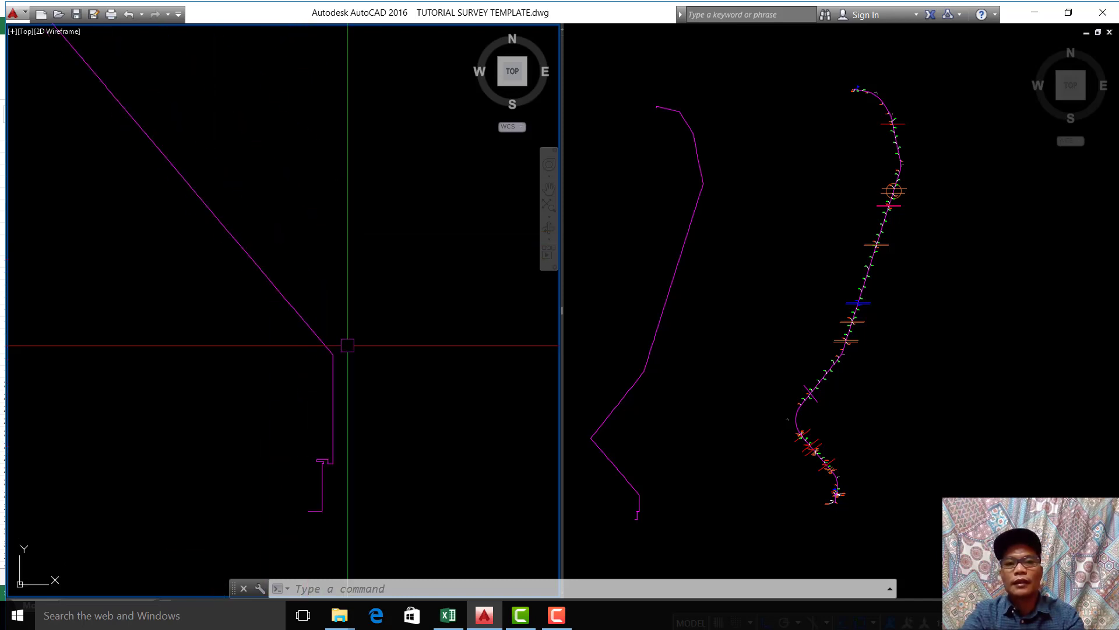
{"action": "scroll", "coordinate": [355, 257], "scroll_direction": "down", "scroll_amount": 4}
{"action": "middle_click_drag", "start_coordinate": [361, 205], "coordinate": [335, 373]}
{"action": "middle_click_drag", "start_coordinate": [338, 159], "coordinate": [286, 345]}
{"action": "scroll", "coordinate": [279, 292], "scroll_direction": "down", "scroll_amount": 4}
{"action": "scroll", "coordinate": [262, 191], "scroll_direction": "up", "scroll_amount": 2}
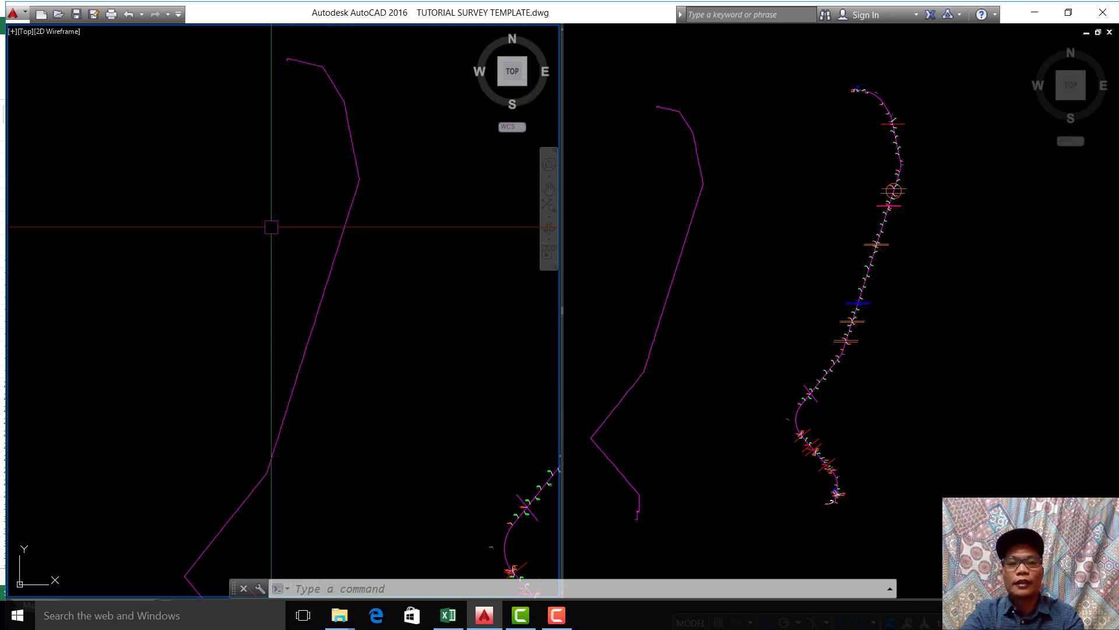
{"action": "middle_click_drag", "start_coordinate": [298, 282], "coordinate": [325, 180]}
{"action": "middle_click_drag", "start_coordinate": [302, 330], "coordinate": [323, 229]}
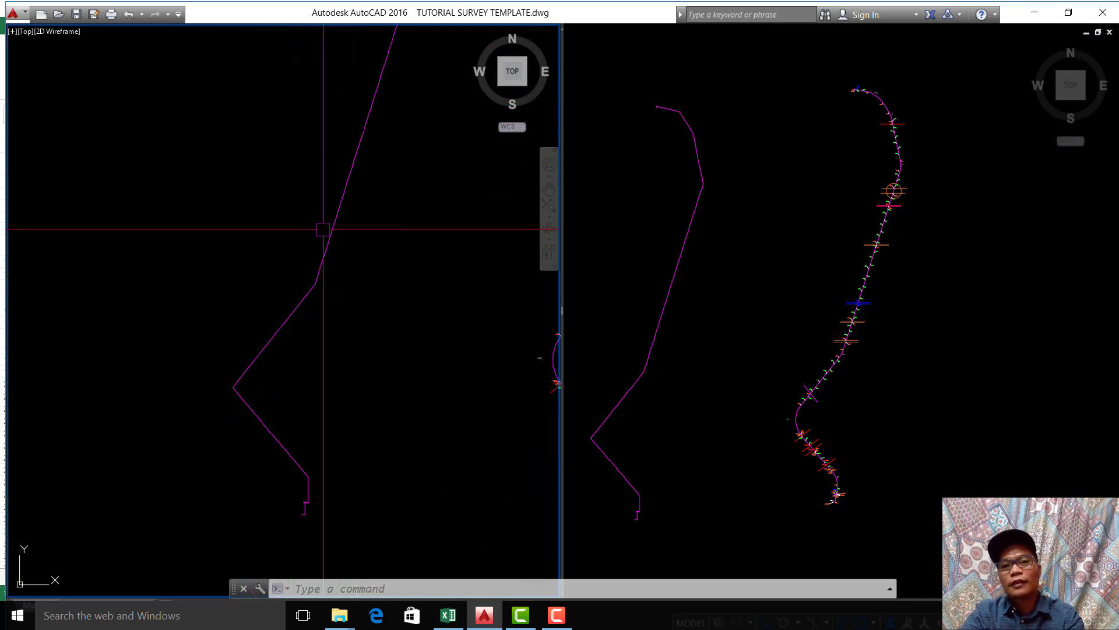
Step: Examine the coordinate labels, marl road edges and powerline crossings along the southern part of the original alignment in the right-hand viewport
{"action": "left_click", "coordinate": [886, 420]}
{"action": "middle_click_drag", "start_coordinate": [1034, 331], "coordinate": [660, 394]}
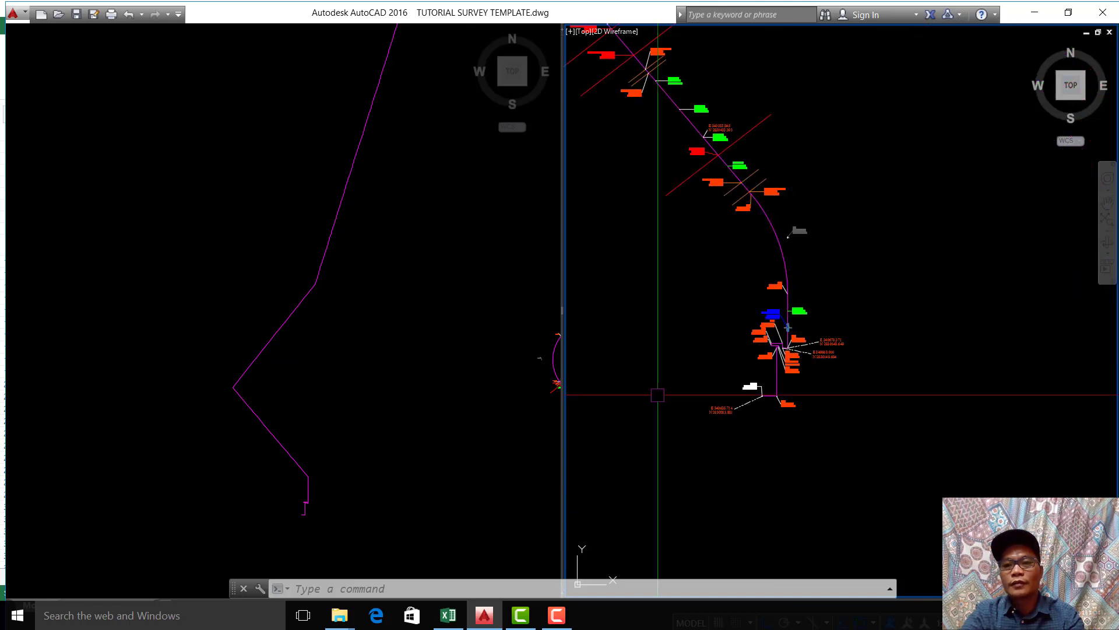
{"action": "scroll", "coordinate": [752, 199], "scroll_direction": "up", "scroll_amount": 8}
{"action": "scroll", "coordinate": [799, 130], "scroll_direction": "up", "scroll_amount": 4}
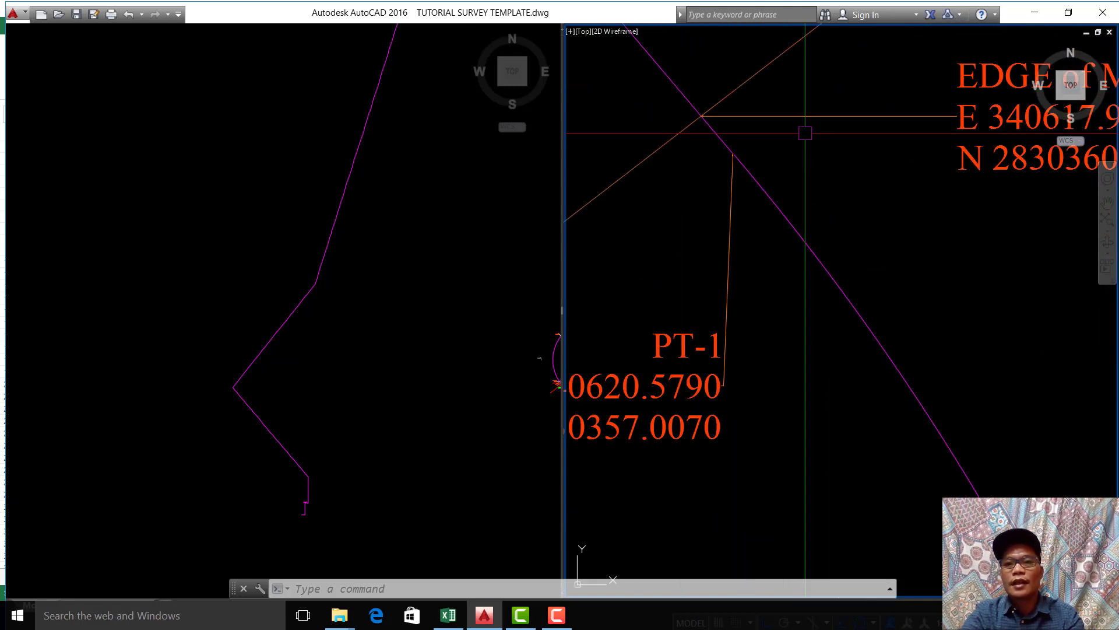
{"action": "scroll", "coordinate": [810, 147], "scroll_direction": "down", "scroll_amount": 4}
{"action": "middle_click_drag", "start_coordinate": [836, 216], "coordinate": [879, 296]}
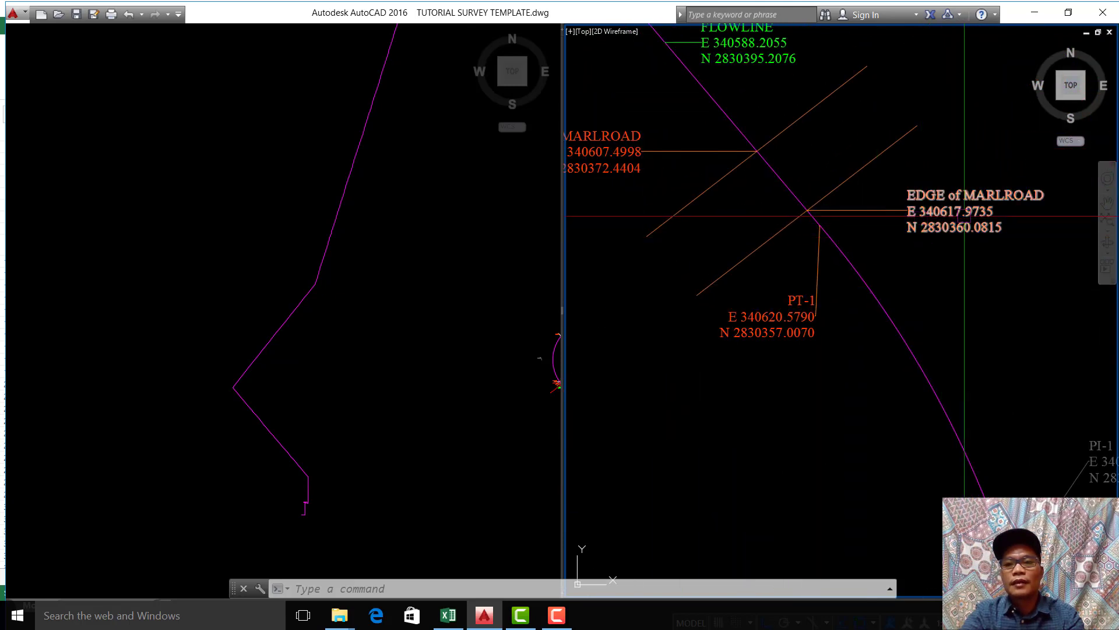
{"action": "scroll", "coordinate": [736, 168], "scroll_direction": "down", "scroll_amount": 4}
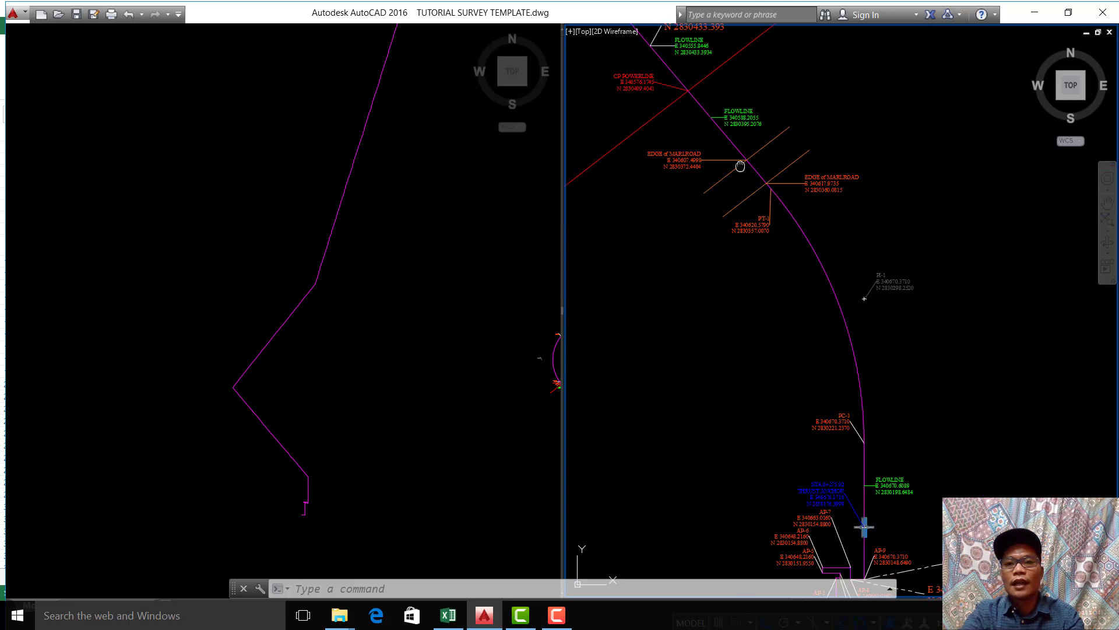
{"action": "middle_click_drag", "start_coordinate": [740, 166], "coordinate": [817, 278]}
{"action": "middle_click_drag", "start_coordinate": [689, 129], "coordinate": [728, 281]}
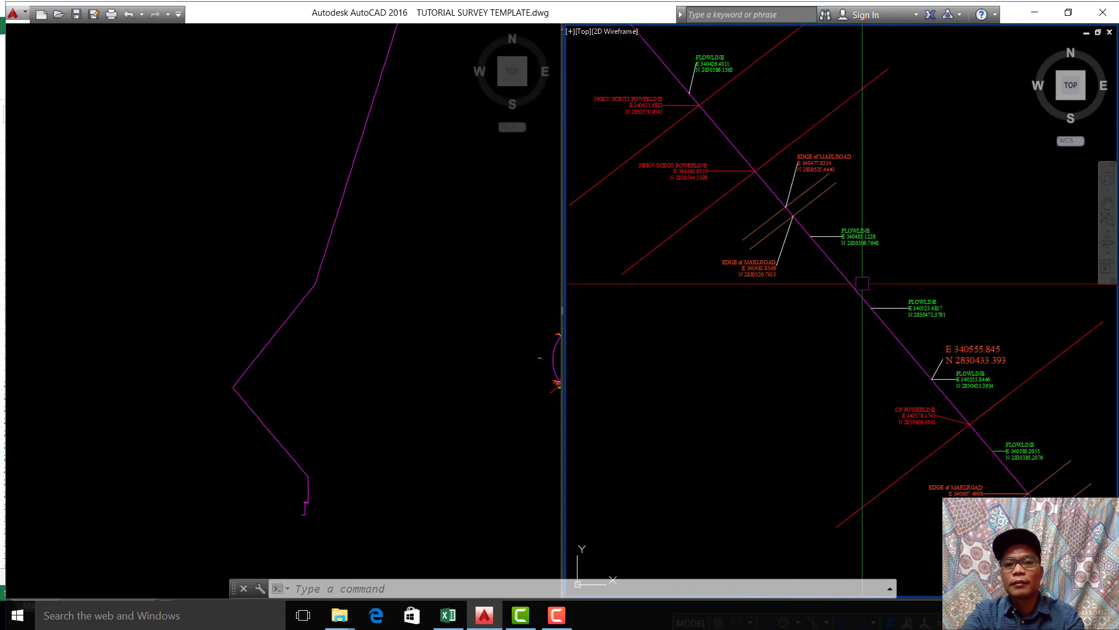
{"action": "scroll", "coordinate": [795, 220], "scroll_direction": "up", "scroll_amount": 6}
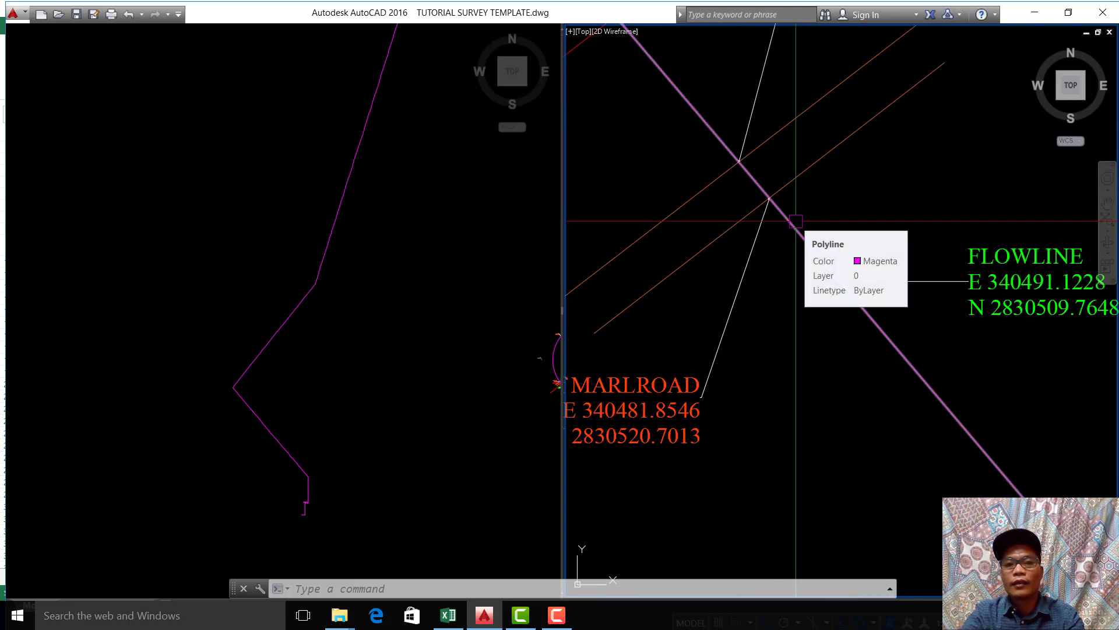
{"action": "scroll", "coordinate": [796, 221], "scroll_direction": "down", "scroll_amount": 5}
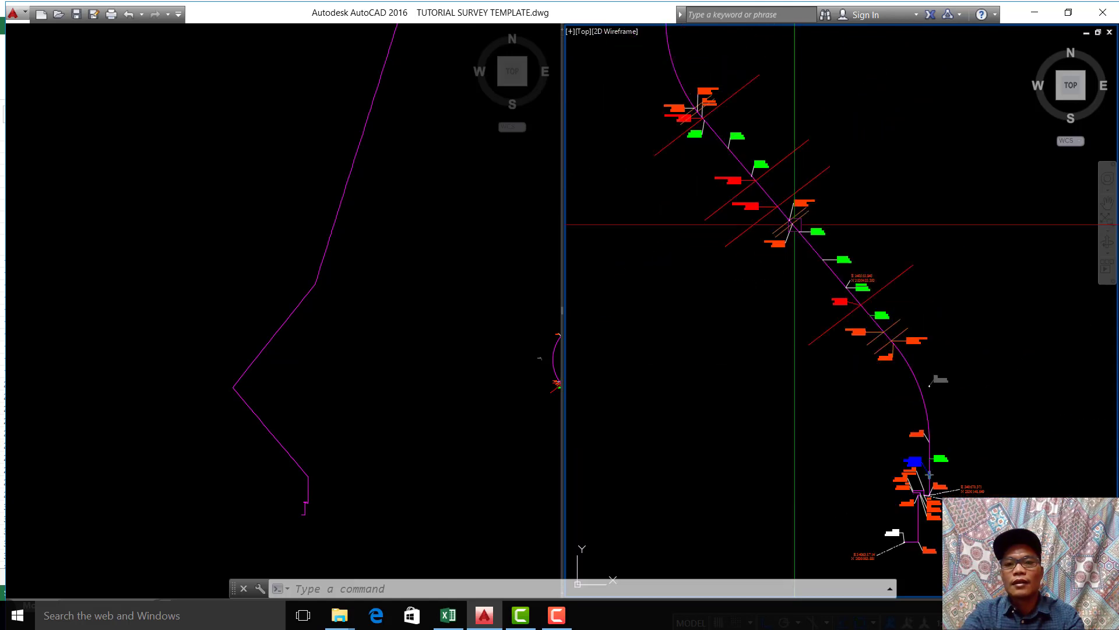
{"action": "middle_click_drag", "start_coordinate": [794, 218], "coordinate": [799, 332]}
{"action": "mouse_move", "coordinate": [795, 258]}
{"action": "middle_mouse_down"}
{"action": "mouse_move", "coordinate": [758, 365]}
{"action": "mouse_move", "coordinate": [770, 275]}
{"action": "middle_mouse_up"}
Step: Compare the pasted polyline with the original alignment, inspecting the original's southern and northern ends in the right-hand viewport
{"action": "left_click", "coordinate": [245, 331]}
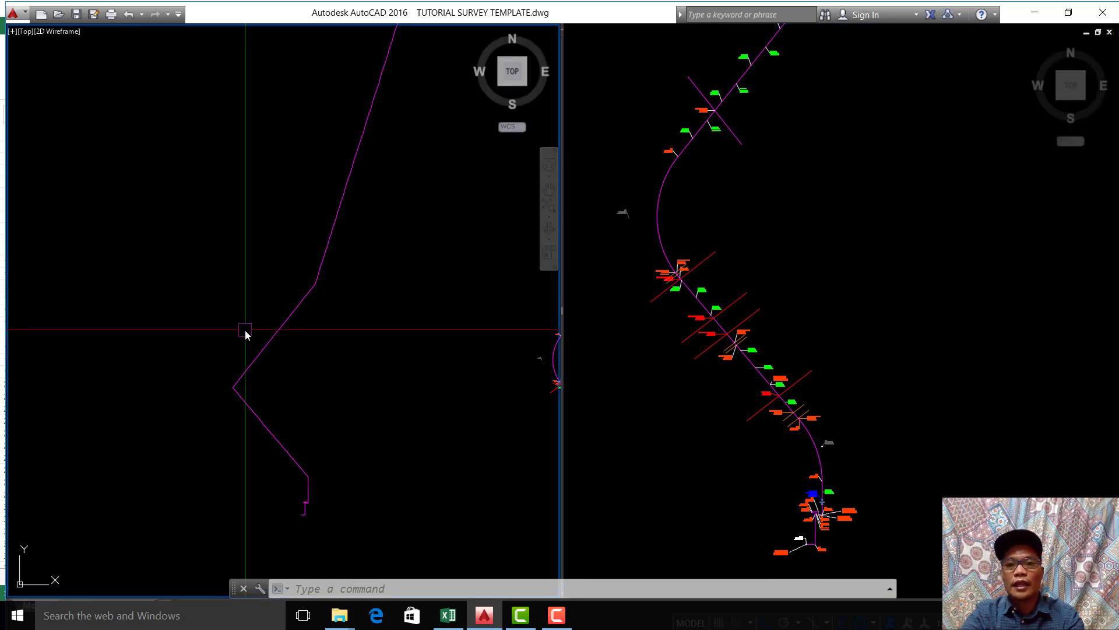
{"action": "left_click", "coordinate": [842, 287]}
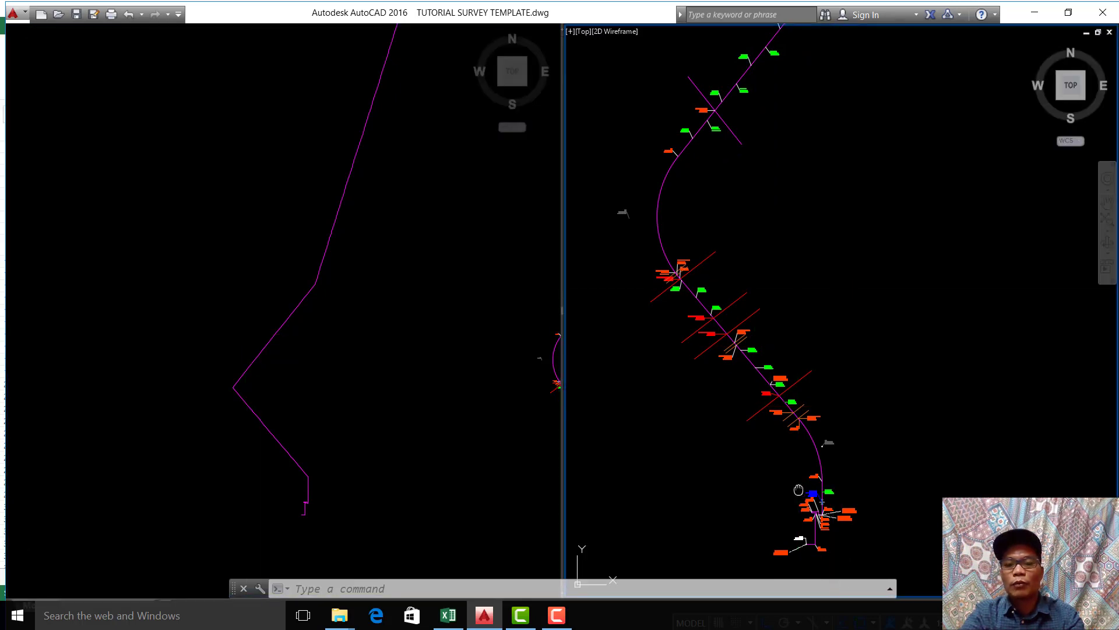
{"action": "middle_click_drag", "start_coordinate": [687, 193], "coordinate": [691, 186]}
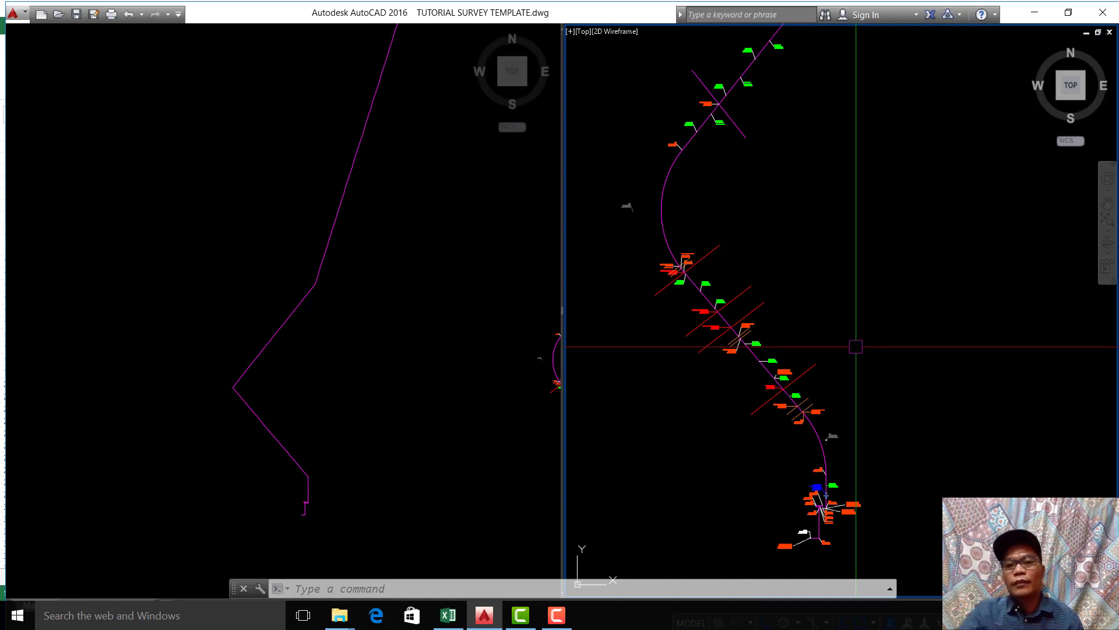
{"action": "scroll", "coordinate": [813, 535], "scroll_direction": "up", "scroll_amount": 4}
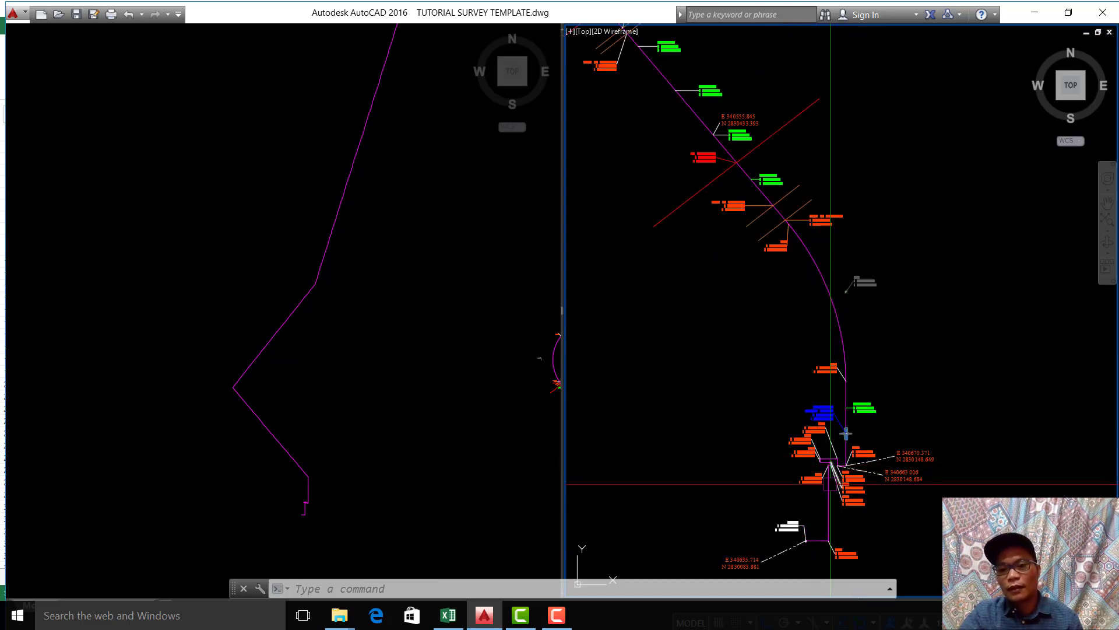
{"action": "scroll", "coordinate": [830, 484], "scroll_direction": "up", "scroll_amount": 2}
{"action": "scroll", "coordinate": [910, 470], "scroll_direction": "down", "scroll_amount": 6}
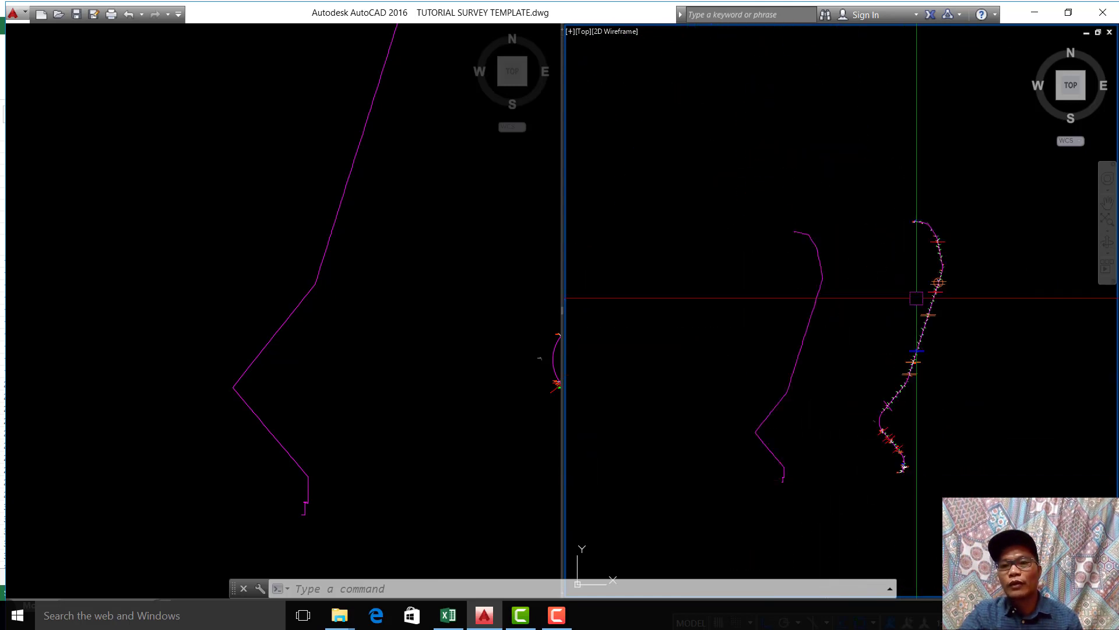
{"action": "scroll", "coordinate": [924, 236], "scroll_direction": "up", "scroll_amount": 5}
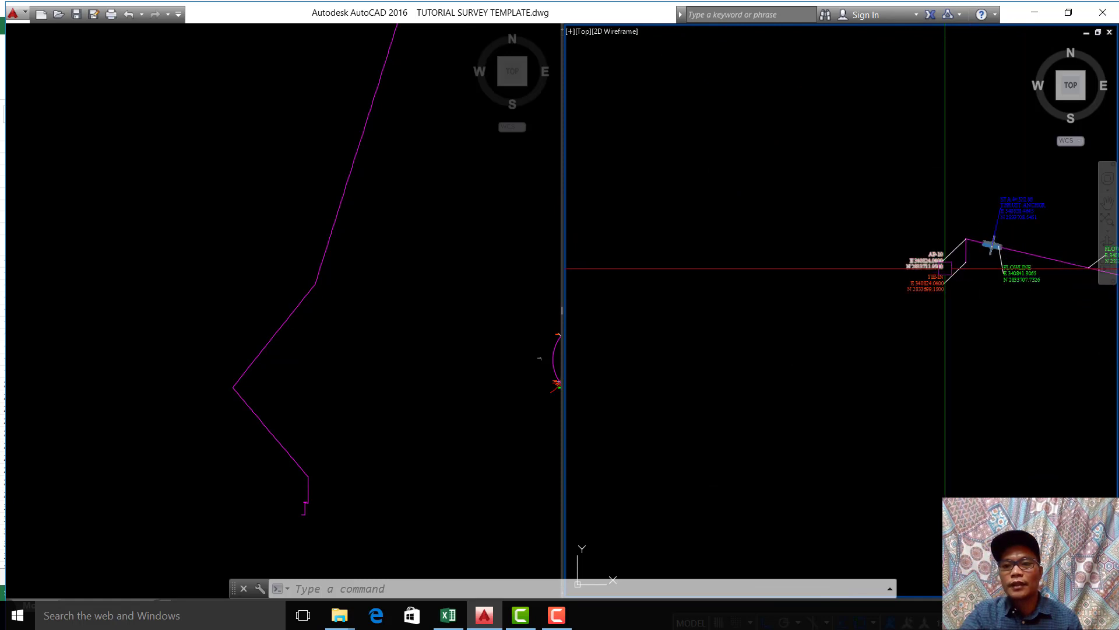
{"action": "scroll", "coordinate": [744, 290], "scroll_direction": "down", "scroll_amount": 5}
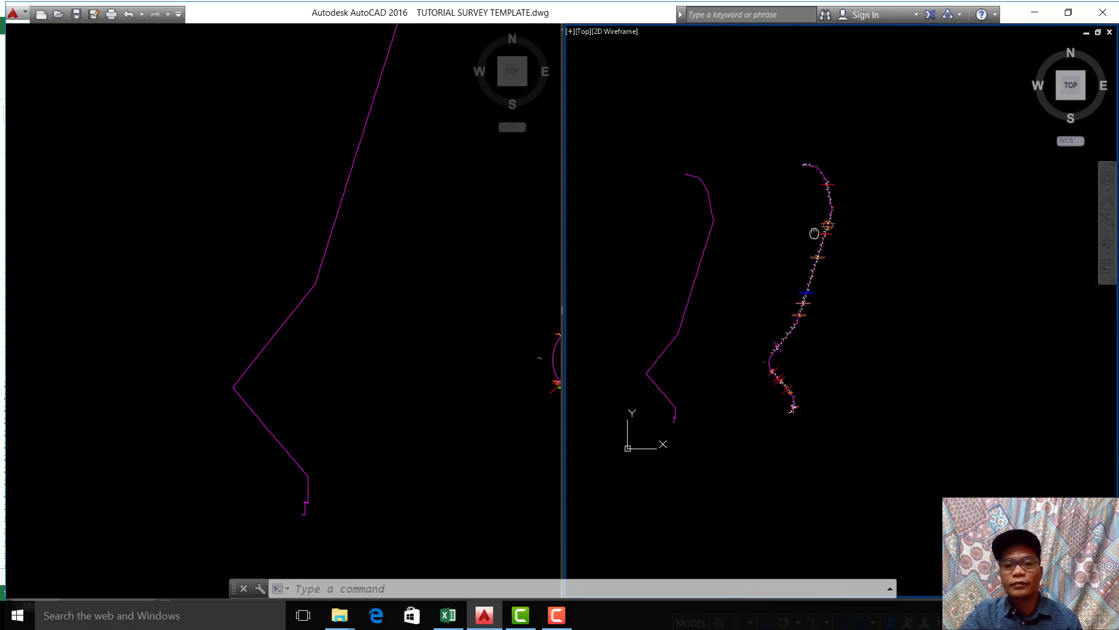
Step: Compare the southern parts of the original alignment in the right-hand viewport and the pasted polyline in the left-hand viewport
{"action": "scroll", "coordinate": [788, 407], "scroll_direction": "up", "scroll_amount": 2}
{"action": "scroll", "coordinate": [794, 404], "scroll_direction": "up", "scroll_amount": 2}
{"action": "middle_click_drag", "start_coordinate": [867, 373], "coordinate": [865, 408]}
{"action": "left_click", "coordinate": [297, 346]}
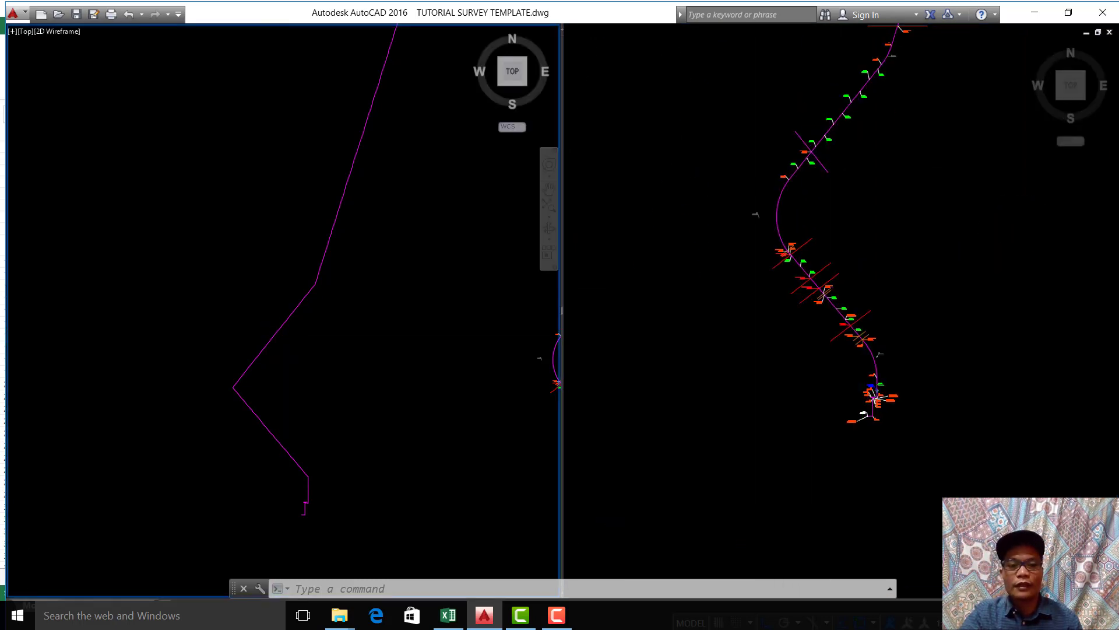
{"action": "scroll", "coordinate": [294, 405], "scroll_direction": "down", "scroll_amount": 6}
{"action": "scroll", "coordinate": [303, 408], "scroll_direction": "up", "scroll_amount": 8}
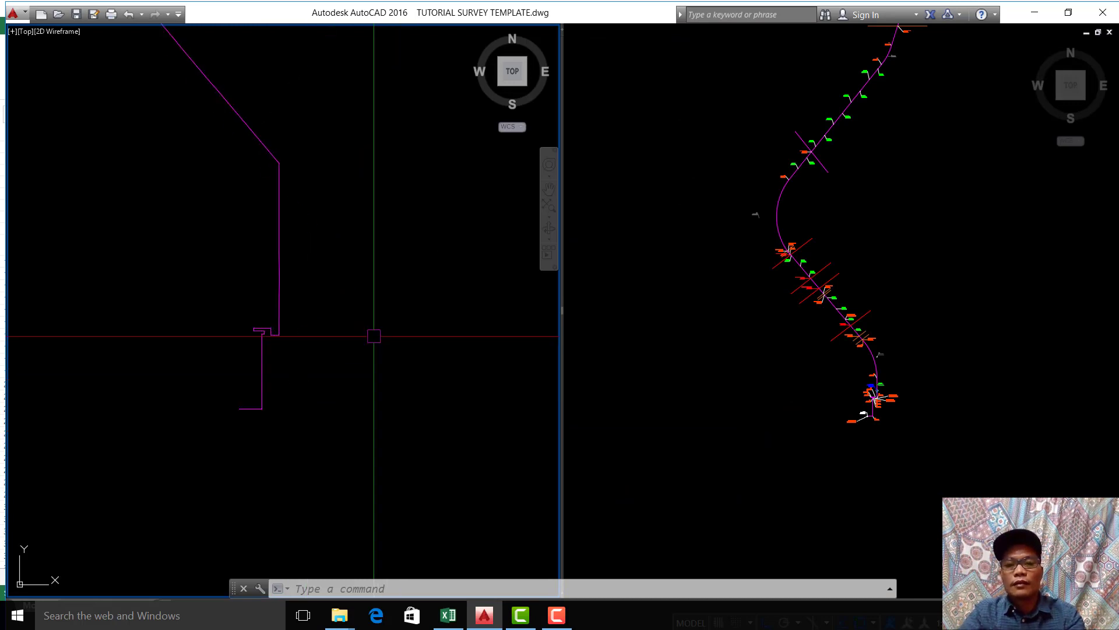
{"action": "middle_click_drag", "start_coordinate": [363, 266], "coordinate": [357, 406]}
{"action": "scroll", "coordinate": [357, 407], "scroll_direction": "down", "scroll_amount": 2}
{"action": "scroll", "coordinate": [357, 300], "scroll_direction": "down", "scroll_amount": 2}
{"action": "middle_click_drag", "start_coordinate": [356, 353], "coordinate": [352, 492]}
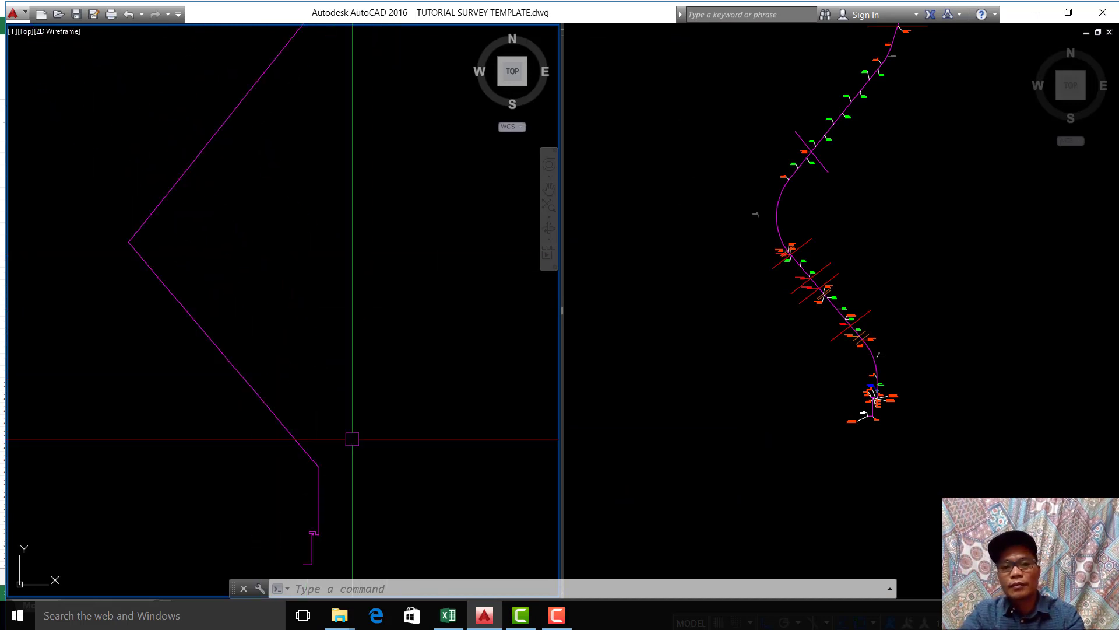
Step: Switch to Excel, clear the pending copy selection and examine the CONCATENATE formula in cell O10
{"action": "left_click", "coordinate": [448, 615]}
{"action": "left_click", "coordinate": [299, 275]}
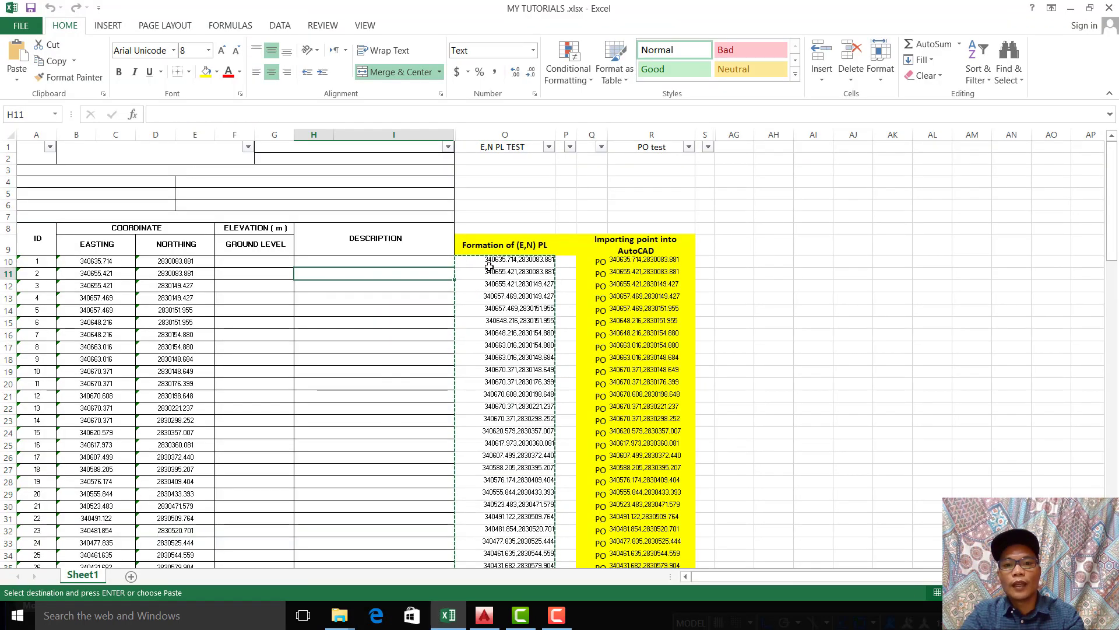
{"action": "left_click", "coordinate": [500, 262]}
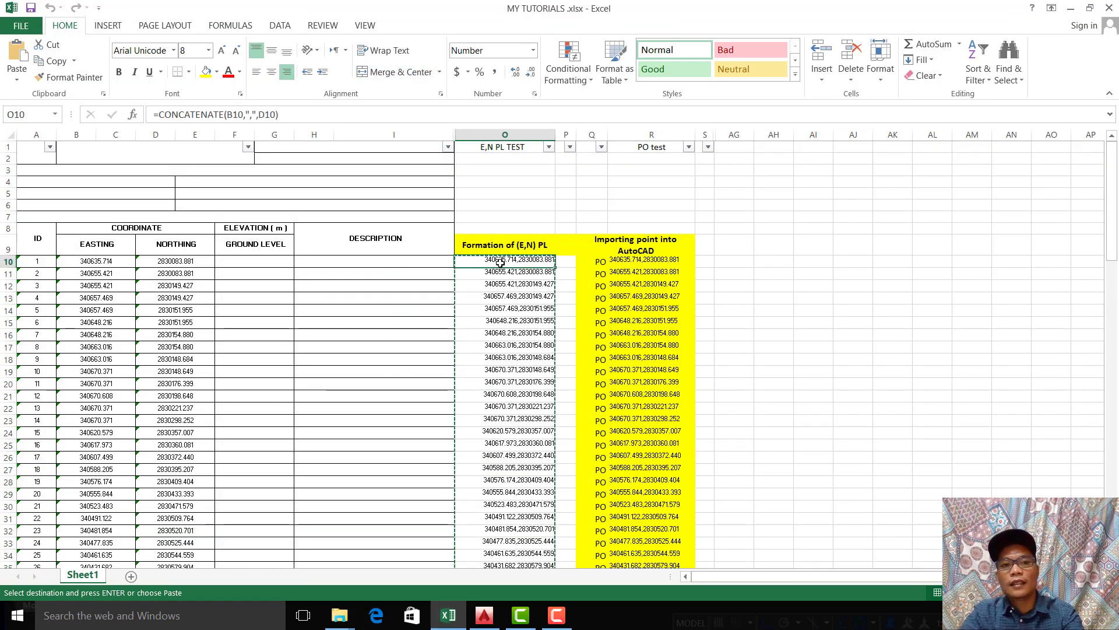
{"action": "key", "text": "Escape"}
{"action": "left_click", "coordinate": [746, 278]}
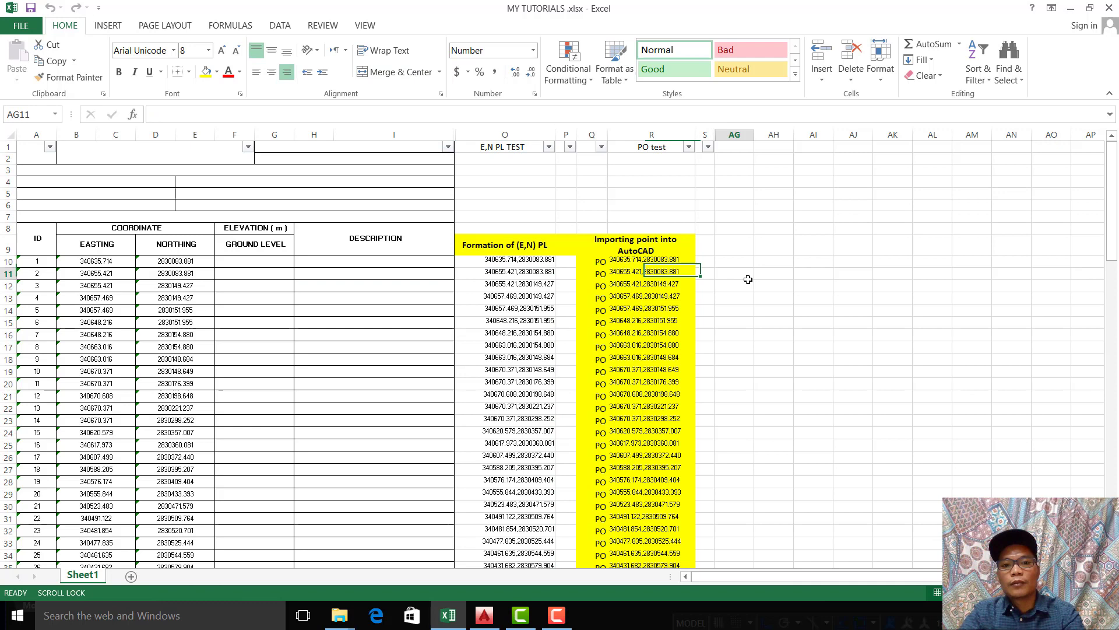
{"action": "left_click", "coordinate": [525, 263]}
{"action": "double_click", "coordinate": [525, 263]}
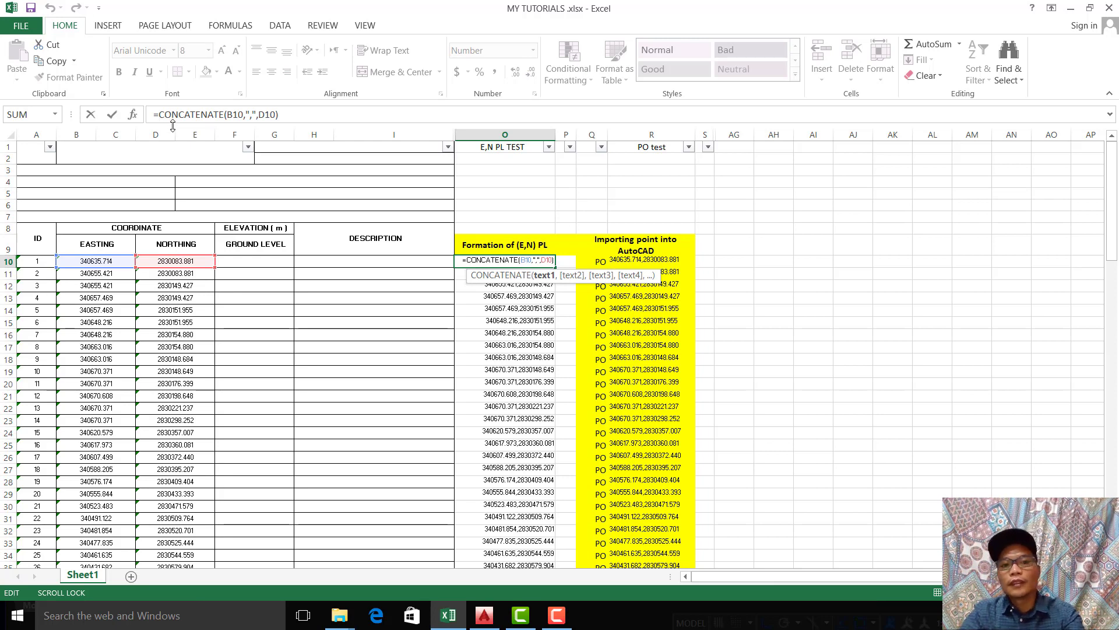
{"action": "left_click", "coordinate": [843, 215]}
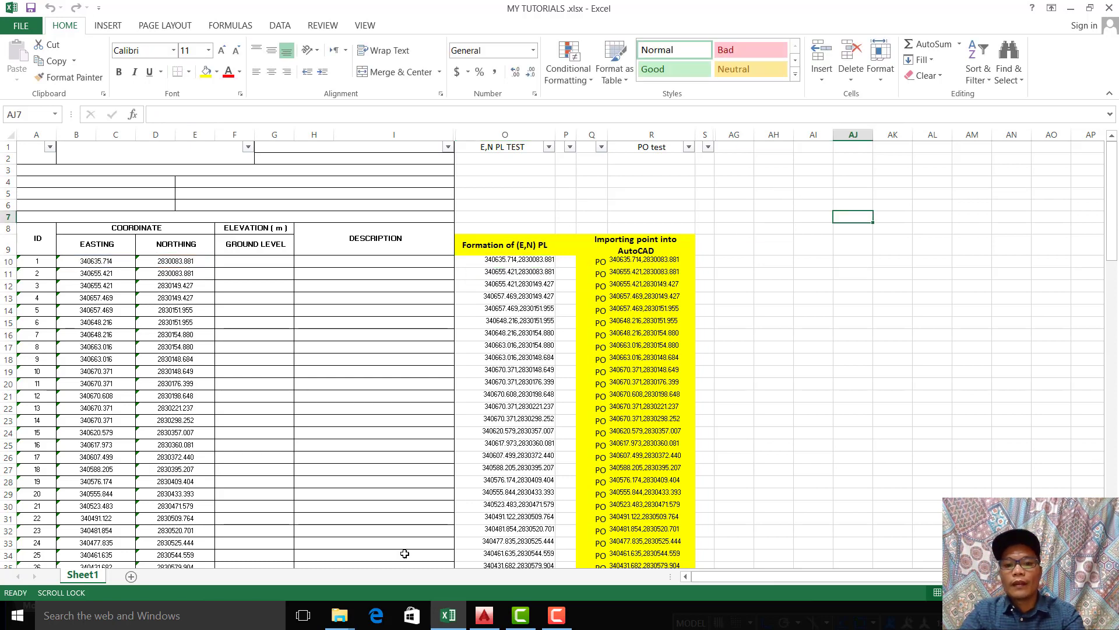
Step: Switch to AutoCAD and compare the stepped southern end of the pasted polyline with the labelled START to AP-9 points of the original
{"action": "left_click", "coordinate": [487, 618]}
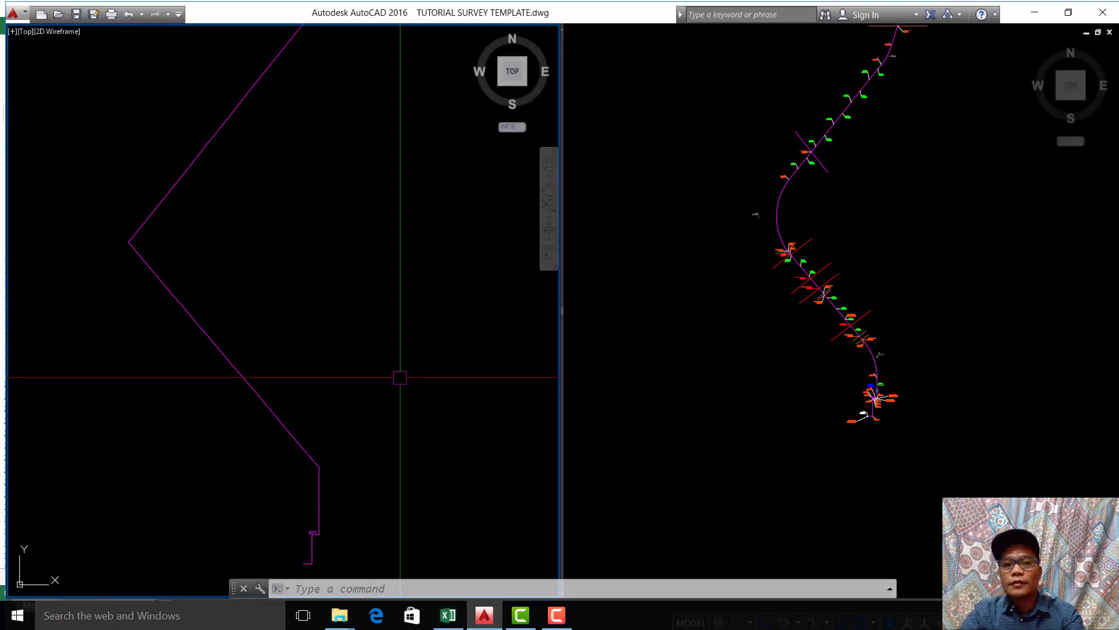
{"action": "middle_click_drag", "start_coordinate": [395, 343], "coordinate": [416, 250]}
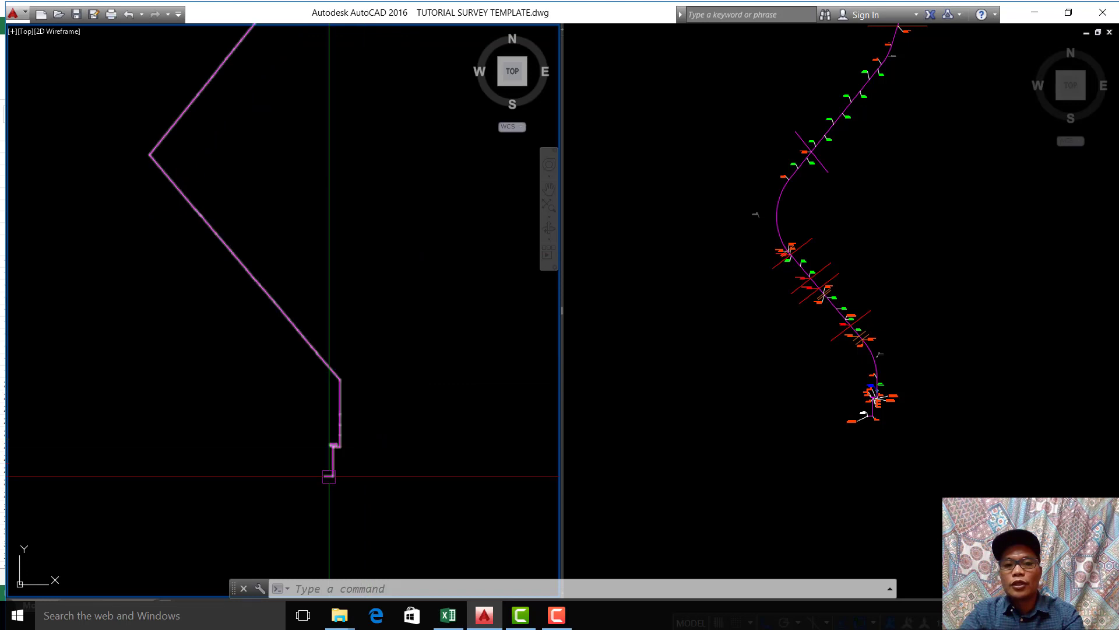
{"action": "scroll", "coordinate": [328, 476], "scroll_direction": "up", "scroll_amount": 5}
{"action": "left_click", "coordinate": [895, 457]}
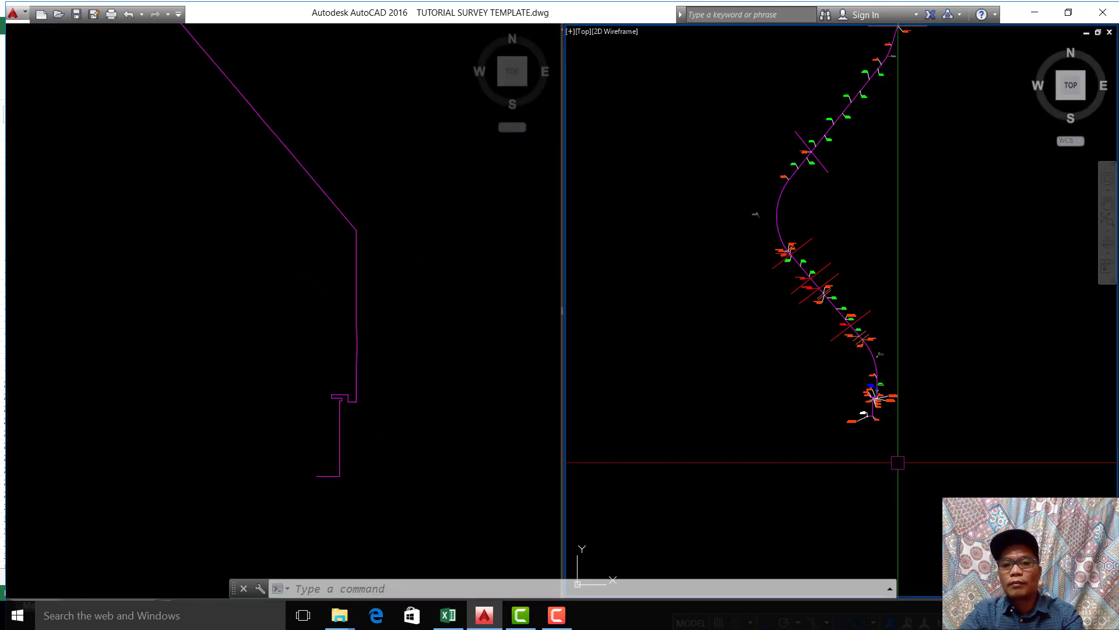
{"action": "scroll", "coordinate": [874, 420], "scroll_direction": "up", "scroll_amount": 8}
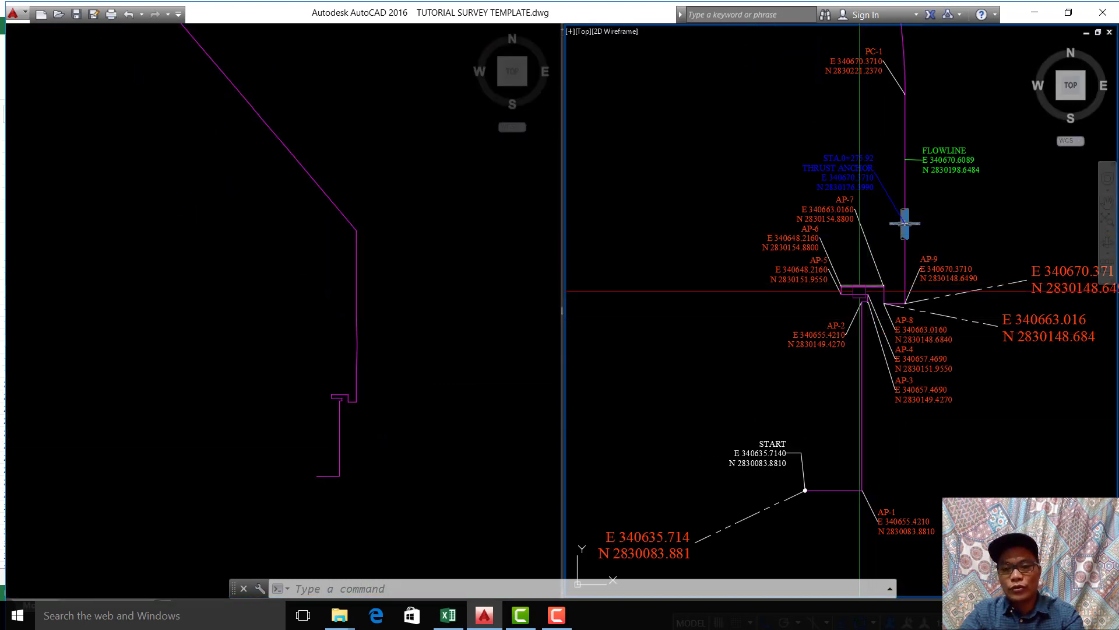
{"action": "left_click", "coordinate": [414, 444]}
{"action": "left_click", "coordinate": [775, 450]}
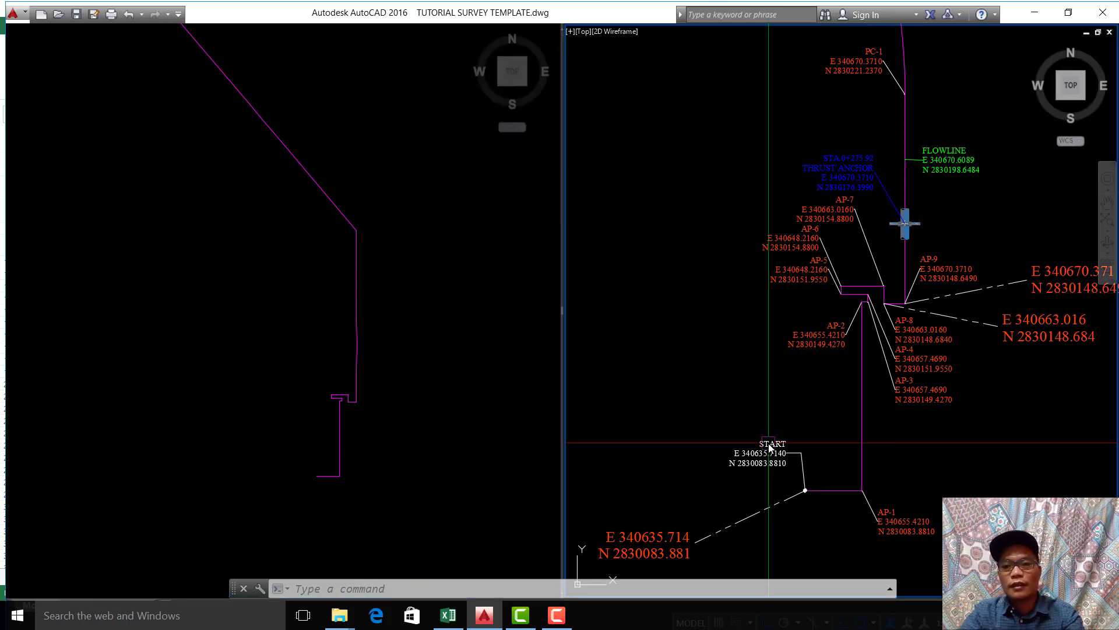
{"action": "scroll", "coordinate": [888, 290], "scroll_direction": "up", "scroll_amount": 6}
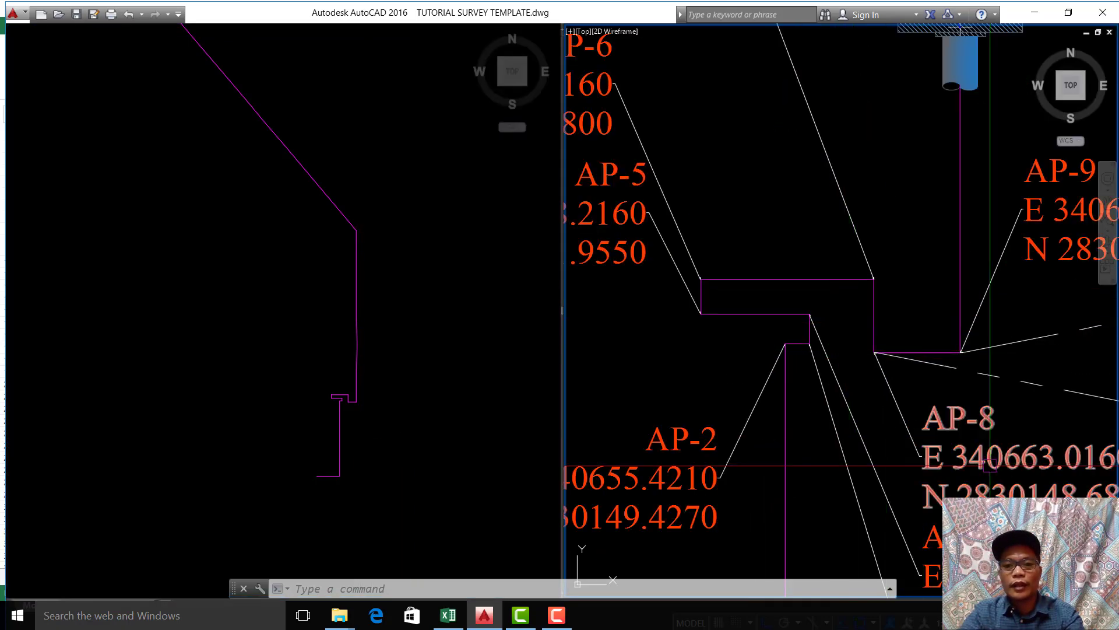
{"action": "scroll", "coordinate": [974, 292], "scroll_direction": "down", "scroll_amount": 5}
{"action": "left_click", "coordinate": [474, 394]}
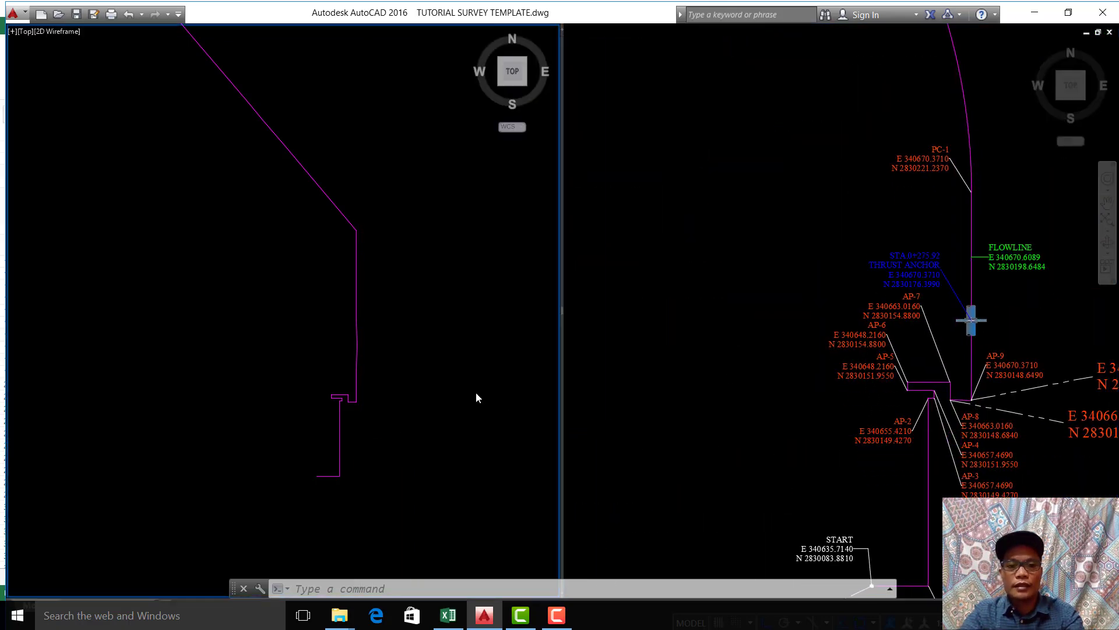
{"action": "scroll", "coordinate": [413, 433], "scroll_direction": "up", "scroll_amount": 3}
{"action": "middle_click_drag", "start_coordinate": [413, 433], "coordinate": [398, 477]}
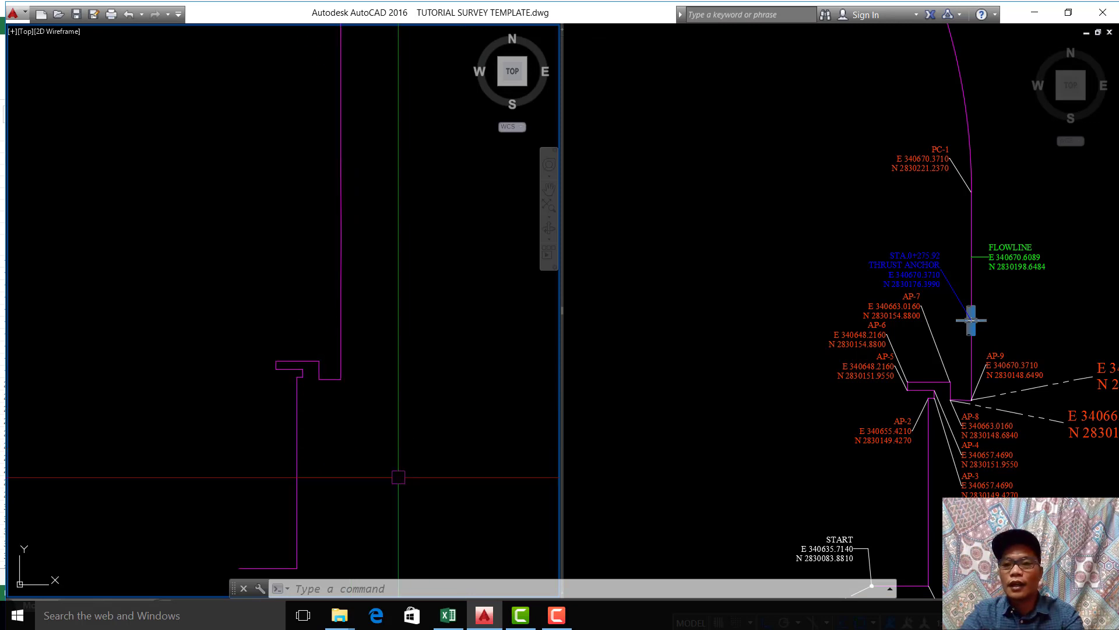
Step: Configure the point style with DDPTYPE, using the plus-shaped marker at size 2 in absolute units
{"action": "scroll", "coordinate": [398, 476], "scroll_direction": "down", "scroll_amount": 3}
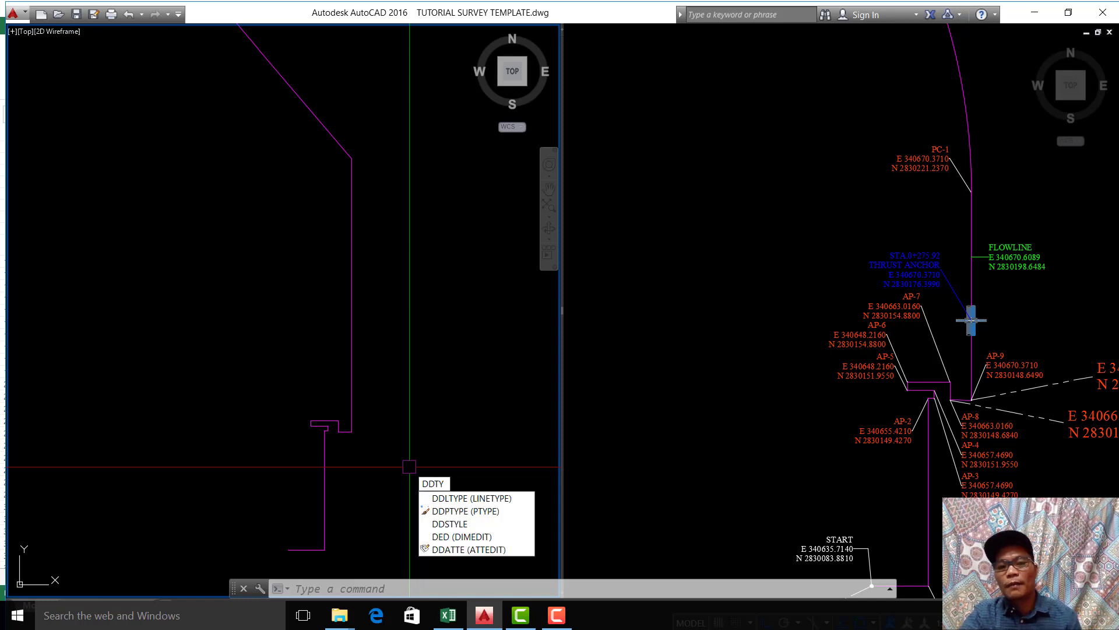
{"action": "left_click", "coordinate": [466, 510]}
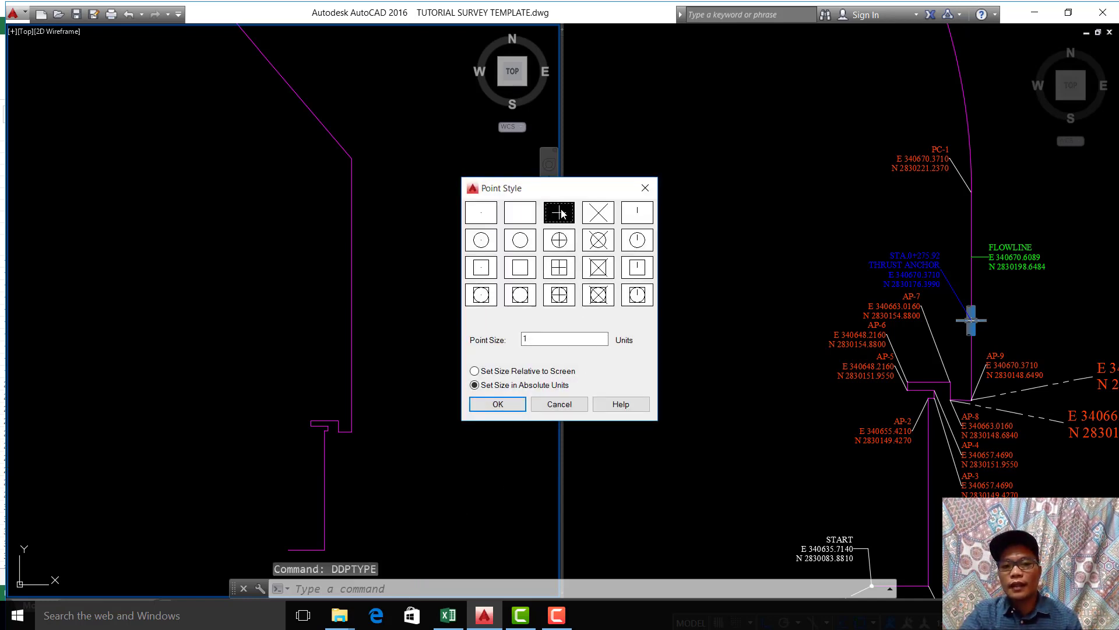
{"action": "left_click_drag", "start_coordinate": [547, 343], "coordinate": [501, 330]}
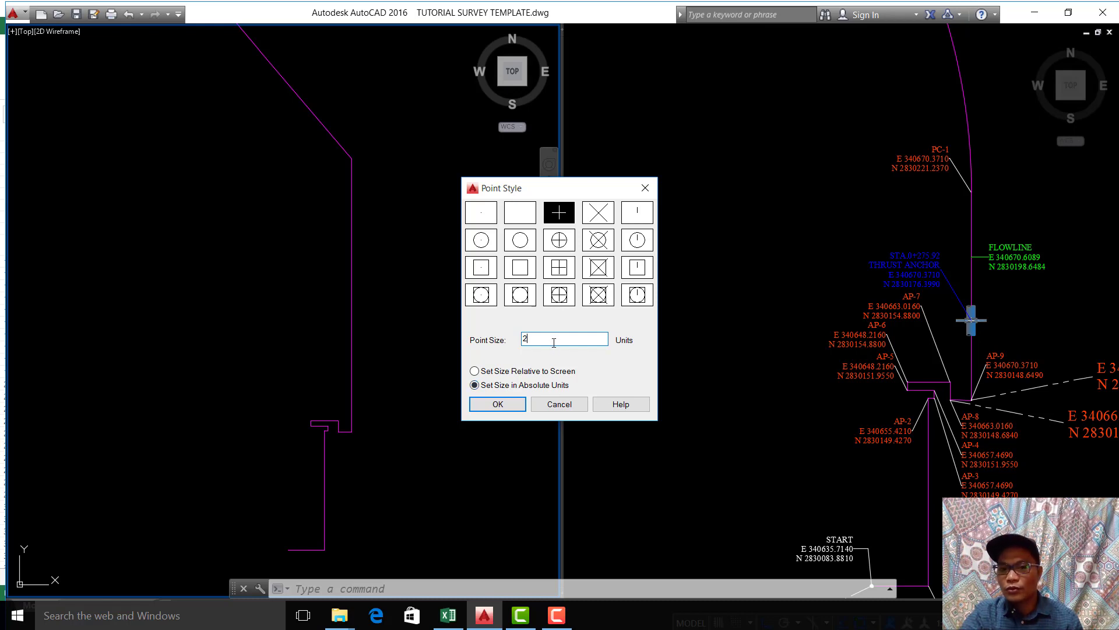
{"action": "left_click", "coordinate": [522, 410]}
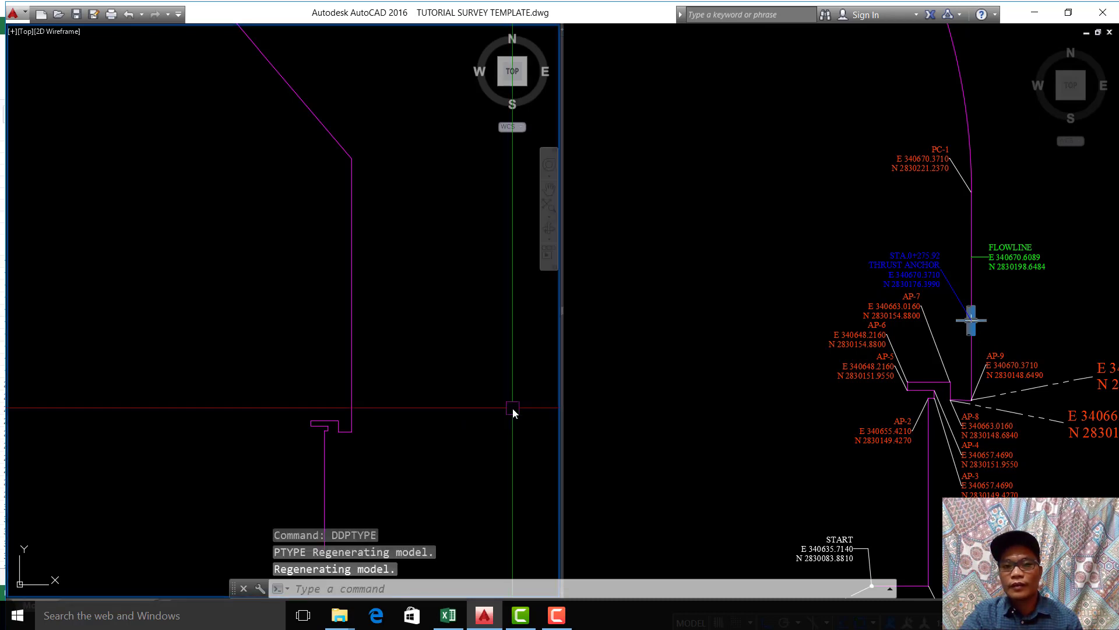
{"action": "scroll", "coordinate": [513, 408], "scroll_direction": "down", "scroll_amount": 3}
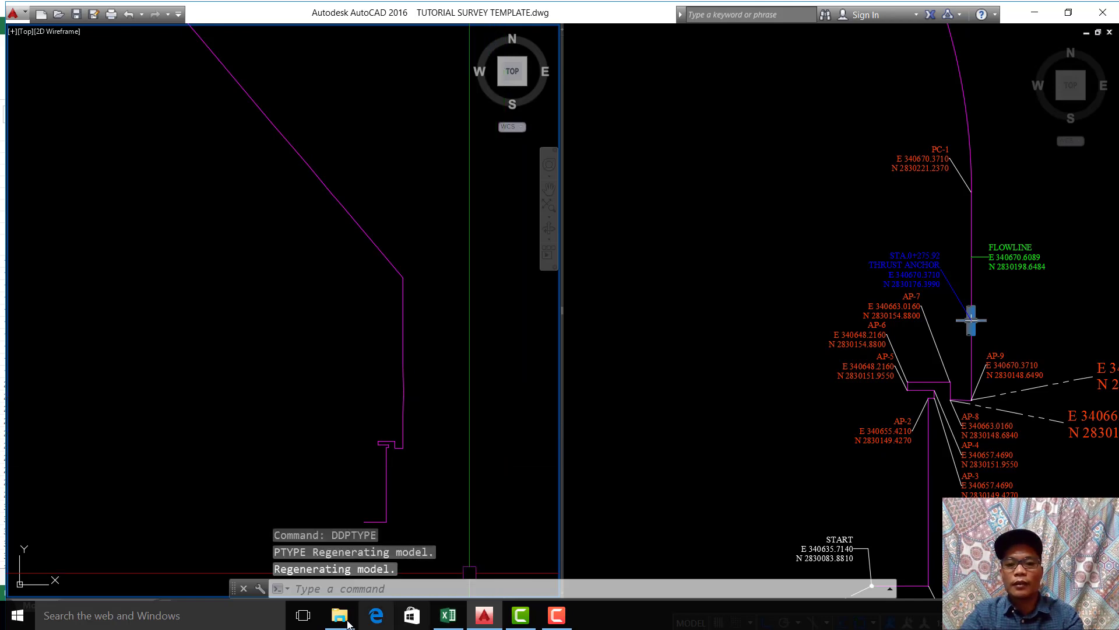
Step: Switch to Excel and review the polyline coordinates in column O and the point coordinates in column R
{"action": "mouse_move", "coordinate": [346, 623]}
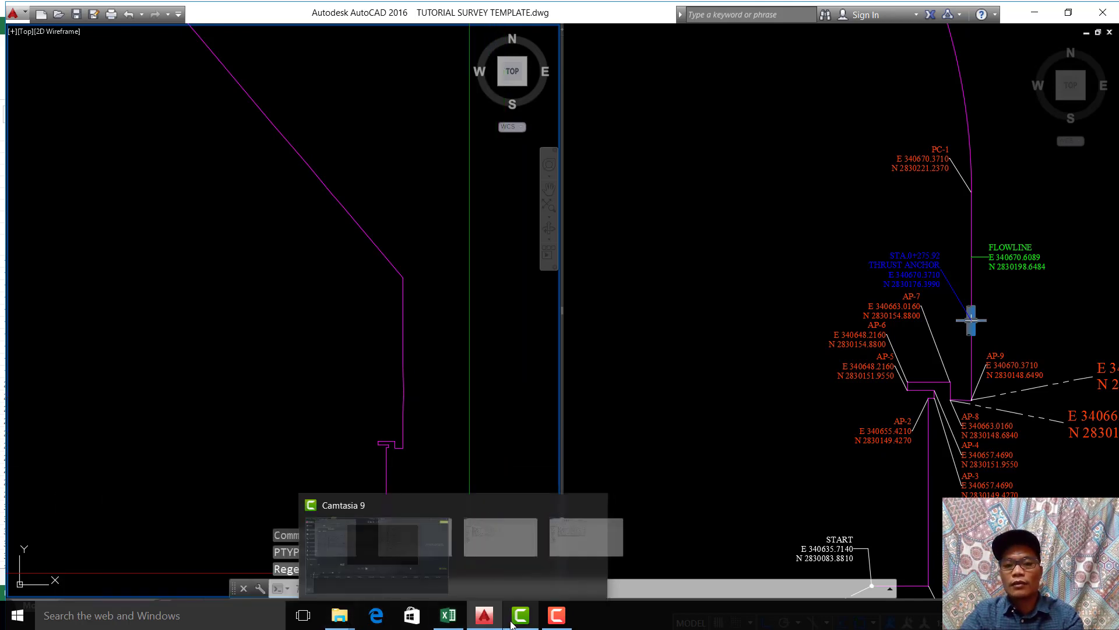
{"action": "left_click", "coordinate": [451, 618]}
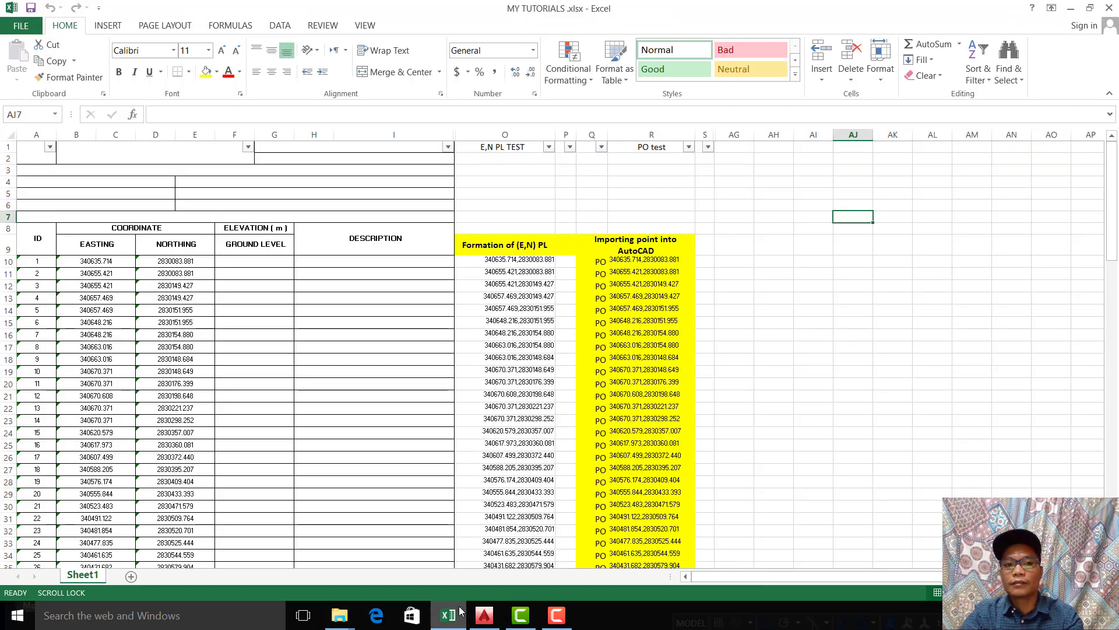
{"action": "left_click", "coordinate": [412, 423]}
{"action": "left_click", "coordinate": [758, 395]}
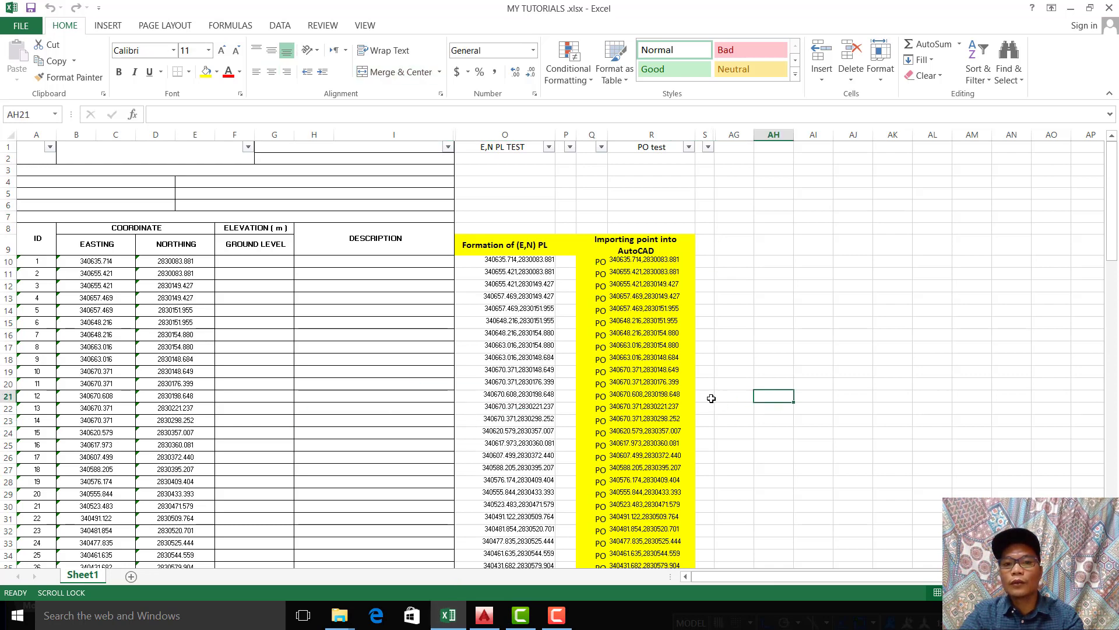
{"action": "left_click", "coordinate": [519, 133]}
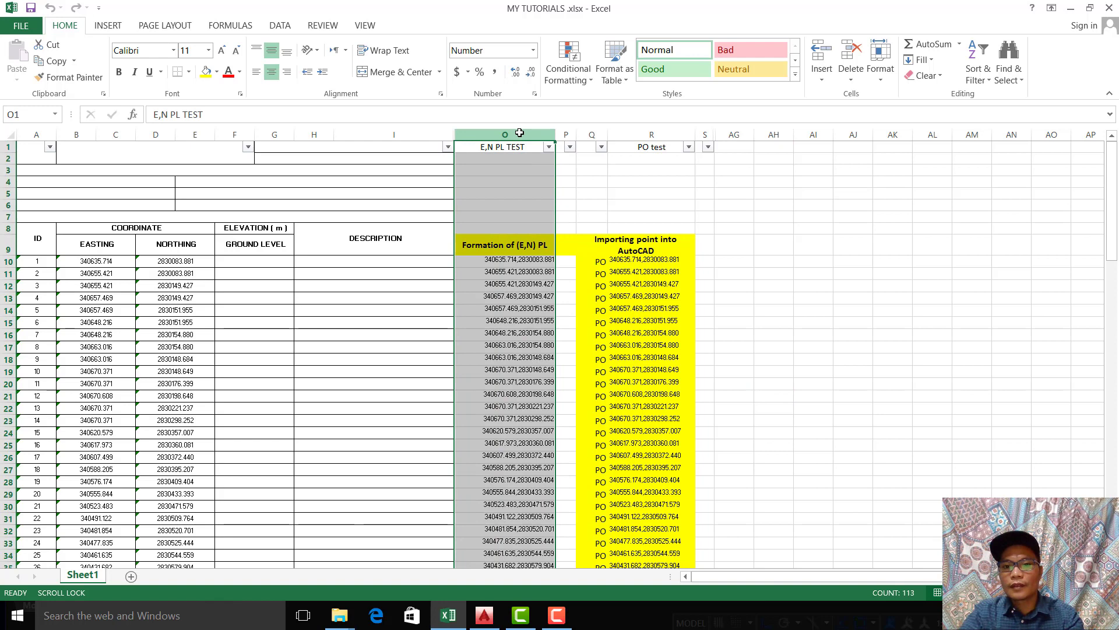
{"action": "left_click", "coordinate": [639, 136]}
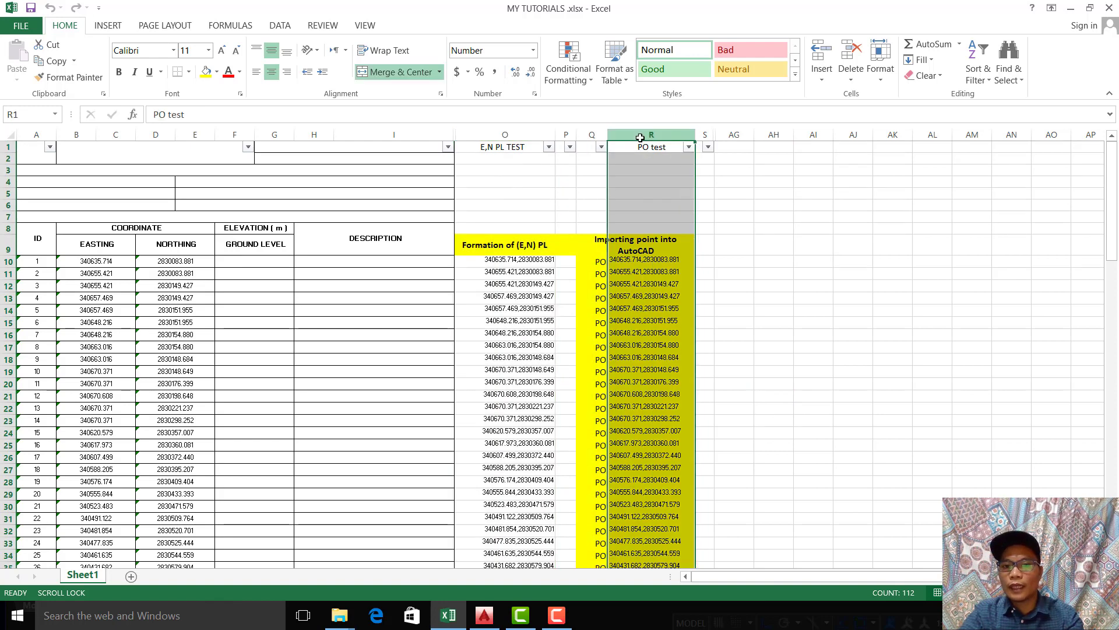
{"action": "left_click", "coordinate": [939, 371]}
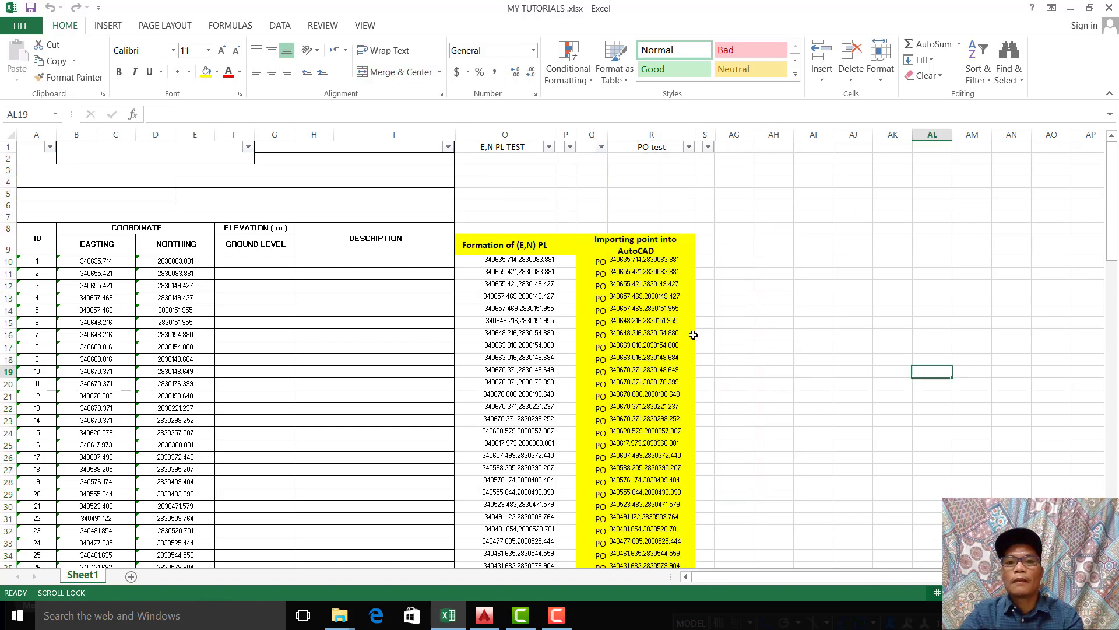
Step: Copy the PO commands with their coordinates from Q10 down to the last row of column R
{"action": "left_click_drag", "start_coordinate": [603, 264], "coordinate": [674, 263]}
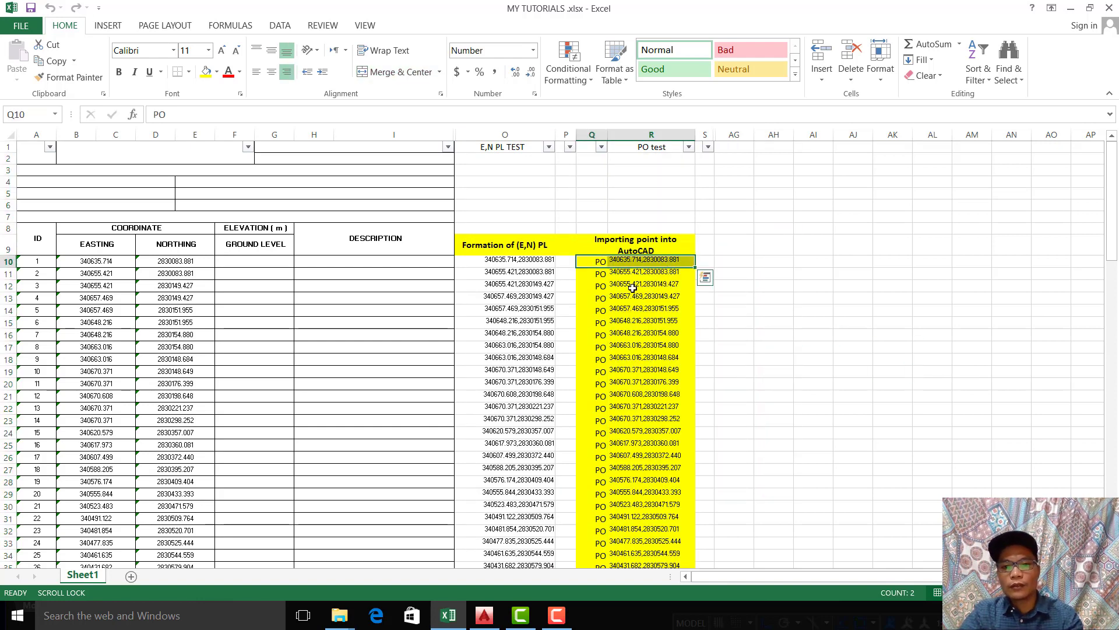
{"action": "key", "text": "ctrl+shift+Down"}
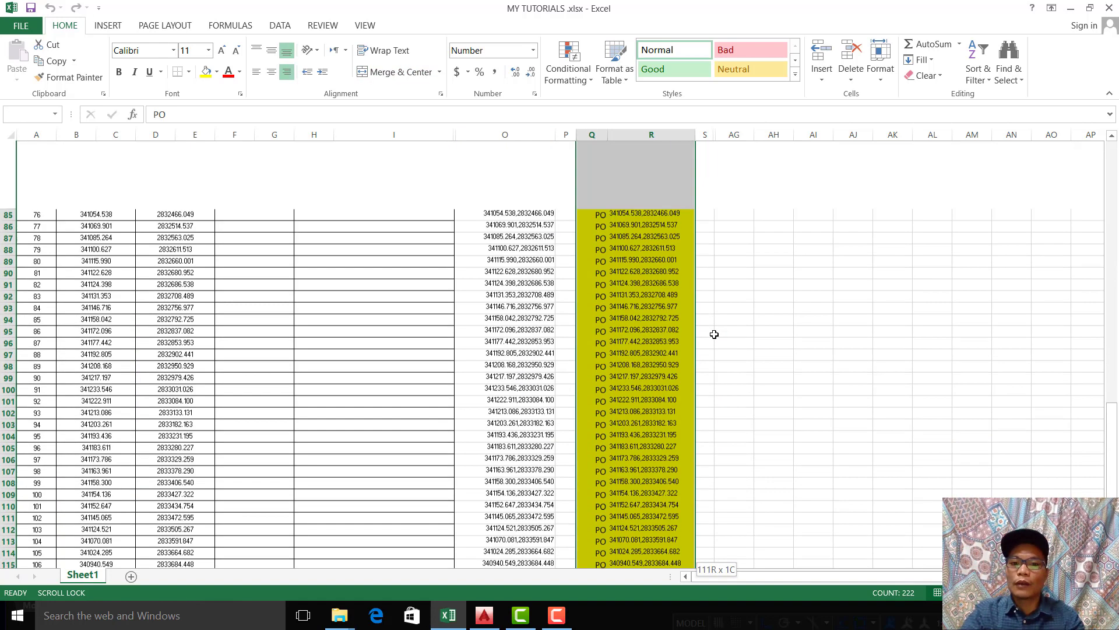
{"action": "right_click", "coordinate": [674, 331]}
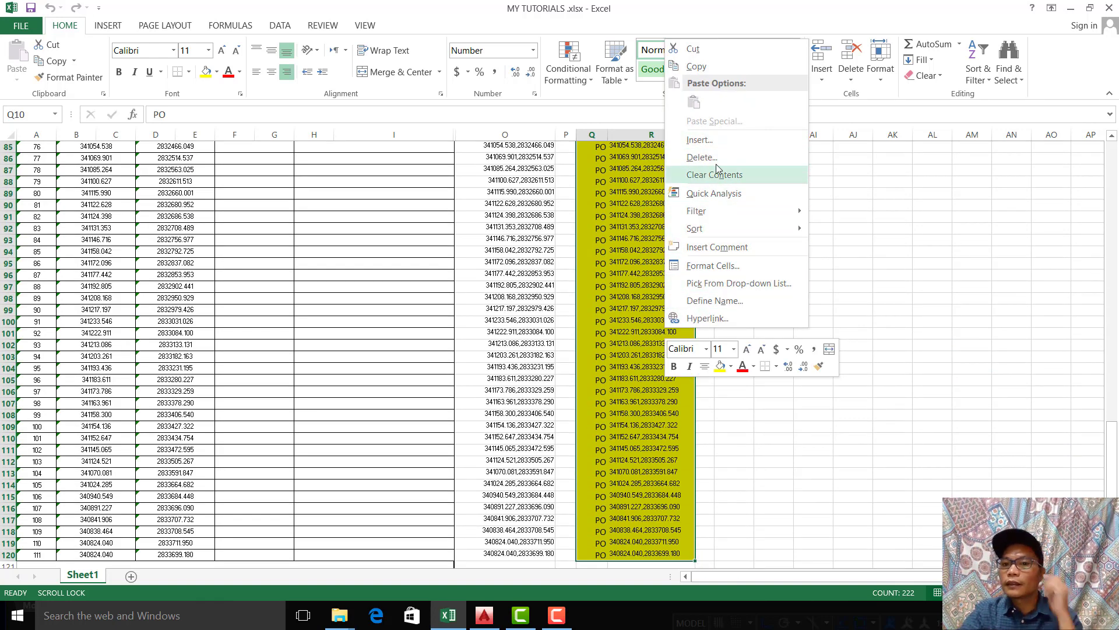
{"action": "left_click", "coordinate": [696, 66]}
{"action": "scroll", "coordinate": [641, 350], "scroll_direction": "up", "scroll_amount": 20}
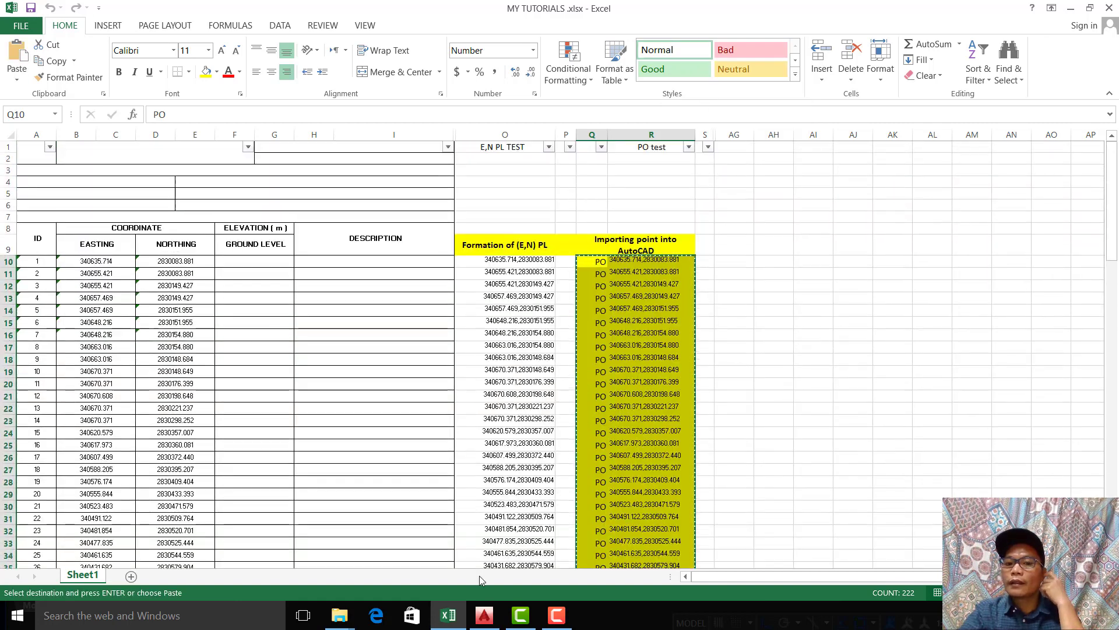
Step: Switch to AutoCAD and set the current object color to Red in the properties with nothing selected
{"action": "left_click", "coordinate": [484, 616]}
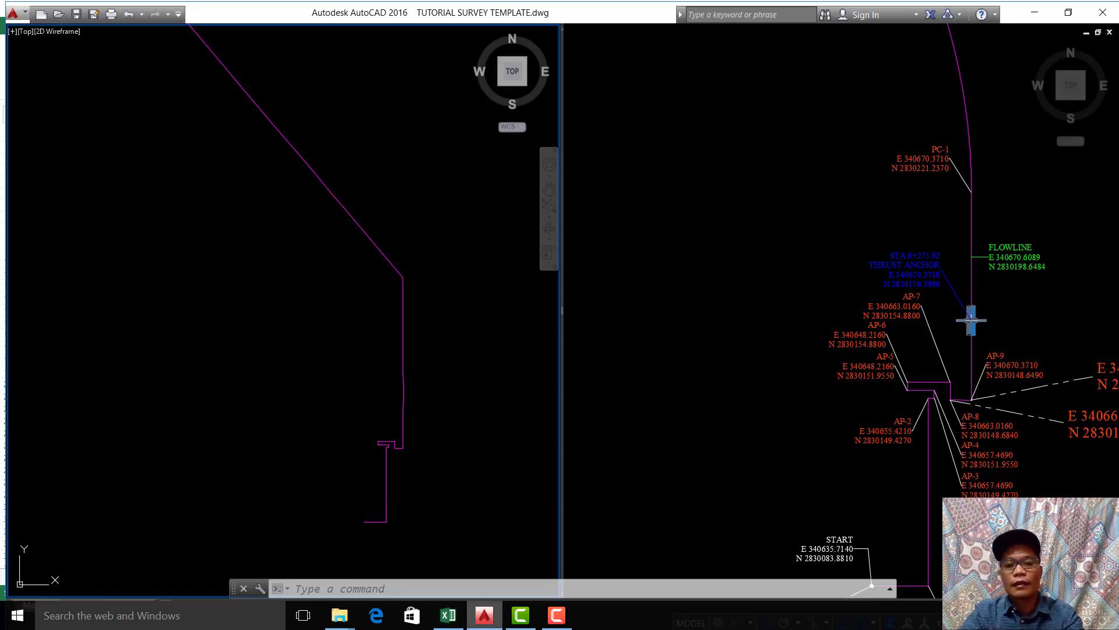
{"action": "mouse_move", "coordinate": [505, 627]}
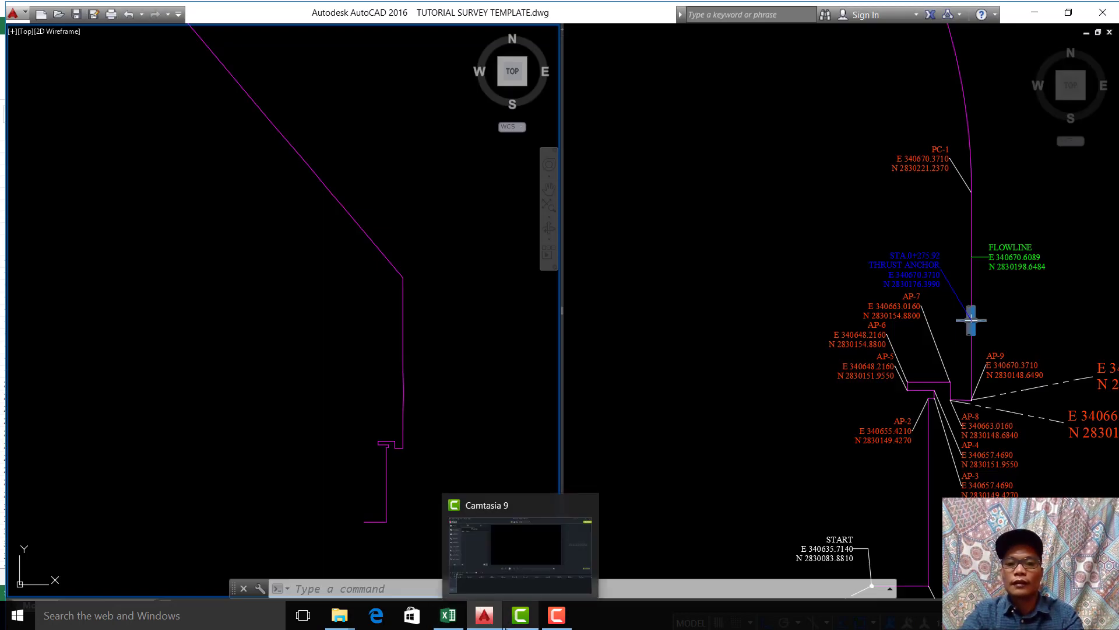
{"action": "left_click", "coordinate": [489, 399]}
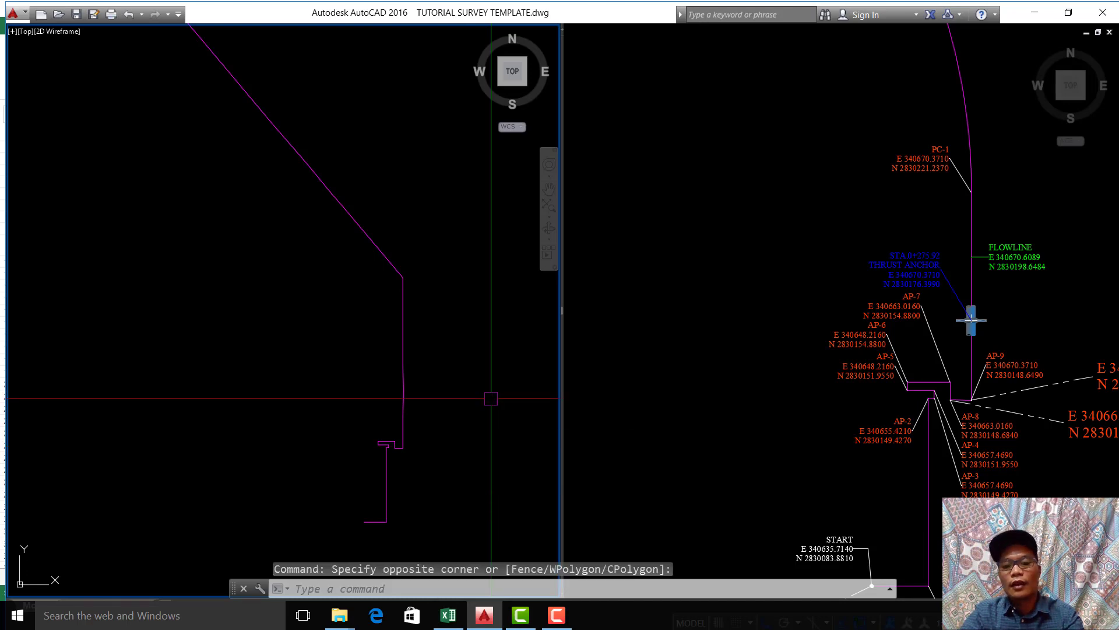
{"action": "type", "text": "MO"}
{"action": "key", "text": "Return"}
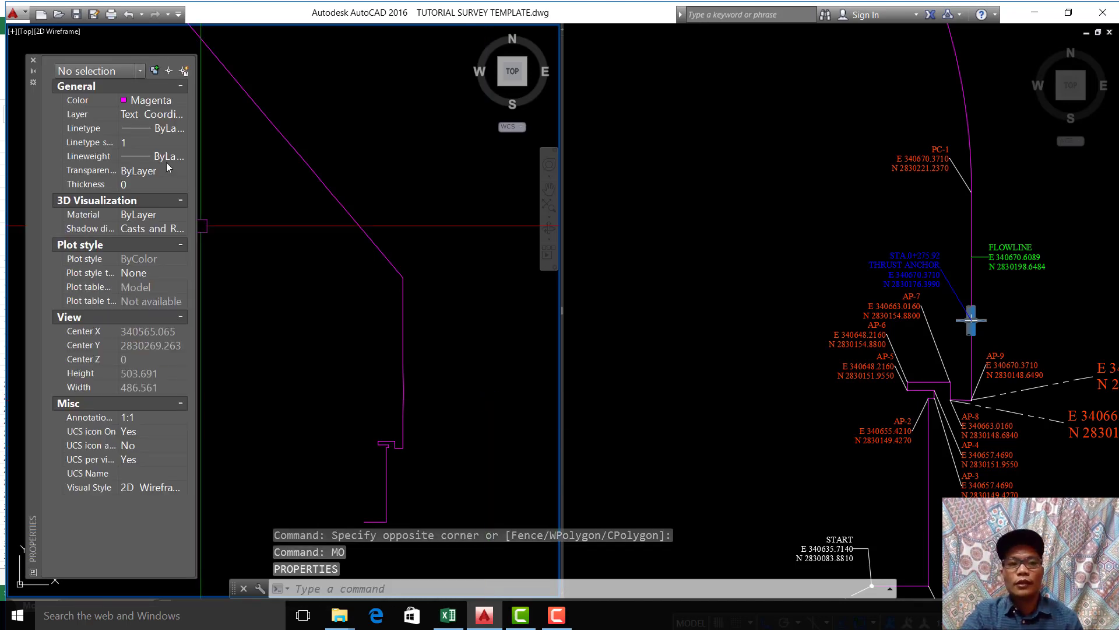
{"action": "left_click", "coordinate": [154, 101]}
{"action": "left_click", "coordinate": [154, 101]}
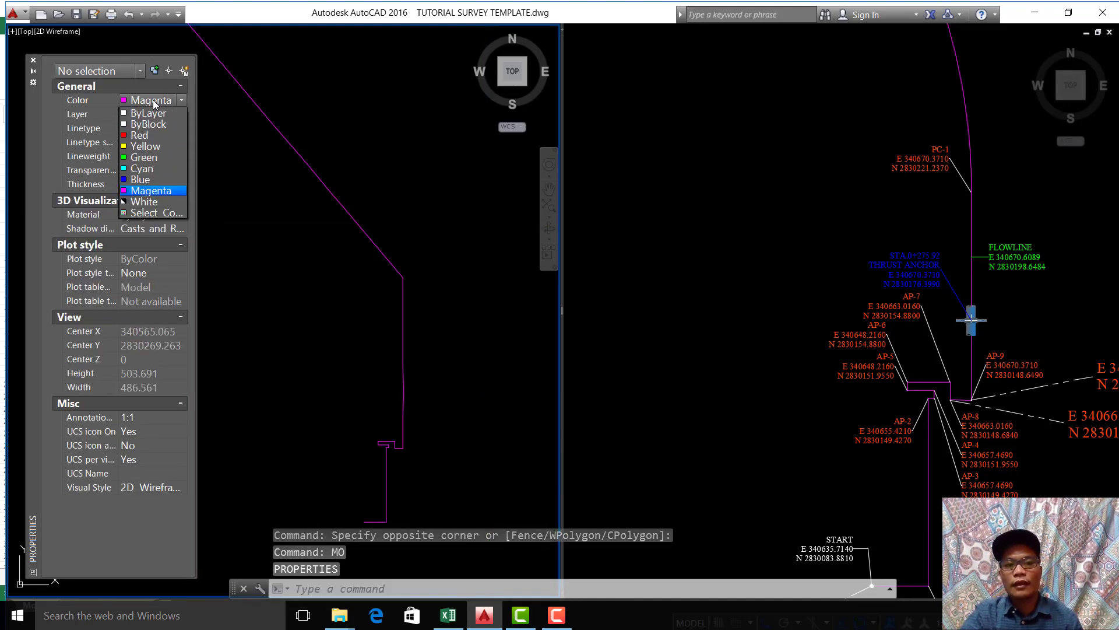
{"action": "left_click", "coordinate": [143, 135]}
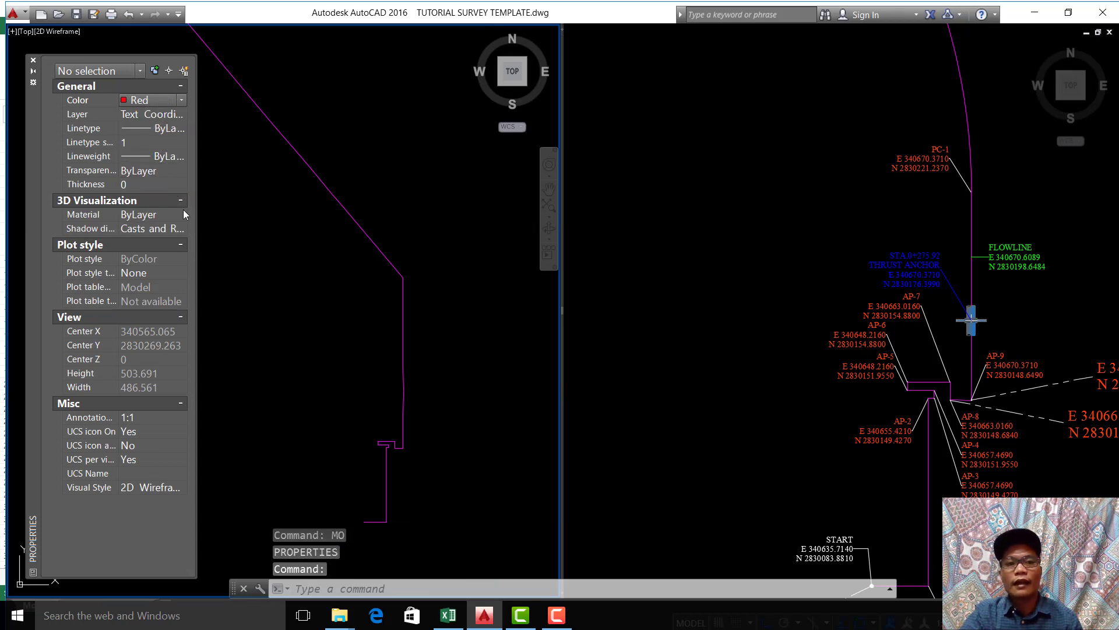
{"action": "left_click", "coordinate": [33, 60]}
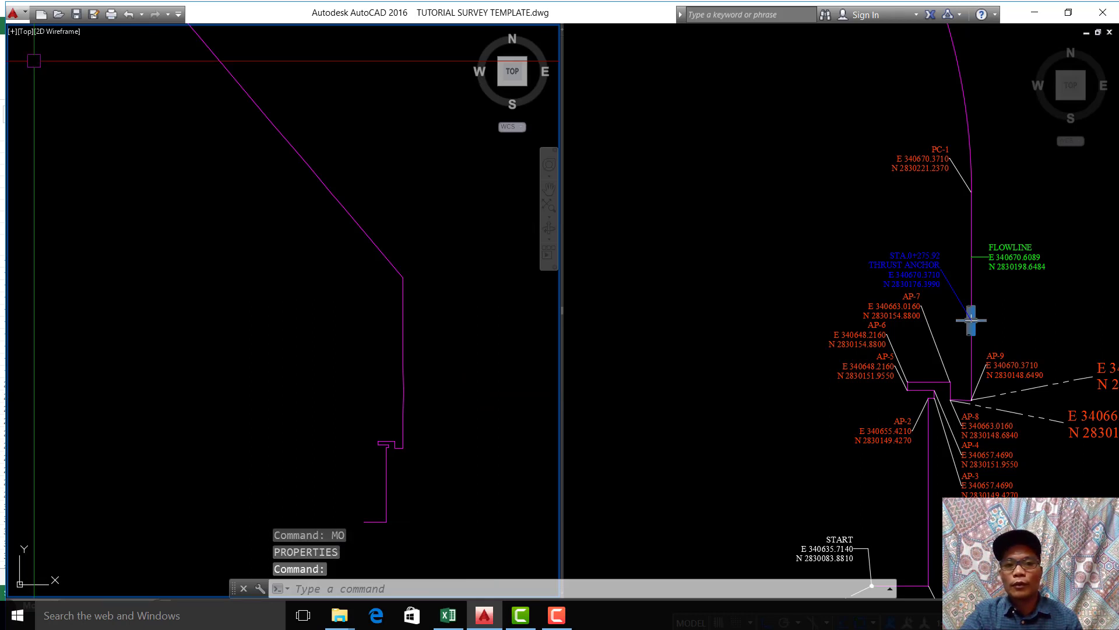
Step: Start the POINT command and paste the copied PO coordinates to place points along the magenta polyline
{"action": "mouse_move", "coordinate": [460, 412]}
{"action": "middle_mouse_down"}
{"action": "mouse_move", "coordinate": [472, 441]}
{"action": "mouse_move", "coordinate": [412, 500]}
{"action": "middle_mouse_up"}
{"action": "scroll", "coordinate": [464, 445], "scroll_direction": "down", "scroll_amount": 3}
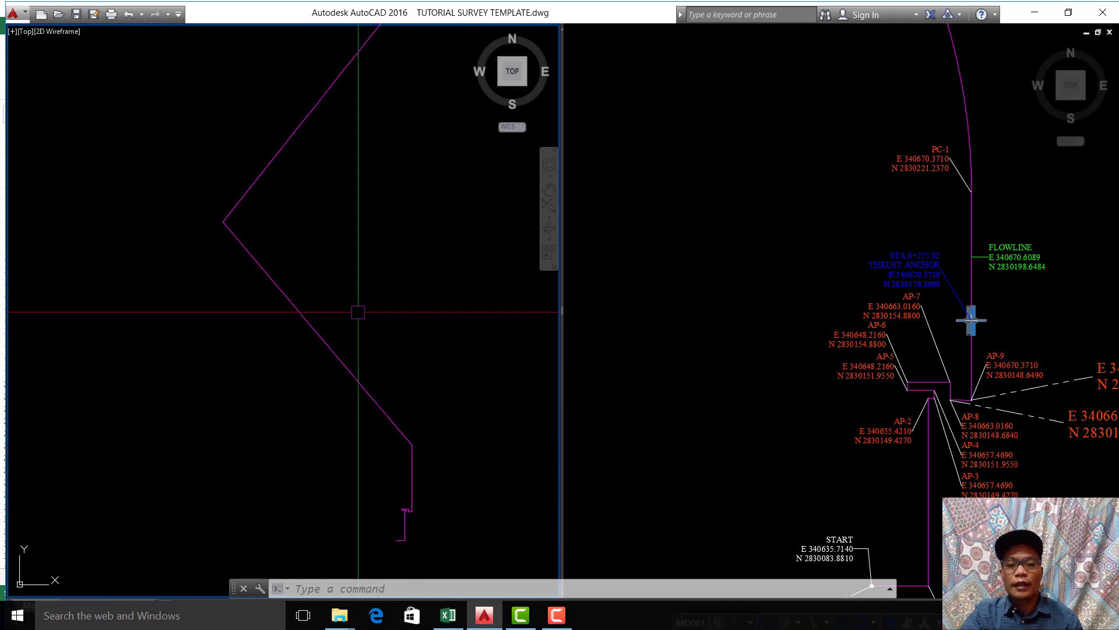
{"action": "middle_click_drag", "start_coordinate": [357, 312], "coordinate": [321, 335]}
{"action": "middle_click_drag", "start_coordinate": [381, 412], "coordinate": [384, 409]}
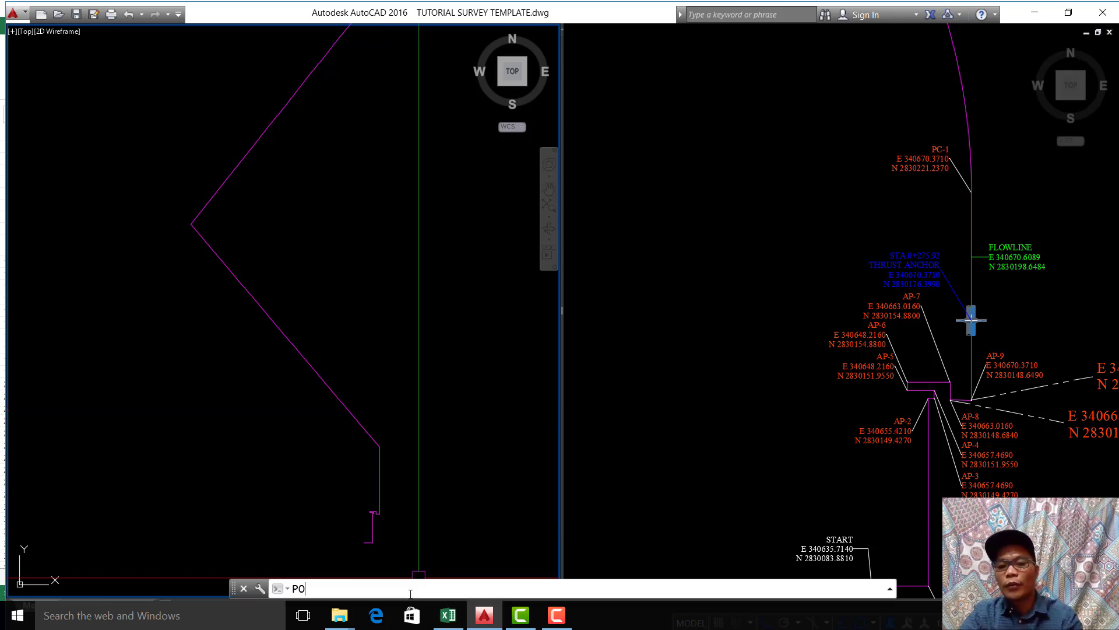
{"action": "left_click", "coordinate": [349, 441]}
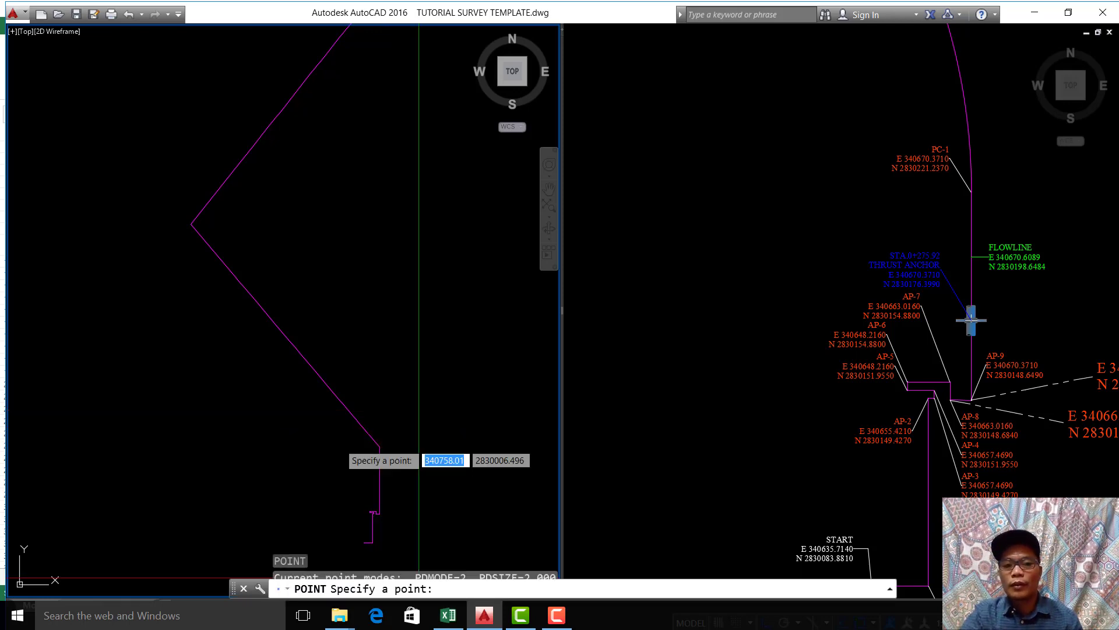
{"action": "key", "text": "Return"}
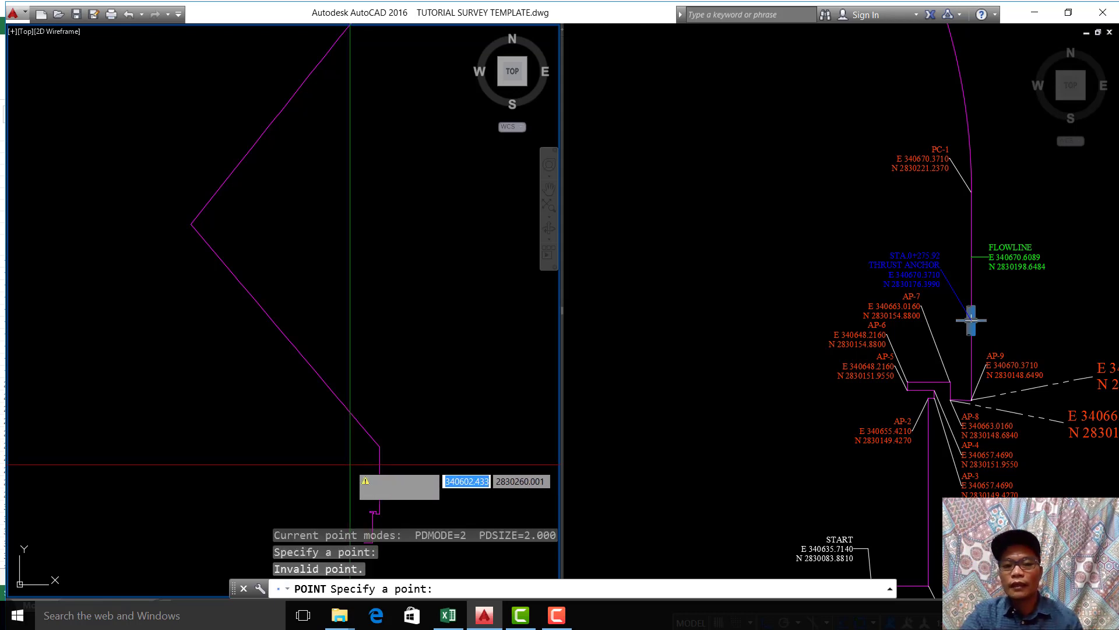
{"action": "right_click", "coordinate": [441, 587]}
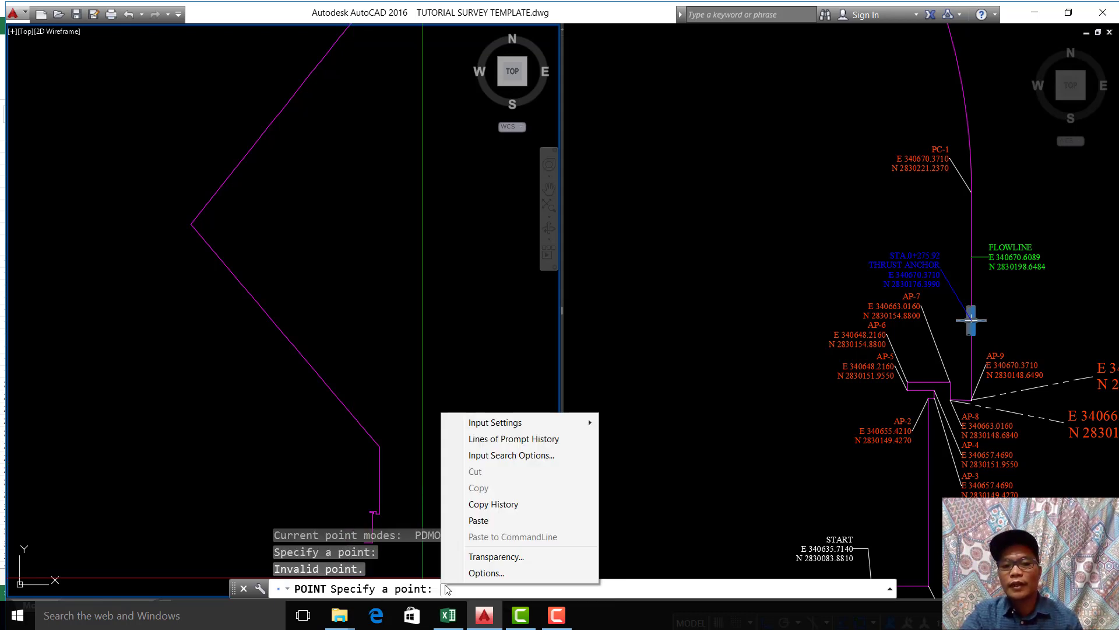
{"action": "left_click", "coordinate": [505, 518]}
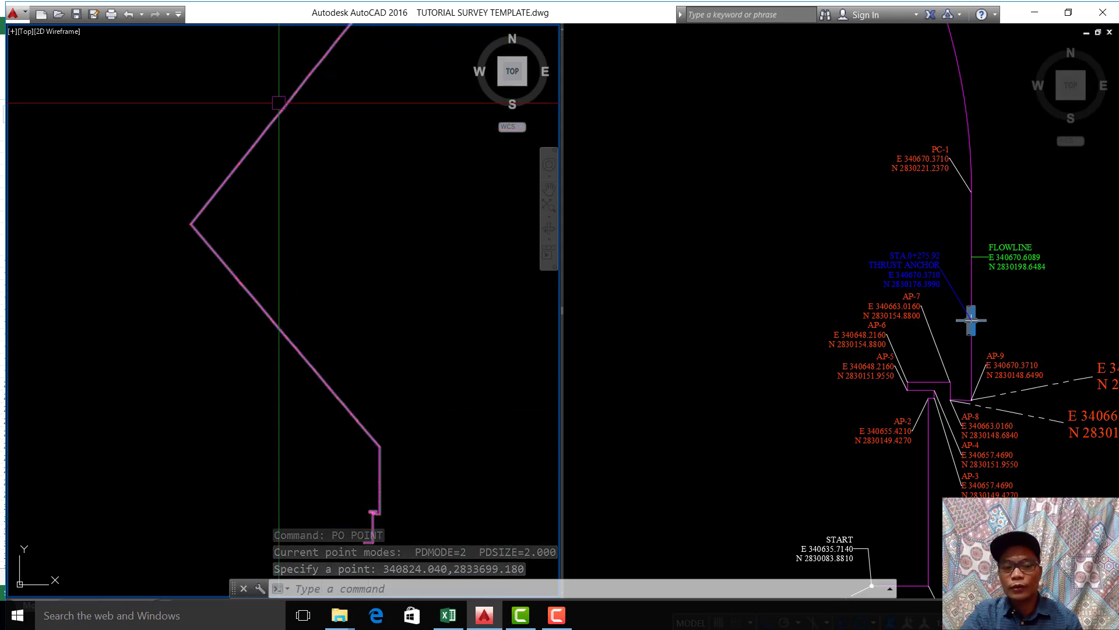
{"action": "middle_click_drag", "start_coordinate": [257, 129], "coordinate": [263, 327]}
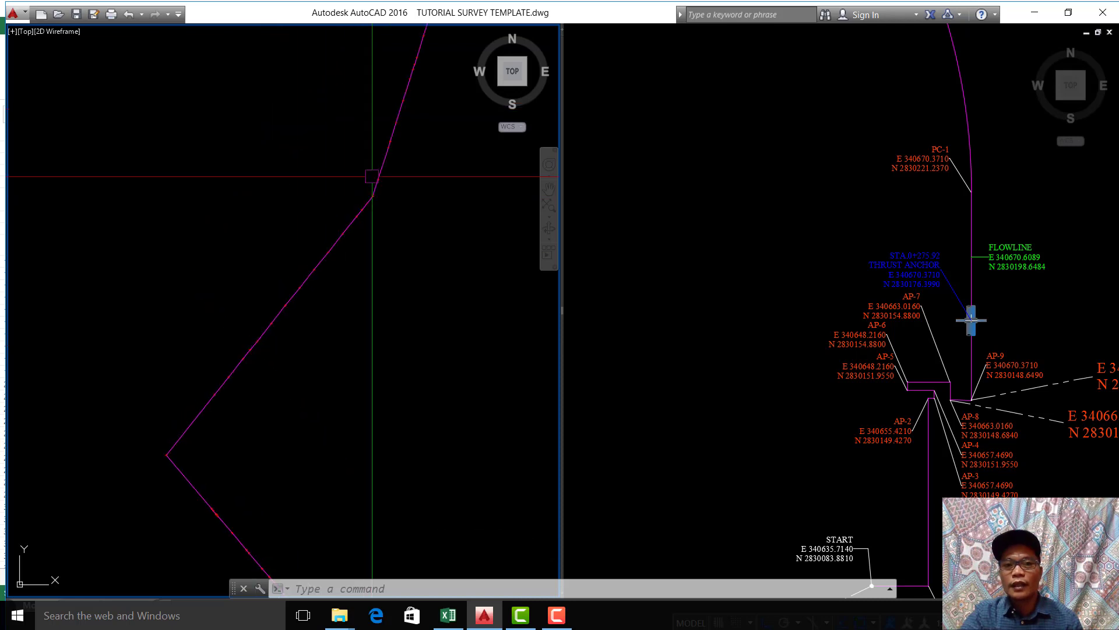
{"action": "scroll", "coordinate": [402, 91], "scroll_direction": "up", "scroll_amount": 5}
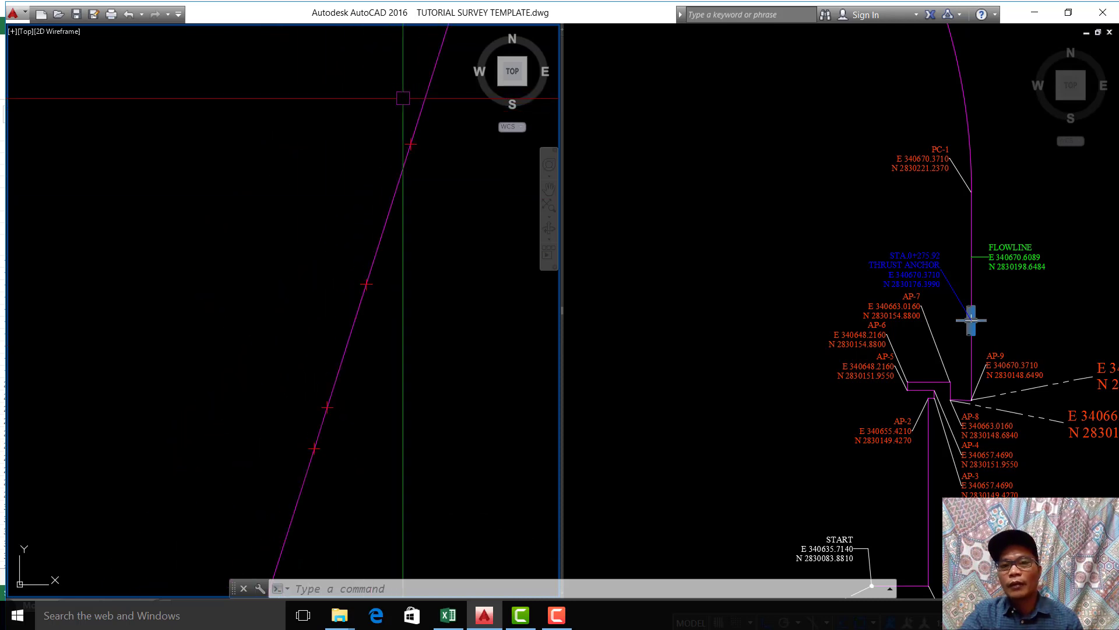
{"action": "scroll", "coordinate": [402, 111], "scroll_direction": "down", "scroll_amount": 6}
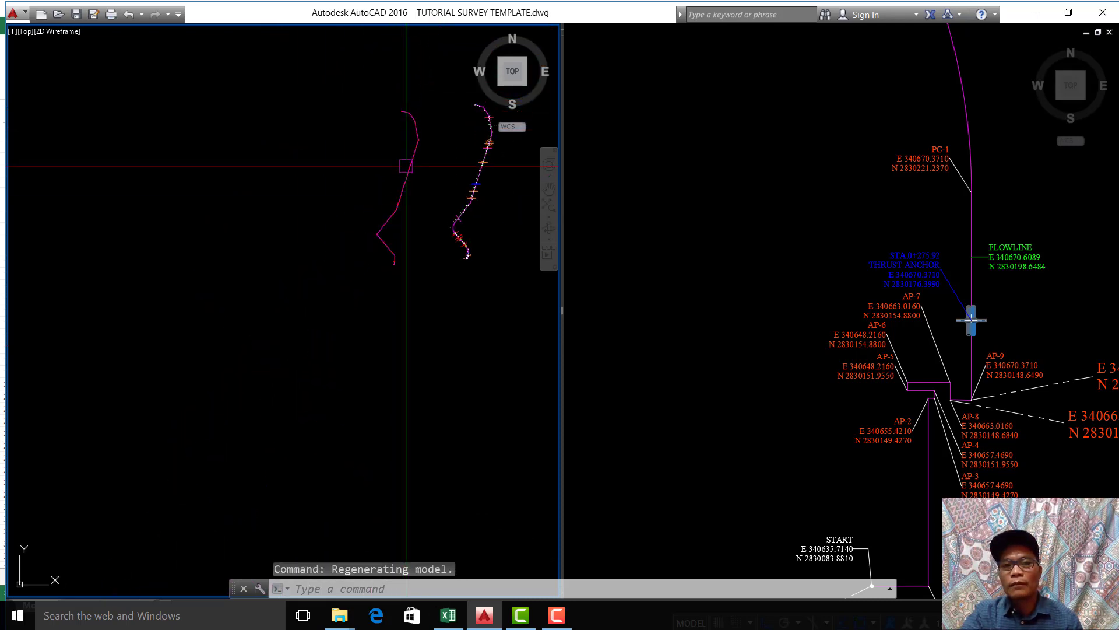
{"action": "scroll", "coordinate": [420, 186], "scroll_direction": "up", "scroll_amount": 5}
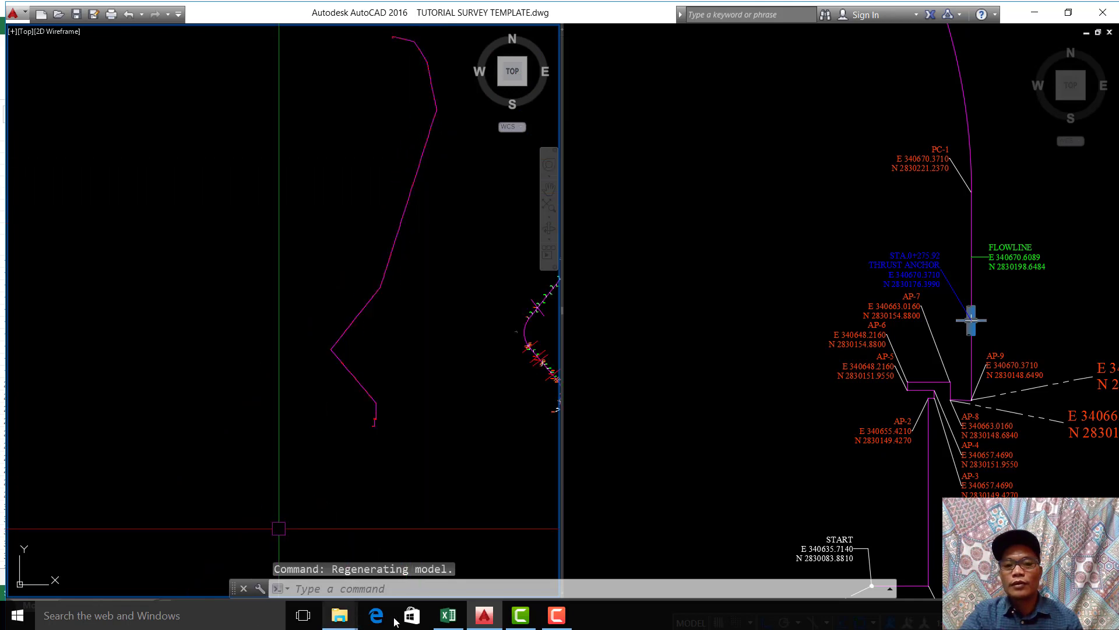
Step: Switch to Excel, clear the copy selection, and examine how R10 references the combined coordinates in O10
{"action": "left_click", "coordinate": [448, 615]}
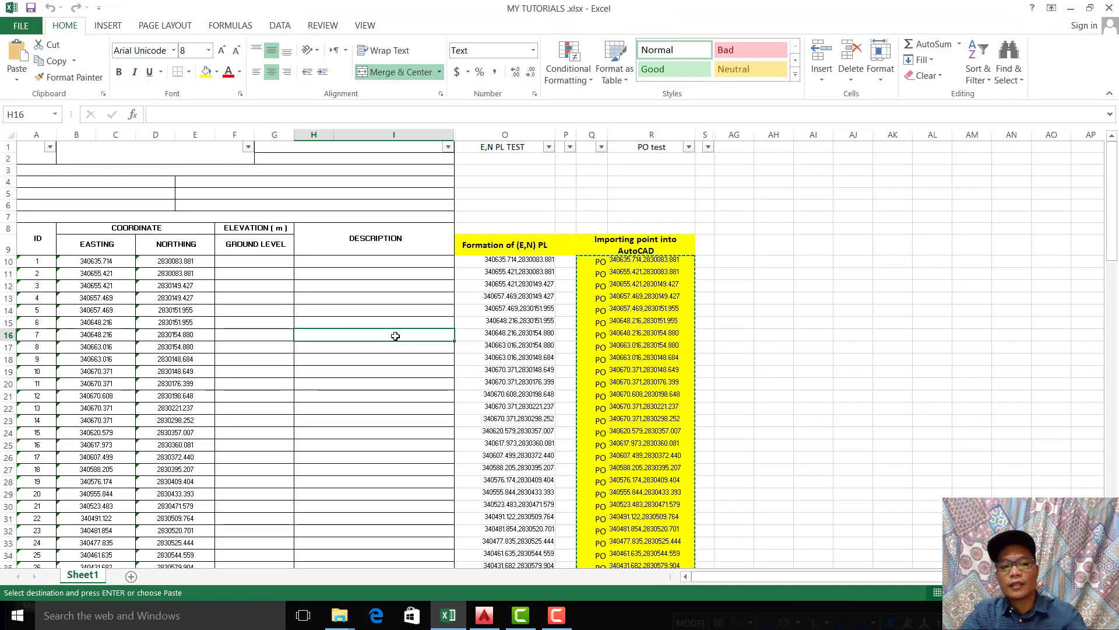
{"action": "key", "text": "Escape"}
{"action": "left_click", "coordinate": [785, 304]}
{"action": "left_click", "coordinate": [628, 260]}
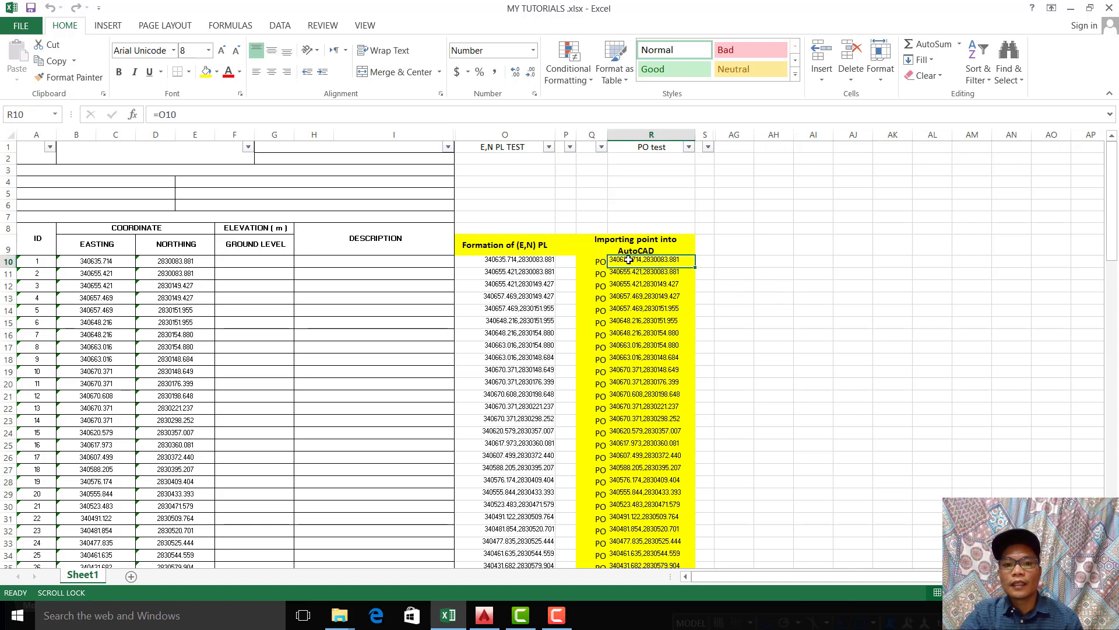
{"action": "double_click", "coordinate": [661, 260]}
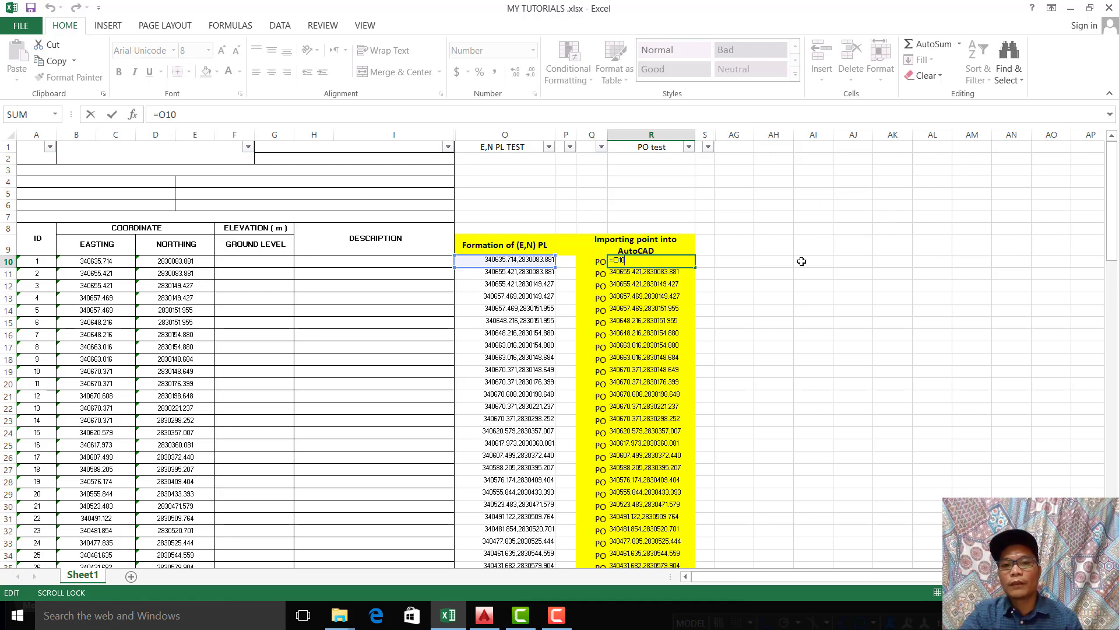
{"action": "left_click", "coordinate": [893, 205]}
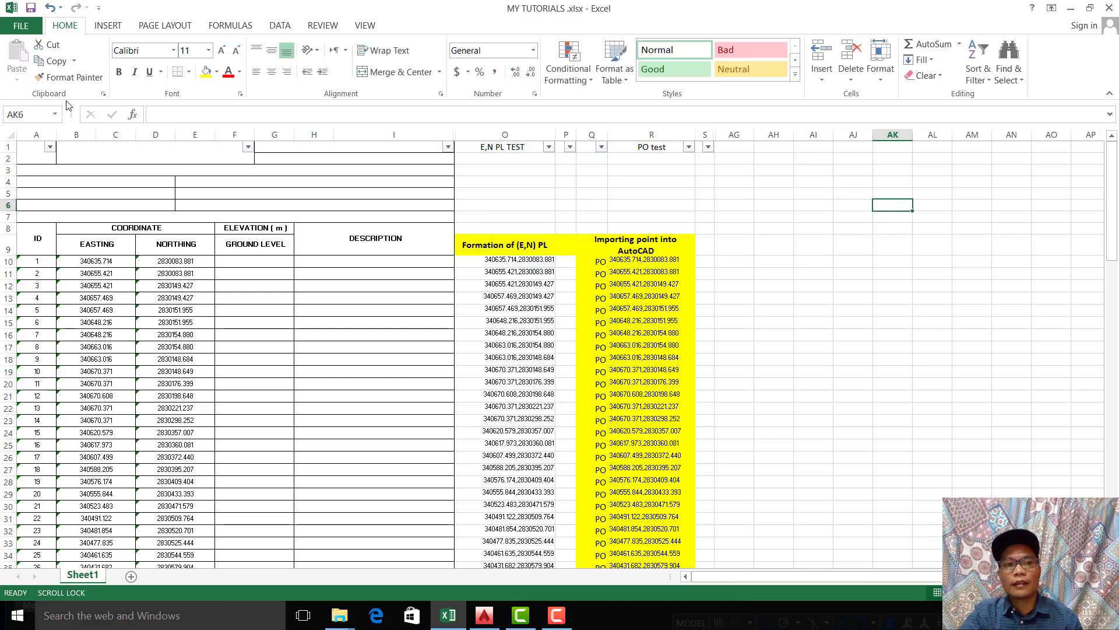
{"action": "left_click", "coordinate": [791, 367]}
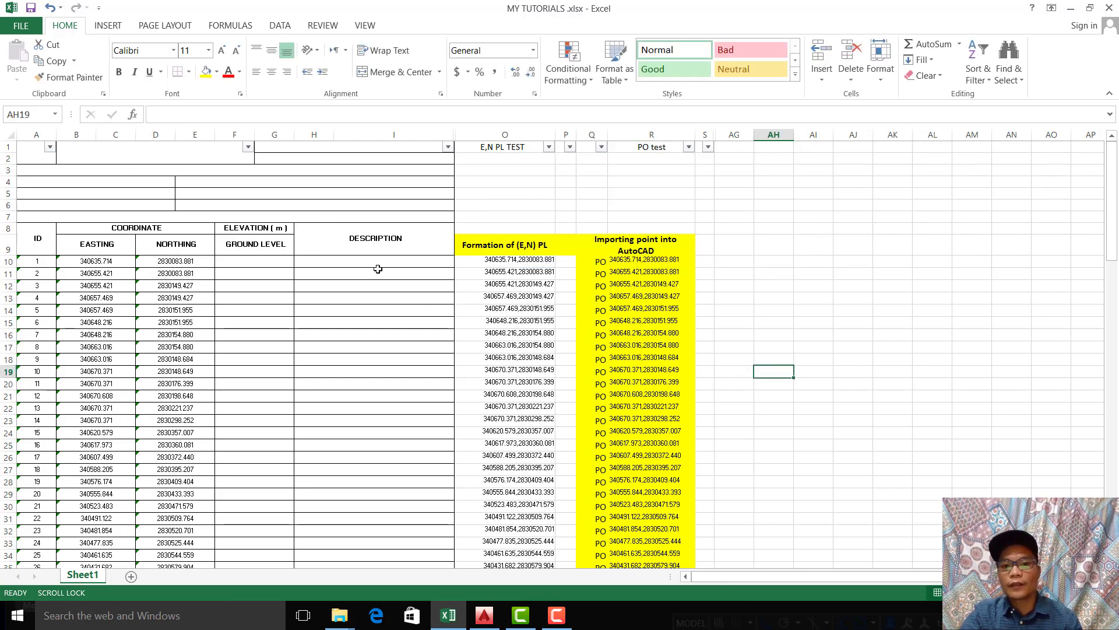
{"action": "left_click", "coordinate": [717, 272]}
{"action": "left_click", "coordinate": [840, 269]}
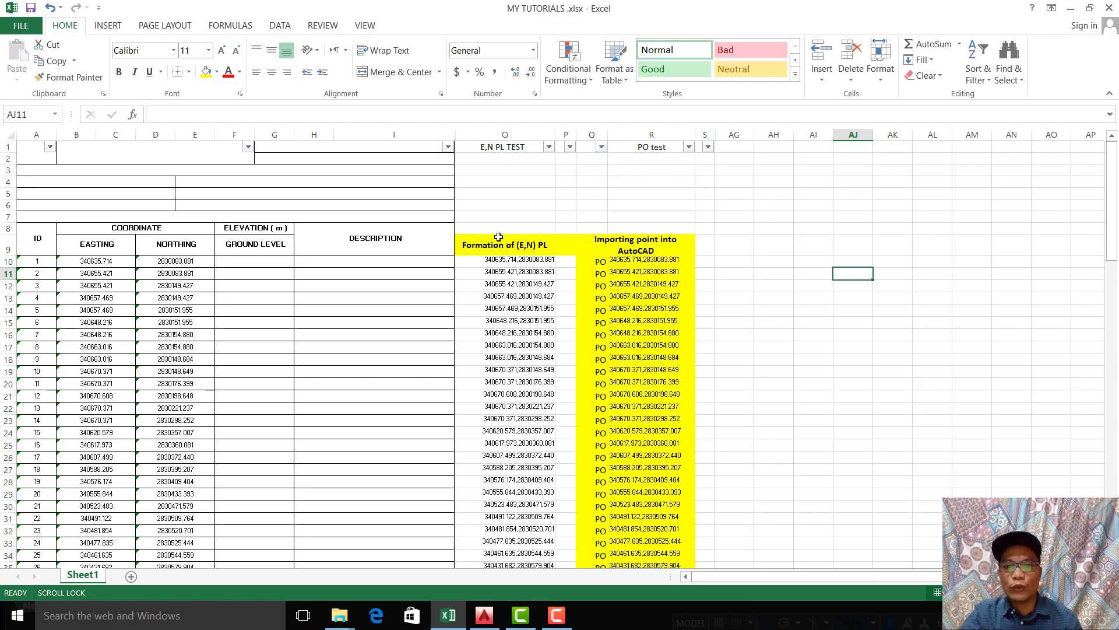
{"action": "left_click", "coordinate": [816, 299]}
{"action": "scroll", "coordinate": [818, 318], "scroll_direction": "down", "scroll_amount": 1}
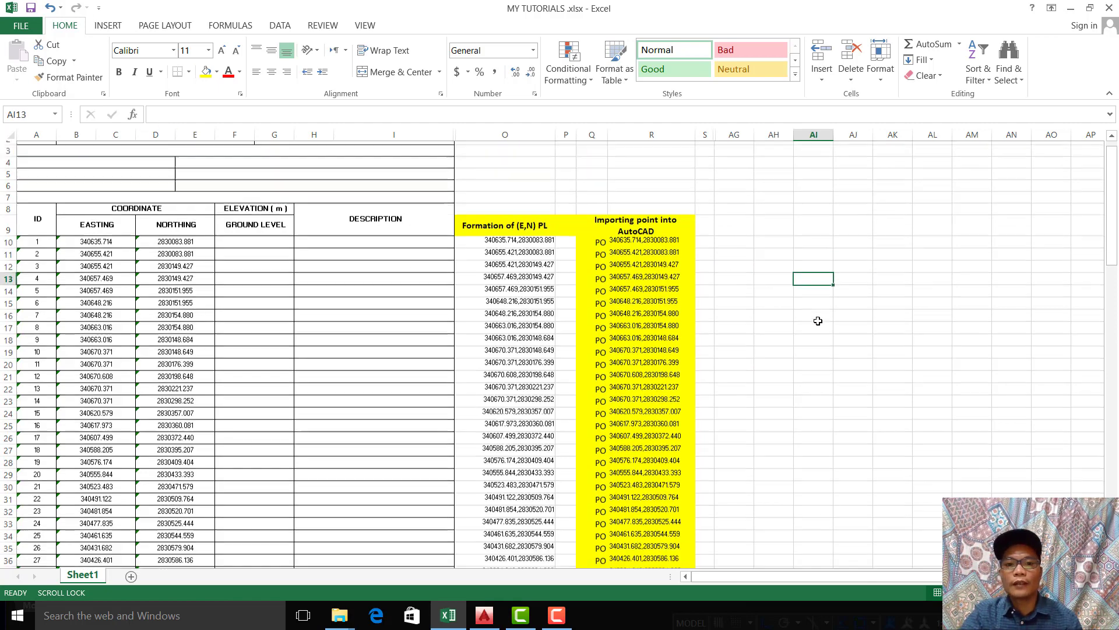
Step: Switch to AutoCAD and inspect the imported points along the polyline, from its stepped southern end up the diagonal section
{"action": "left_click", "coordinate": [485, 615]}
{"action": "scroll", "coordinate": [362, 452], "scroll_direction": "up", "scroll_amount": 8}
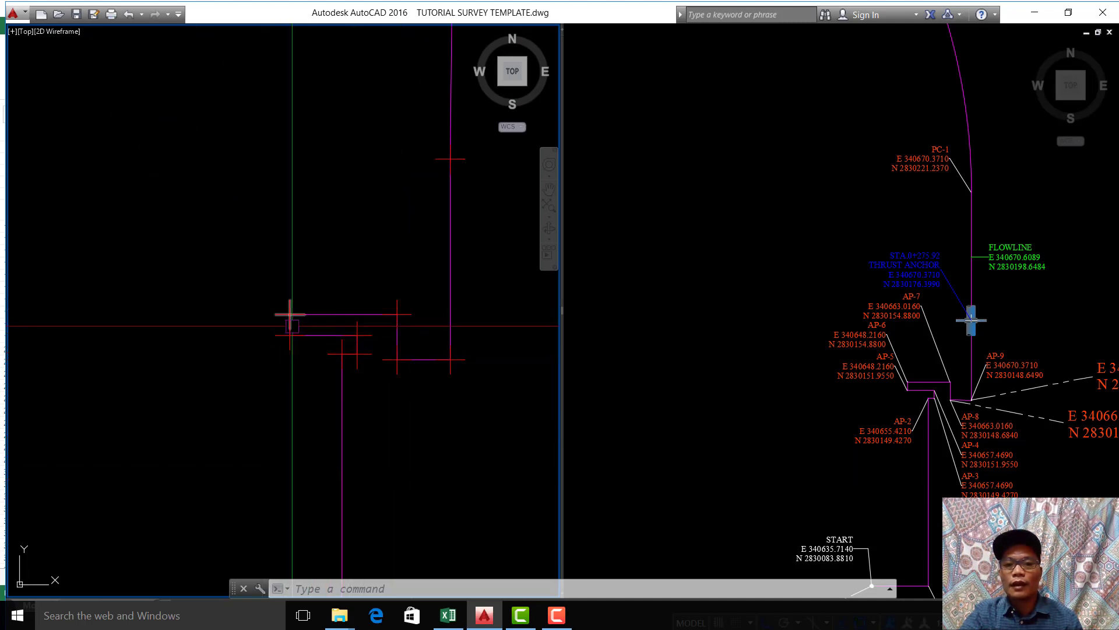
{"action": "mouse_move", "coordinate": [290, 314]}
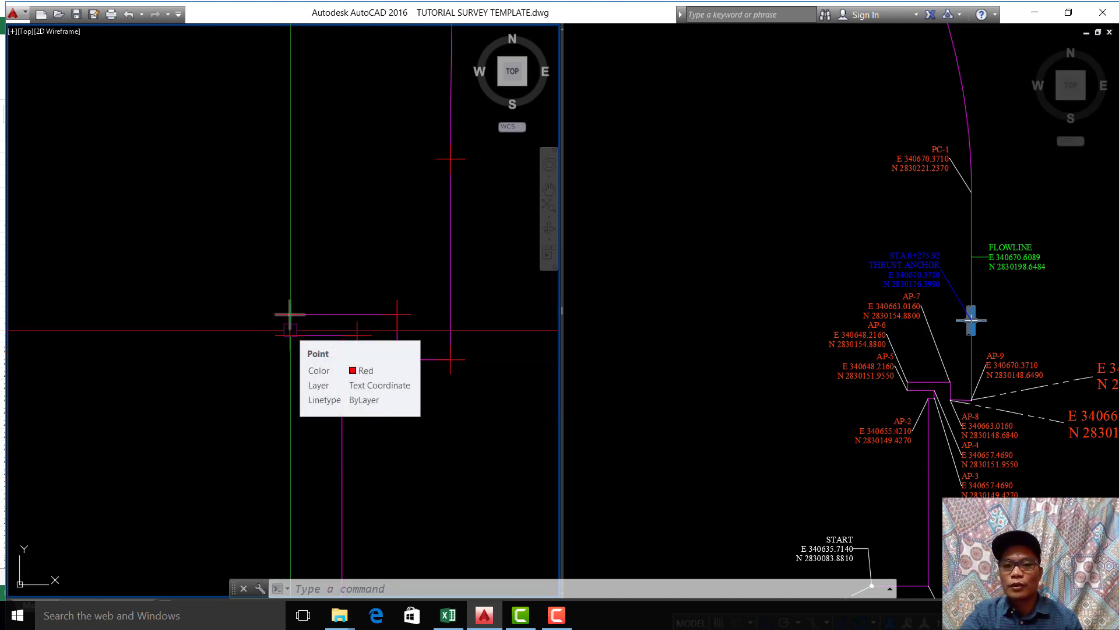
{"action": "scroll", "coordinate": [380, 400], "scroll_direction": "down", "scroll_amount": 8}
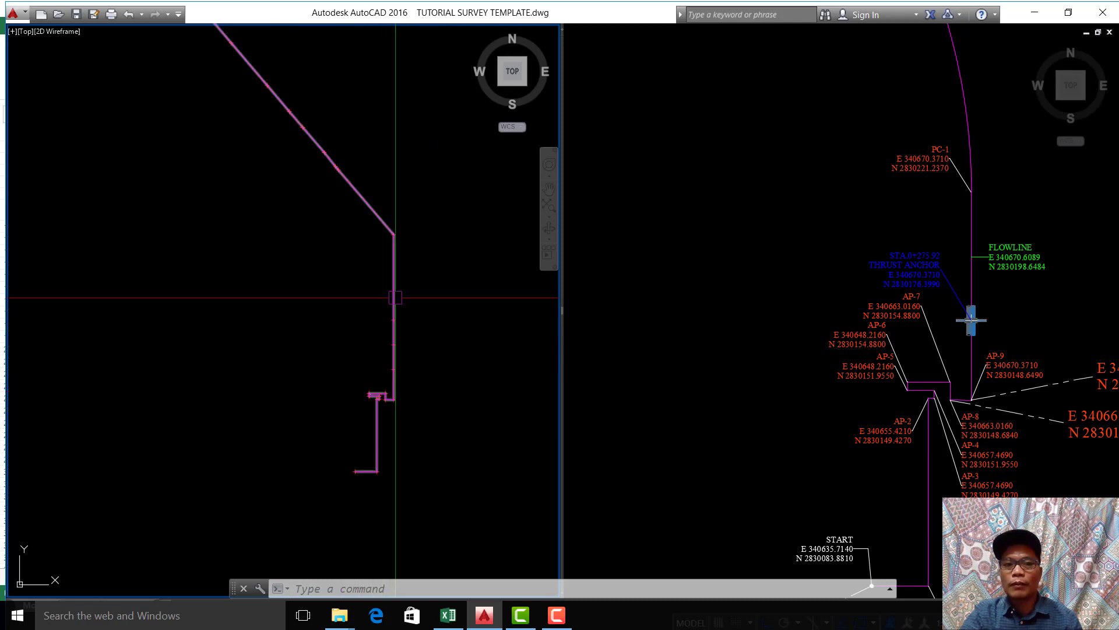
{"action": "middle_click_drag", "start_coordinate": [393, 297], "coordinate": [385, 432]}
{"action": "scroll", "coordinate": [241, 186], "scroll_direction": "up", "scroll_amount": 5}
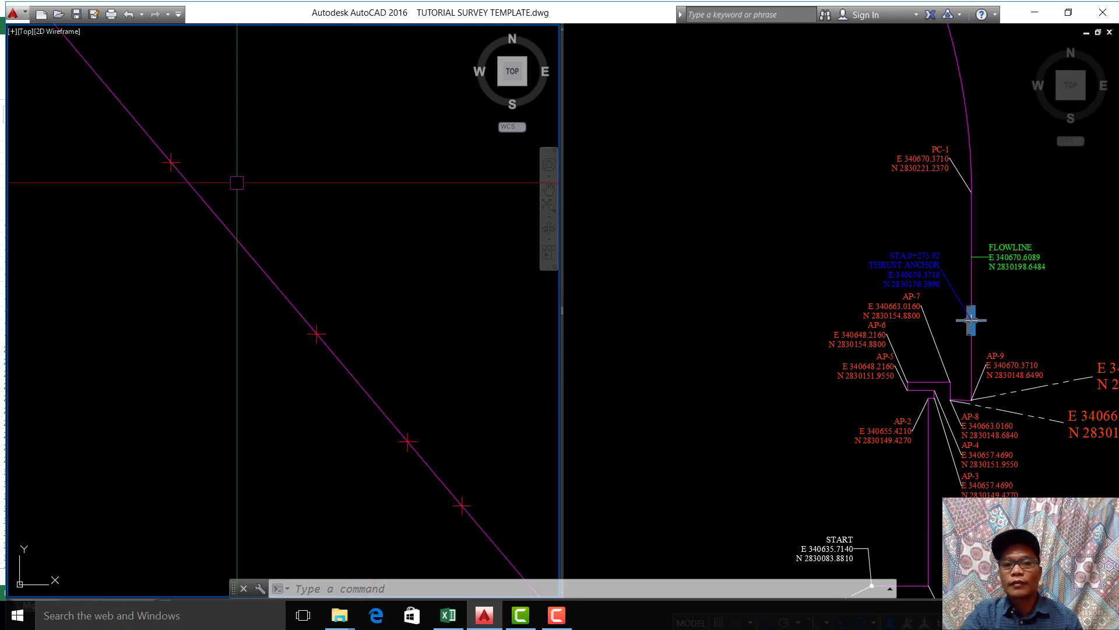
{"action": "scroll", "coordinate": [236, 182], "scroll_direction": "down", "scroll_amount": 3}
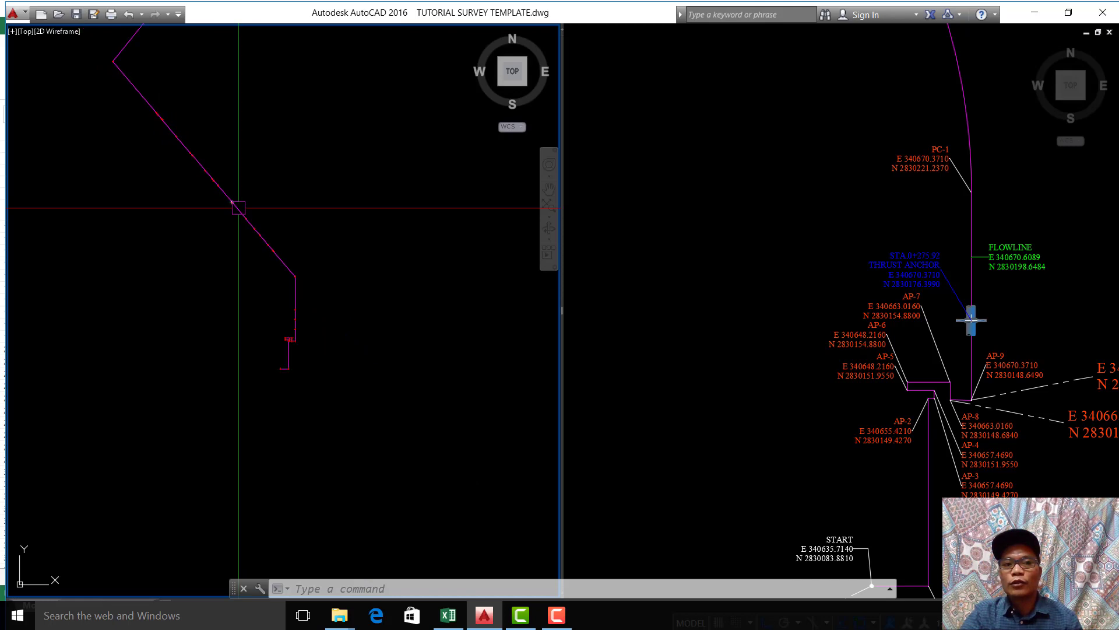
{"action": "scroll", "coordinate": [324, 315], "scroll_direction": "up", "scroll_amount": 10}
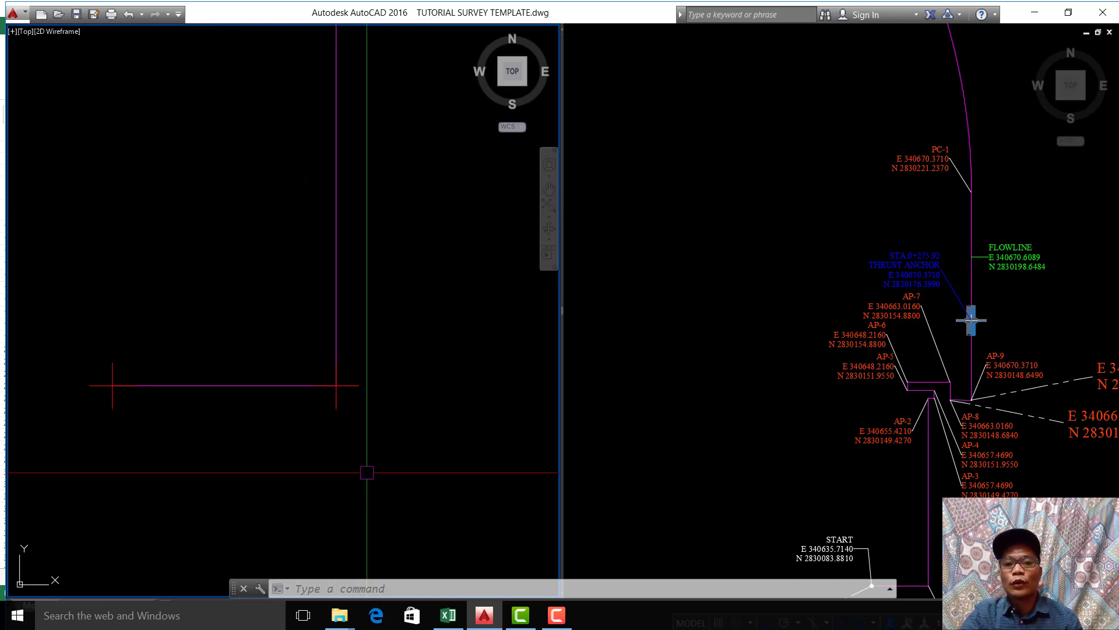
Step: Compare the southern start of the imported polyline with the START point and its coordinate label on the original alignment
{"action": "left_click", "coordinate": [881, 418]}
{"action": "scroll", "coordinate": [882, 418], "scroll_direction": "down", "scroll_amount": 3}
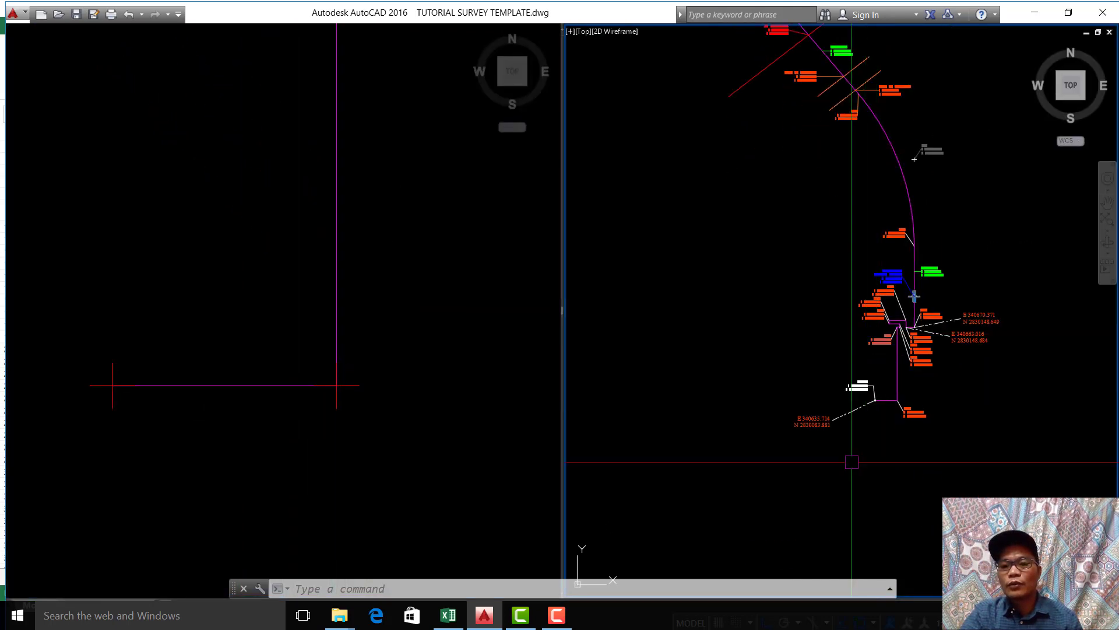
{"action": "scroll", "coordinate": [970, 249], "scroll_direction": "up", "scroll_amount": 8}
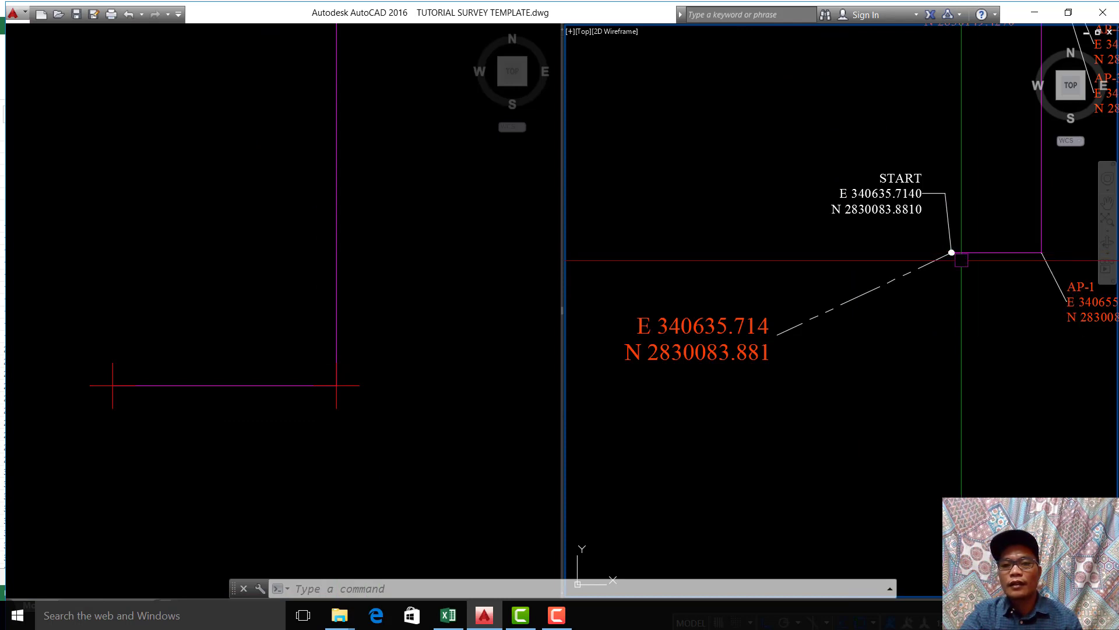
{"action": "left_click", "coordinate": [452, 417]}
{"action": "left_click", "coordinate": [746, 397]}
{"action": "scroll", "coordinate": [752, 351], "scroll_direction": "up", "scroll_amount": 2}
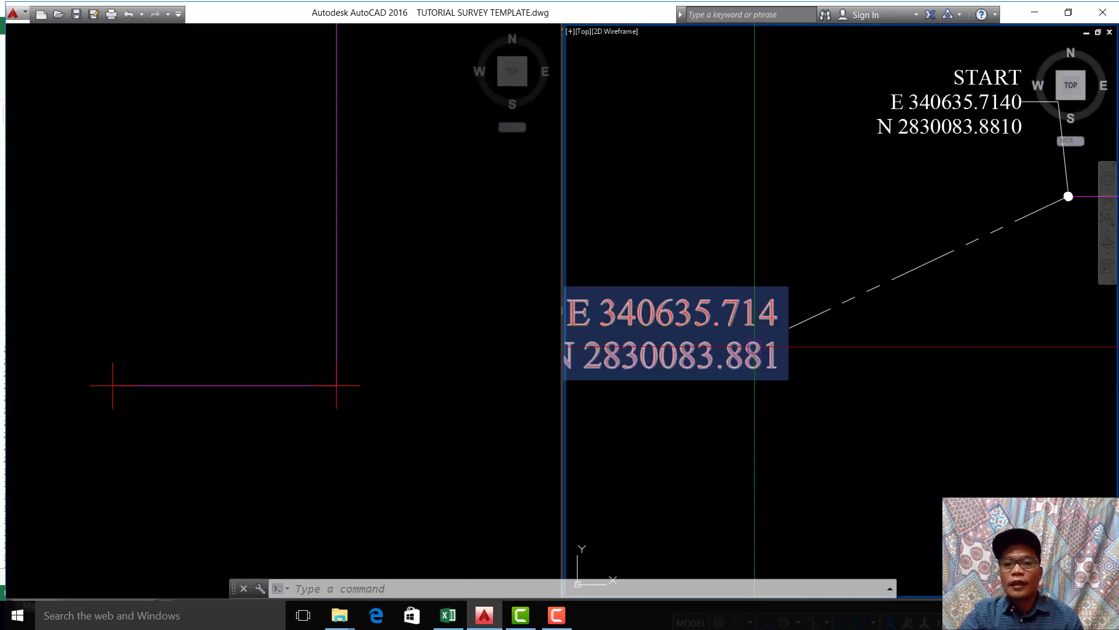
{"action": "scroll", "coordinate": [779, 370], "scroll_direction": "down", "scroll_amount": 2}
{"action": "scroll", "coordinate": [802, 372], "scroll_direction": "up", "scroll_amount": 2}
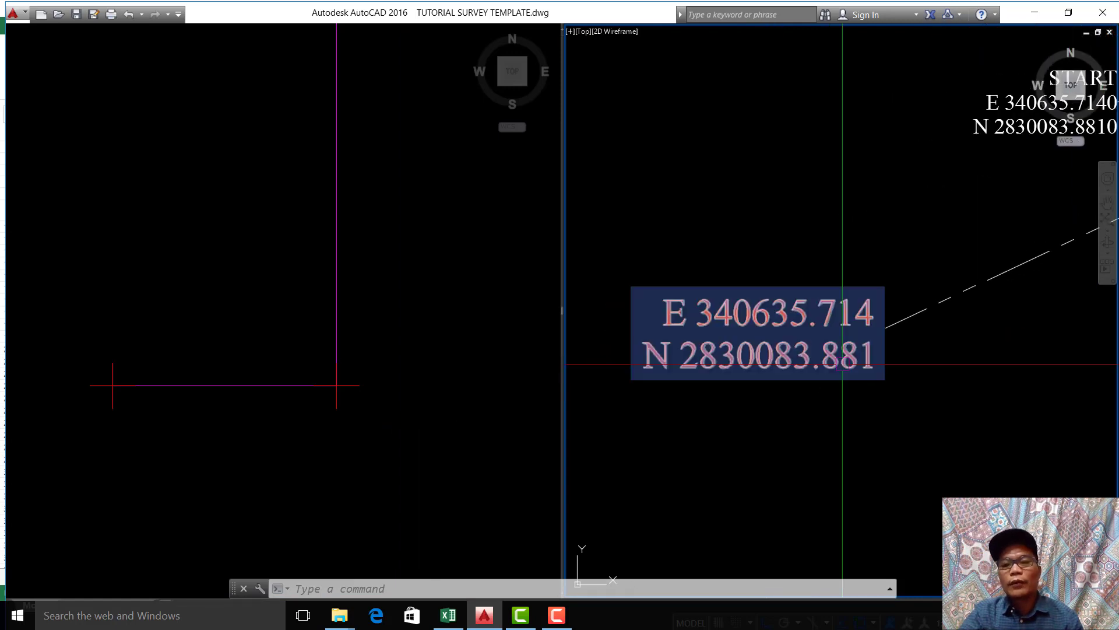
{"action": "left_click", "coordinate": [842, 364]}
{"action": "left_click", "coordinate": [885, 459]}
{"action": "key", "text": "Escape"}
{"action": "left_click", "coordinate": [885, 450]}
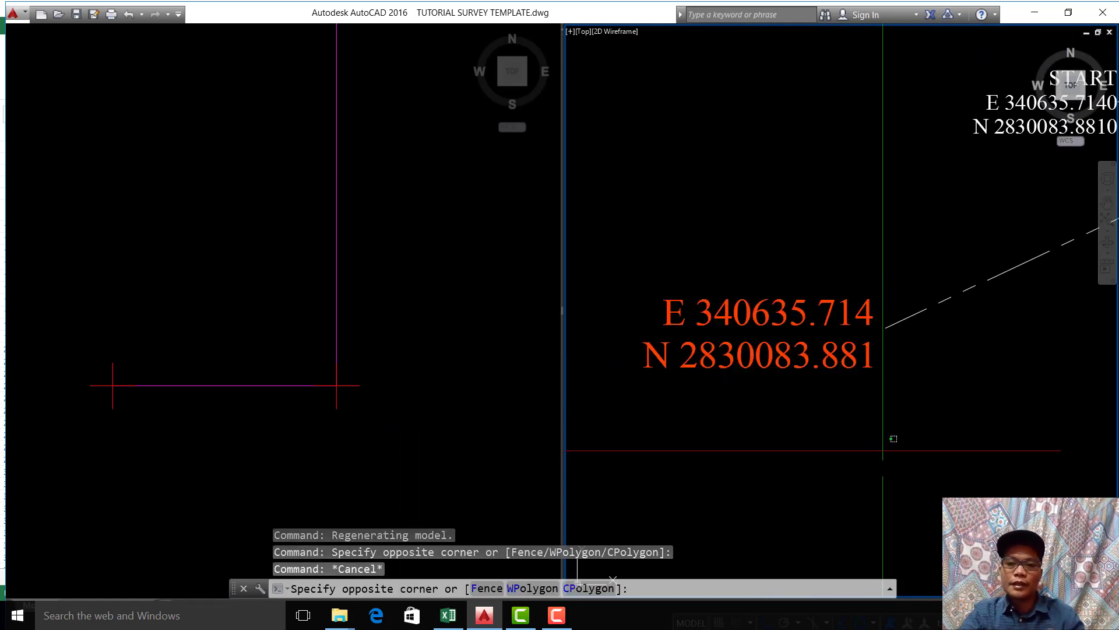
Step: Examine the coordinate text E 340635.714, N 2830083.881 and its dashed leader to the START point on the original alignment
{"action": "left_click", "coordinate": [885, 446]}
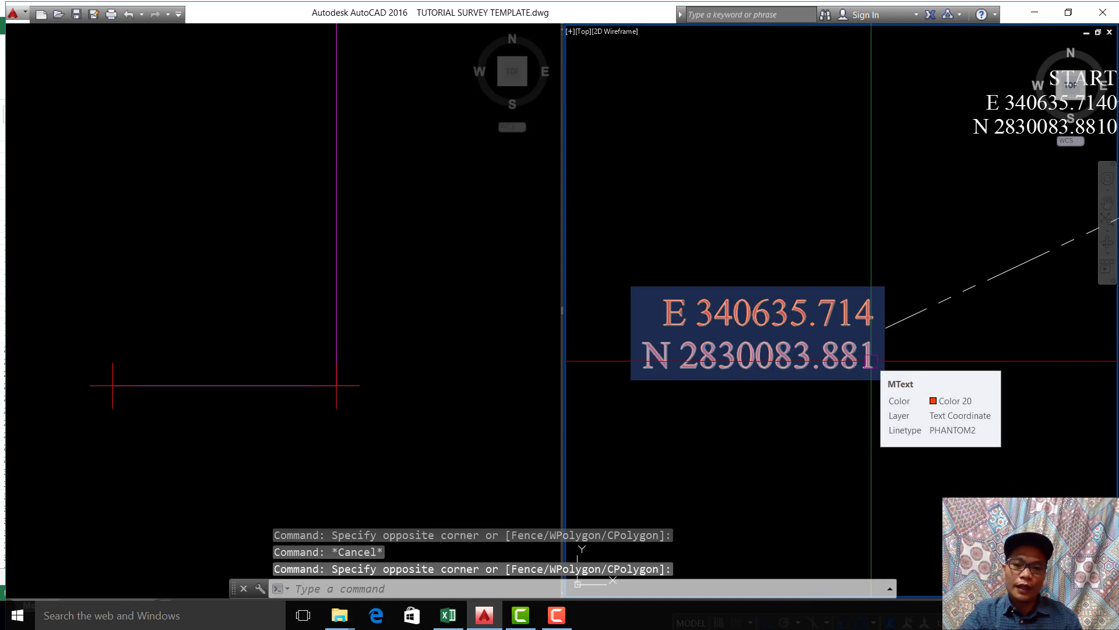
{"action": "double_click", "coordinate": [833, 443]}
{"action": "double_click", "coordinate": [707, 308]}
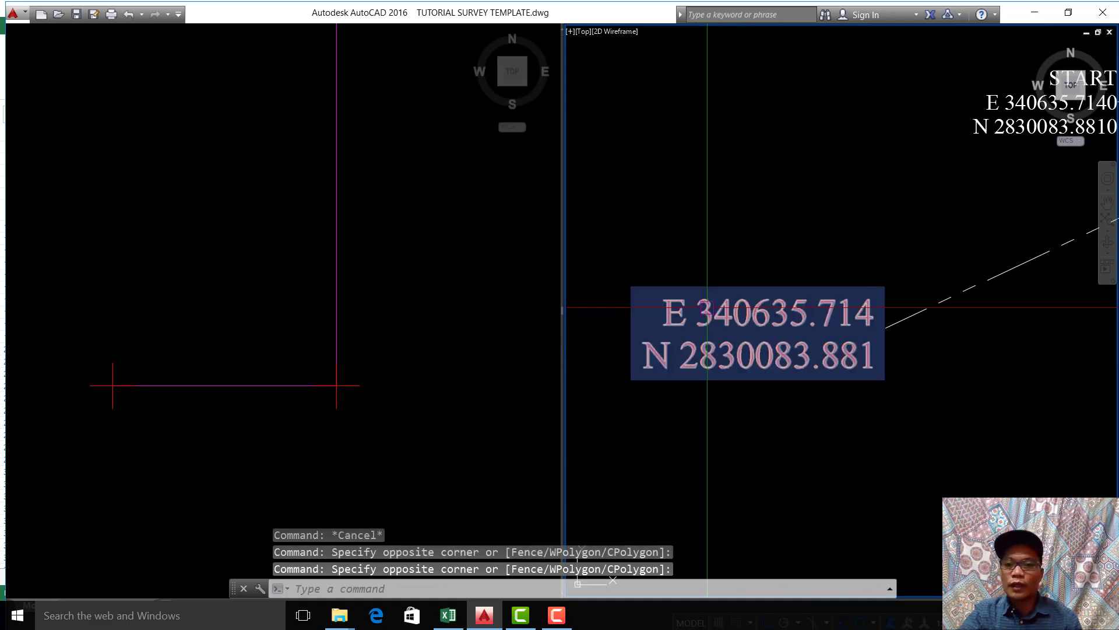
{"action": "double_click", "coordinate": [775, 424]}
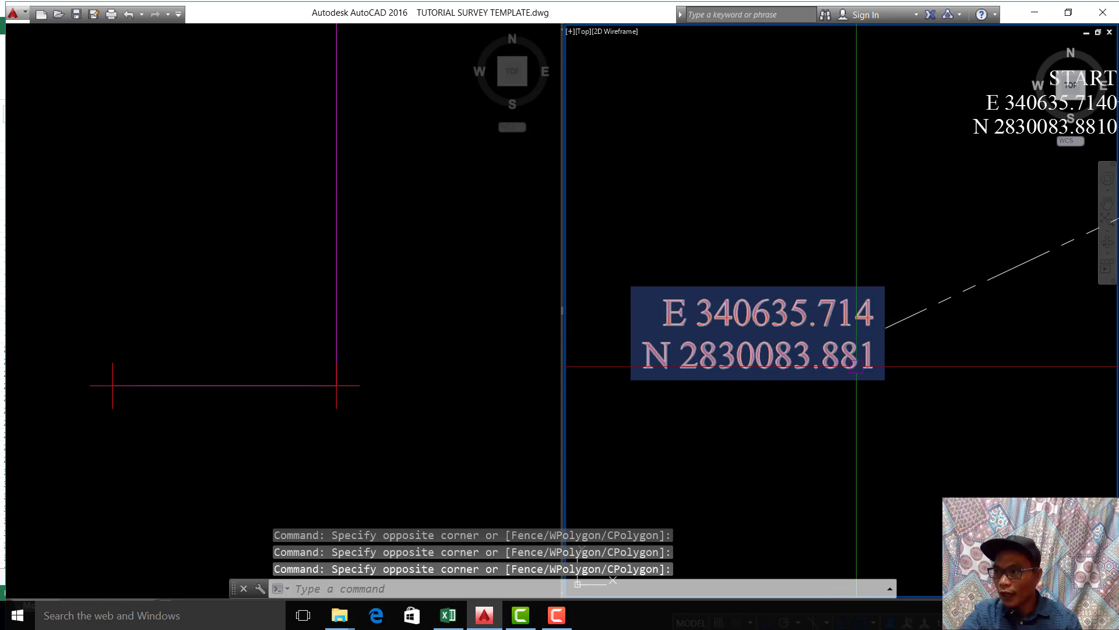
{"action": "mouse_move", "coordinate": [856, 366]}
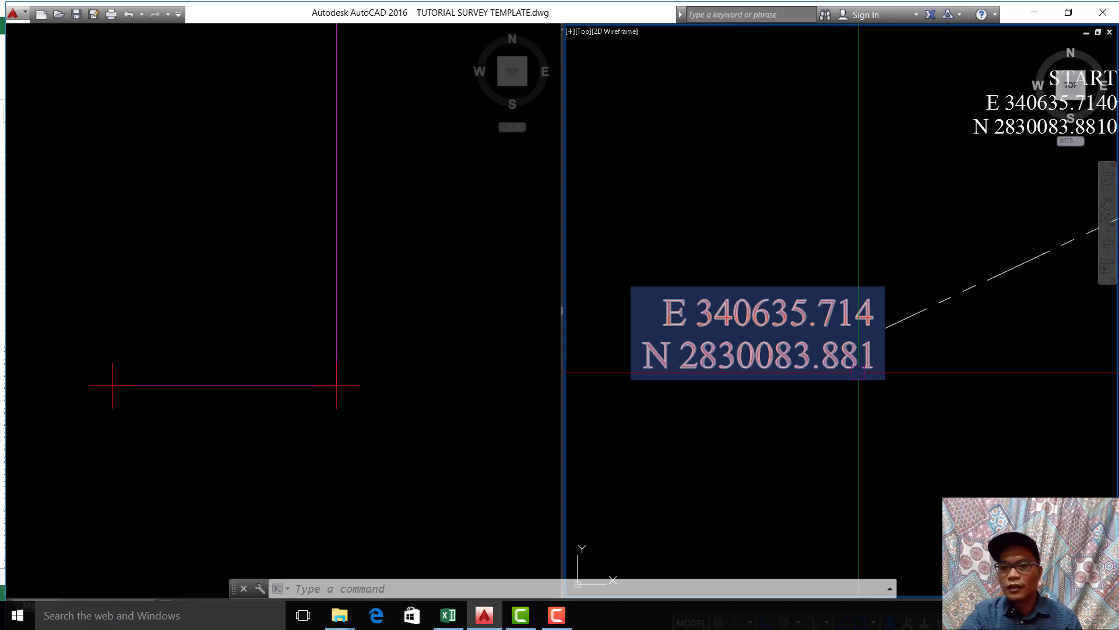
{"action": "scroll", "coordinate": [851, 409], "scroll_direction": "down", "scroll_amount": 8}
{"action": "left_click_drag", "start_coordinate": [845, 422], "coordinate": [841, 427]}
{"action": "middle_click_drag", "start_coordinate": [842, 427], "coordinate": [802, 410]}
{"action": "scroll", "coordinate": [802, 410], "scroll_direction": "up", "scroll_amount": 2}
{"action": "scroll", "coordinate": [816, 395], "scroll_direction": "up", "scroll_amount": 6}
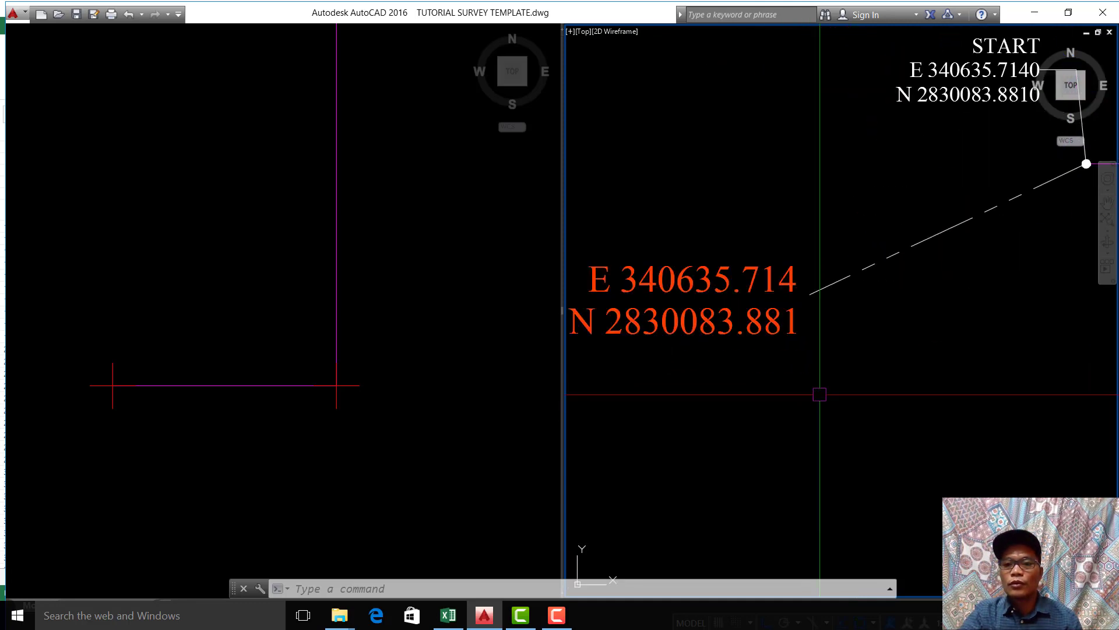
Step: Compare the southern end segment of the imported polyline with the segment running from START to AP-1 on the original alignment
{"action": "left_click", "coordinate": [279, 346]}
{"action": "scroll", "coordinate": [301, 372], "scroll_direction": "down", "scroll_amount": 6}
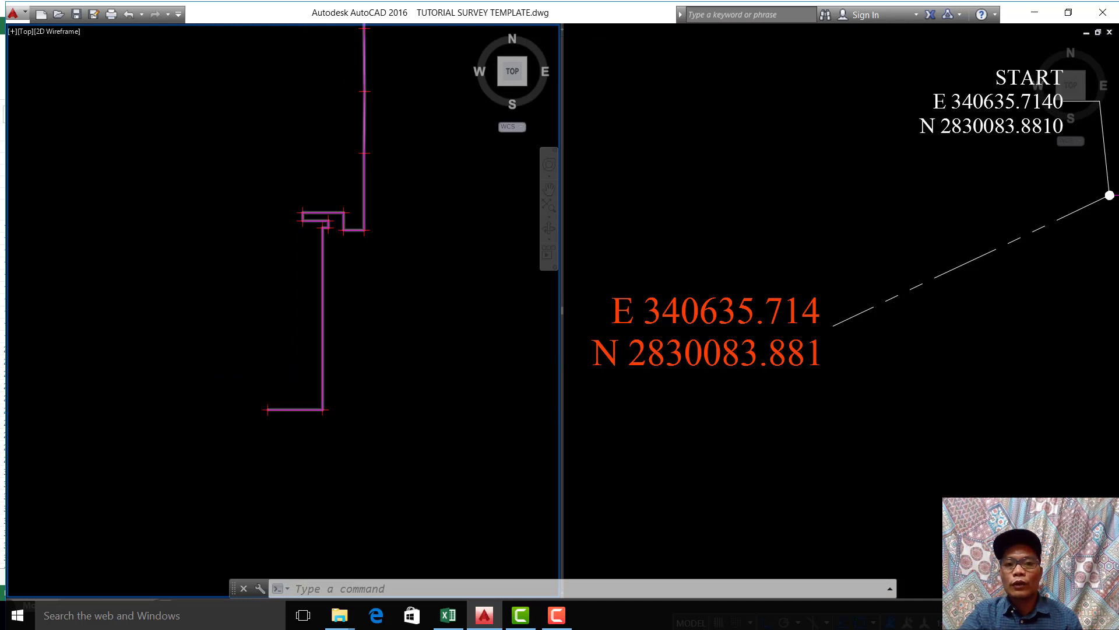
{"action": "scroll", "coordinate": [303, 417], "scroll_direction": "up", "scroll_amount": 5}
{"action": "left_click", "coordinate": [834, 376]}
{"action": "scroll", "coordinate": [795, 423], "scroll_direction": "down", "scroll_amount": 3}
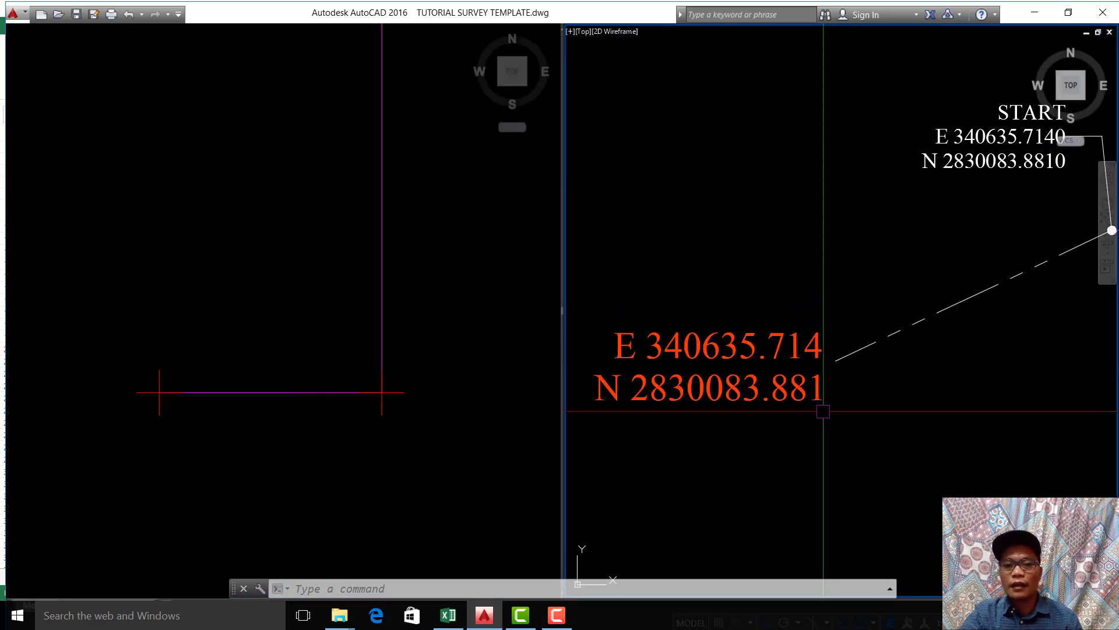
{"action": "left_click", "coordinate": [249, 391]}
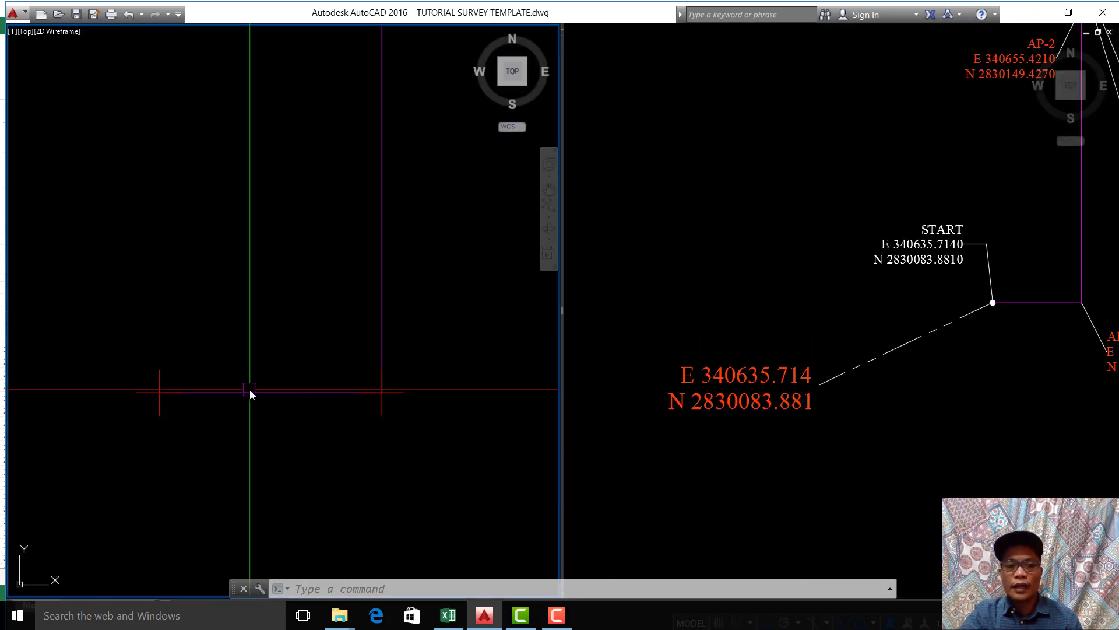
{"action": "left_click", "coordinate": [807, 396]}
{"action": "left_click", "coordinate": [334, 402]}
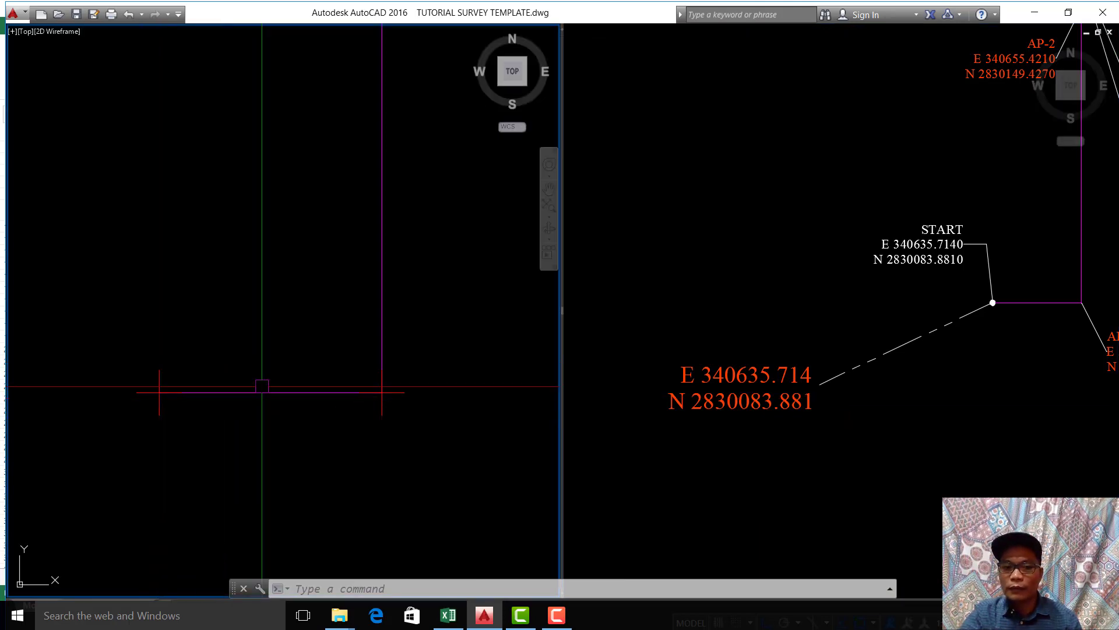
Step: Switch to Excel to glance at the coordinate table and return to the AutoCAD drawing
{"action": "left_click", "coordinate": [448, 615]}
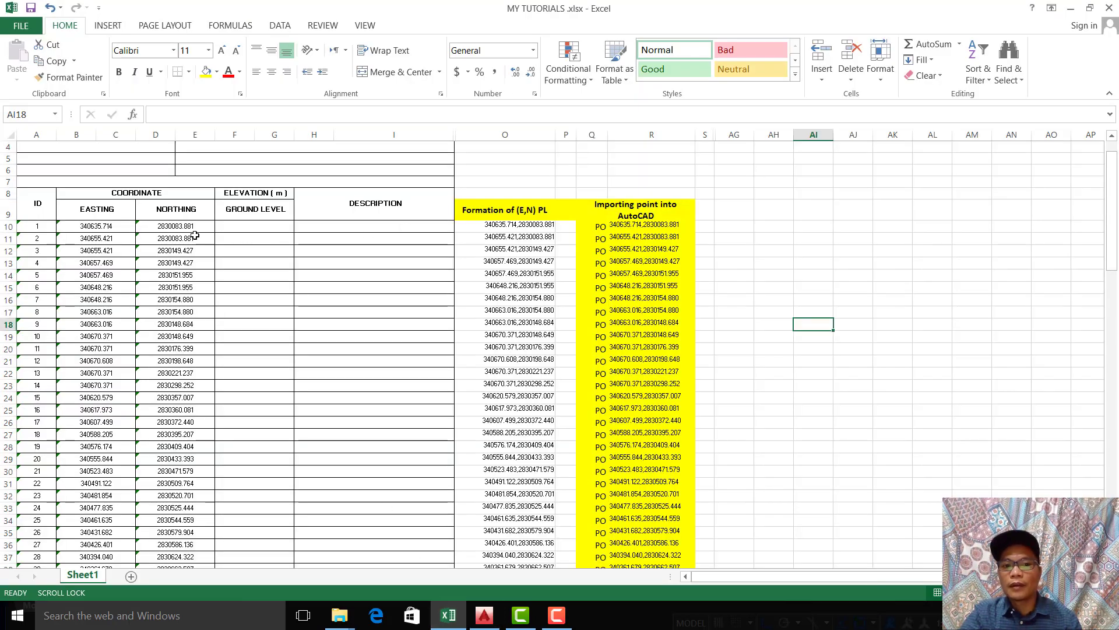
{"action": "left_click", "coordinate": [1070, 8]}
{"action": "left_click", "coordinate": [385, 424]}
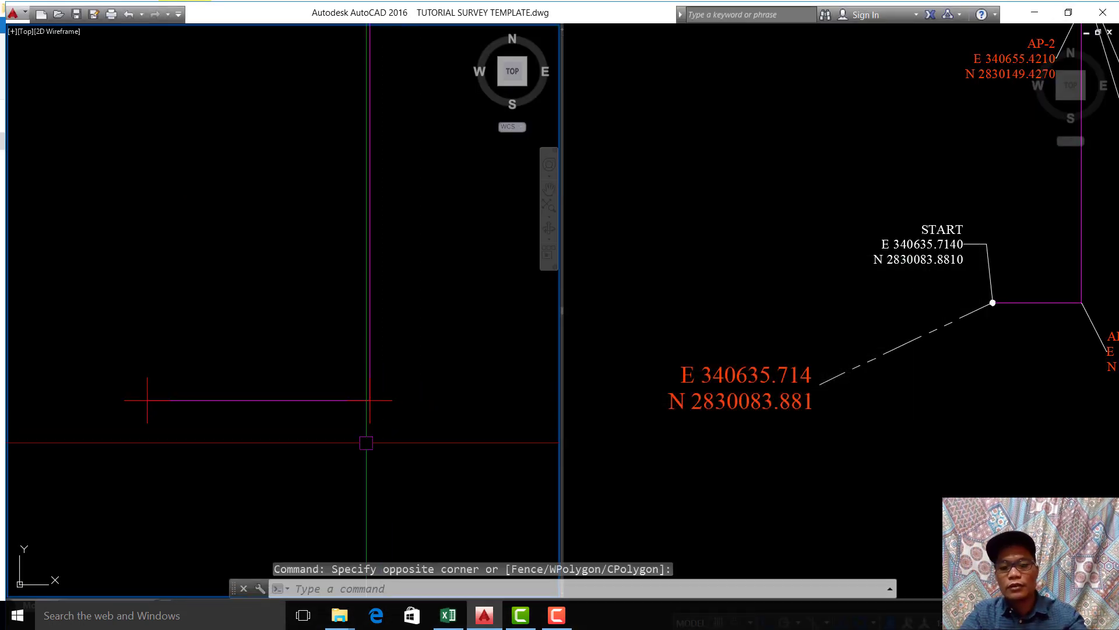
Step: Load the XY.fas and XY_1.fas routines from the lisp folder with APPLOAD and close the application loader
{"action": "type", "text": "APPLOAD"}
{"action": "key", "text": "Return"}
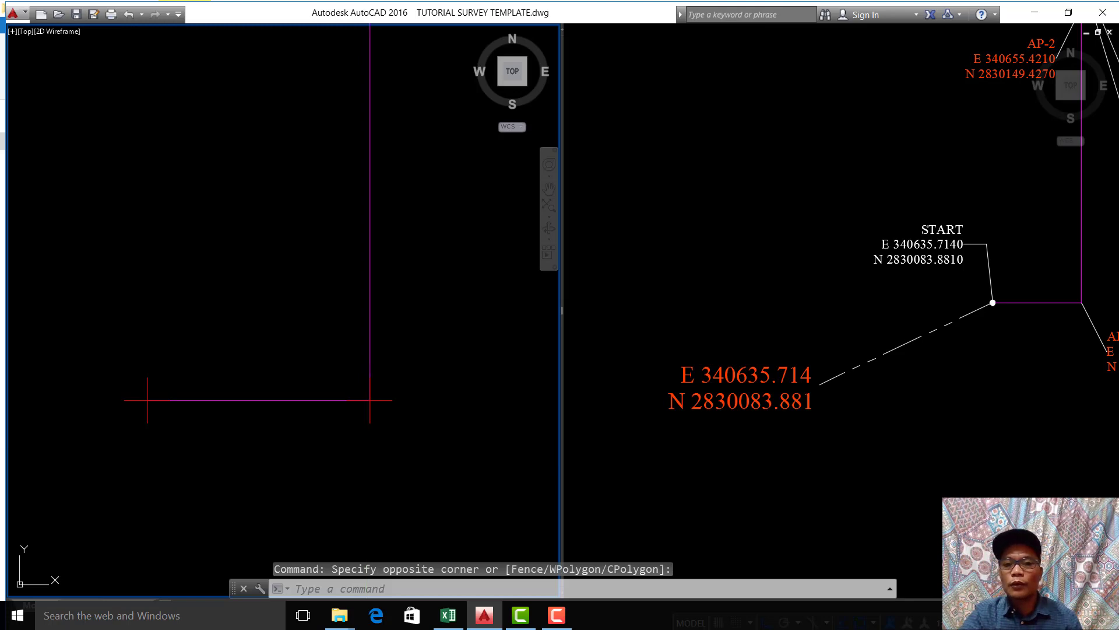
{"action": "scroll", "coordinate": [460, 232], "scroll_direction": "down", "scroll_amount": 15}
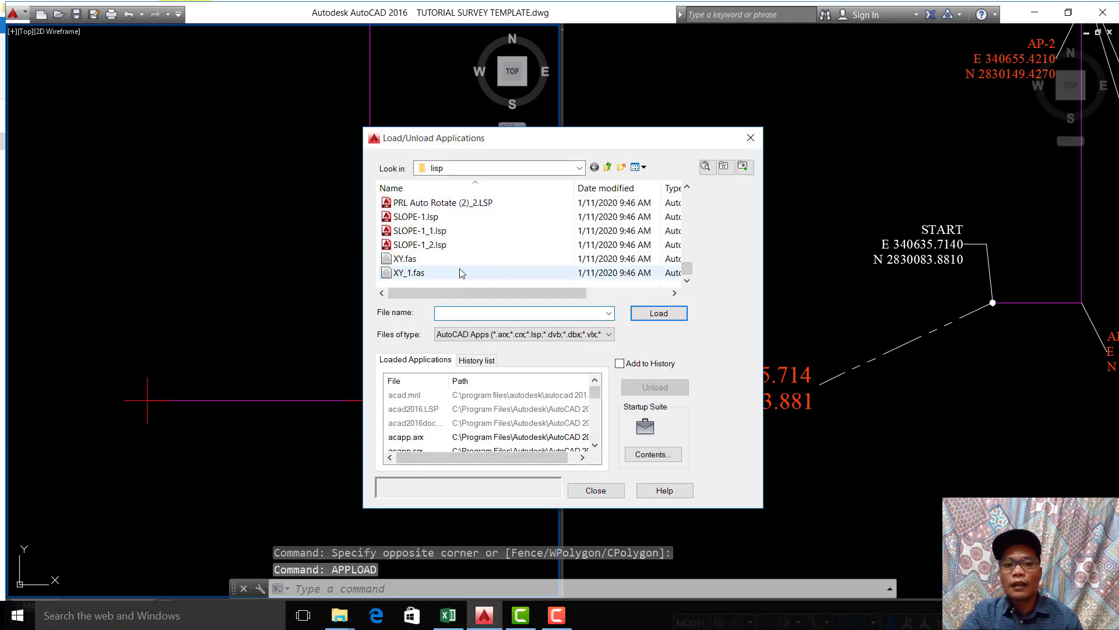
{"action": "left_click", "coordinate": [408, 260]}
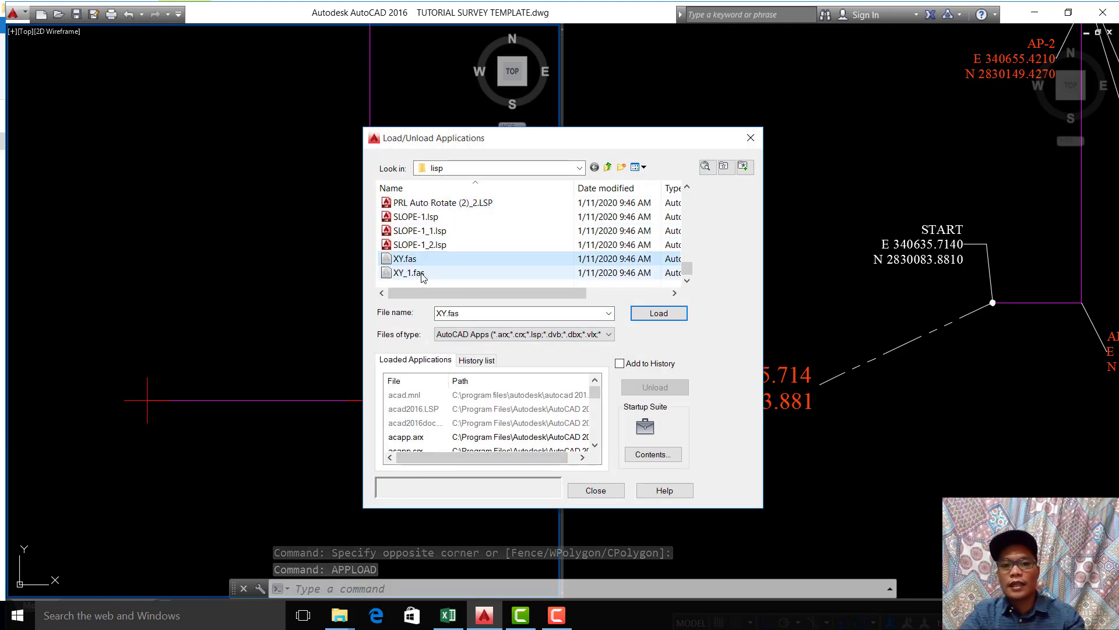
{"action": "left_click", "coordinate": [416, 273], "text": "ctrl"}
{"action": "left_click", "coordinate": [661, 319]}
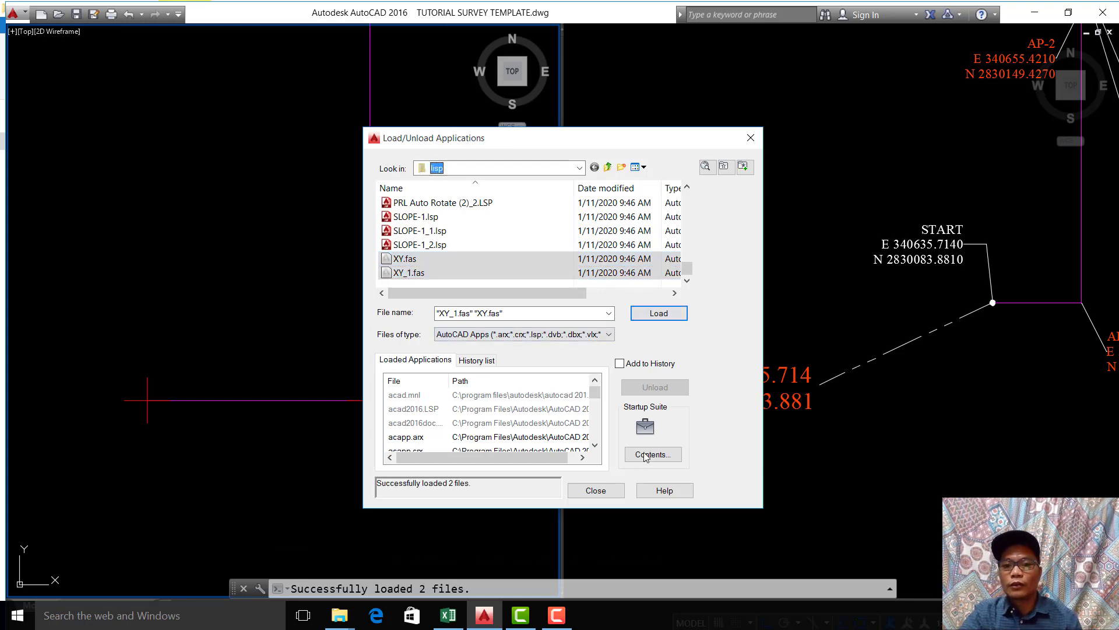
{"action": "left_click", "coordinate": [595, 491]}
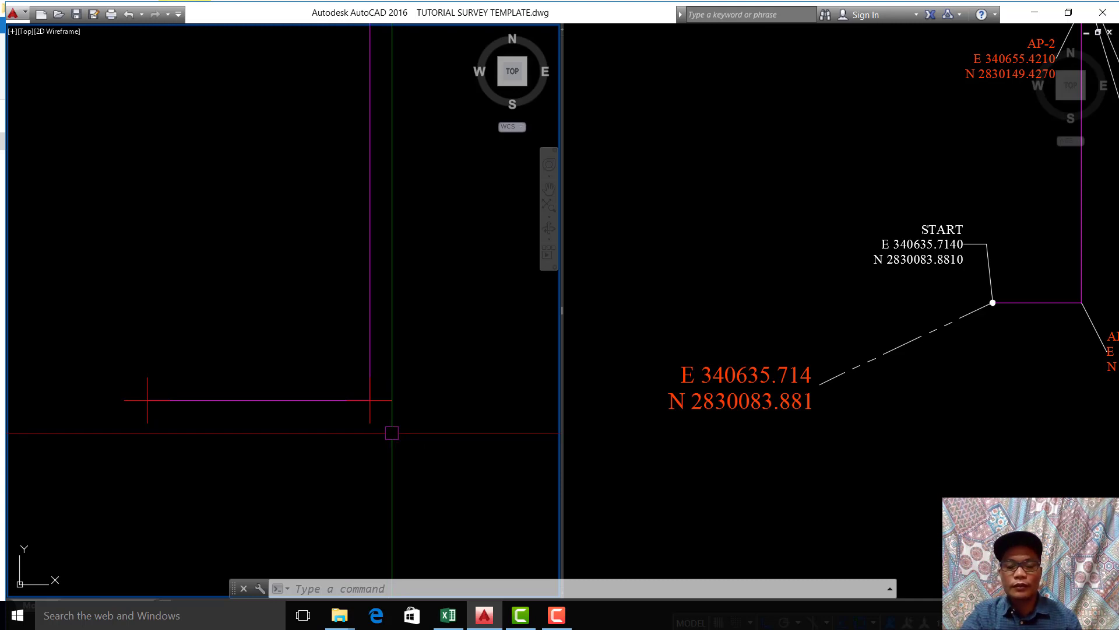
Step: Run the XY command on the imported polyline's southern start point and place its coordinate label up and to the left, with Ortho off
{"action": "middle_click_drag", "start_coordinate": [291, 457], "coordinate": [361, 434]}
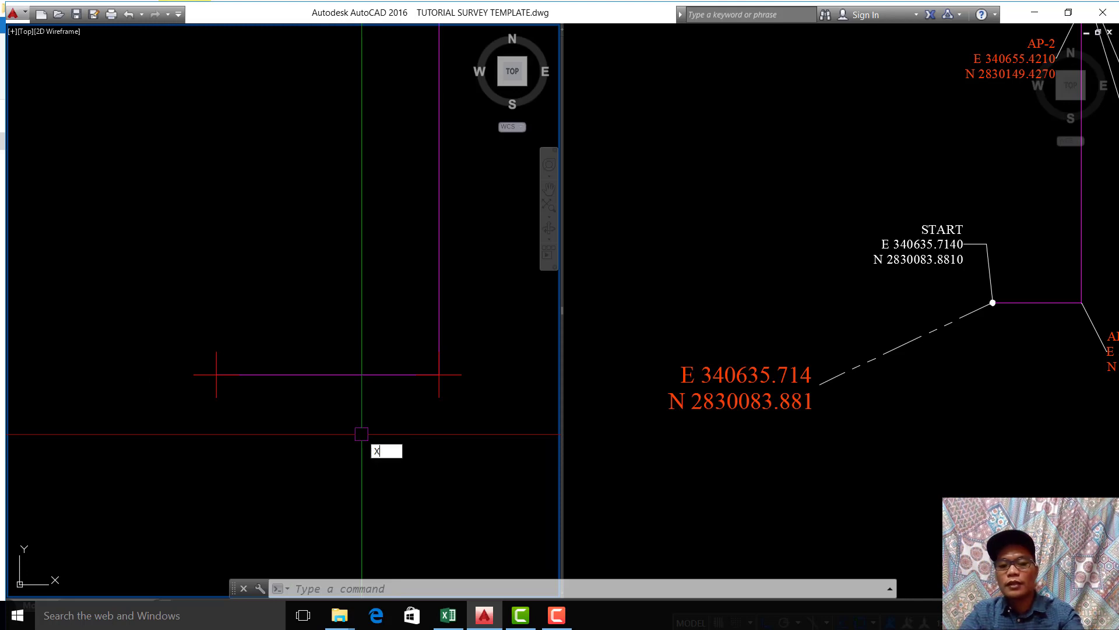
{"action": "type", "text": "Y"}
{"action": "left_click", "coordinate": [389, 466]}
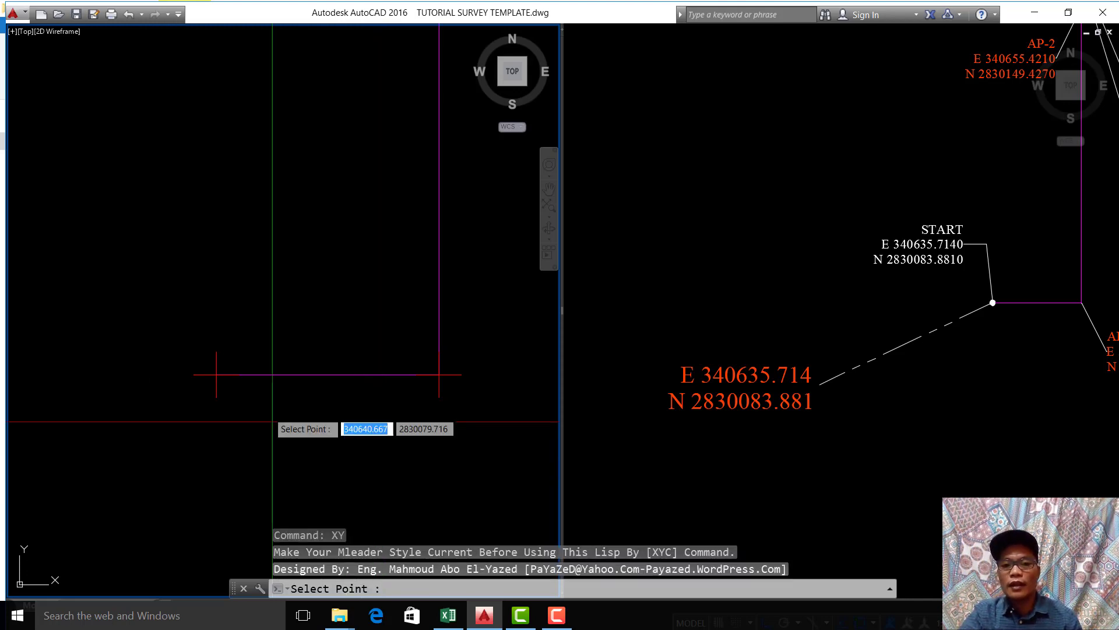
{"action": "left_click", "coordinate": [217, 375]}
{"action": "middle_click_drag", "start_coordinate": [169, 407], "coordinate": [335, 372]}
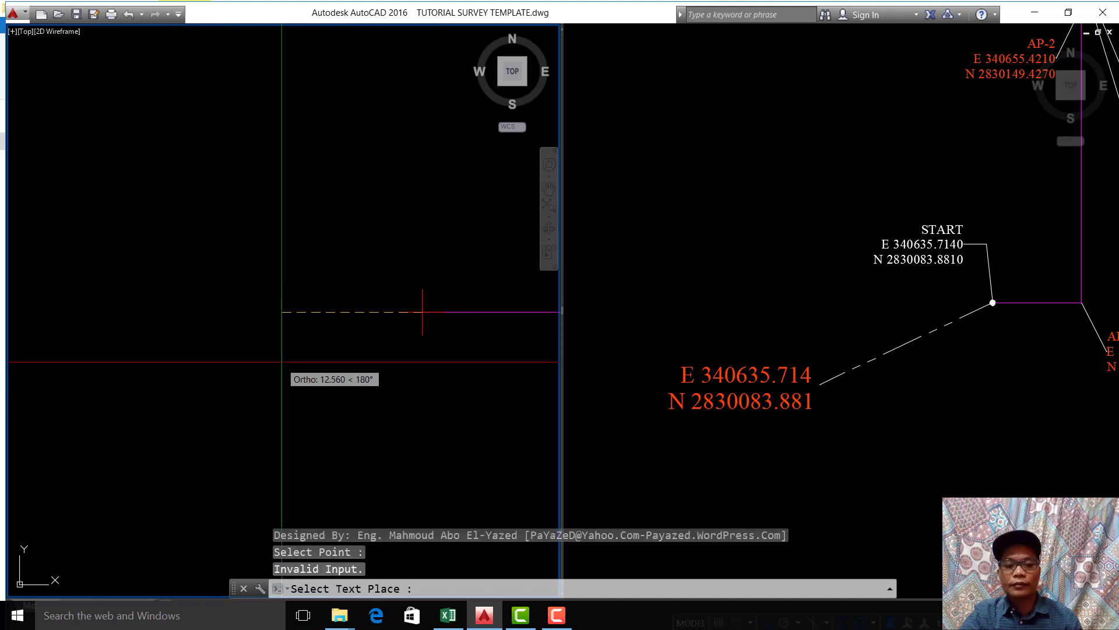
{"action": "key", "text": "F8"}
{"action": "left_click", "coordinate": [312, 260]}
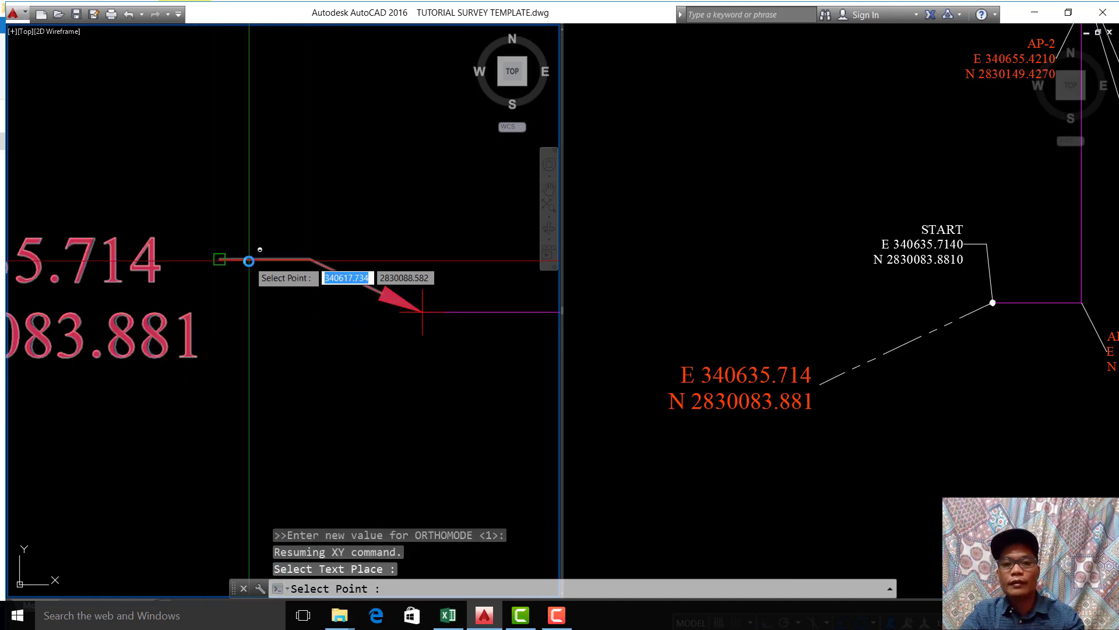
{"action": "middle_click_drag", "start_coordinate": [289, 389], "coordinate": [383, 404]}
{"action": "key", "text": "Return"}
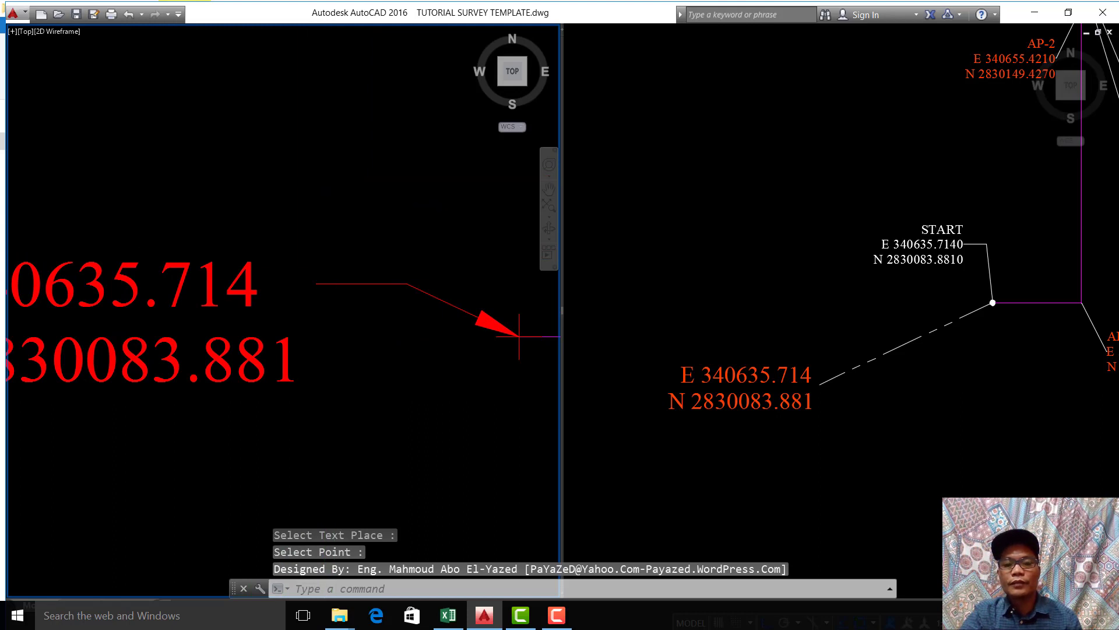
Step: Compare the new start label with the original coordinate text, and locate the AP-1 corner and its label on the original alignment
{"action": "scroll", "coordinate": [518, 335], "scroll_direction": "down", "scroll_amount": 3}
{"action": "scroll", "coordinate": [394, 328], "scroll_direction": "up", "scroll_amount": 2}
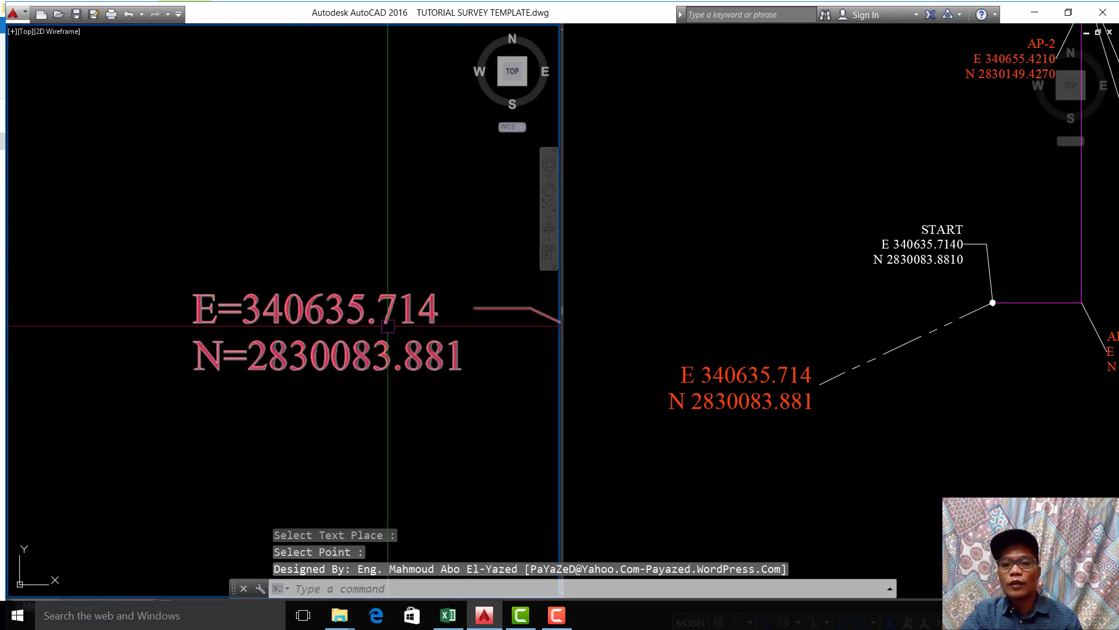
{"action": "left_click", "coordinate": [441, 368]}
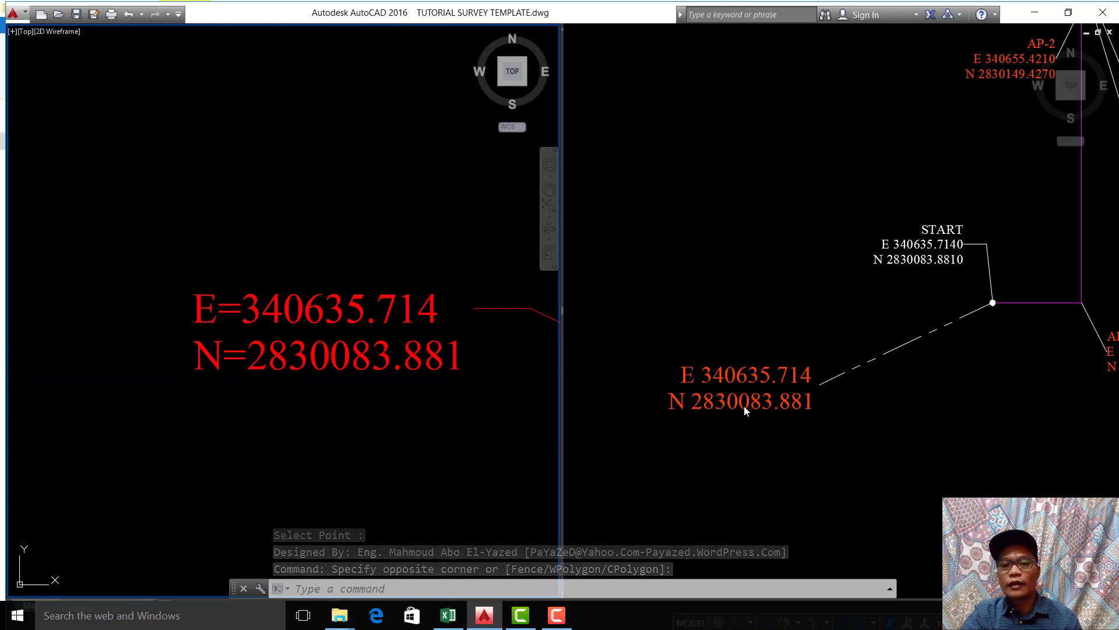
{"action": "left_click", "coordinate": [292, 395]}
{"action": "scroll", "coordinate": [260, 395], "scroll_direction": "down", "scroll_amount": 5}
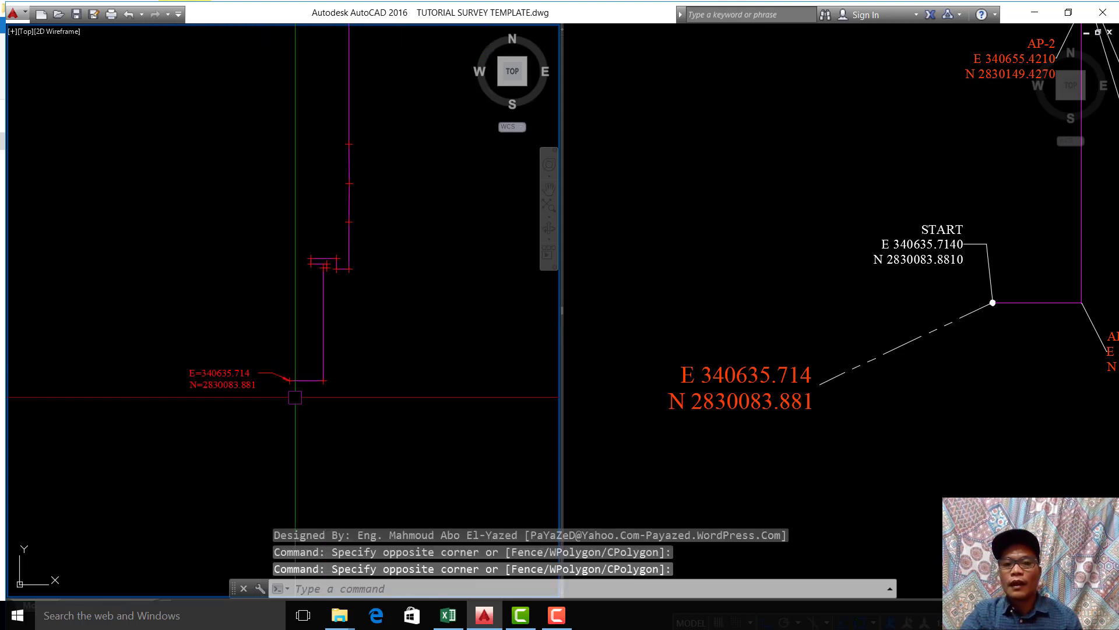
{"action": "left_click", "coordinate": [939, 430]}
{"action": "middle_click_drag", "start_coordinate": [905, 390], "coordinate": [657, 422]}
{"action": "scroll", "coordinate": [851, 413], "scroll_direction": "up", "scroll_amount": 4}
{"action": "scroll", "coordinate": [930, 399], "scroll_direction": "up", "scroll_amount": 2}
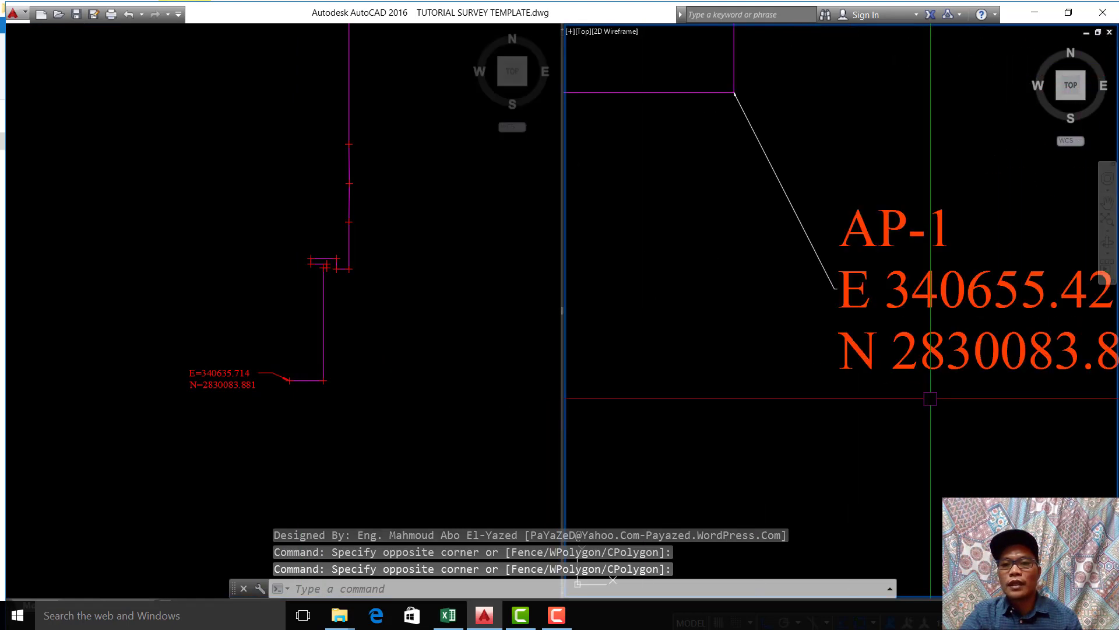
{"action": "left_click", "coordinate": [326, 321]}
{"action": "scroll", "coordinate": [368, 277], "scroll_direction": "up", "scroll_amount": 4}
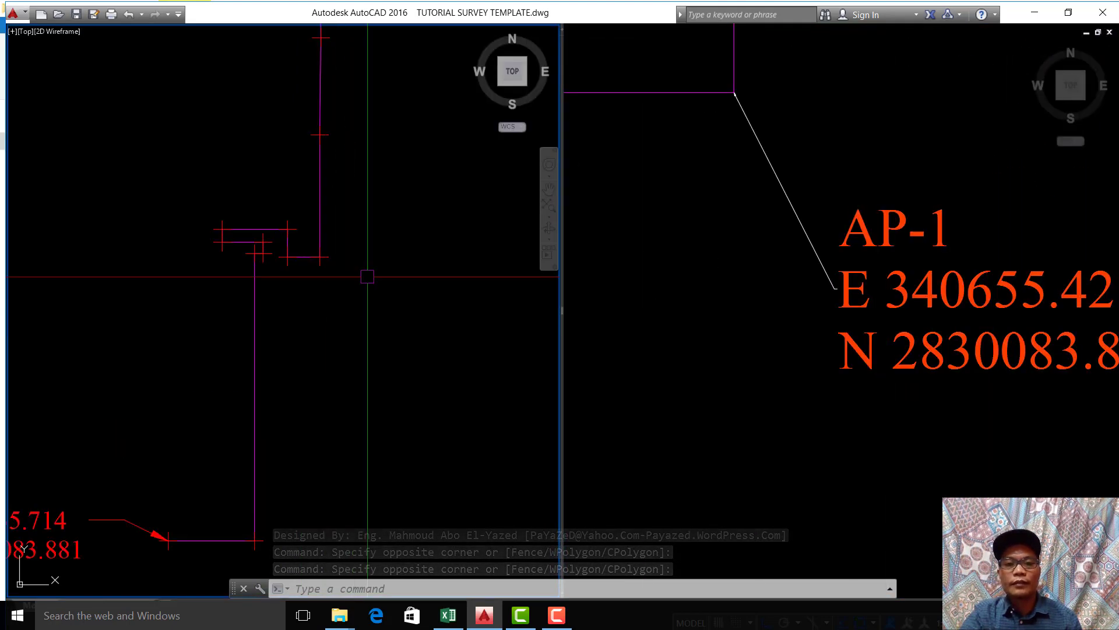
{"action": "scroll", "coordinate": [367, 277], "scroll_direction": "down", "scroll_amount": 4}
{"action": "left_click", "coordinate": [764, 282]}
{"action": "scroll", "coordinate": [810, 310], "scroll_direction": "down", "scroll_amount": 4}
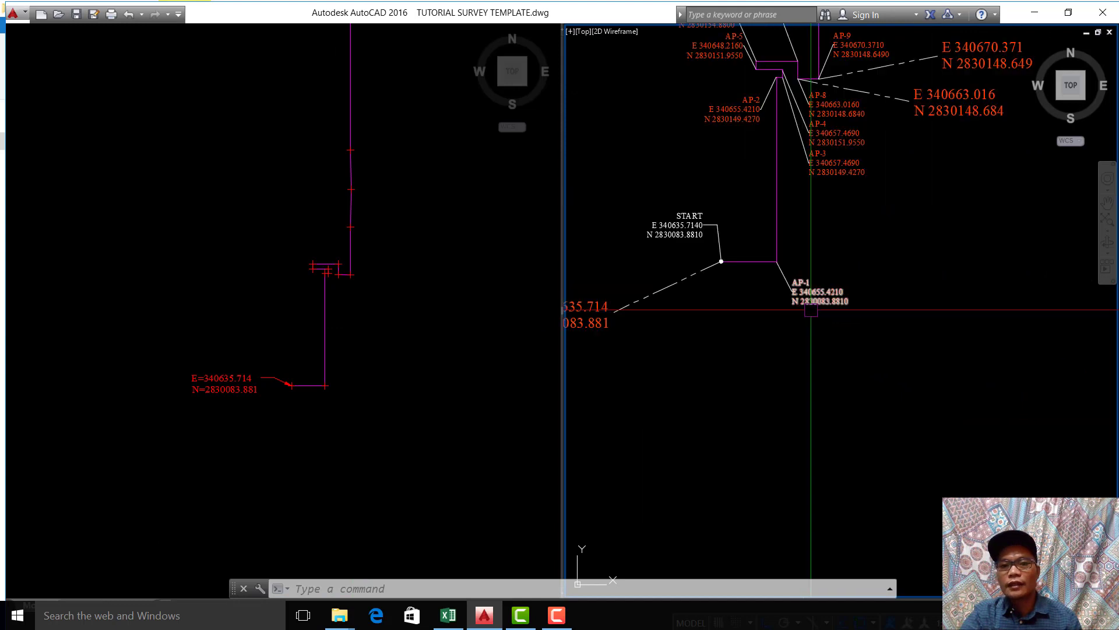
Step: Label the imported polyline's second point, the southern corner, with the XY command, placing the text down and to the right with Ortho off
{"action": "left_click", "coordinate": [352, 282]}
{"action": "scroll", "coordinate": [355, 373], "scroll_direction": "up", "scroll_amount": 5}
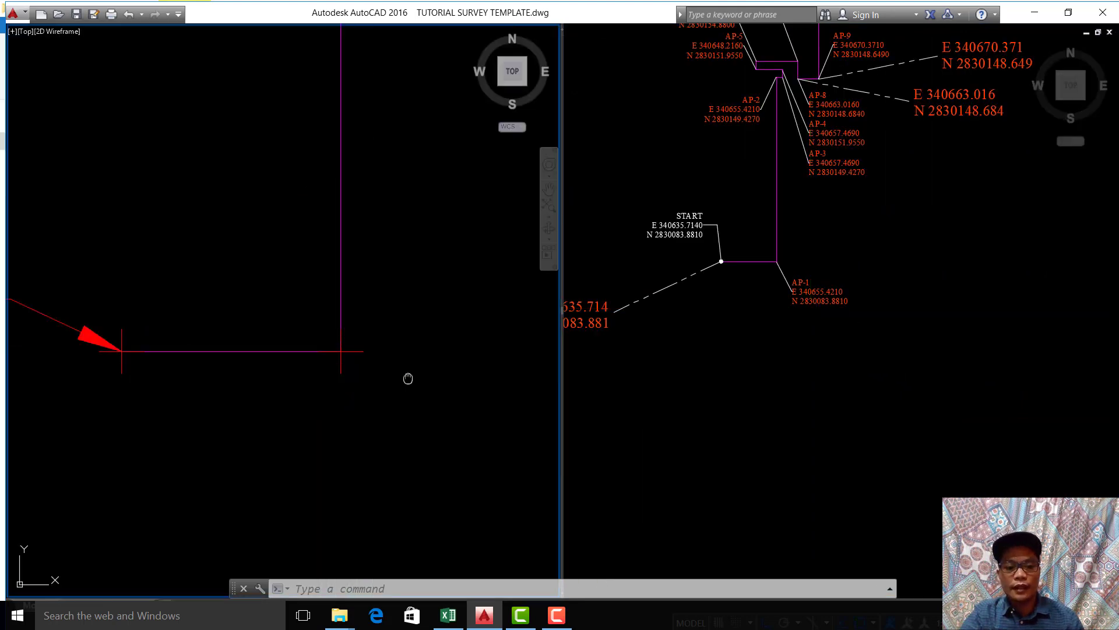
{"action": "type", "text": "XY"}
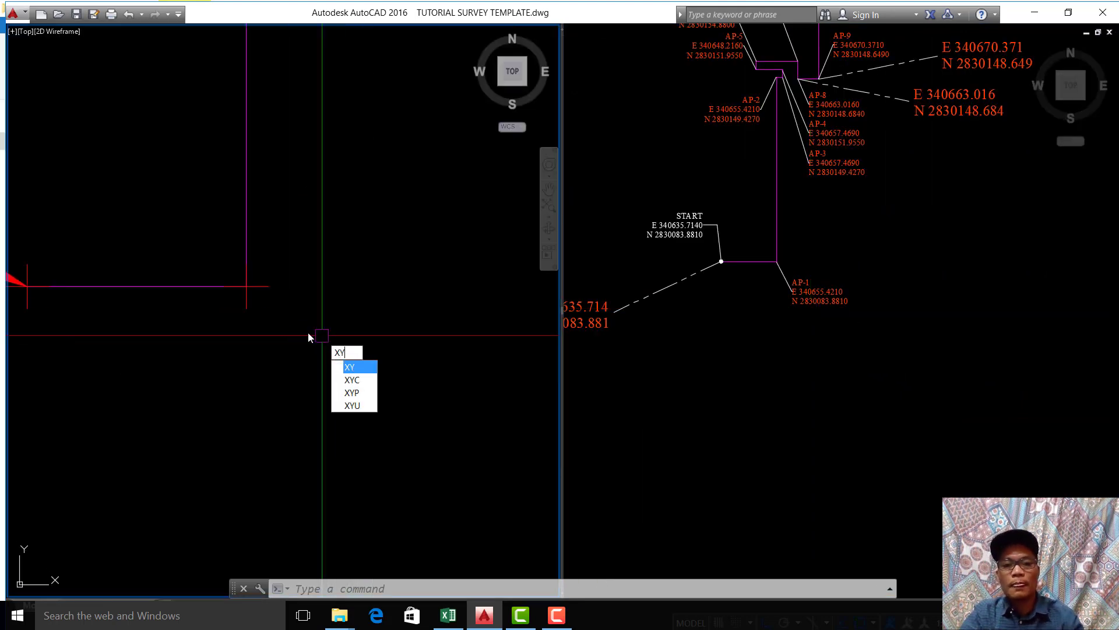
{"action": "key", "text": "Return"}
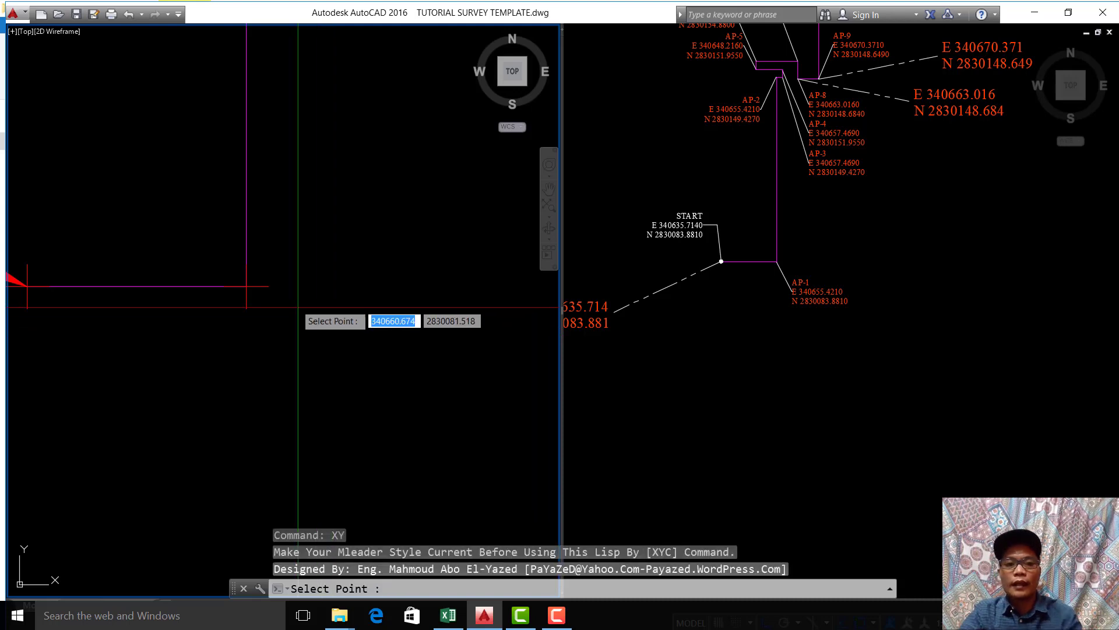
{"action": "left_click", "coordinate": [247, 287]}
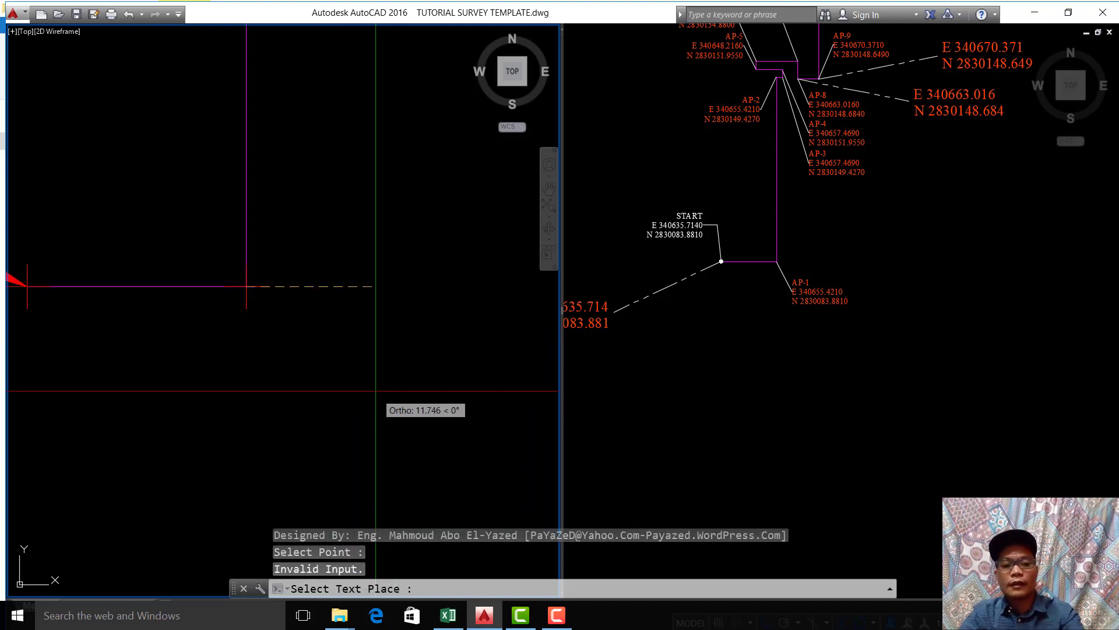
{"action": "key", "text": "F8"}
{"action": "left_click", "coordinate": [383, 357]}
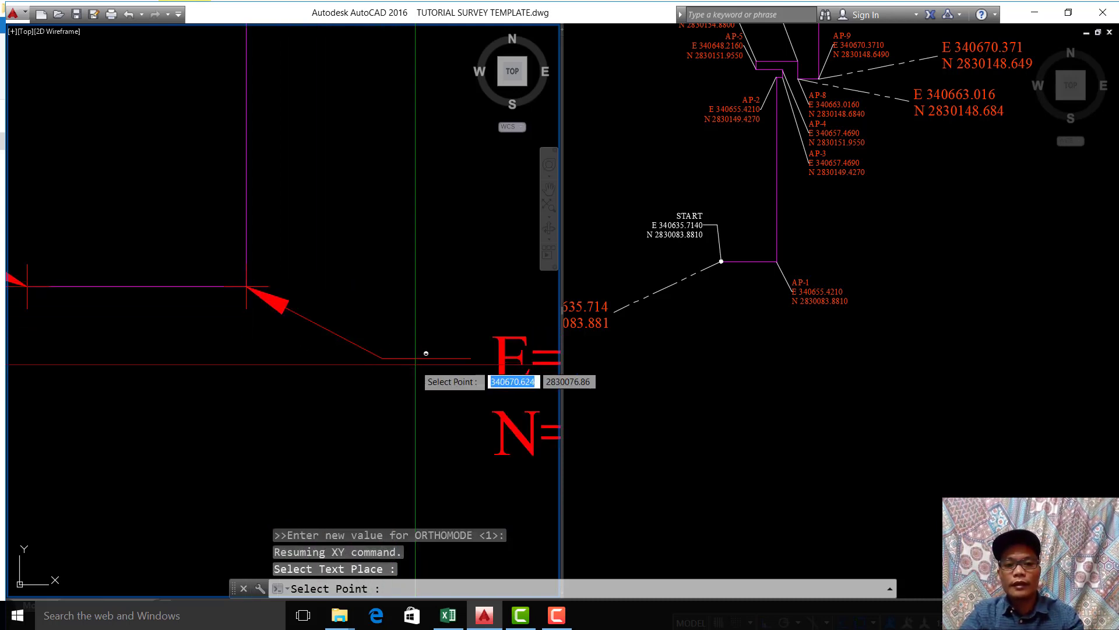
{"action": "scroll", "coordinate": [297, 377], "scroll_direction": "down", "scroll_amount": 8}
{"action": "middle_click_drag", "start_coordinate": [298, 378], "coordinate": [268, 372]}
{"action": "key", "text": "Return"}
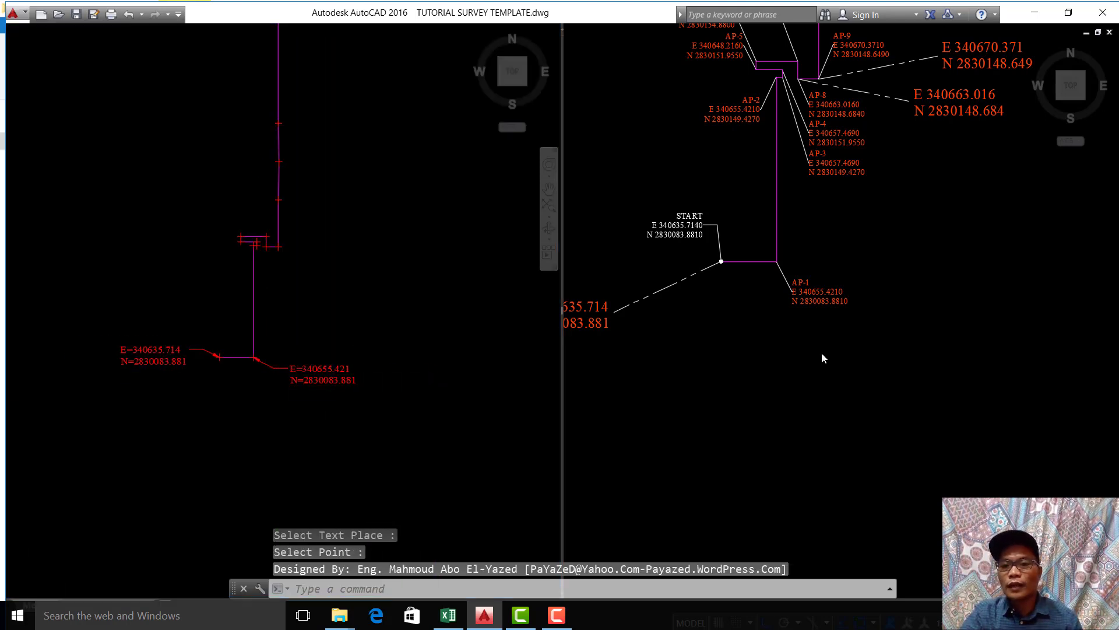
Step: Examine the AP-1 coordinate label on the original alignment to check it against the new corner label
{"action": "left_click", "coordinate": [821, 358]}
{"action": "scroll", "coordinate": [835, 299], "scroll_direction": "up", "scroll_amount": 6}
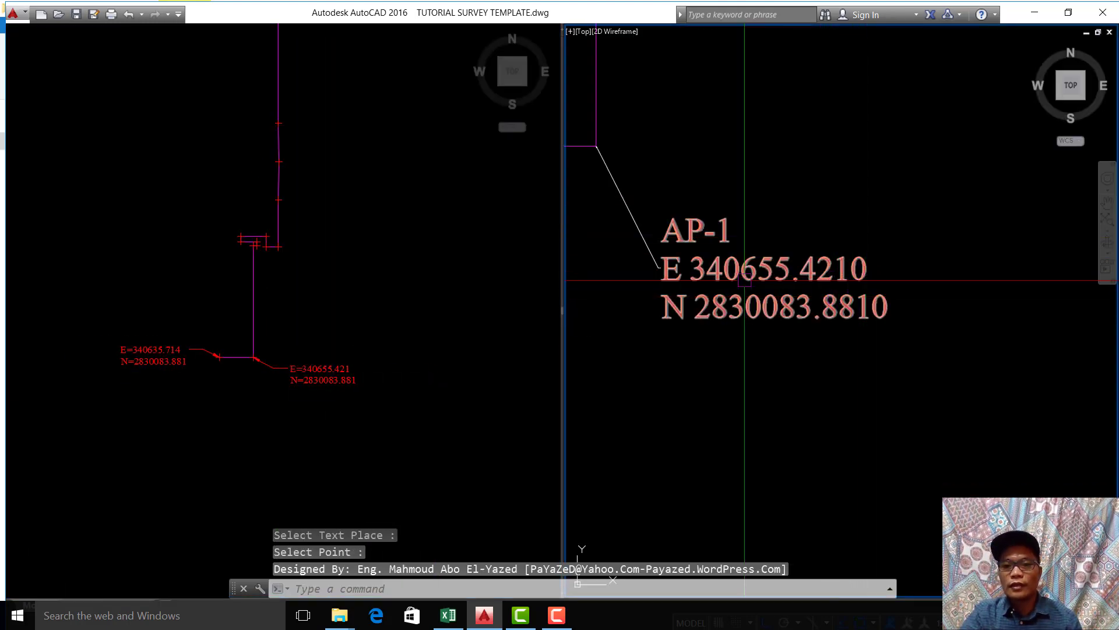
{"action": "scroll", "coordinate": [860, 260], "scroll_direction": "up", "scroll_amount": 4}
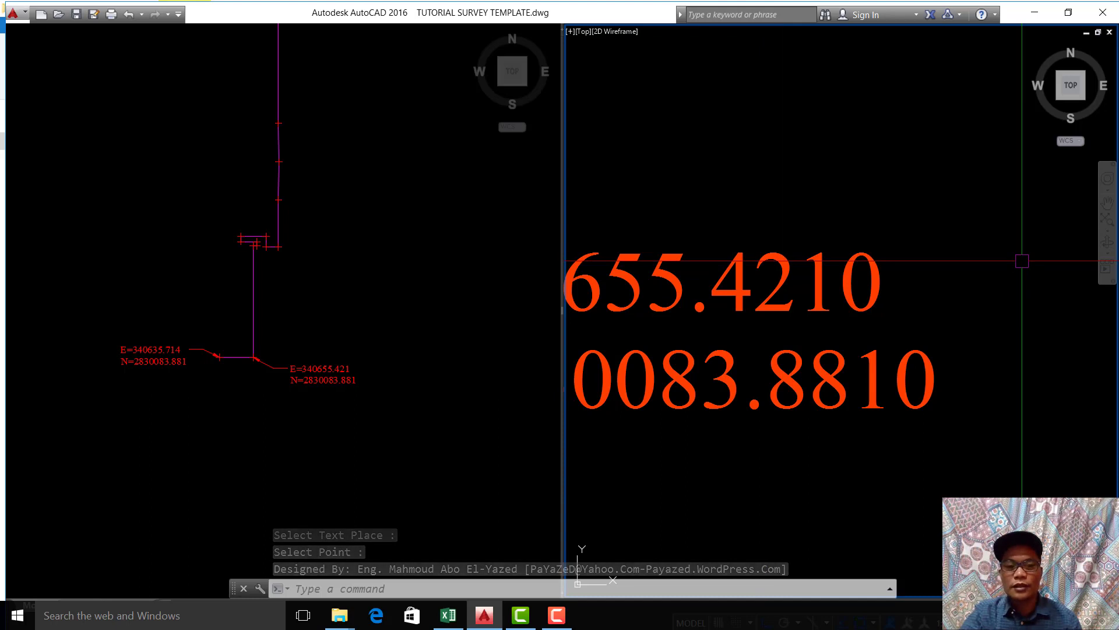
{"action": "scroll", "coordinate": [1022, 261], "scroll_direction": "down", "scroll_amount": 3}
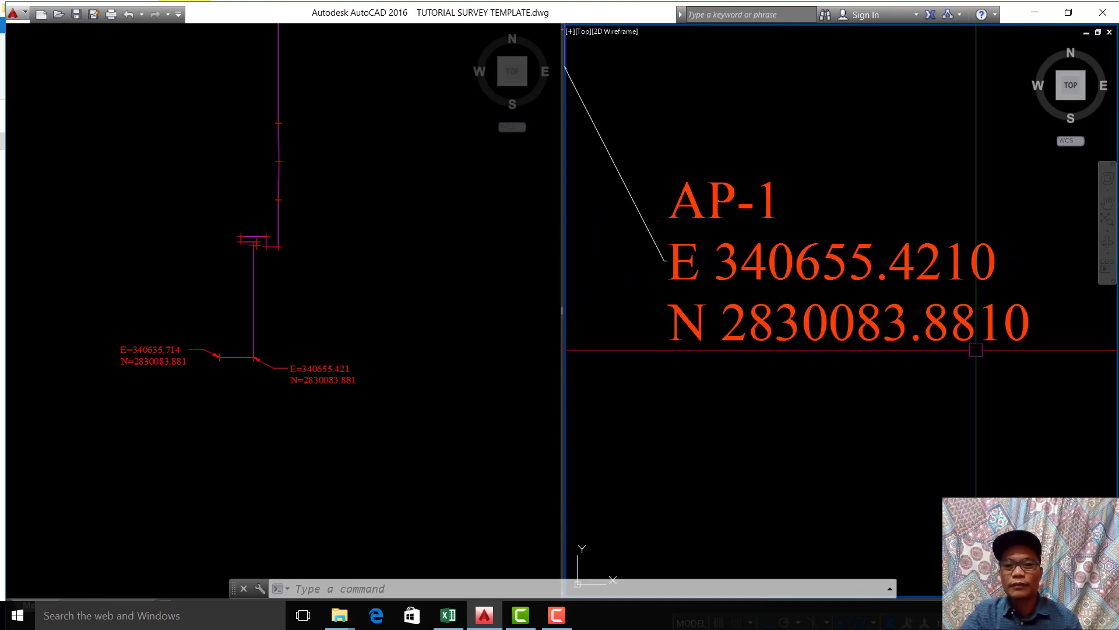
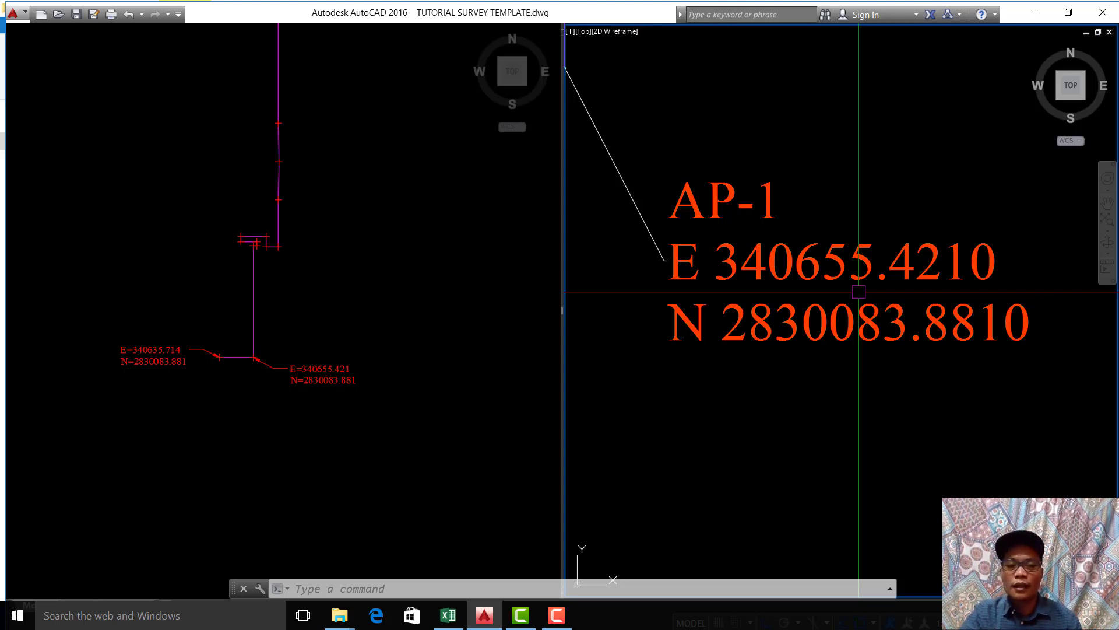
Step: Locate the AP-2 corner and its coordinate label on the original alignment, north of AP-1
{"action": "left_click", "coordinate": [276, 495]}
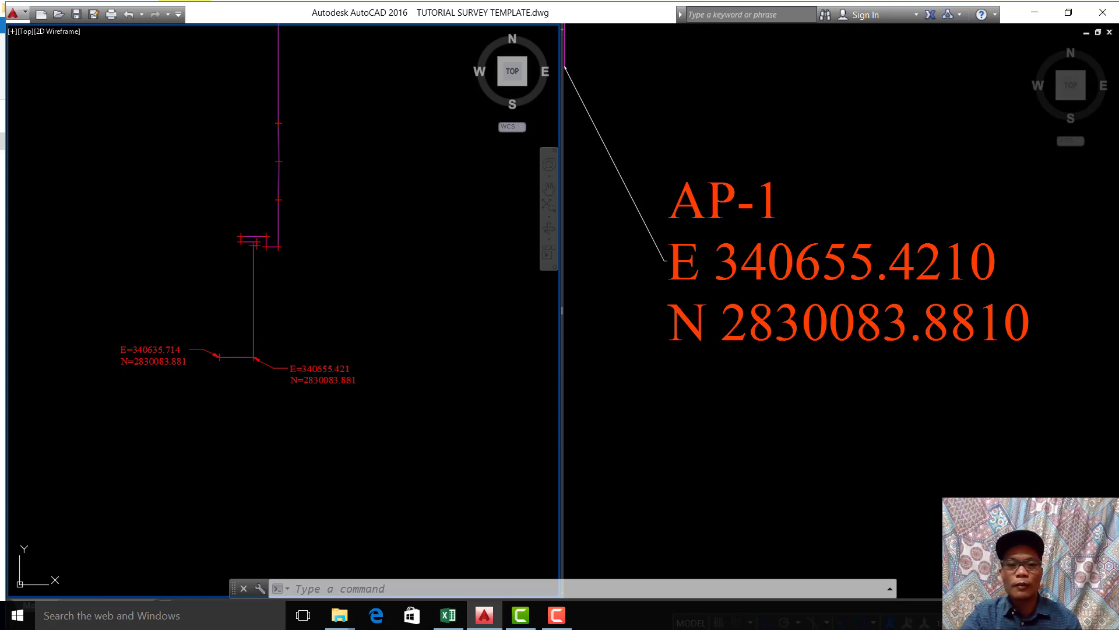
{"action": "scroll", "coordinate": [256, 273], "scroll_direction": "up", "scroll_amount": 2}
{"action": "middle_click_drag", "start_coordinate": [255, 273], "coordinate": [250, 311]}
{"action": "left_click", "coordinate": [858, 323]}
{"action": "scroll", "coordinate": [858, 325], "scroll_direction": "down", "scroll_amount": 4}
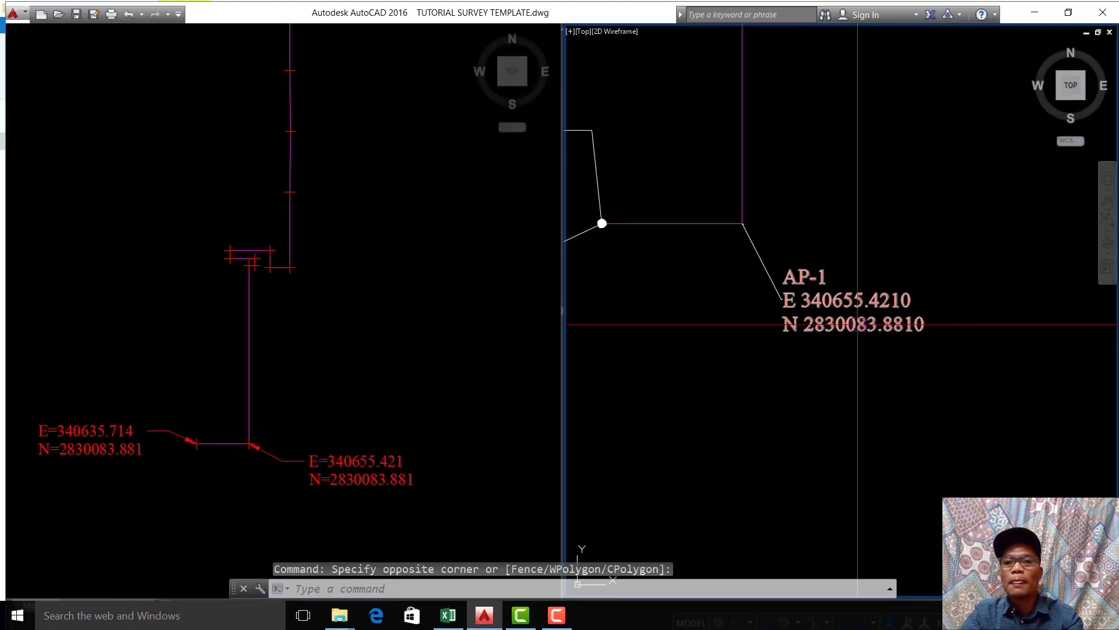
{"action": "scroll", "coordinate": [858, 325], "scroll_direction": "down", "scroll_amount": 2}
{"action": "middle_click_drag", "start_coordinate": [857, 324], "coordinate": [869, 475]}
{"action": "scroll", "coordinate": [878, 397], "scroll_direction": "down", "scroll_amount": 4}
{"action": "scroll", "coordinate": [837, 337], "scroll_direction": "up", "scroll_amount": 8}
{"action": "middle_click_drag", "start_coordinate": [833, 350], "coordinate": [878, 247]}
Step: Label the imported polyline's third point, matching AP-2, with the XY command, placing the text down and to the left with Ortho off
{"action": "left_click", "coordinate": [347, 362]}
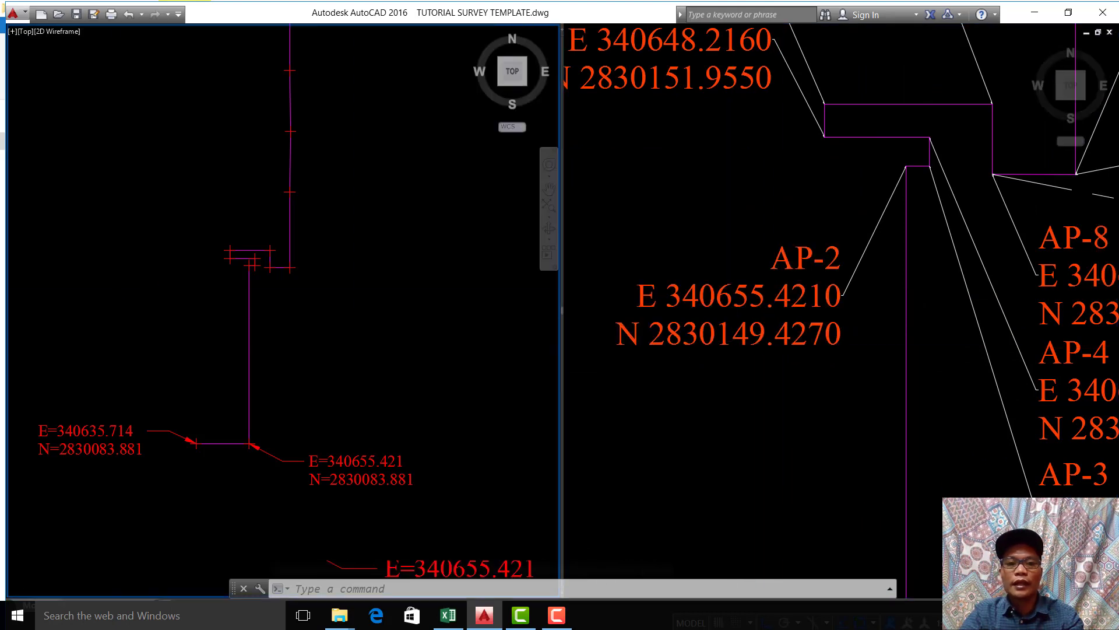
{"action": "scroll", "coordinate": [369, 240], "scroll_direction": "up", "scroll_amount": 5}
{"action": "middle_click_drag", "start_coordinate": [397, 293], "coordinate": [343, 280]}
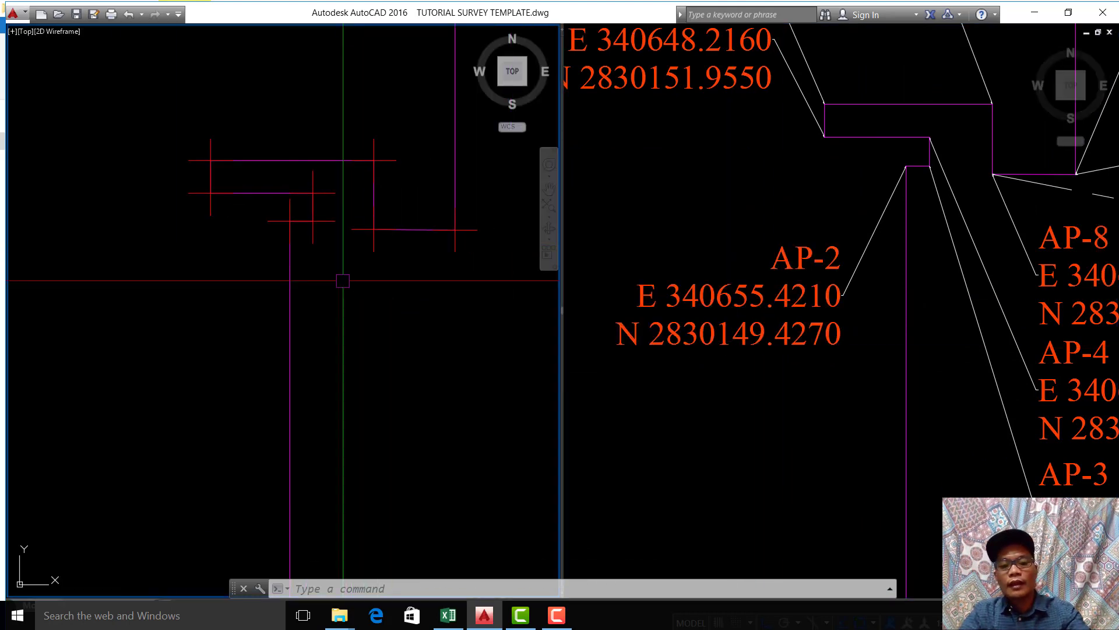
{"action": "type", "text": "Y"}
{"action": "key", "text": "Return"}
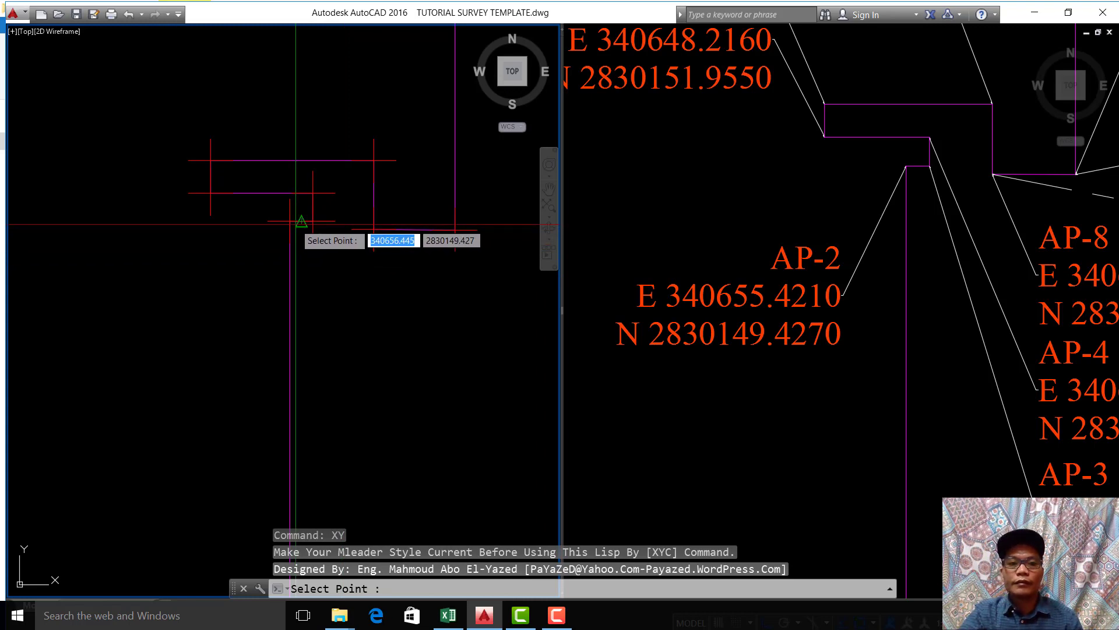
{"action": "left_click", "coordinate": [289, 221]}
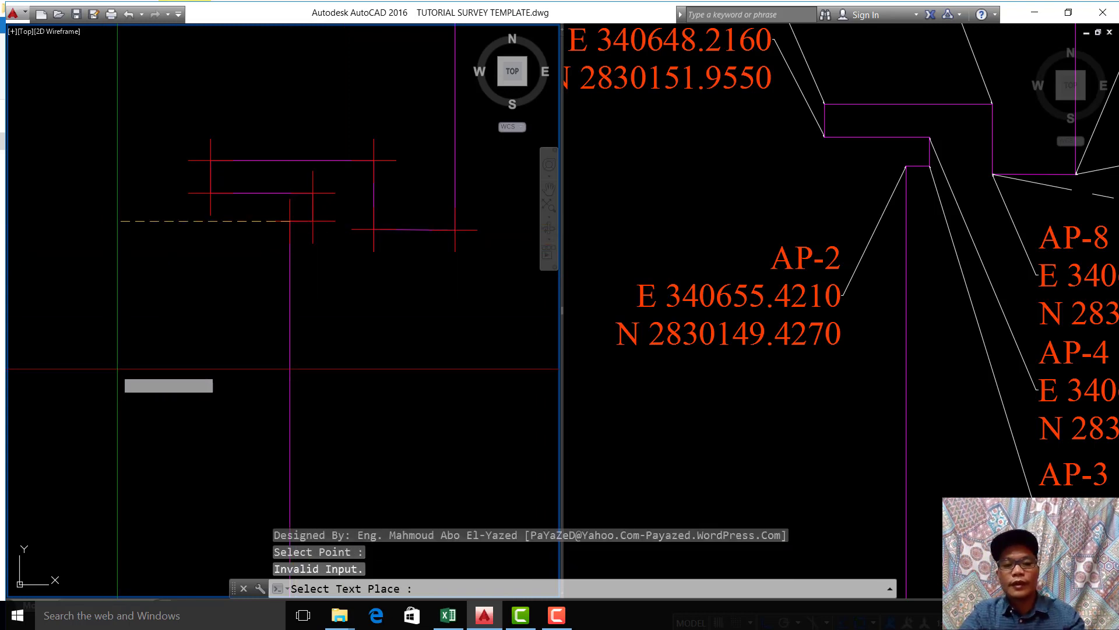
{"action": "key", "text": "F8"}
{"action": "left_click", "coordinate": [148, 328]}
{"action": "scroll", "coordinate": [303, 391], "scroll_direction": "down", "scroll_amount": 3}
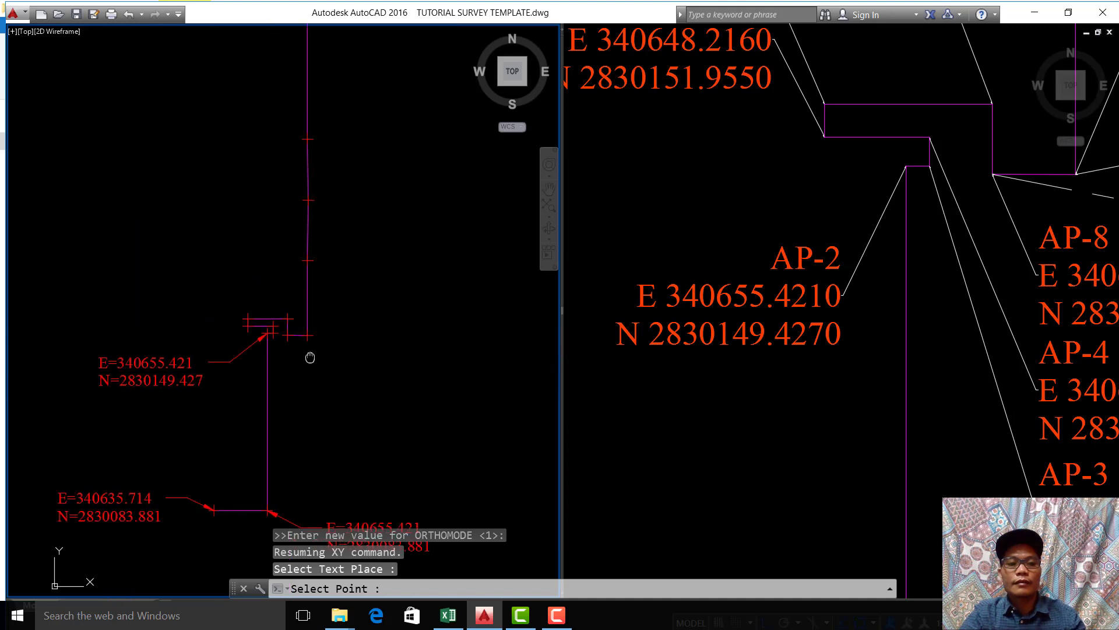
{"action": "key", "text": "Escape"}
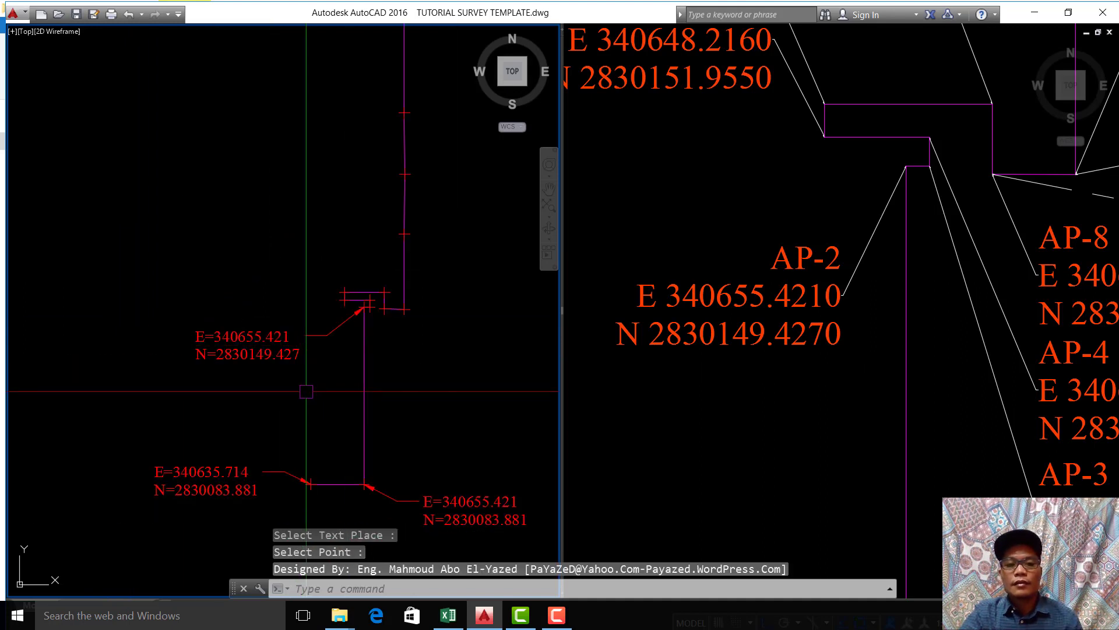
Step: Compare the new third-point label with the original AP-2 text, and locate the adjoining point on the imported polyline
{"action": "left_click", "coordinate": [904, 395]}
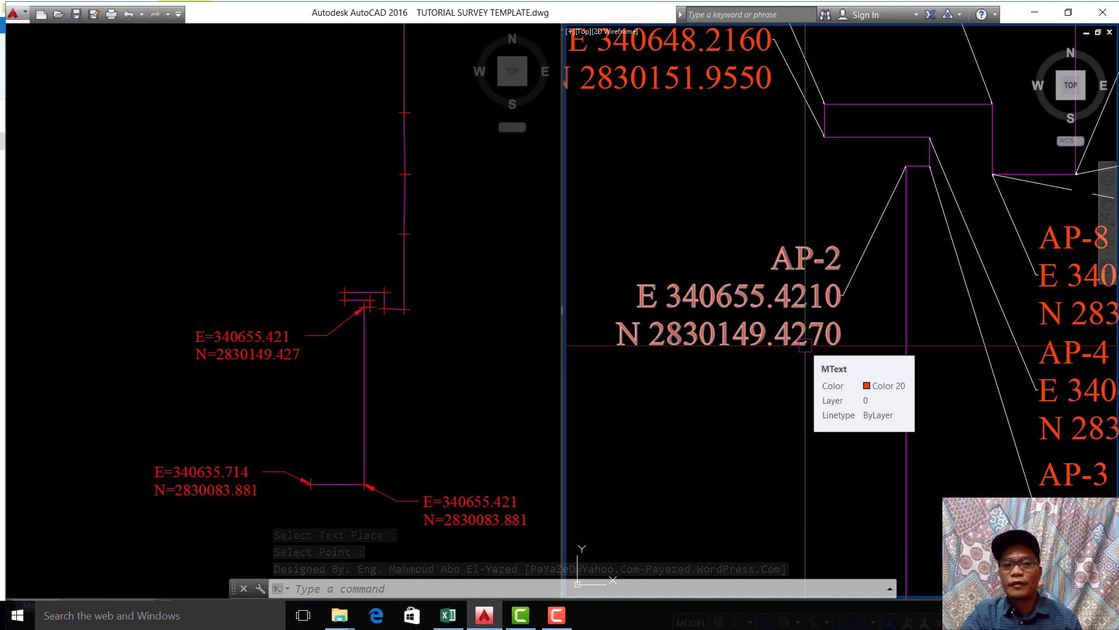
{"action": "scroll", "coordinate": [787, 327], "scroll_direction": "down", "scroll_amount": 6}
{"action": "scroll", "coordinate": [832, 376], "scroll_direction": "up", "scroll_amount": 4}
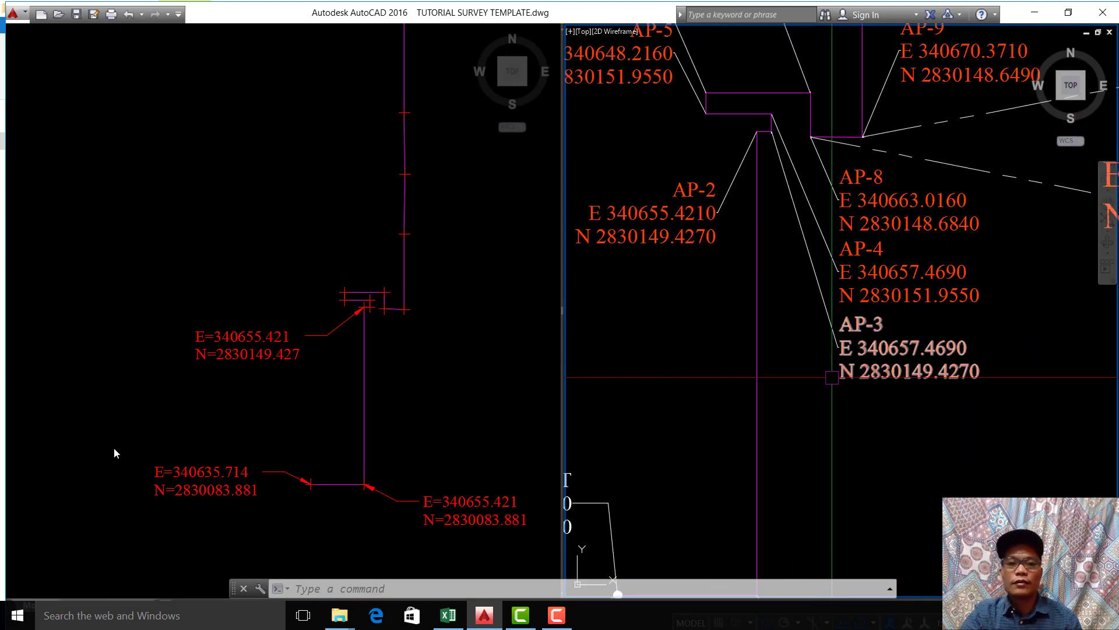
{"action": "left_click", "coordinate": [403, 397]}
{"action": "scroll", "coordinate": [435, 371], "scroll_direction": "up", "scroll_amount": 4}
{"action": "middle_click_drag", "start_coordinate": [445, 388], "coordinate": [344, 436]}
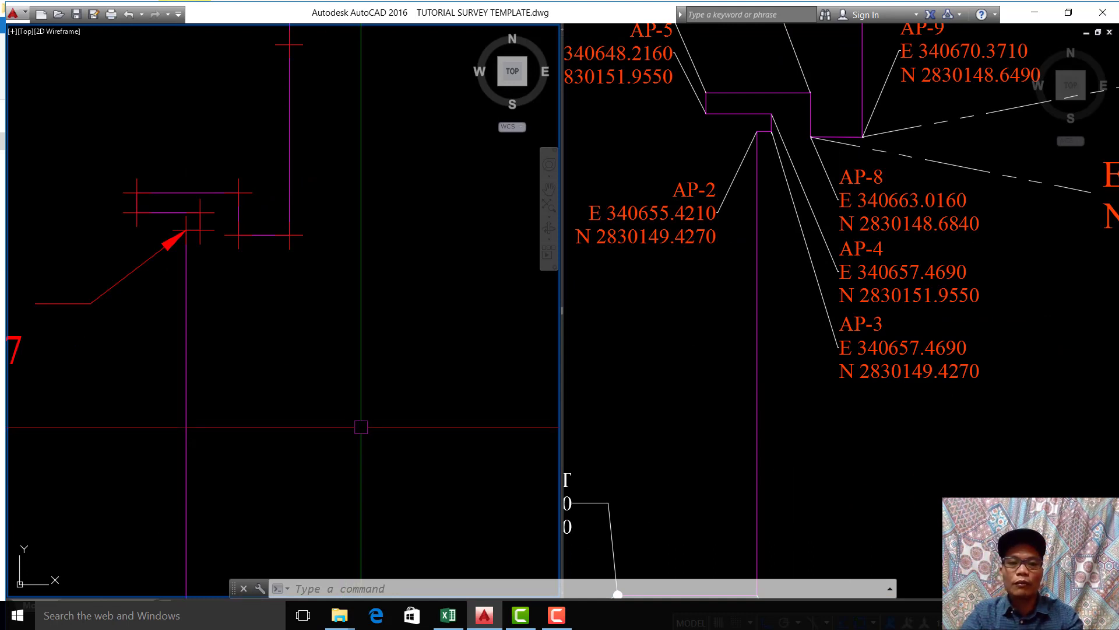
Step: Examine the original alignment's layout and its corner labels around AP-3, AP-4 and AP-8
{"action": "left_click", "coordinate": [830, 337]}
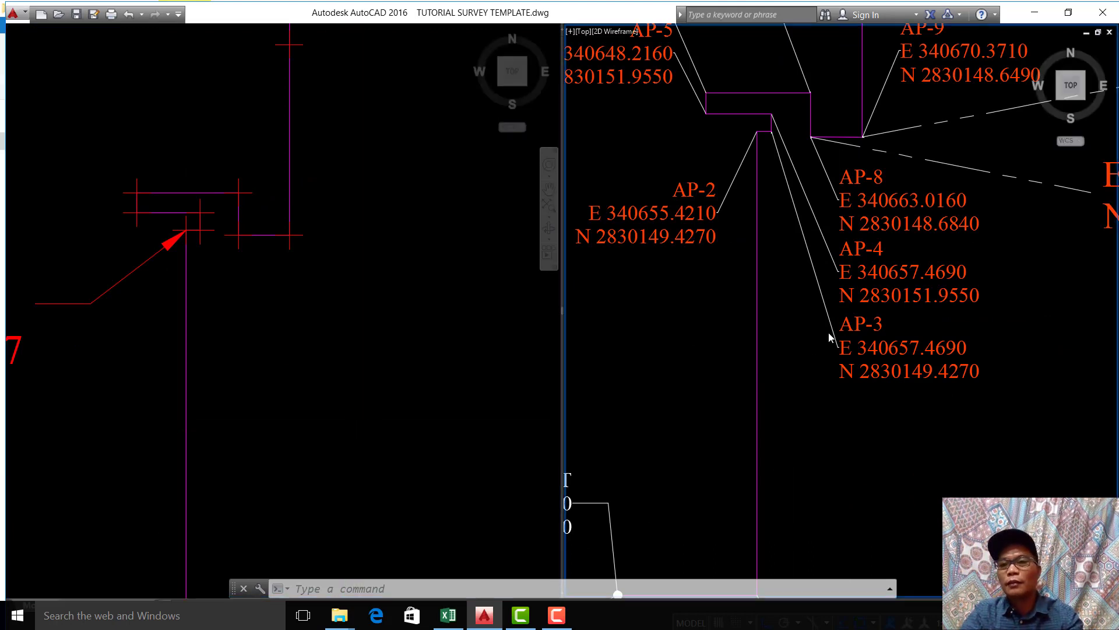
{"action": "scroll", "coordinate": [833, 338], "scroll_direction": "down", "scroll_amount": 8}
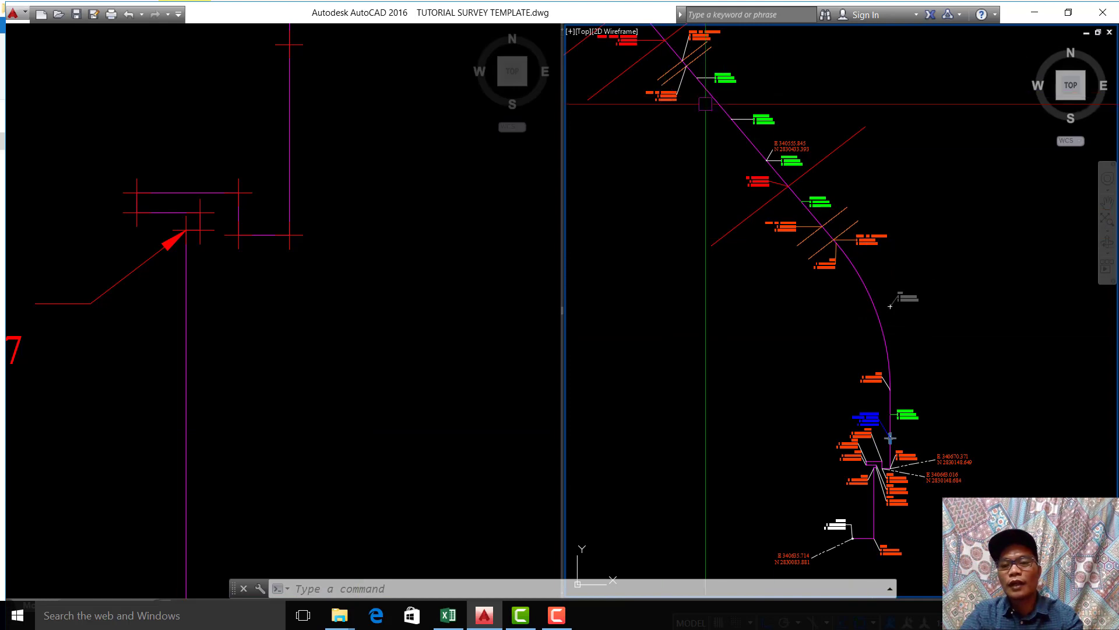
{"action": "scroll", "coordinate": [706, 104], "scroll_direction": "down", "scroll_amount": 5}
{"action": "scroll", "coordinate": [791, 149], "scroll_direction": "up", "scroll_amount": 3}
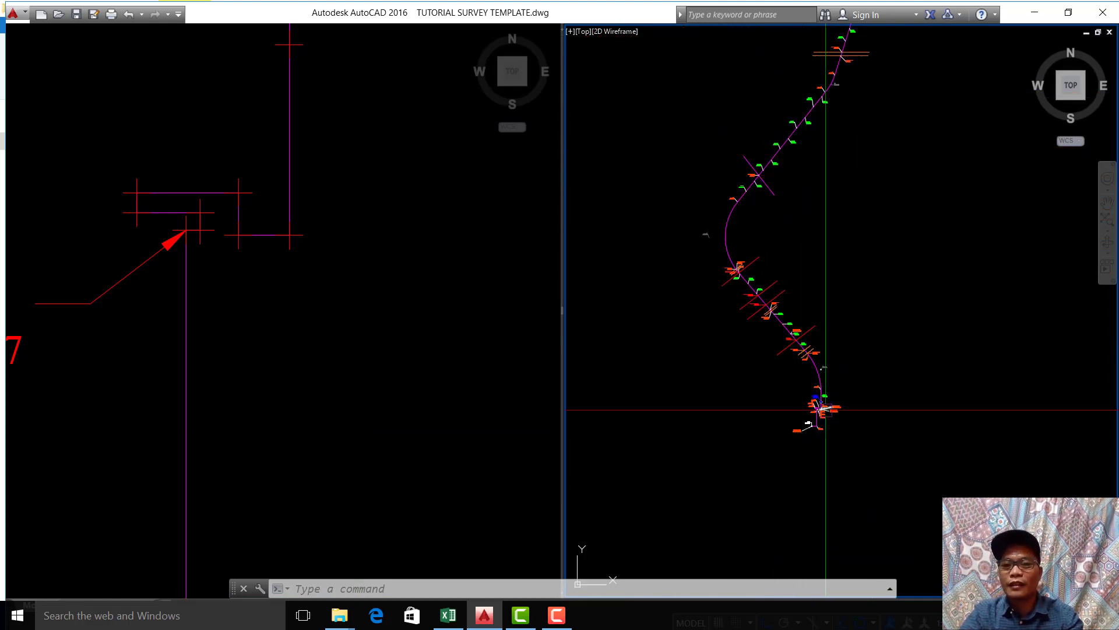
{"action": "scroll", "coordinate": [816, 408], "scroll_direction": "up", "scroll_amount": 8}
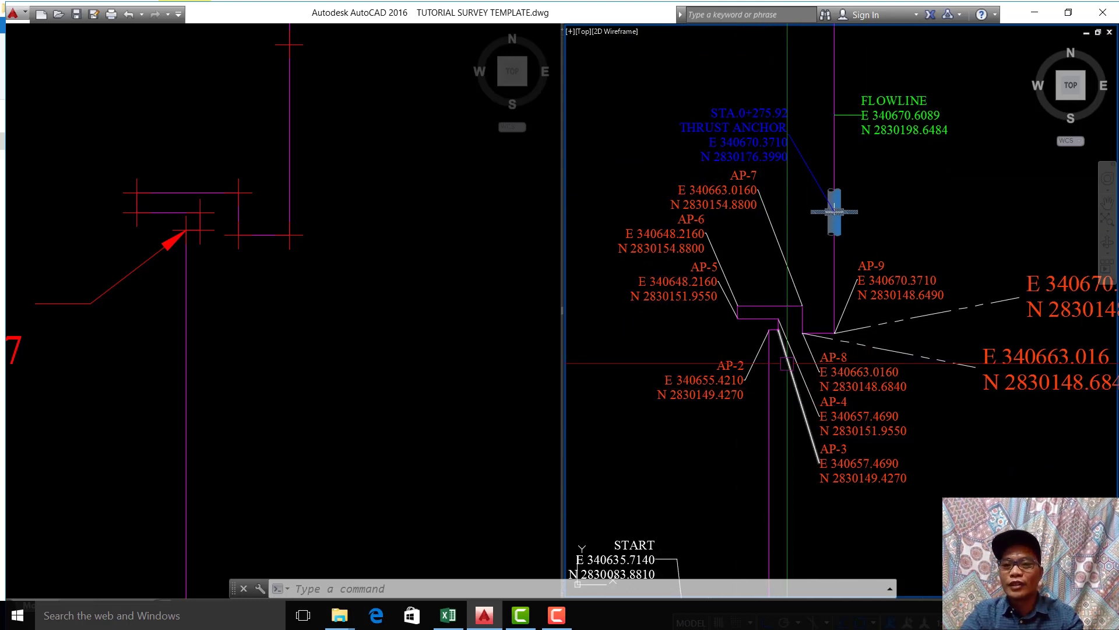
{"action": "middle_click_drag", "start_coordinate": [763, 405], "coordinate": [786, 295]}
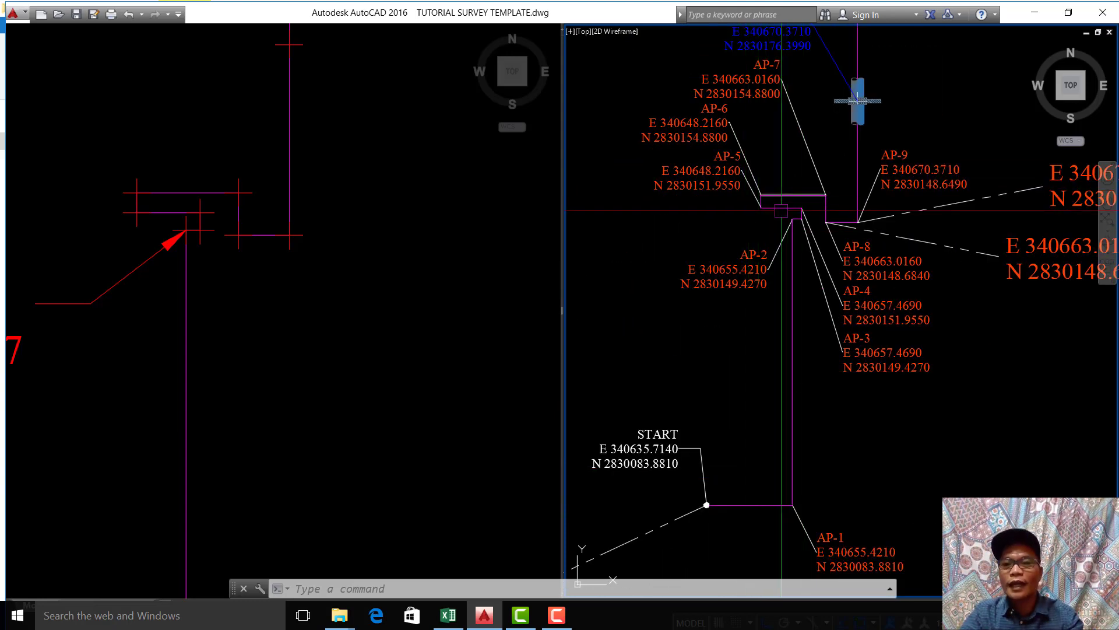
{"action": "scroll", "coordinate": [809, 235], "scroll_direction": "up", "scroll_amount": 3}
{"action": "scroll", "coordinate": [809, 235], "scroll_direction": "down", "scroll_amount": 5}
{"action": "scroll", "coordinate": [847, 286], "scroll_direction": "up", "scroll_amount": 6}
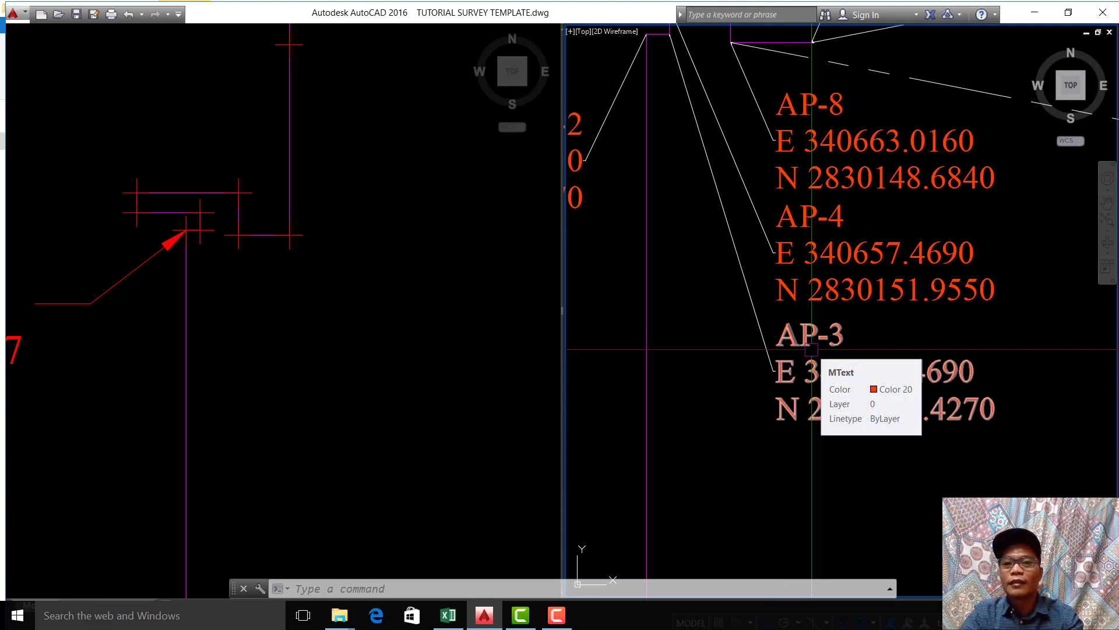
{"action": "middle_click_drag", "start_coordinate": [815, 316], "coordinate": [828, 336]}
{"action": "type", "text": "LE"}
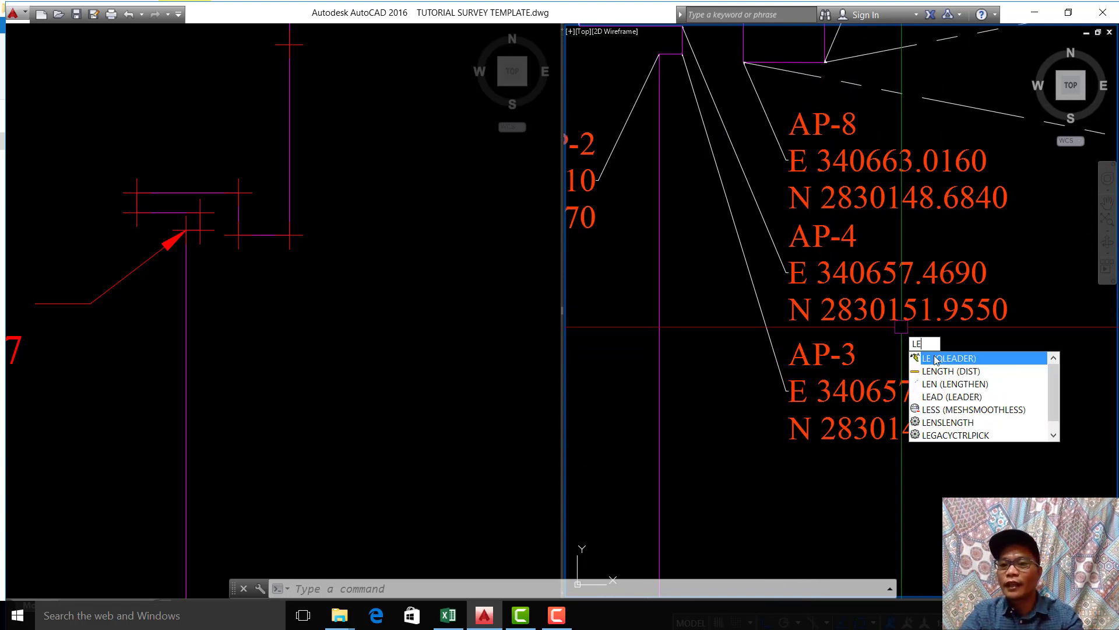
{"action": "key", "text": "Return"}
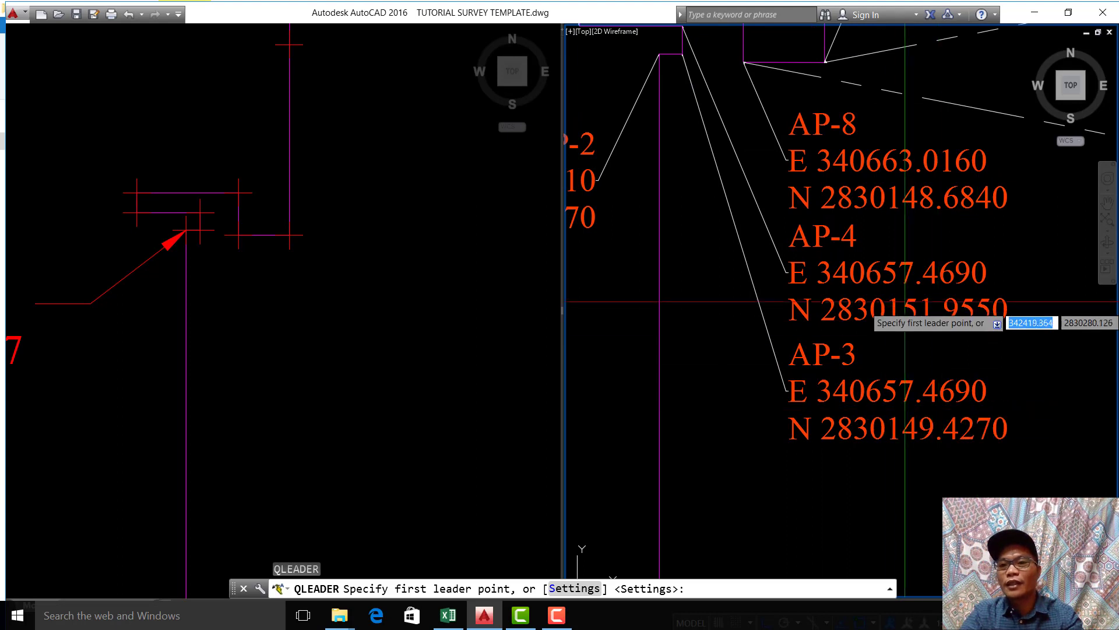
{"action": "key", "text": "Escape"}
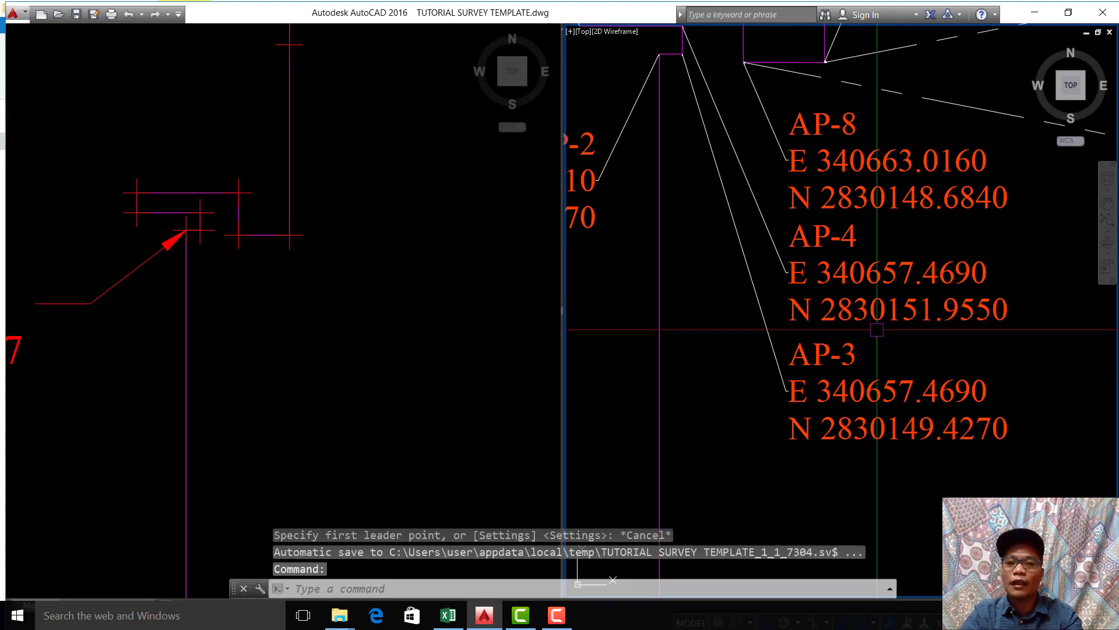
{"action": "scroll", "coordinate": [877, 333], "scroll_direction": "down", "scroll_amount": 2}
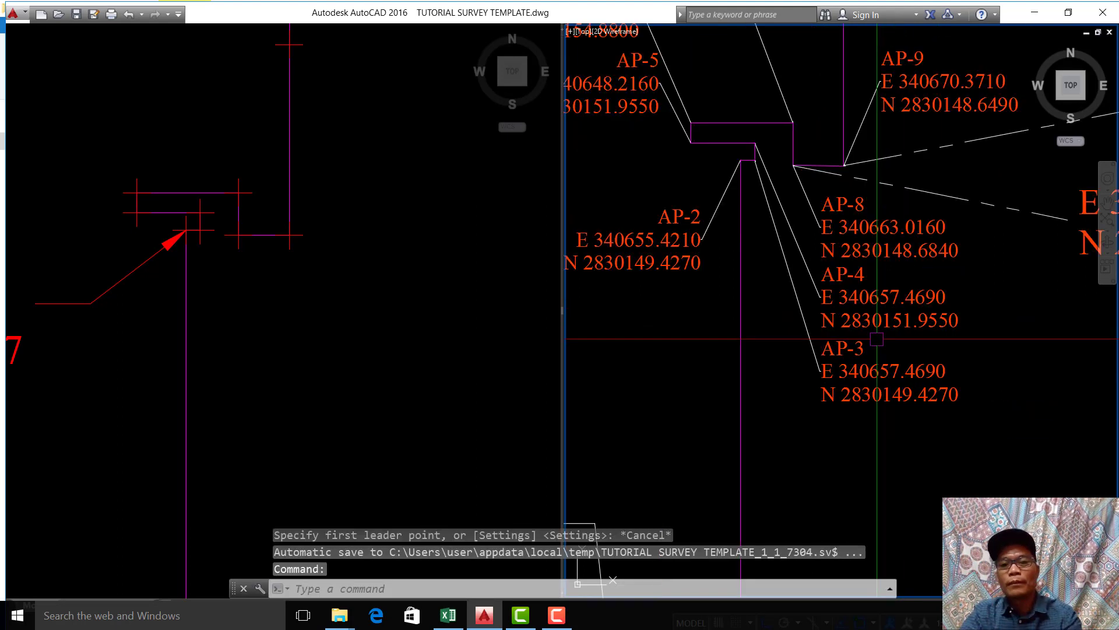
{"action": "key", "text": "Escape"}
{"action": "left_click", "coordinate": [236, 307]}
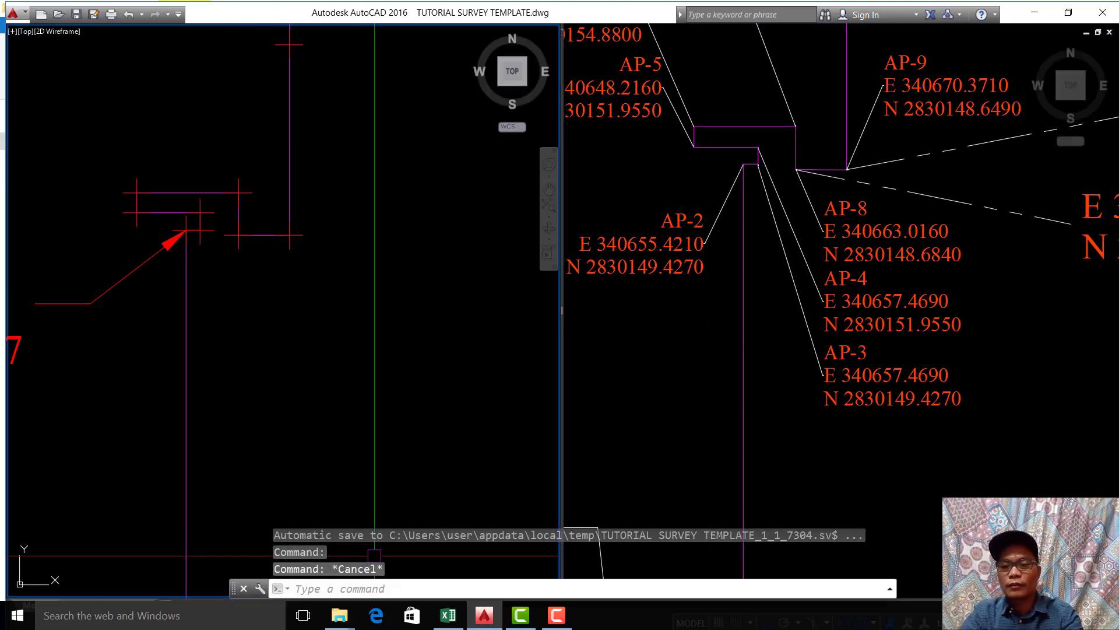
{"action": "double_click", "coordinate": [280, 407]}
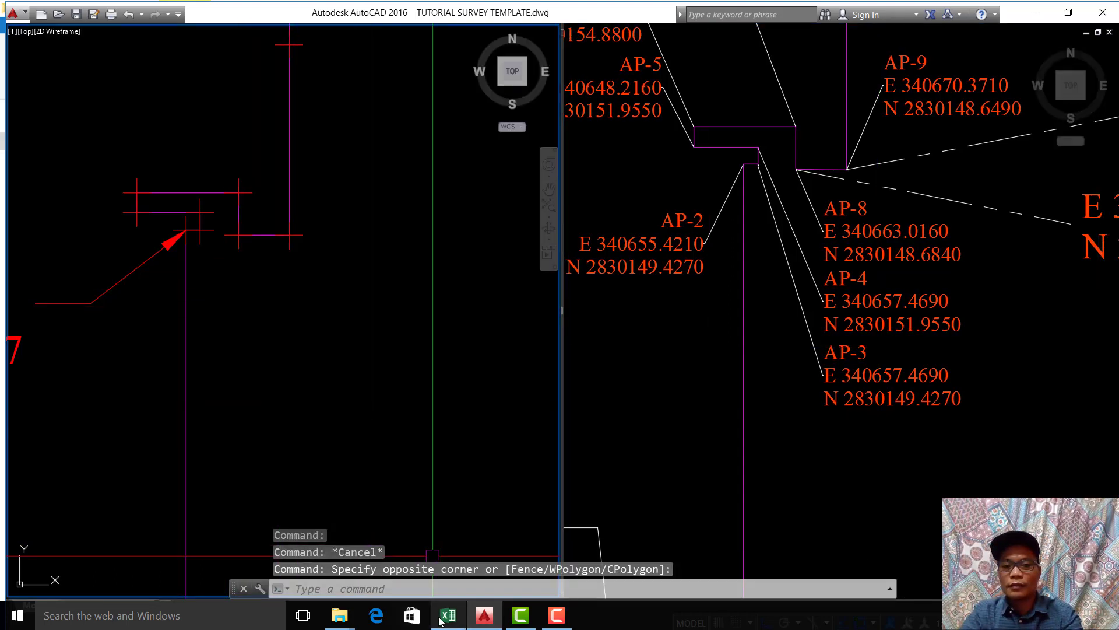
{"action": "mouse_move", "coordinate": [441, 619]}
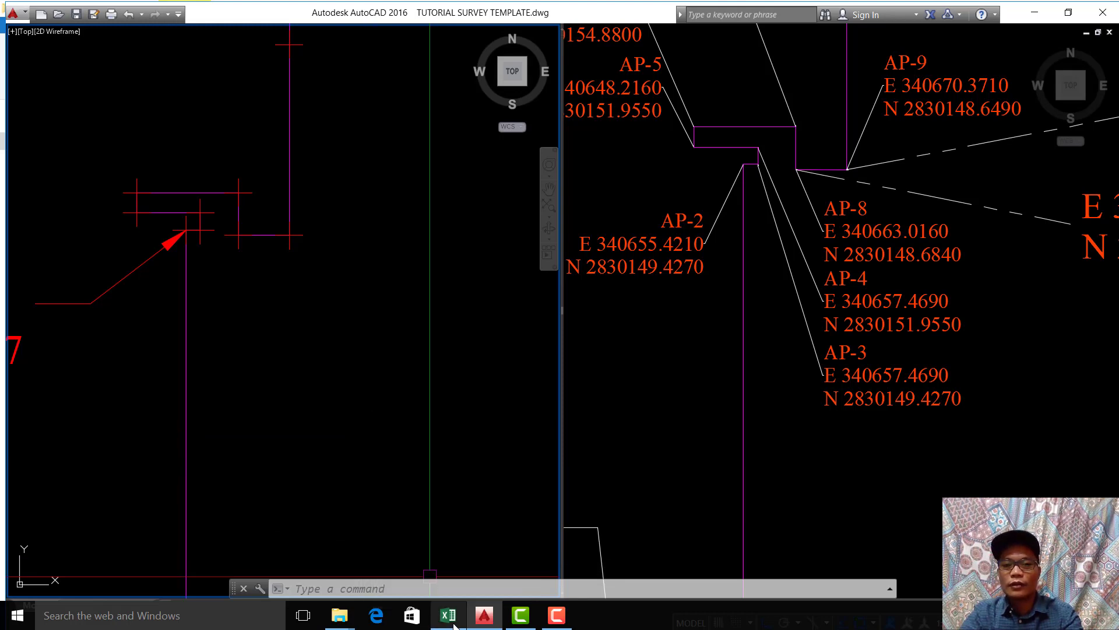
{"action": "mouse_move", "coordinate": [454, 625]}
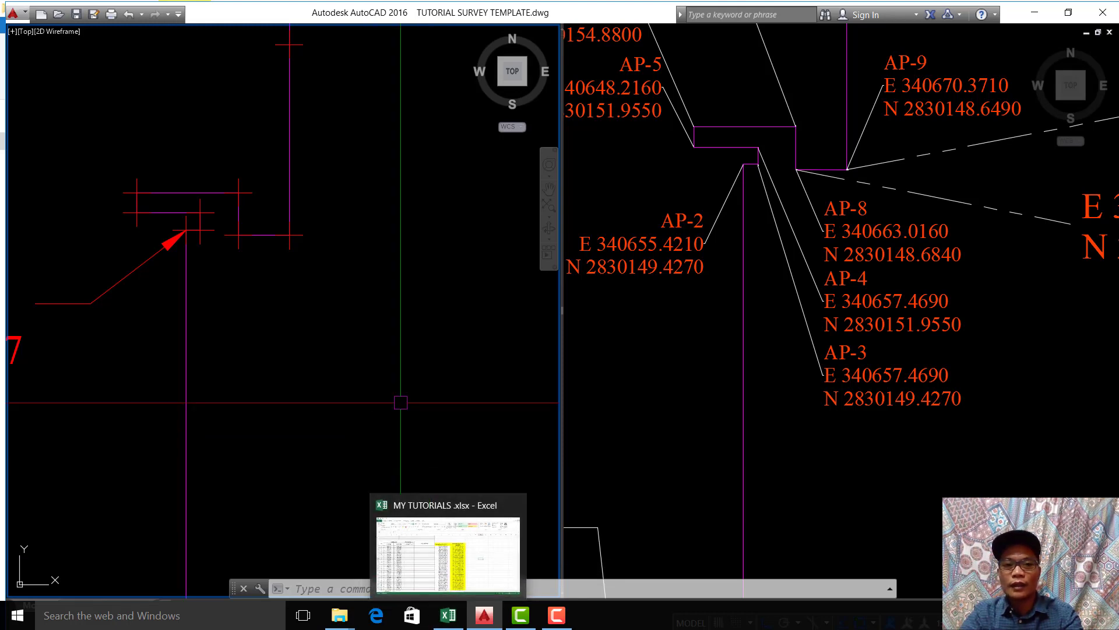
{"action": "left_click", "coordinate": [394, 390]}
{"action": "key", "text": "Escape"}
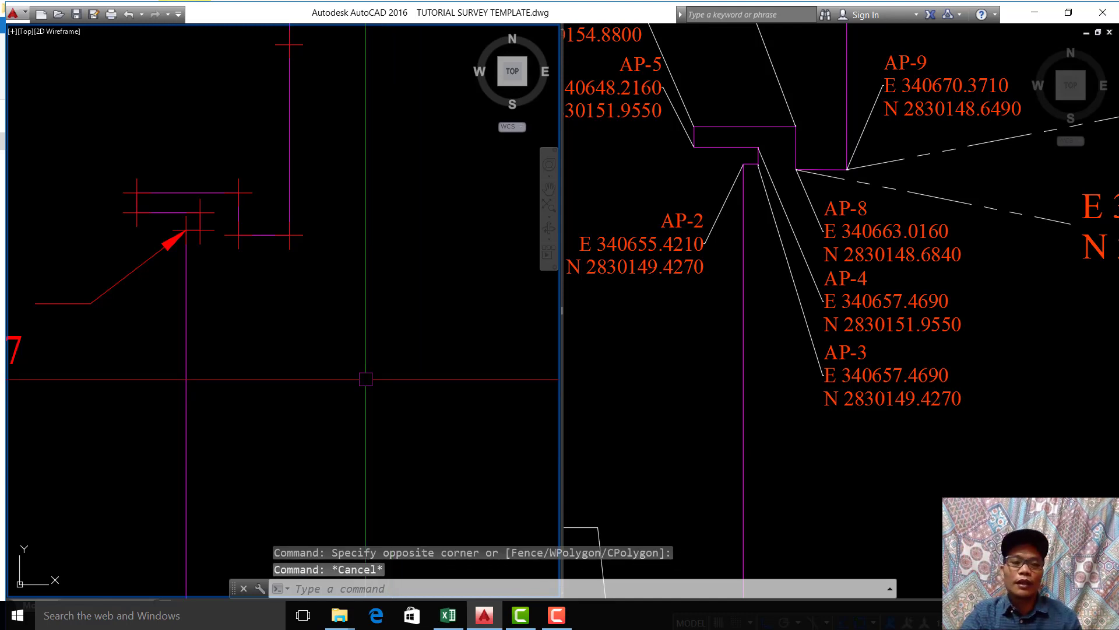
{"action": "middle_click_drag", "start_coordinate": [349, 362], "coordinate": [322, 326]}
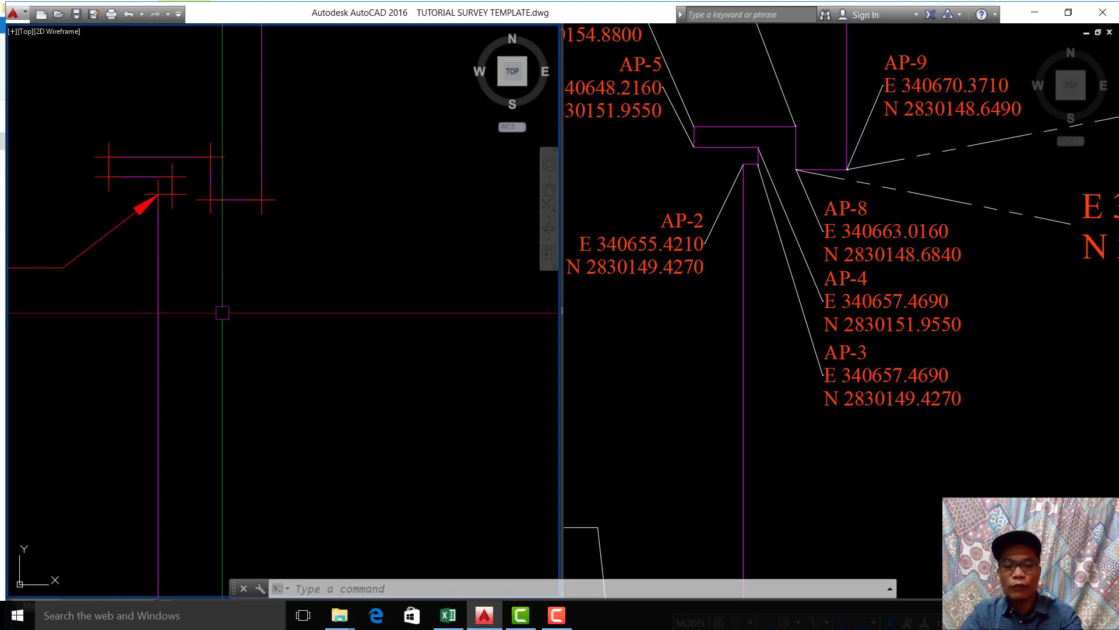
{"action": "scroll", "coordinate": [222, 313], "scroll_direction": "down", "scroll_amount": 4}
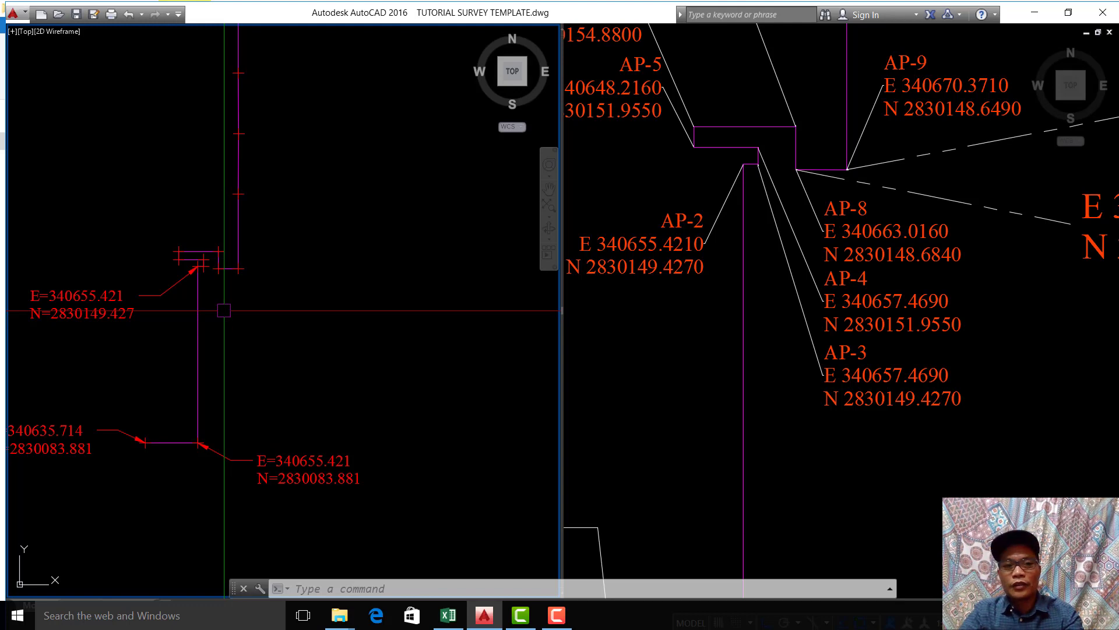
{"action": "scroll", "coordinate": [204, 291], "scroll_direction": "up", "scroll_amount": 6}
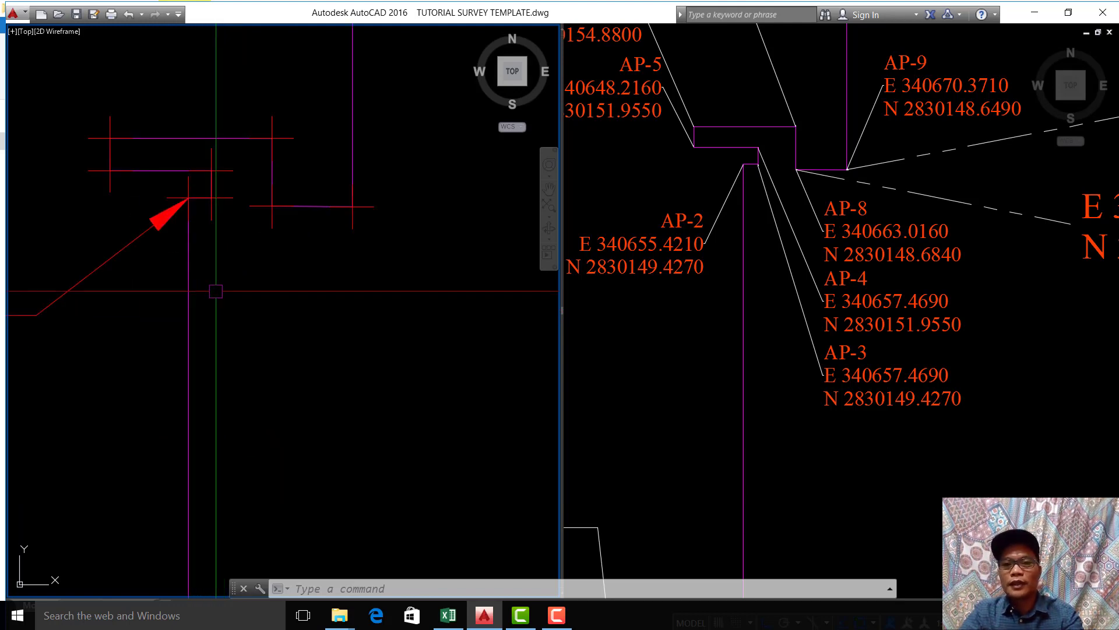
{"action": "scroll", "coordinate": [233, 302], "scroll_direction": "down", "scroll_amount": 2}
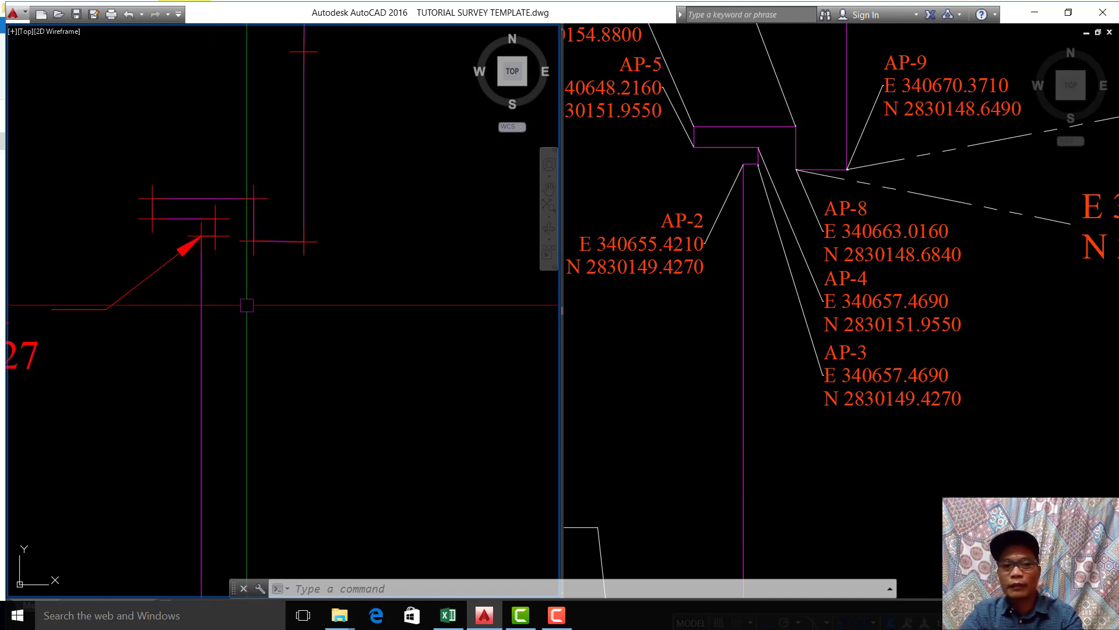
Step: Draw a textless QLEADER about 12 units long from the imported polyline's fourth point, matching AP-3, diagonally down to the right with Ortho off
{"action": "scroll", "coordinate": [204, 239], "scroll_direction": "up", "scroll_amount": 2}
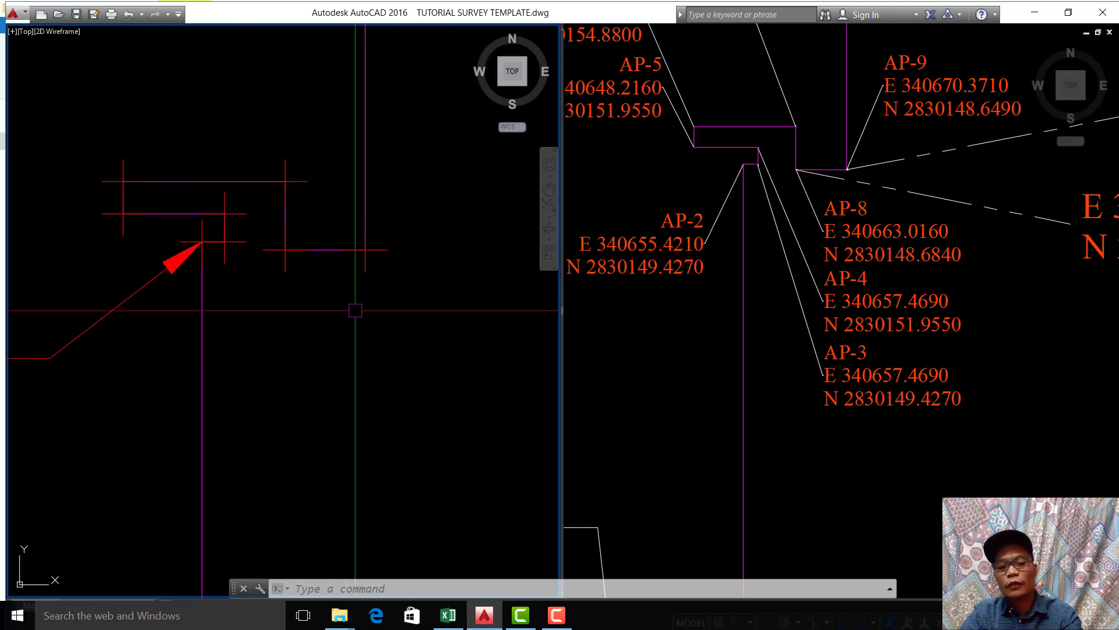
{"action": "key", "text": "Return"}
{"action": "key", "text": "Return"}
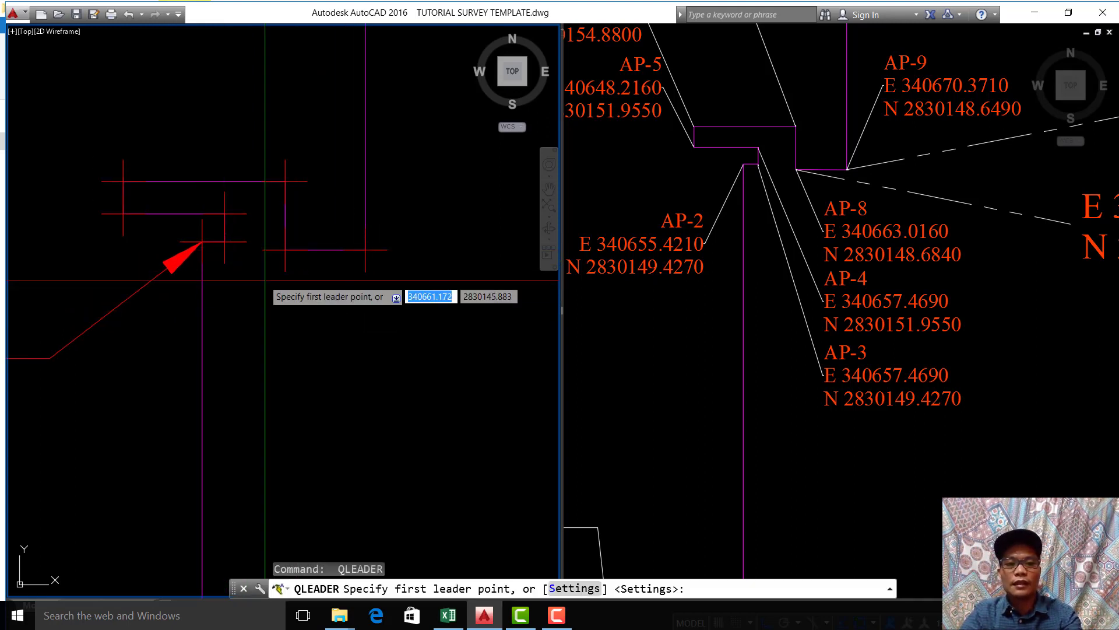
{"action": "left_click", "coordinate": [224, 242]}
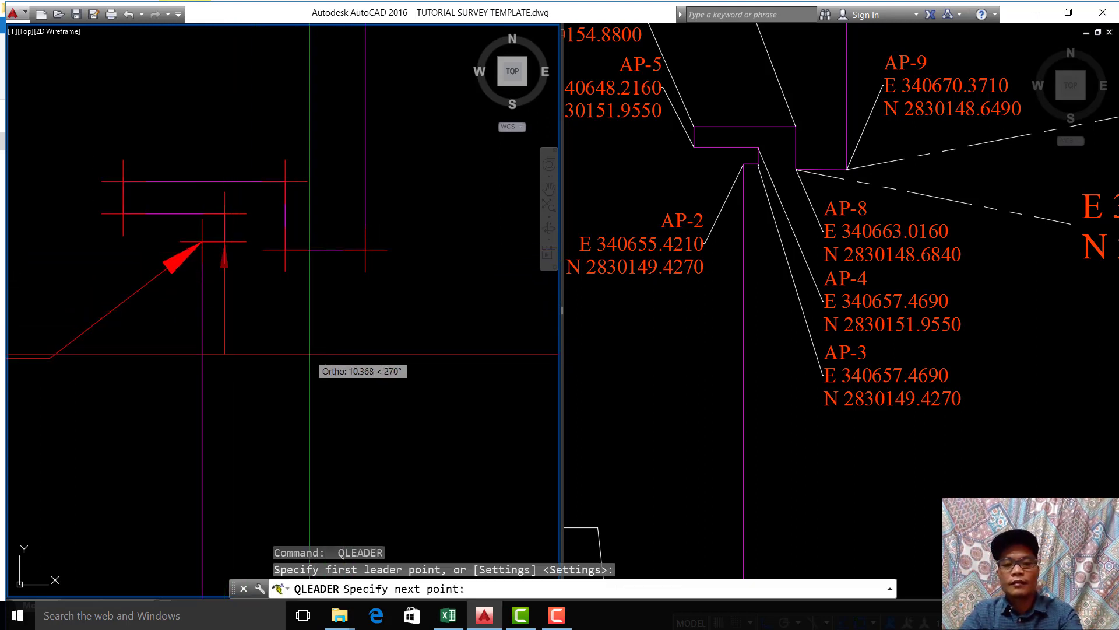
{"action": "key", "text": "F8"}
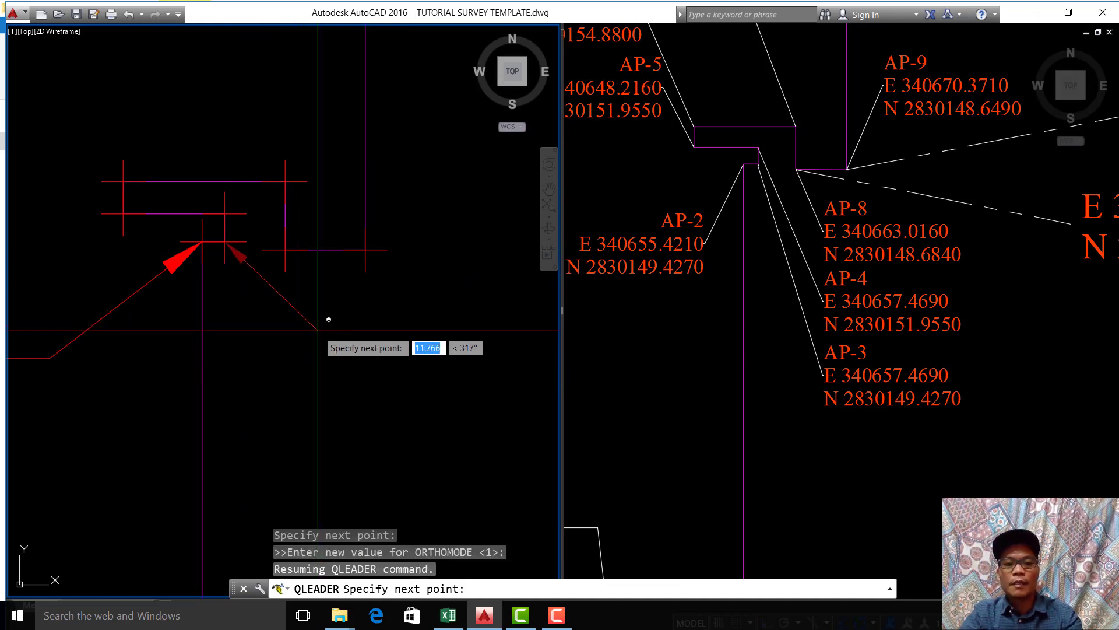
{"action": "left_click", "coordinate": [318, 332]}
{"action": "scroll", "coordinate": [375, 360], "scroll_direction": "down", "scroll_amount": 2}
{"action": "key", "text": "Escape"}
{"action": "key", "text": "Escape"}
{"action": "key", "text": "Escape"}
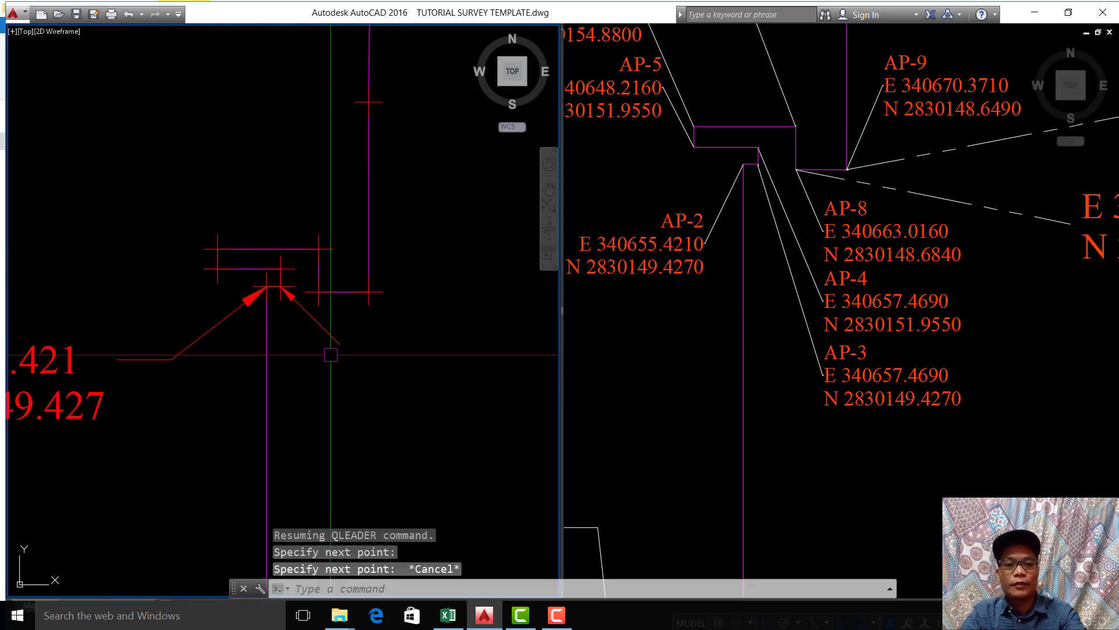
Step: Erase the textless leader at the imported polyline's fourth point
{"action": "scroll", "coordinate": [329, 351], "scroll_direction": "up", "scroll_amount": 2}
{"action": "type", "text": "E"}
{"action": "key", "text": "Return"}
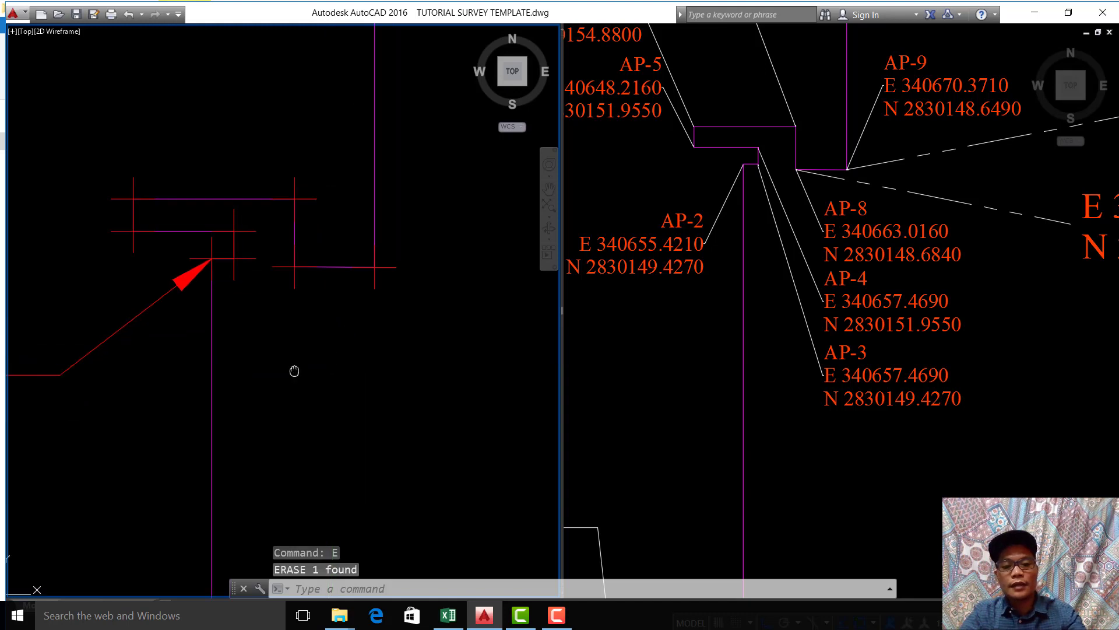
Step: Label the imported polyline's fourth point, matching AP-3, with the XY command, placing the text down and to the right with Ortho off
{"action": "type", "text": "XY"}
{"action": "key", "text": "Return"}
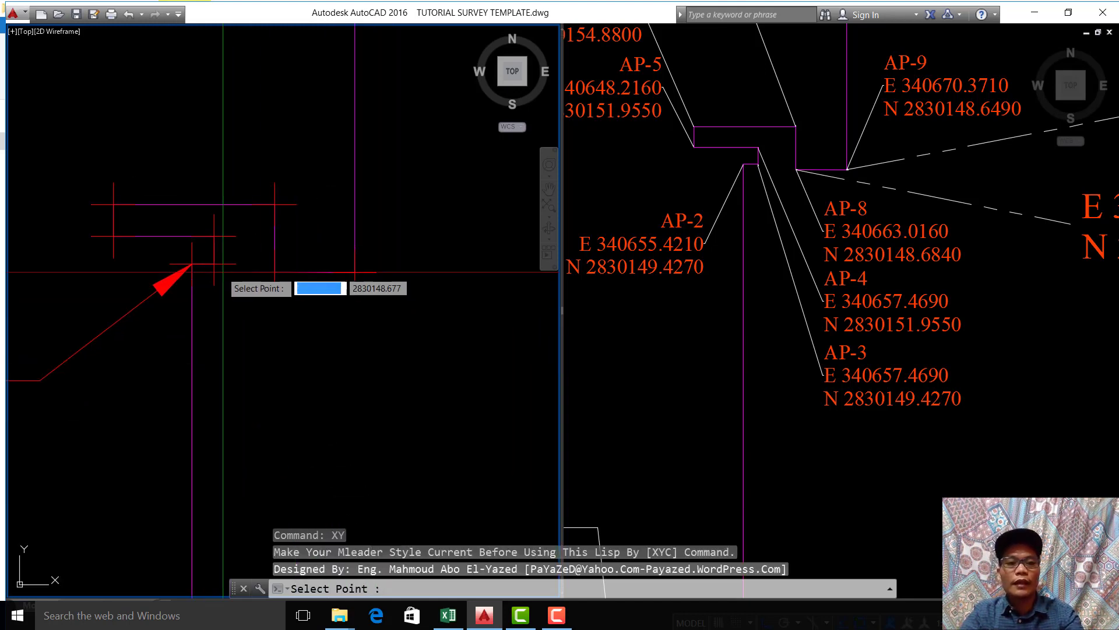
{"action": "left_click", "coordinate": [214, 263]}
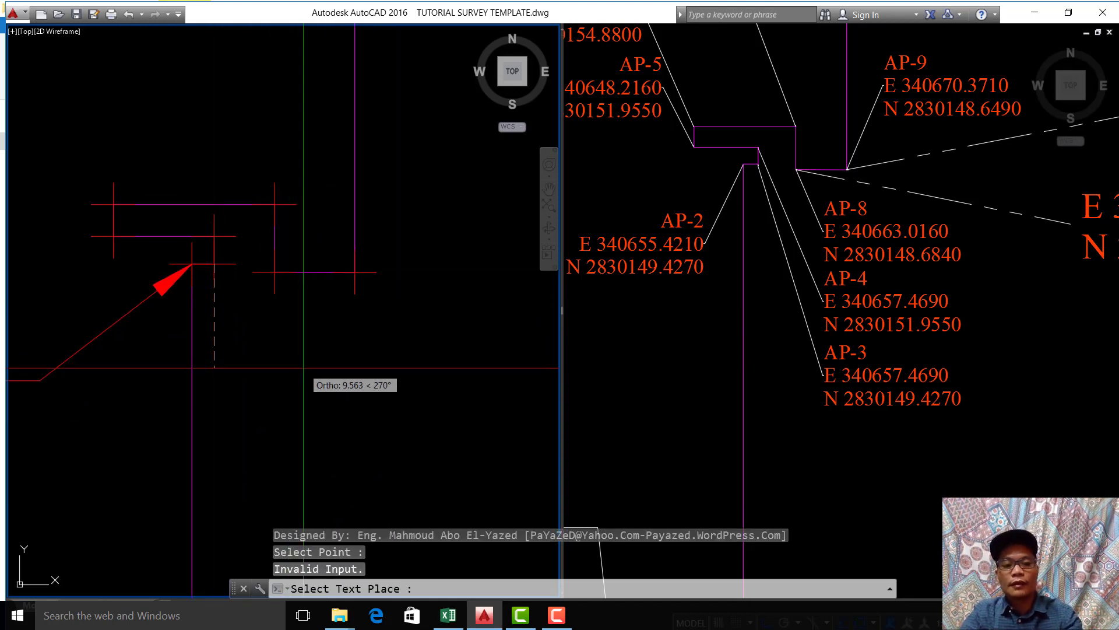
{"action": "key", "text": "F8"}
{"action": "left_click", "coordinate": [280, 407]}
{"action": "scroll", "coordinate": [330, 402], "scroll_direction": "down", "scroll_amount": 6}
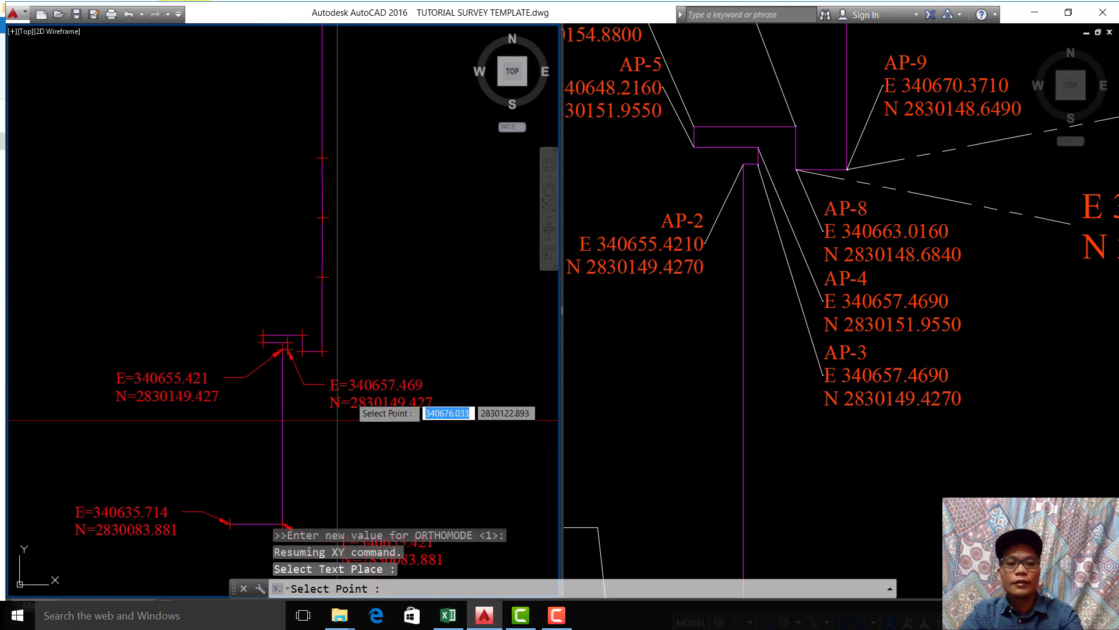
{"action": "key", "text": "Escape"}
Step: Compare the new fourth-point label with the original AP-3 coordinate text
{"action": "scroll", "coordinate": [355, 417], "scroll_direction": "up", "scroll_amount": 4}
{"action": "left_click", "coordinate": [775, 398]}
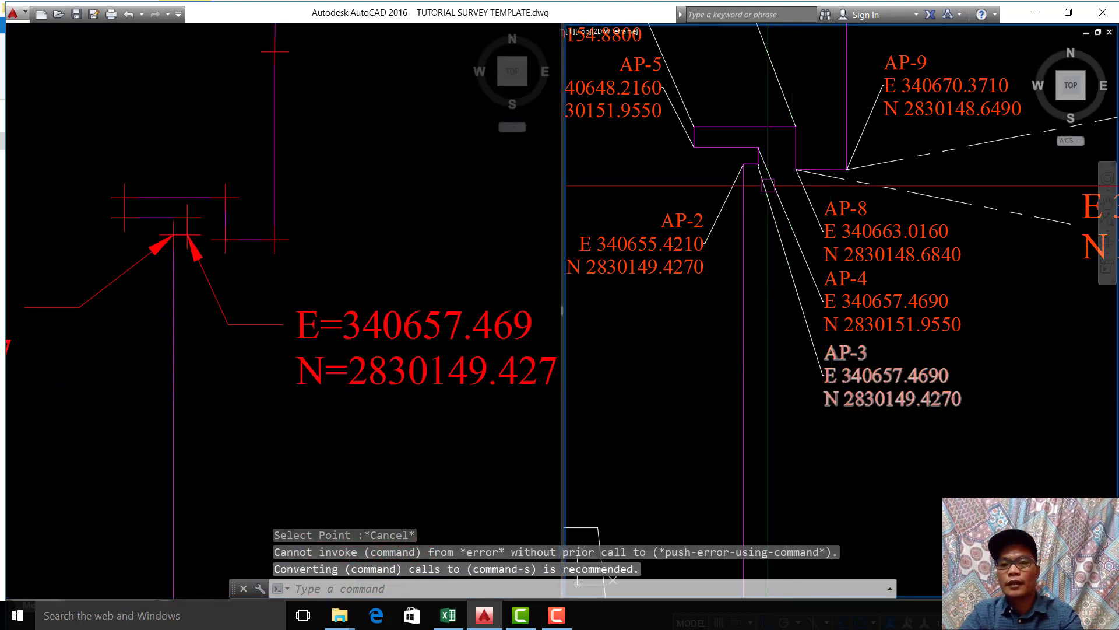
{"action": "scroll", "coordinate": [903, 389], "scroll_direction": "up", "scroll_amount": 3}
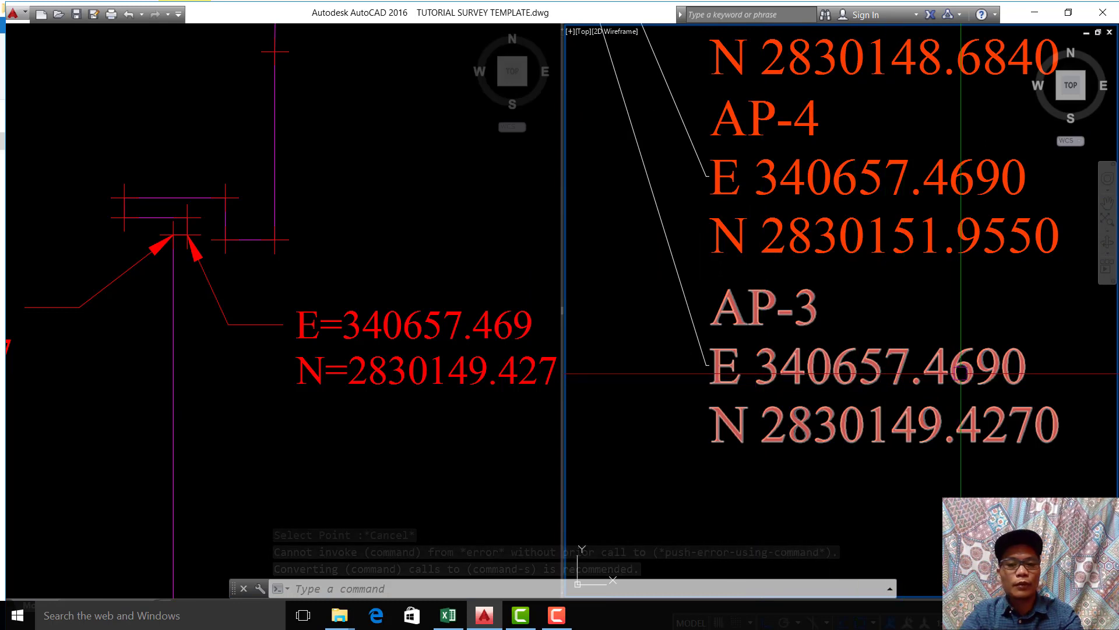
{"action": "middle_click_drag", "start_coordinate": [443, 398], "coordinate": [339, 398]}
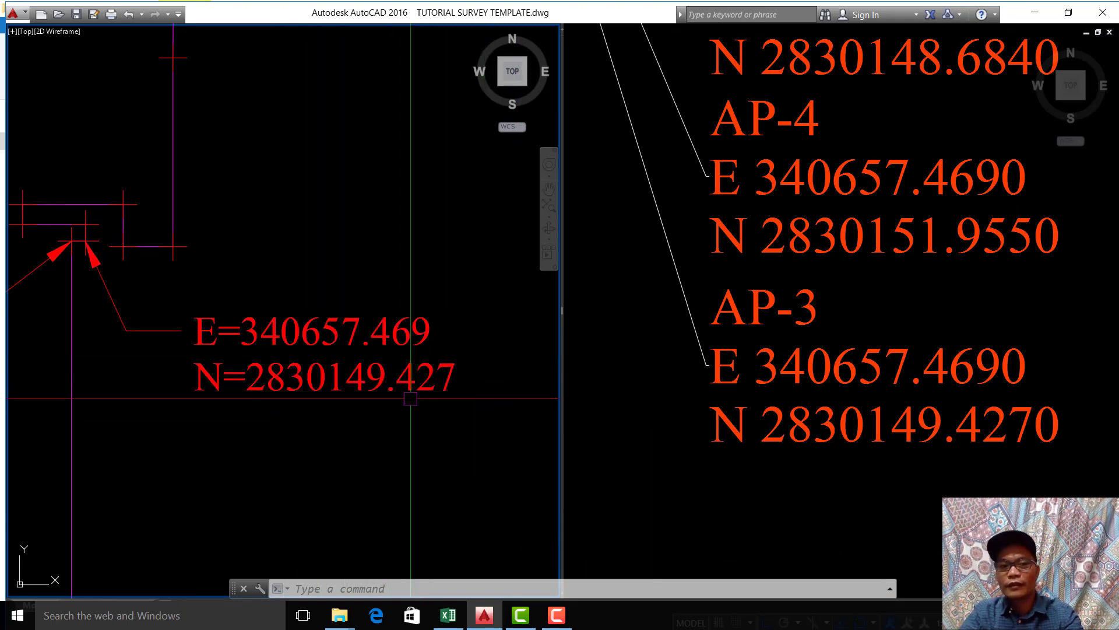
Step: Survey the whole imported polyline from the labelled corners up to the bends at its northern end
{"action": "scroll", "coordinate": [411, 399], "scroll_direction": "down", "scroll_amount": 3}
{"action": "middle_click_drag", "start_coordinate": [351, 389], "coordinate": [358, 416]}
{"action": "scroll", "coordinate": [353, 411], "scroll_direction": "down", "scroll_amount": 8}
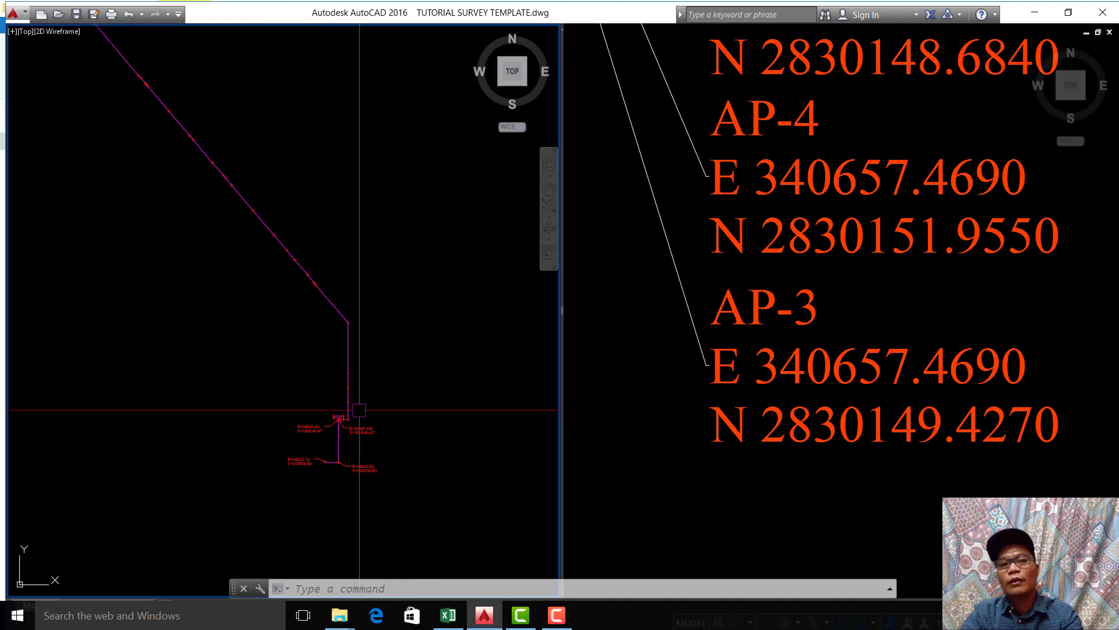
{"action": "scroll", "coordinate": [378, 443], "scroll_direction": "up", "scroll_amount": 6}
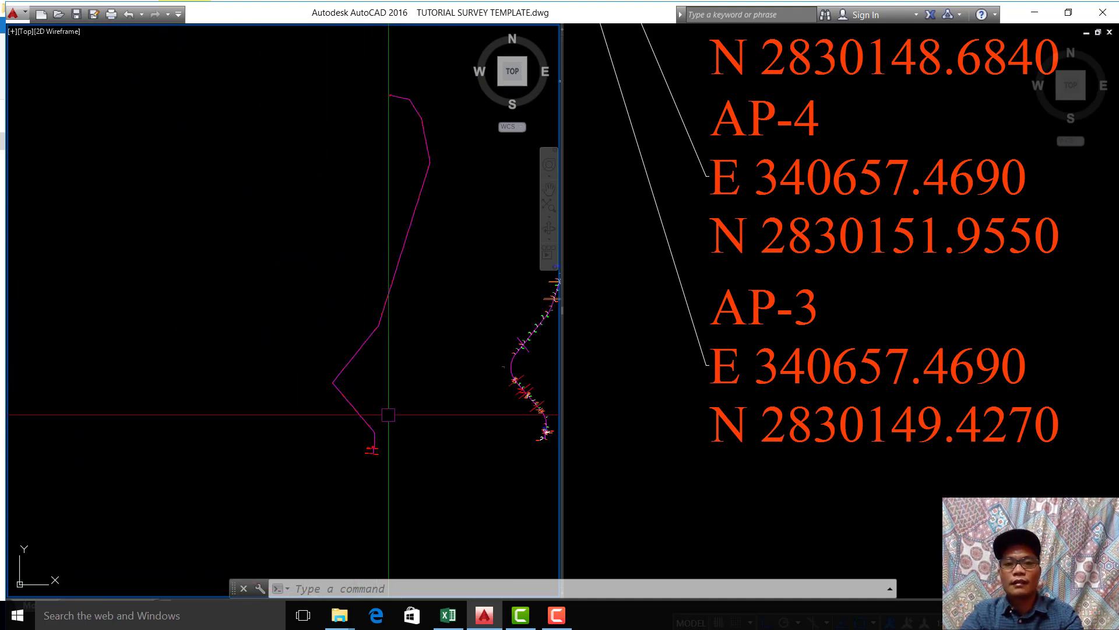
{"action": "scroll", "coordinate": [306, 449], "scroll_direction": "down", "scroll_amount": 6}
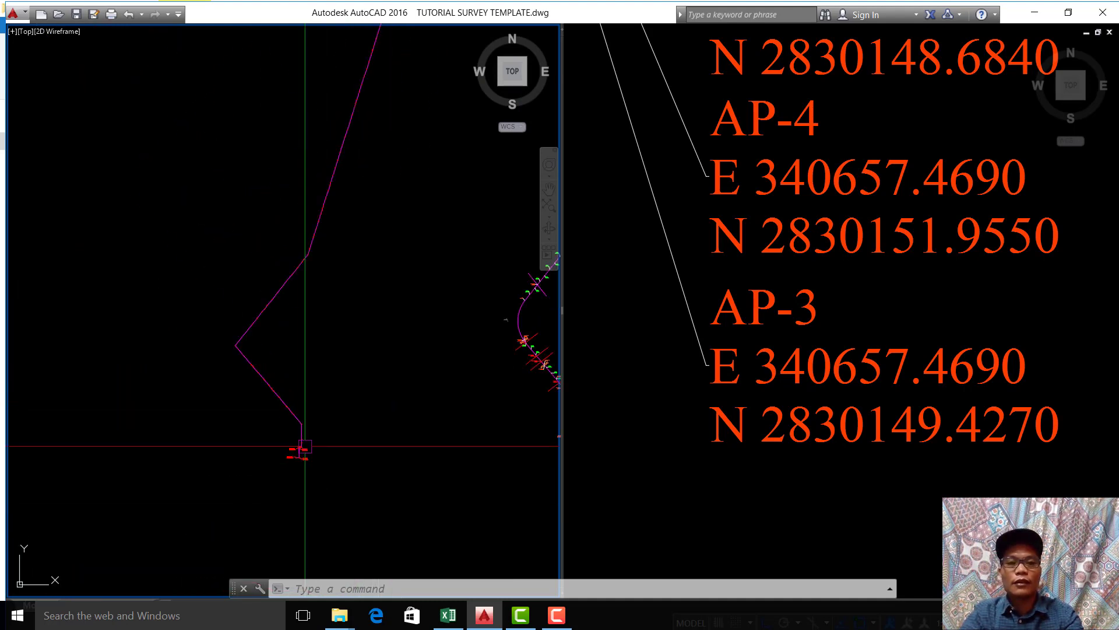
{"action": "middle_click_drag", "start_coordinate": [325, 343], "coordinate": [248, 624]}
{"action": "scroll", "coordinate": [291, 207], "scroll_direction": "up", "scroll_amount": 5}
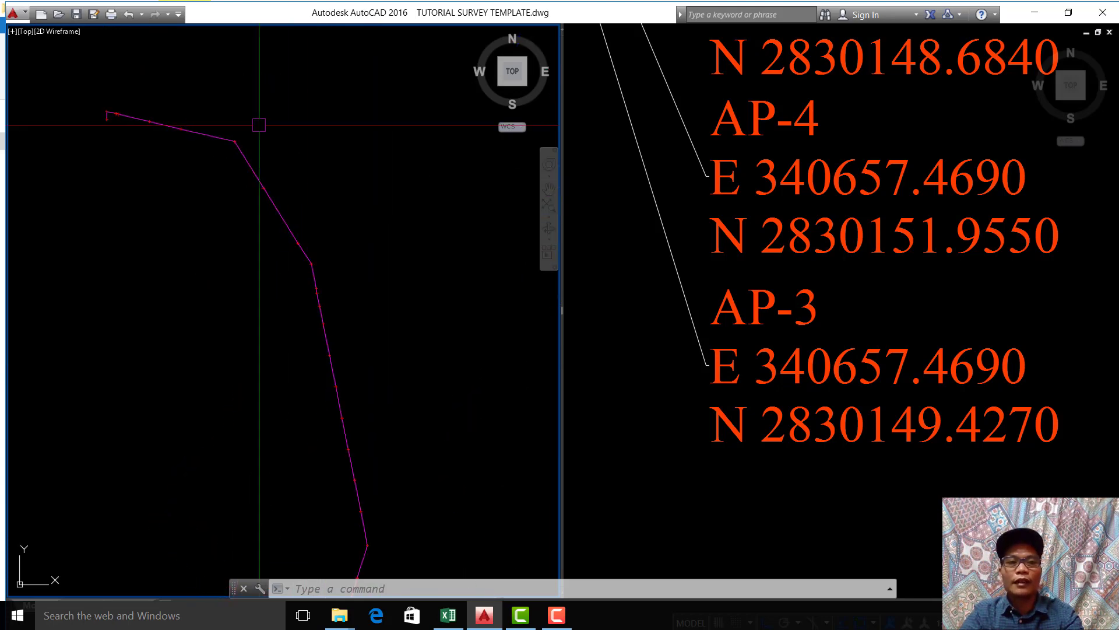
Step: Follow the original alignment northward past the flowline labels to the circled marl road crossing
{"action": "left_click", "coordinate": [816, 281]}
{"action": "scroll", "coordinate": [750, 320], "scroll_direction": "down", "scroll_amount": 6}
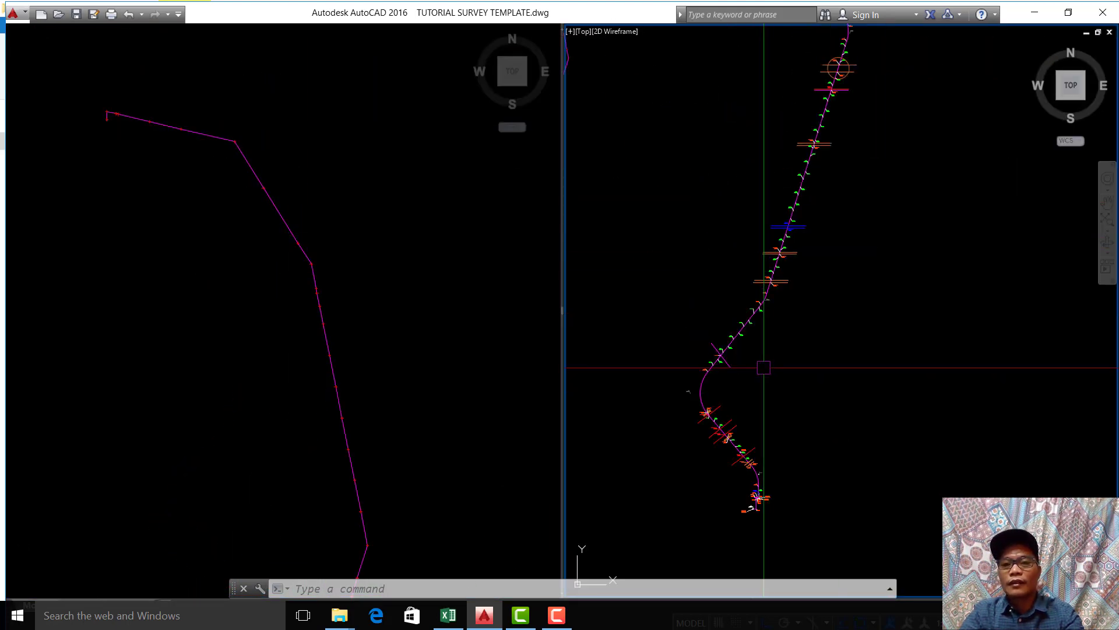
{"action": "scroll", "coordinate": [764, 367], "scroll_direction": "up", "scroll_amount": 8}
{"action": "middle_click_drag", "start_coordinate": [742, 262], "coordinate": [779, 349]}
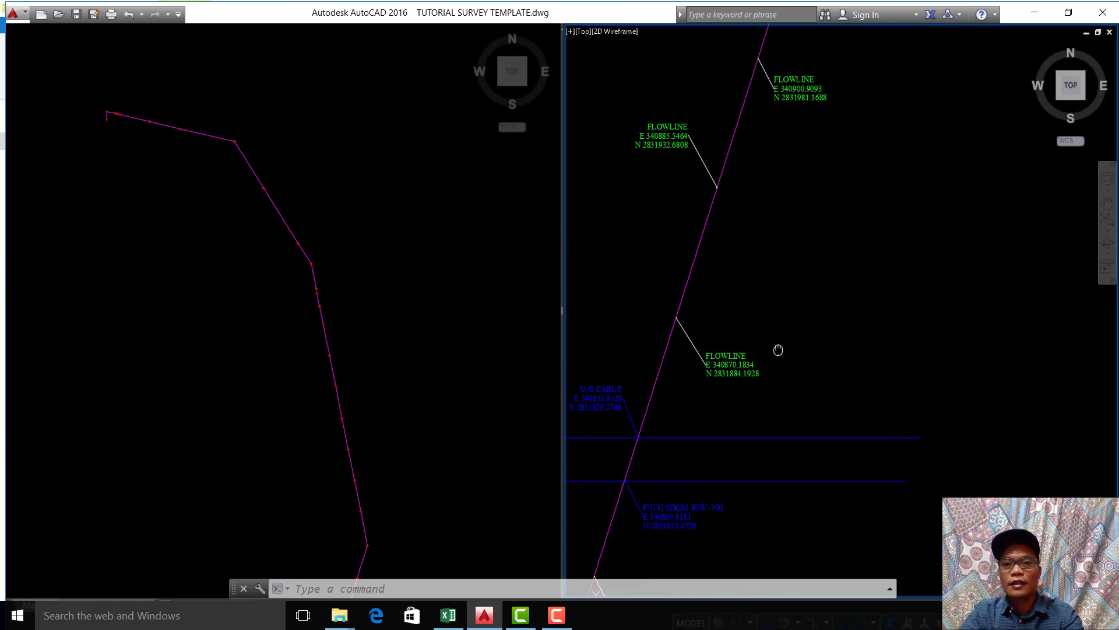
{"action": "scroll", "coordinate": [787, 134], "scroll_direction": "down", "scroll_amount": 8}
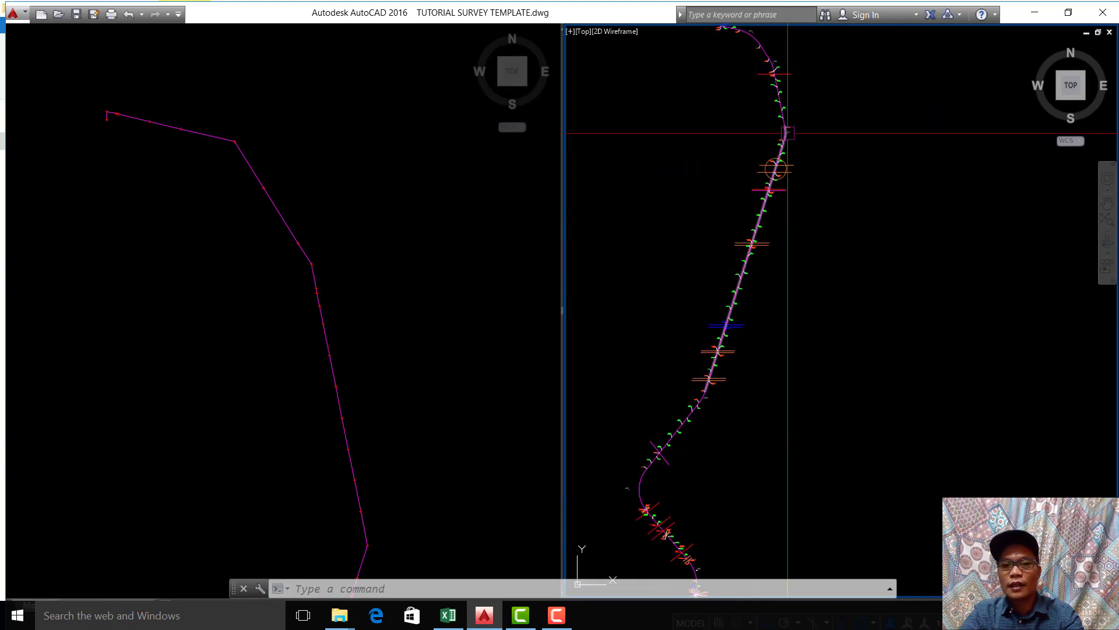
{"action": "left_click", "coordinate": [309, 213]}
{"action": "left_click", "coordinate": [787, 138]}
{"action": "scroll", "coordinate": [787, 138], "scroll_direction": "up", "scroll_amount": 4}
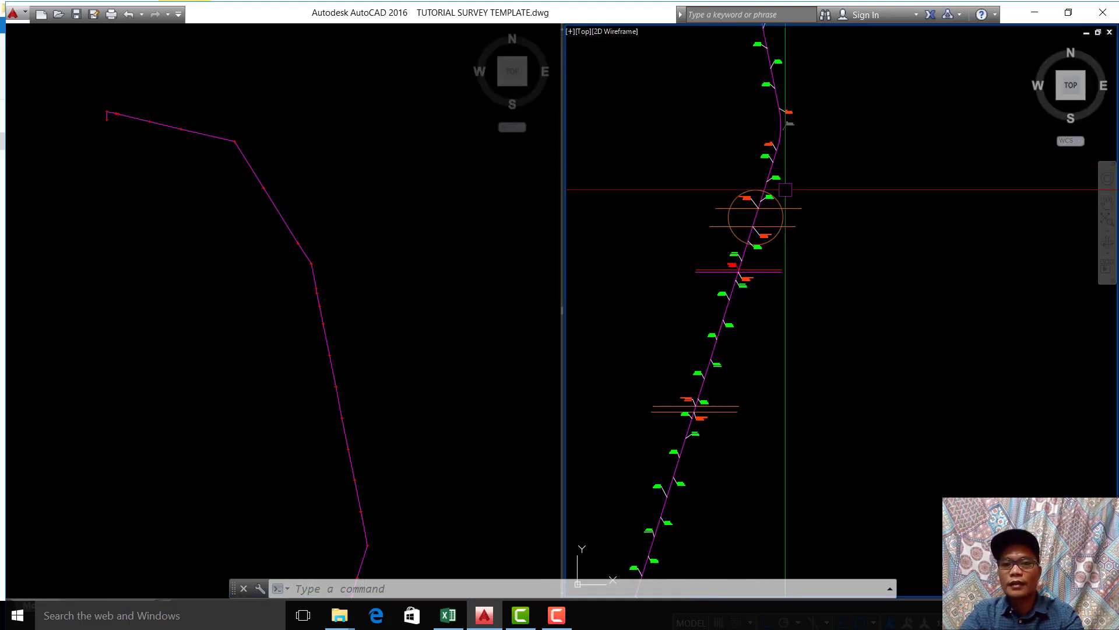
{"action": "scroll", "coordinate": [786, 189], "scroll_direction": "up", "scroll_amount": 5}
{"action": "middle_click_drag", "start_coordinate": [722, 181], "coordinate": [811, 251]}
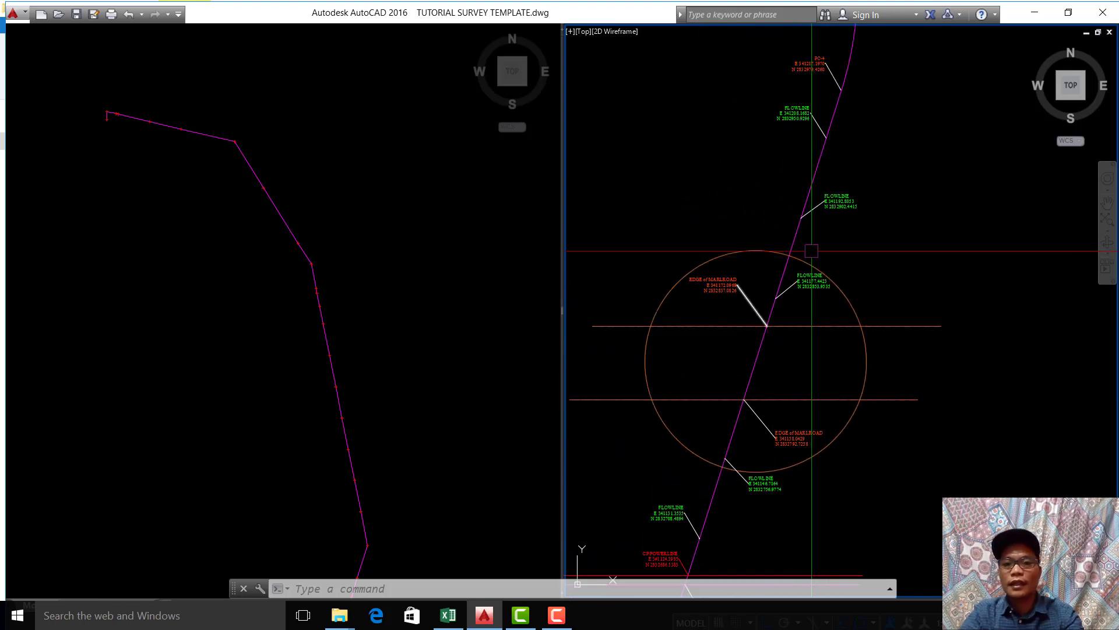
Step: Examine the PC-4, PI-4 and PT-4 labels around the original alignment's curve north of the marl road crossing
{"action": "scroll", "coordinate": [804, 230], "scroll_direction": "up", "scroll_amount": 2}
{"action": "middle_click_drag", "start_coordinate": [835, 199], "coordinate": [835, 314]}
{"action": "scroll", "coordinate": [835, 313], "scroll_direction": "down", "scroll_amount": 2}
{"action": "middle_click_drag", "start_coordinate": [866, 264], "coordinate": [855, 295]}
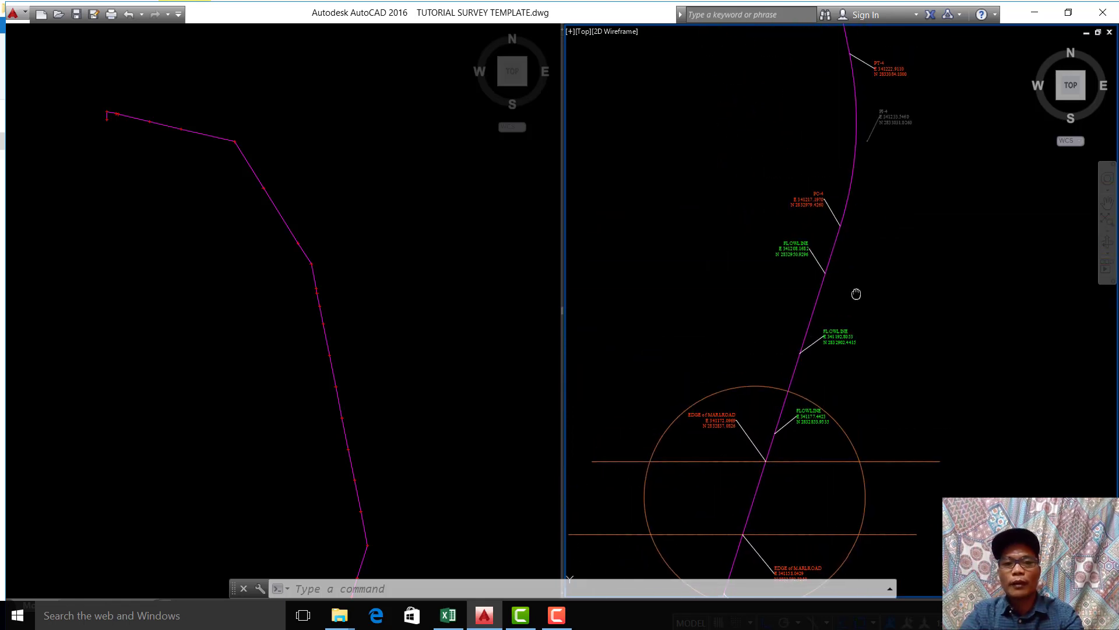
{"action": "scroll", "coordinate": [819, 215], "scroll_direction": "up", "scroll_amount": 6}
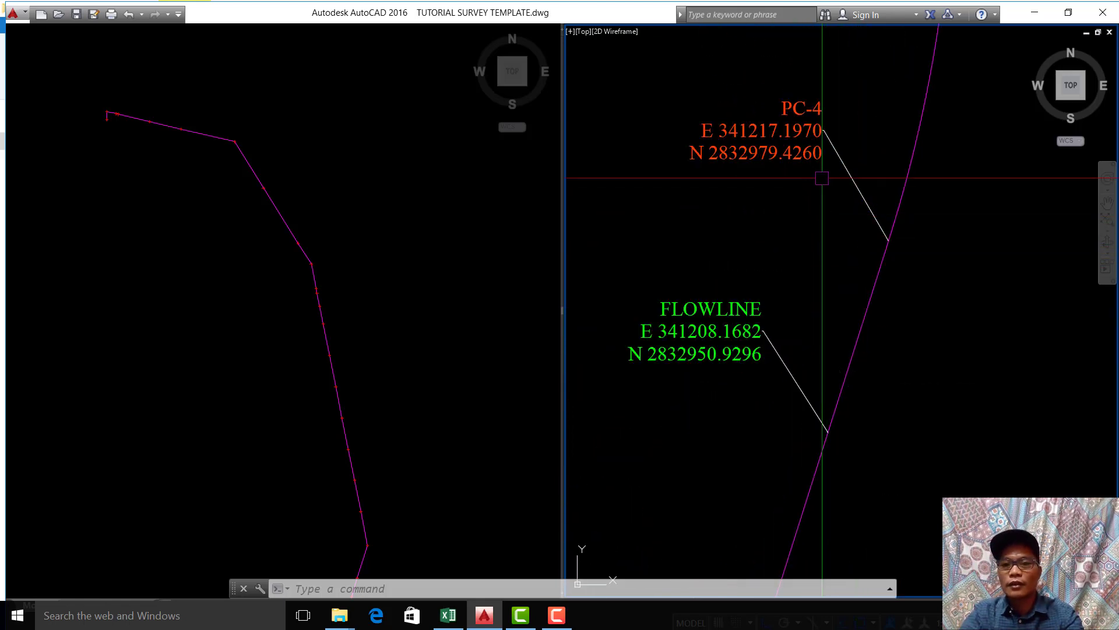
{"action": "left_click", "coordinate": [372, 268]}
{"action": "left_click", "coordinate": [880, 287]}
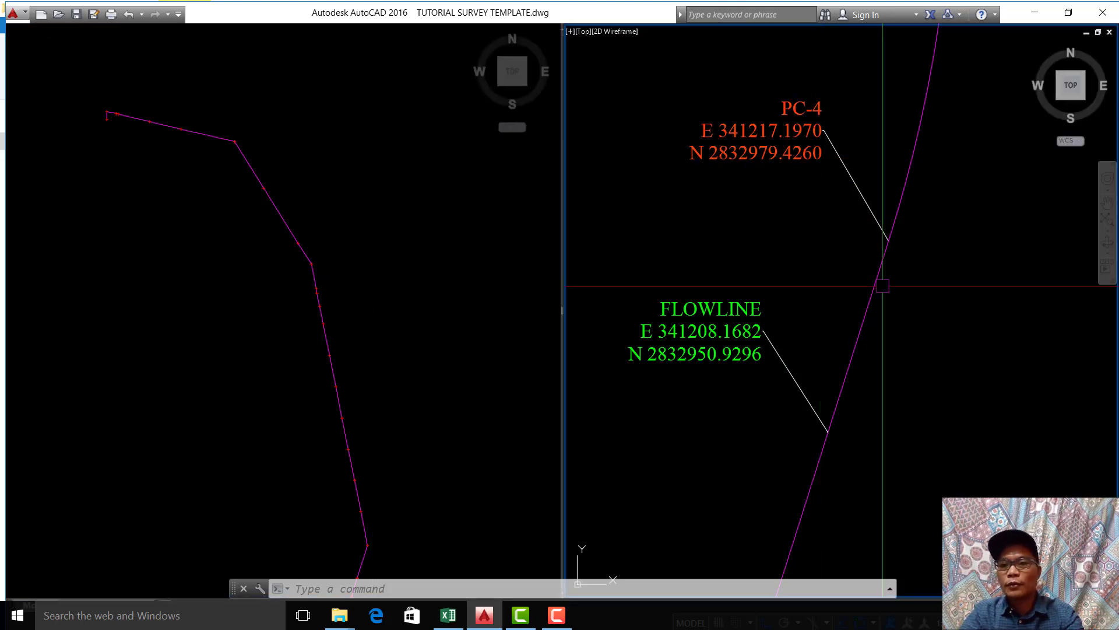
{"action": "scroll", "coordinate": [838, 310], "scroll_direction": "down", "scroll_amount": 4}
{"action": "middle_click_drag", "start_coordinate": [908, 174], "coordinate": [920, 263]}
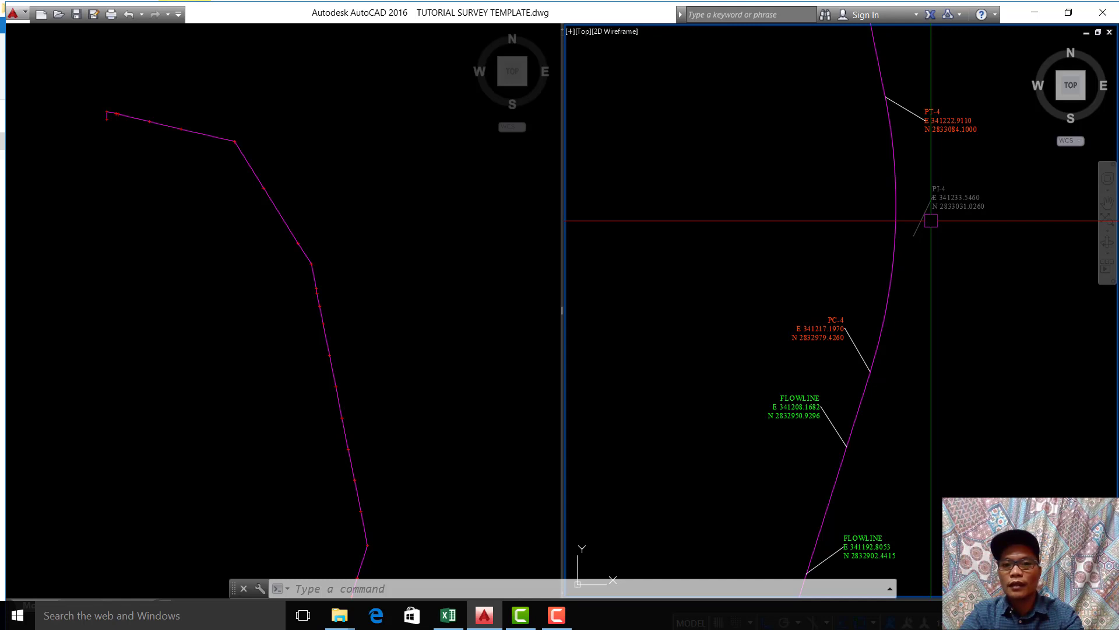
{"action": "scroll", "coordinate": [931, 220], "scroll_direction": "up", "scroll_amount": 4}
Step: Label the imported polyline's northern bend at E 341145.065, N 2833472.595 with the XY command, placing the text up and to the right with Ortho off
{"action": "left_click", "coordinate": [455, 276]}
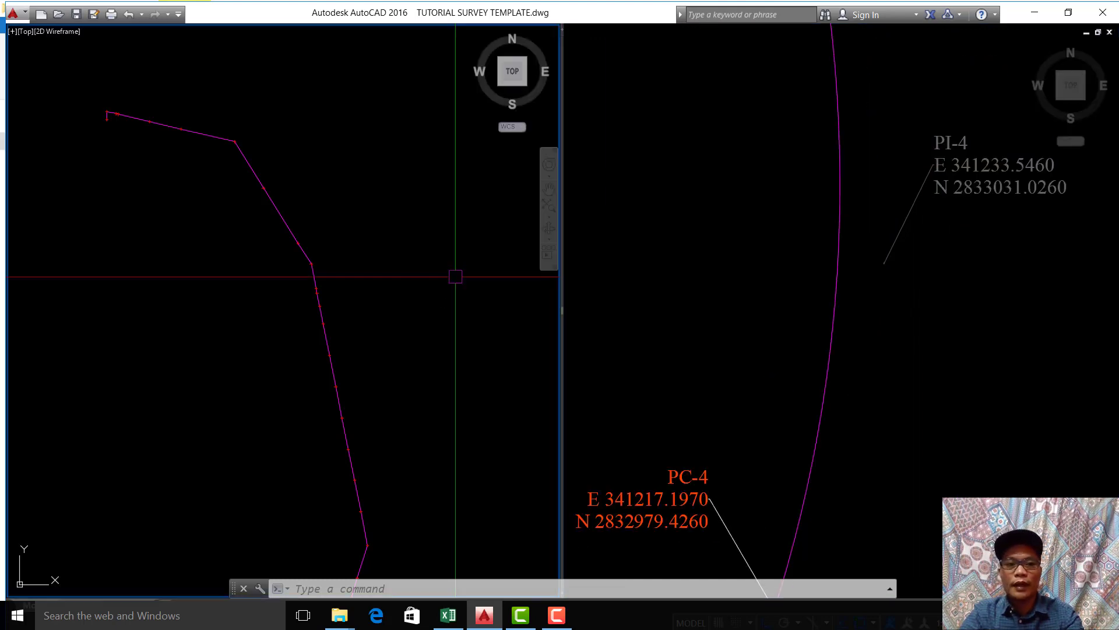
{"action": "middle_click_drag", "start_coordinate": [328, 274], "coordinate": [328, 277]}
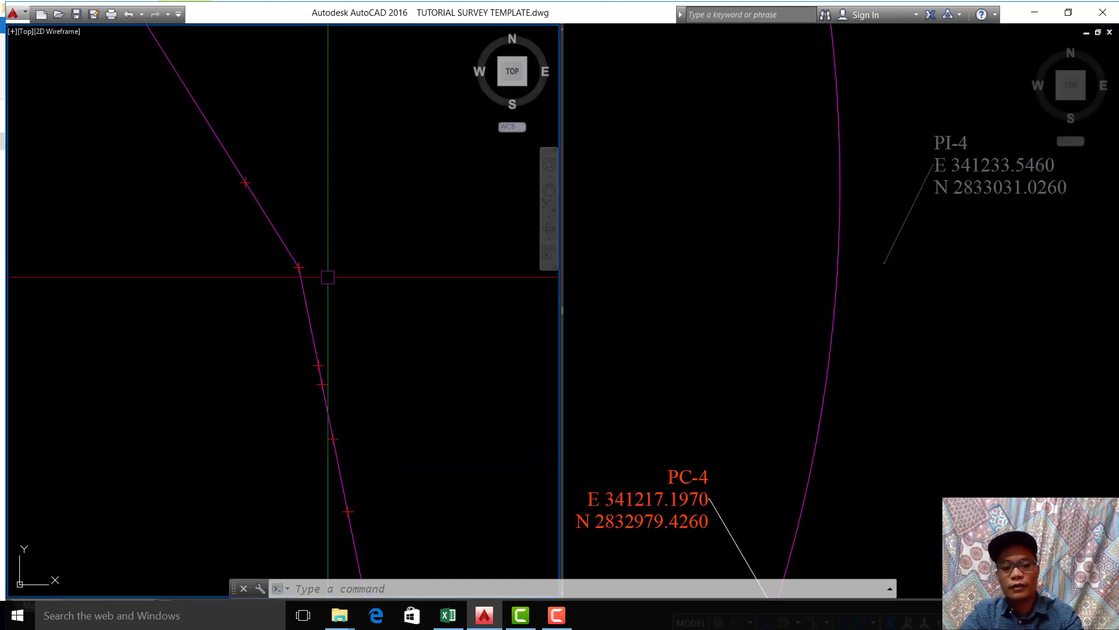
{"action": "type", "text": "XY"}
{"action": "key", "text": "Return"}
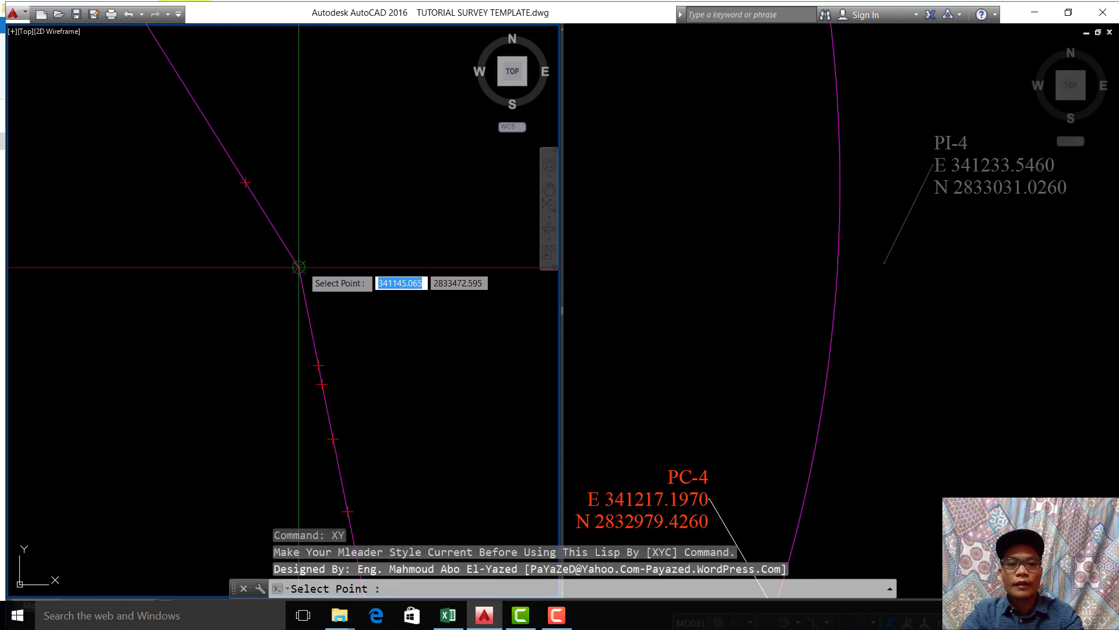
{"action": "left_click", "coordinate": [299, 267]}
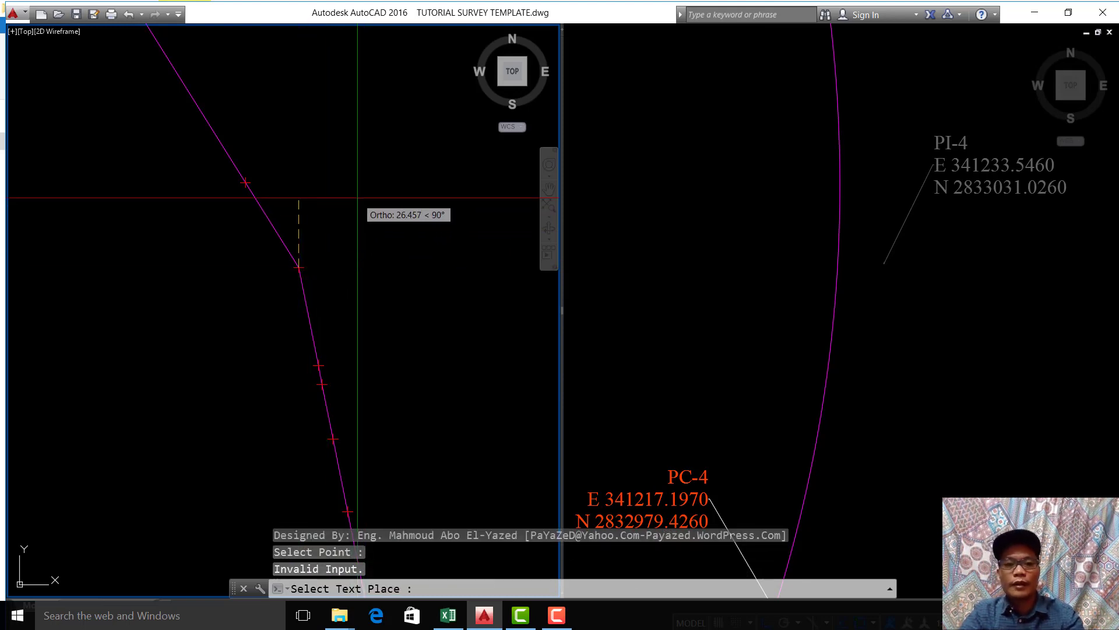
{"action": "key", "text": "F8"}
{"action": "left_click", "coordinate": [399, 214]}
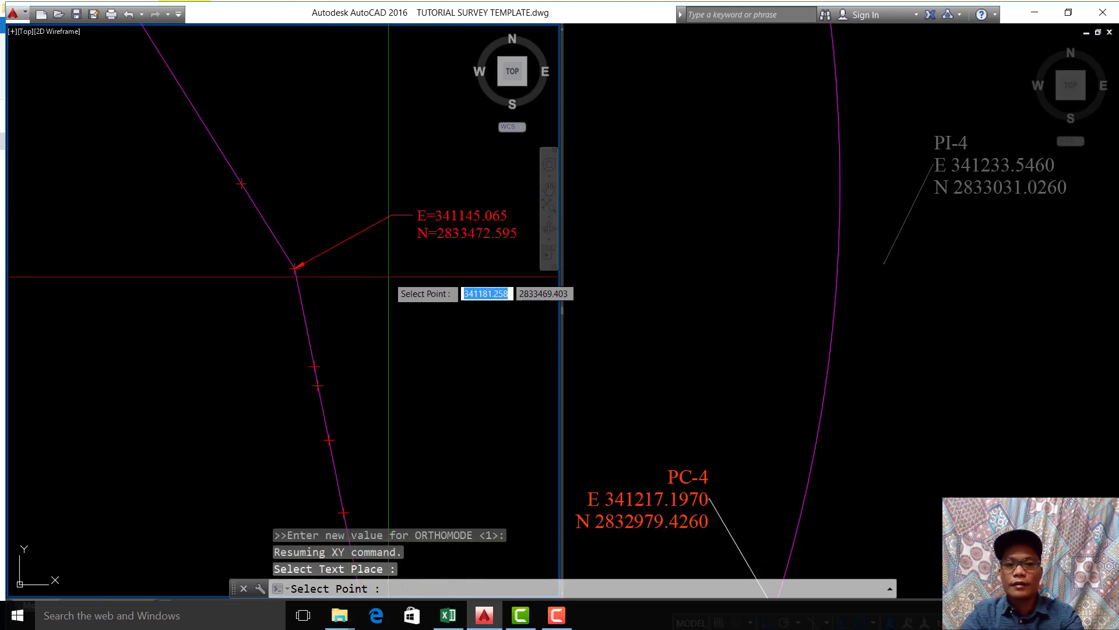
{"action": "key", "text": "Escape"}
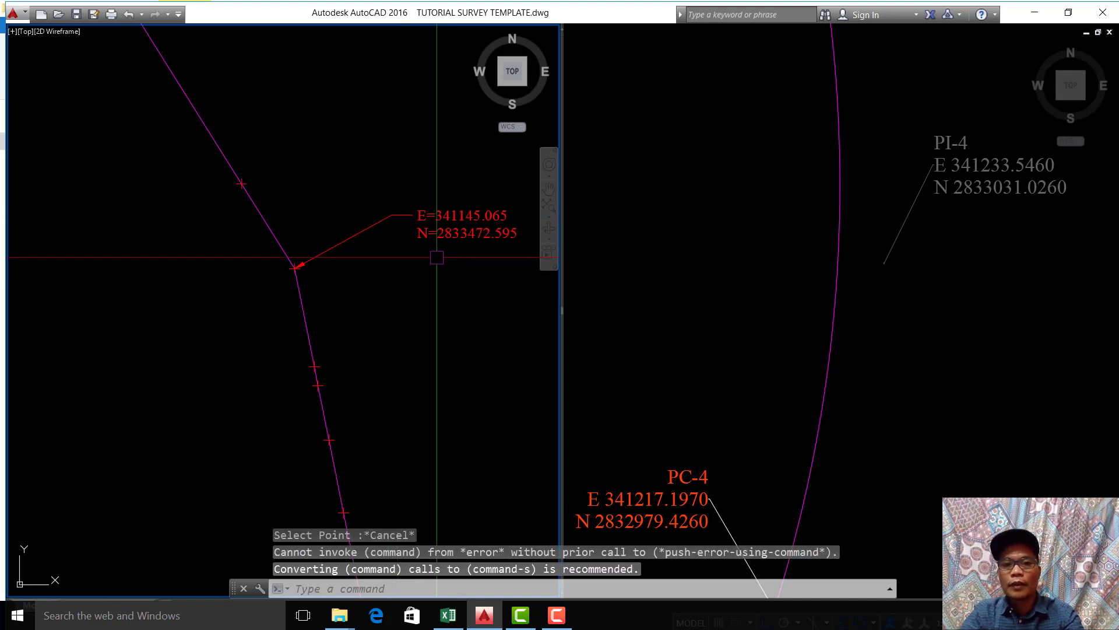
Step: Find the original alignment's intersection-point label that corresponds to the newly labelled bend, checking PI-4 and PI-5
{"action": "scroll", "coordinate": [437, 269], "scroll_direction": "down", "scroll_amount": 5}
{"action": "left_click", "coordinate": [867, 275]}
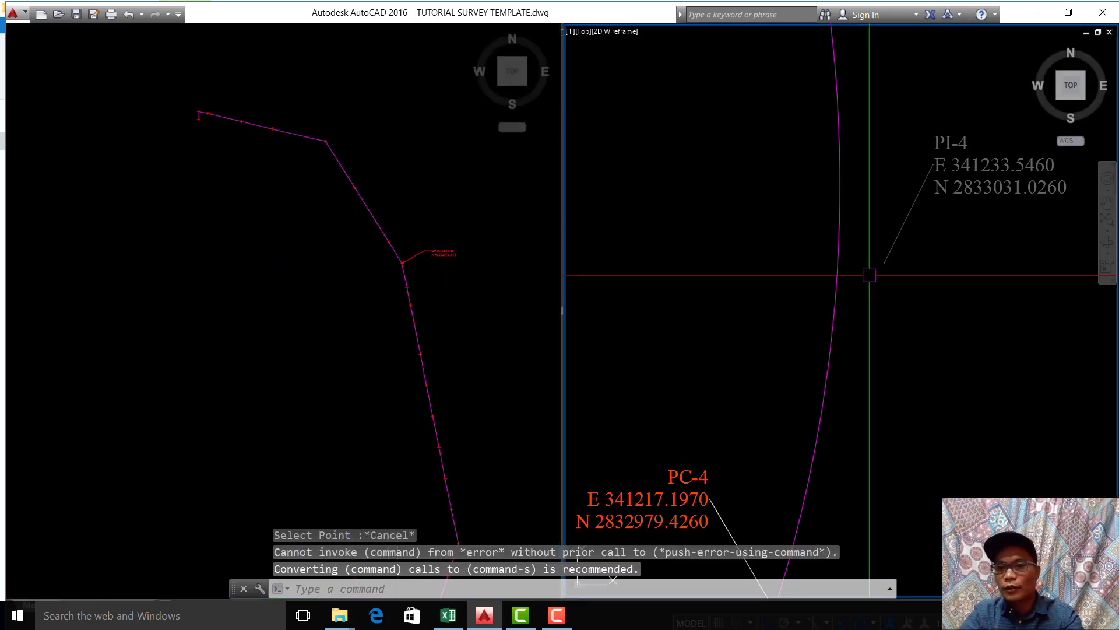
{"action": "scroll", "coordinate": [880, 284], "scroll_direction": "down", "scroll_amount": 5}
{"action": "scroll", "coordinate": [879, 285], "scroll_direction": "up", "scroll_amount": 4}
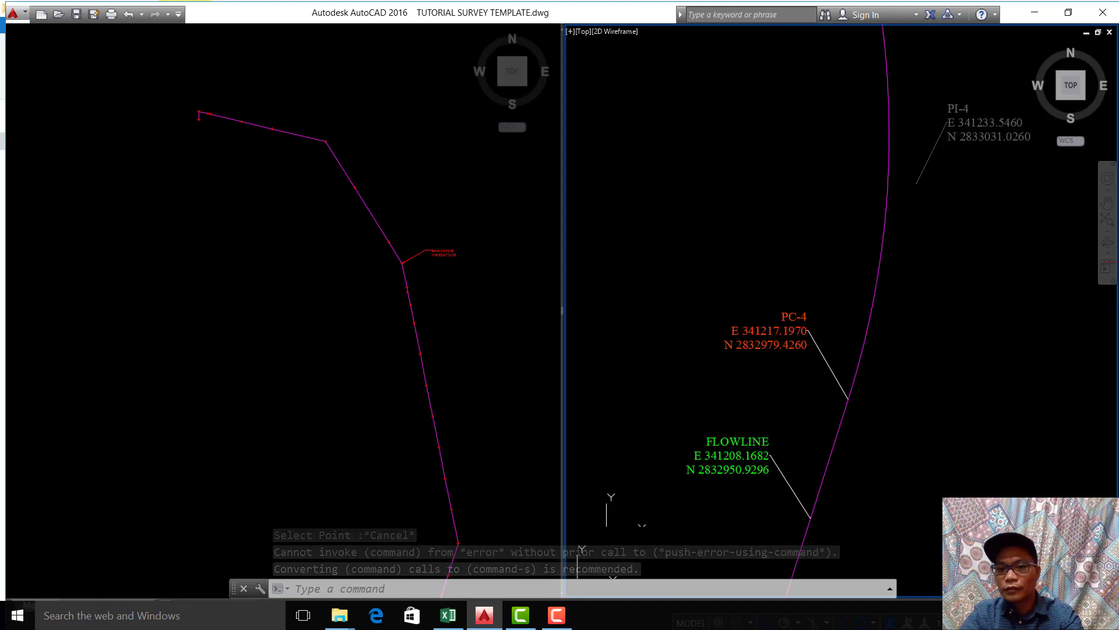
{"action": "scroll", "coordinate": [926, 204], "scroll_direction": "down", "scroll_amount": 4}
{"action": "middle_click_drag", "start_coordinate": [935, 175], "coordinate": [903, 294]}
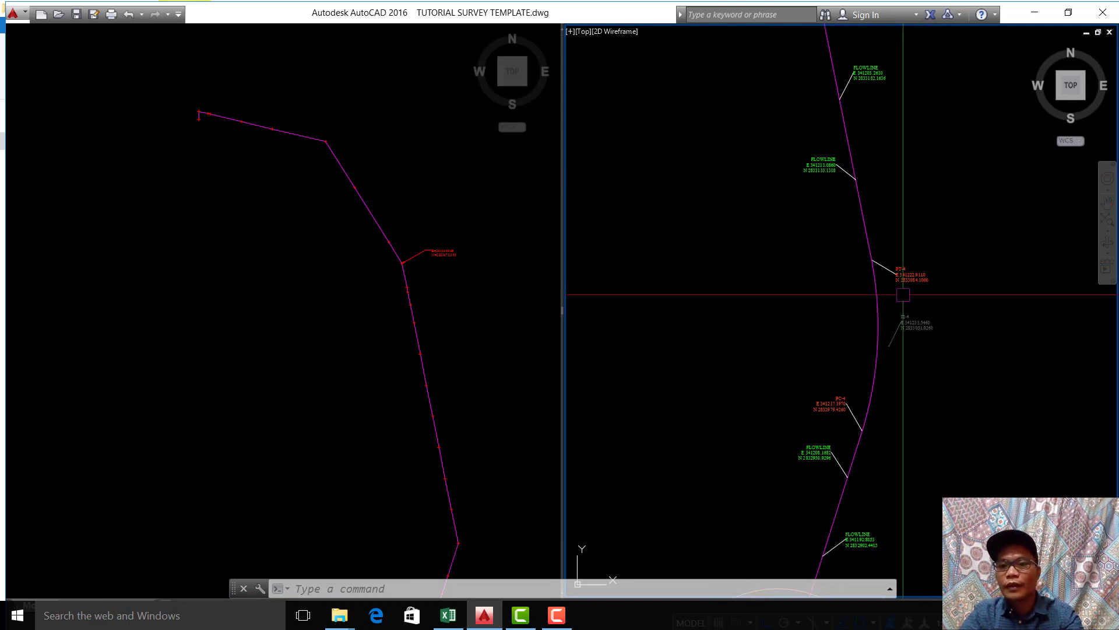
{"action": "scroll", "coordinate": [903, 294], "scroll_direction": "down", "scroll_amount": 6}
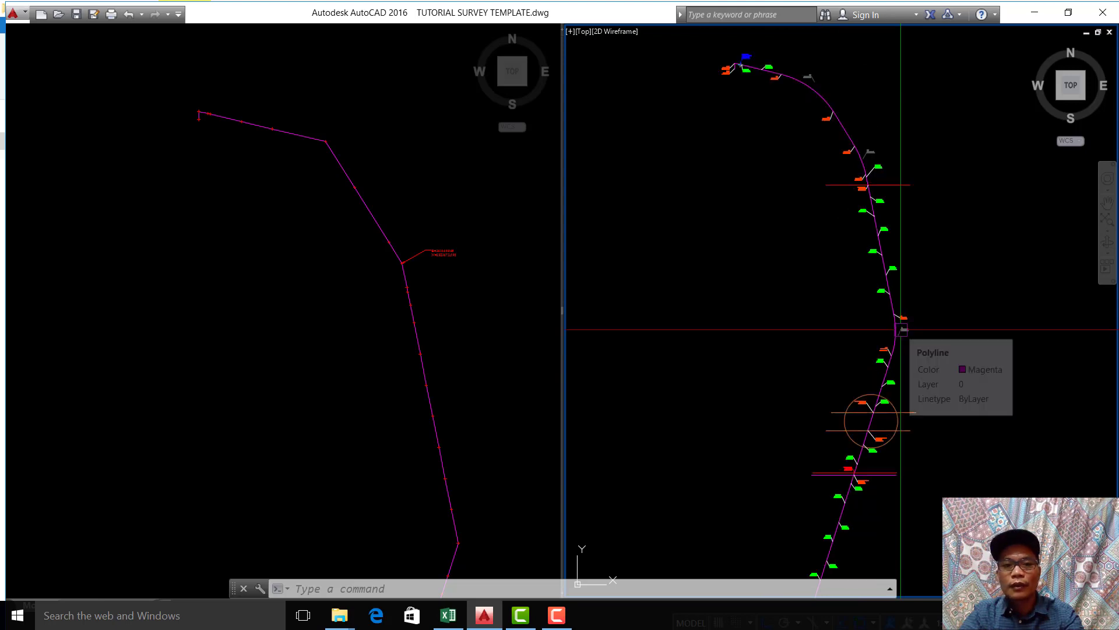
{"action": "scroll", "coordinate": [845, 204], "scroll_direction": "up", "scroll_amount": 6}
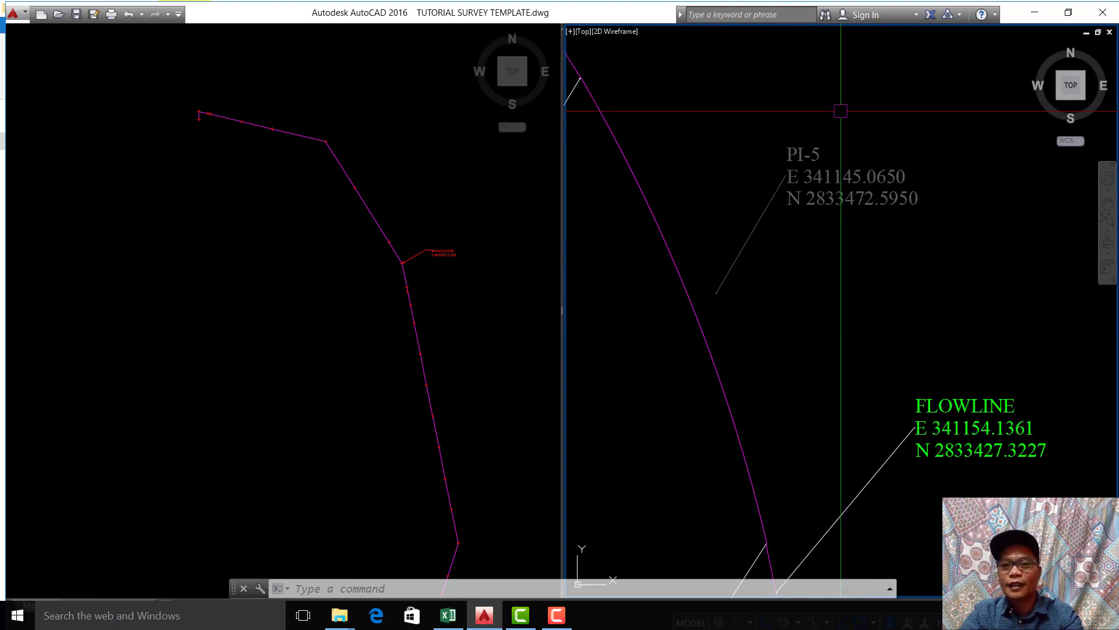
{"action": "scroll", "coordinate": [839, 168], "scroll_direction": "up", "scroll_amount": 4}
{"action": "scroll", "coordinate": [839, 168], "scroll_direction": "down", "scroll_amount": 2}
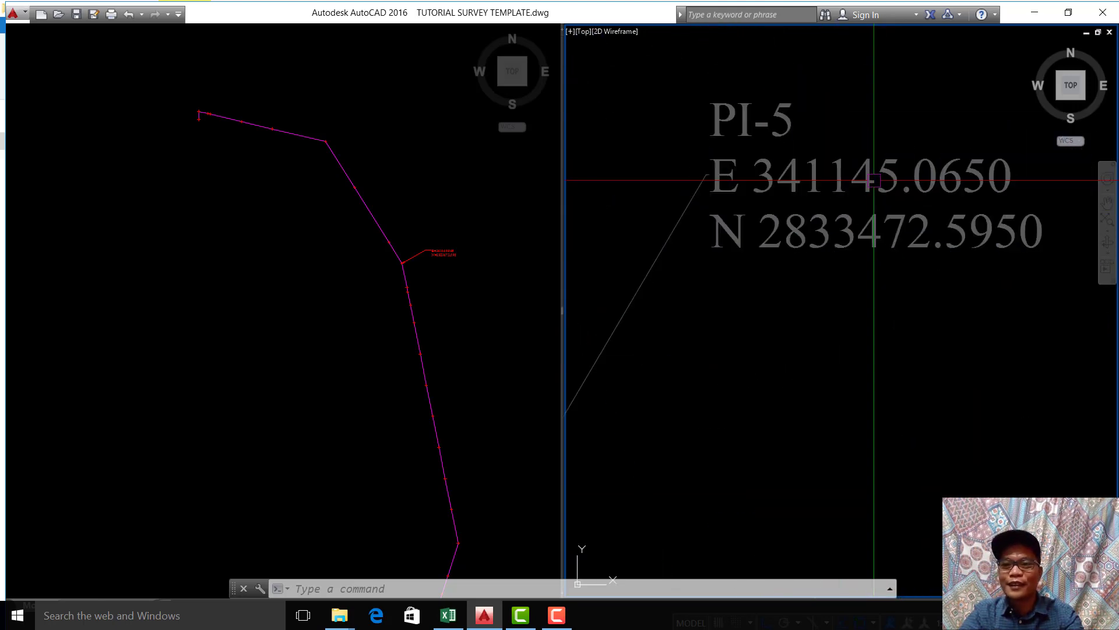
Step: Compare the new bend label's coordinates with the original PI-5 text and inspect the surrounding PC-5 to PT-5 curve
{"action": "left_click", "coordinate": [452, 274]}
{"action": "scroll", "coordinate": [445, 260], "scroll_direction": "up", "scroll_amount": 6}
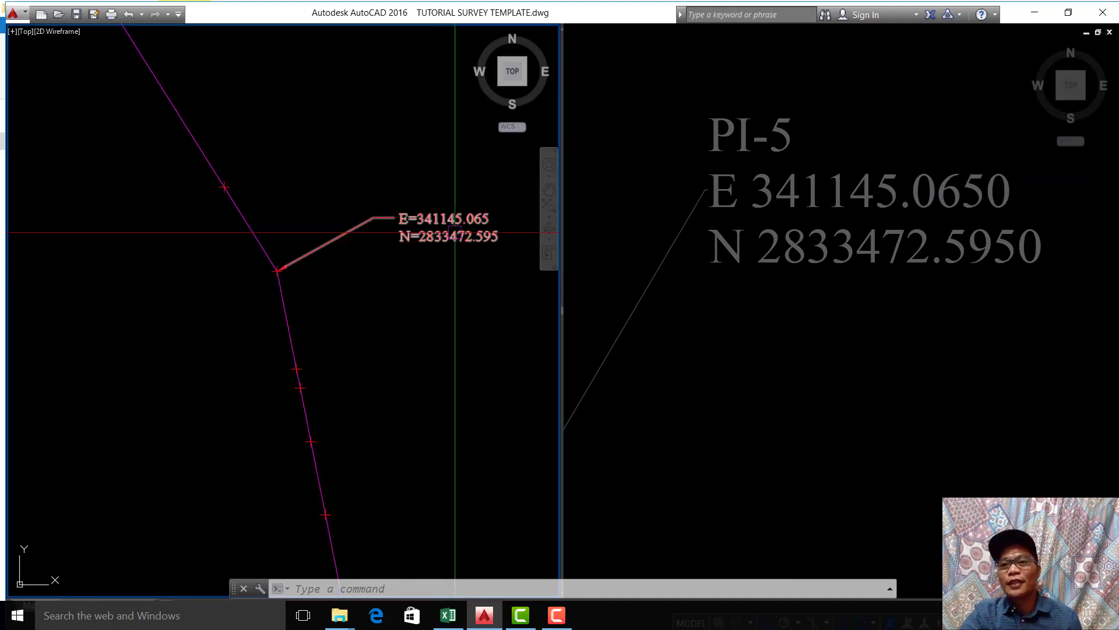
{"action": "left_click", "coordinate": [865, 296]}
{"action": "scroll", "coordinate": [866, 292], "scroll_direction": "down", "scroll_amount": 2}
{"action": "mouse_move", "coordinate": [755, 341]}
{"action": "middle_mouse_down"}
{"action": "mouse_move", "coordinate": [951, 248]}
{"action": "mouse_move", "coordinate": [915, 228]}
{"action": "middle_mouse_up"}
{"action": "scroll", "coordinate": [933, 262], "scroll_direction": "down", "scroll_amount": 2}
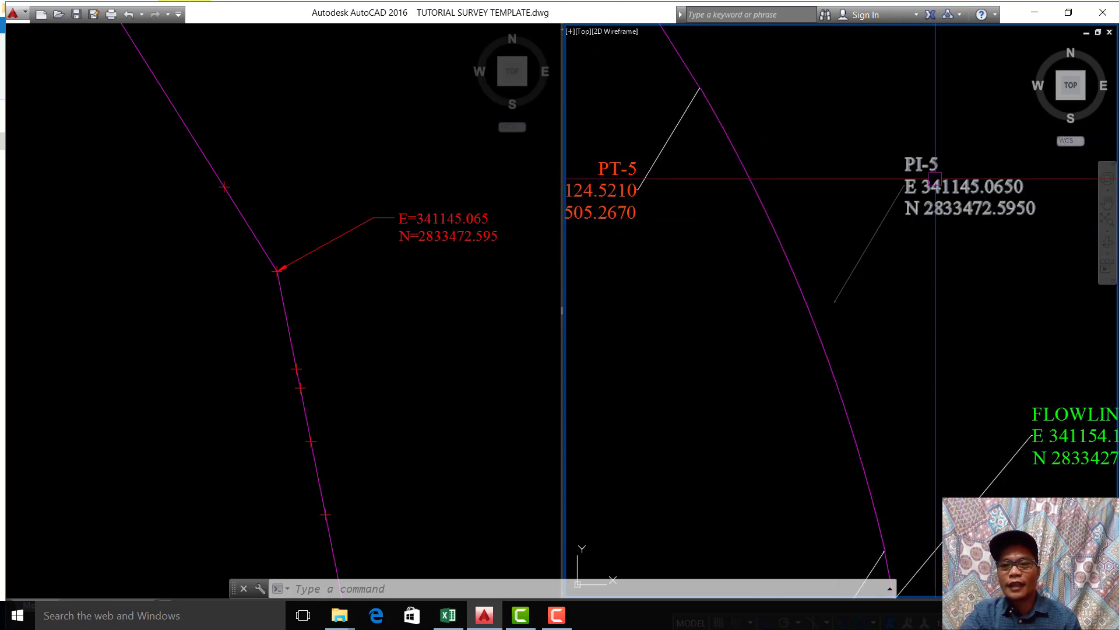
{"action": "scroll", "coordinate": [927, 184], "scroll_direction": "up", "scroll_amount": 3}
{"action": "scroll", "coordinate": [889, 229], "scroll_direction": "down", "scroll_amount": 6}
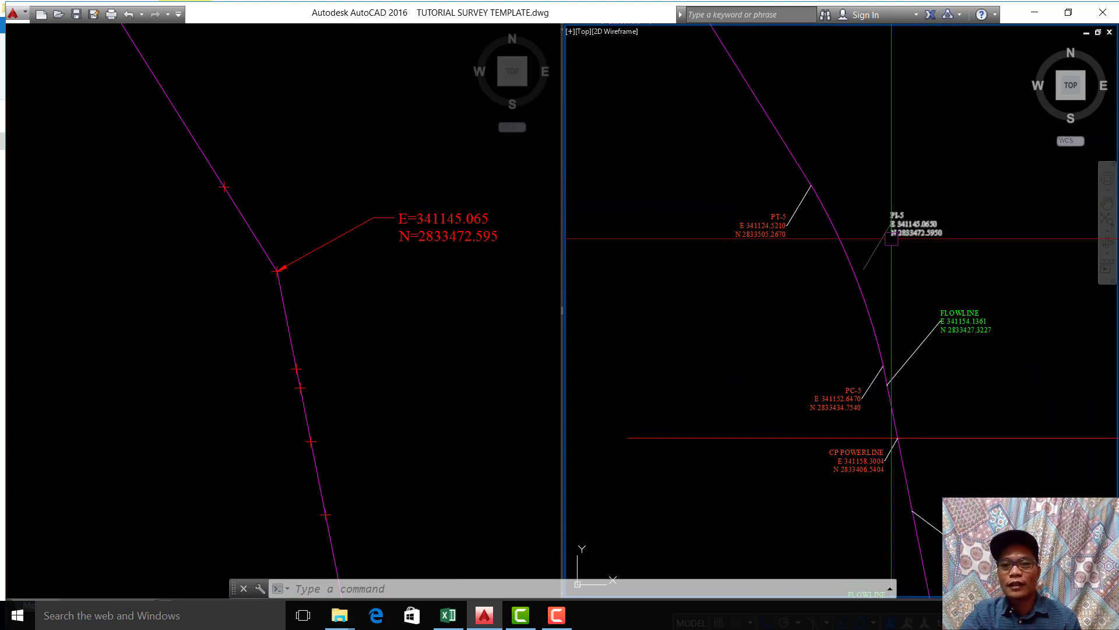
Step: Label the imported polyline's point matching PT-5 at E 341124.521, N 2833505.267 with the XY command, placing the text down and to the left with Ortho off
{"action": "scroll", "coordinate": [809, 193], "scroll_direction": "up", "scroll_amount": 2}
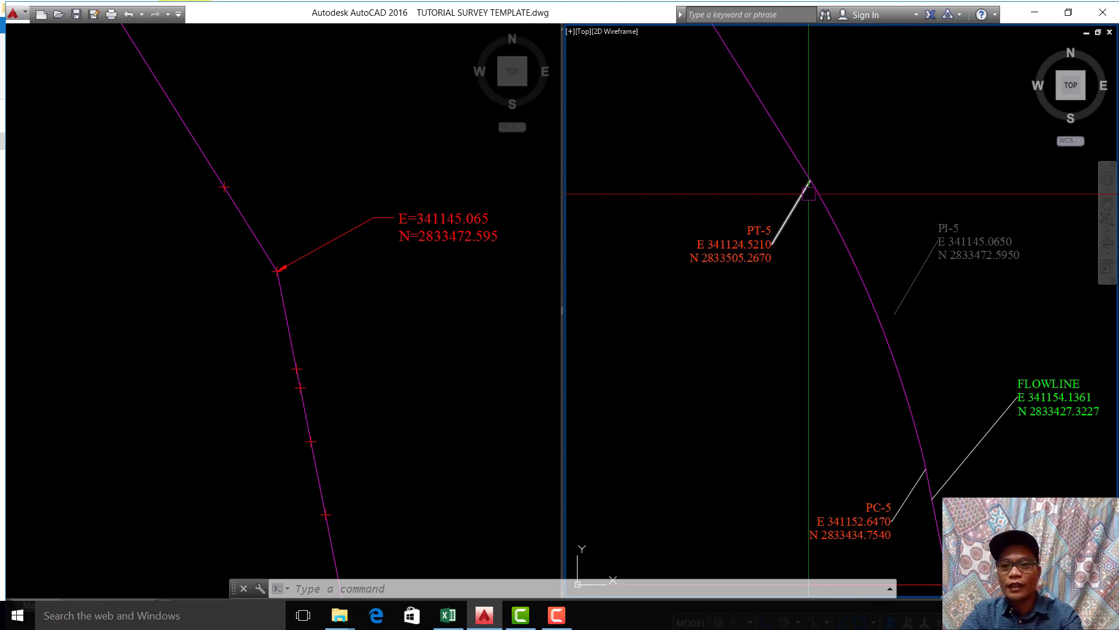
{"action": "scroll", "coordinate": [740, 271], "scroll_direction": "up", "scroll_amount": 4}
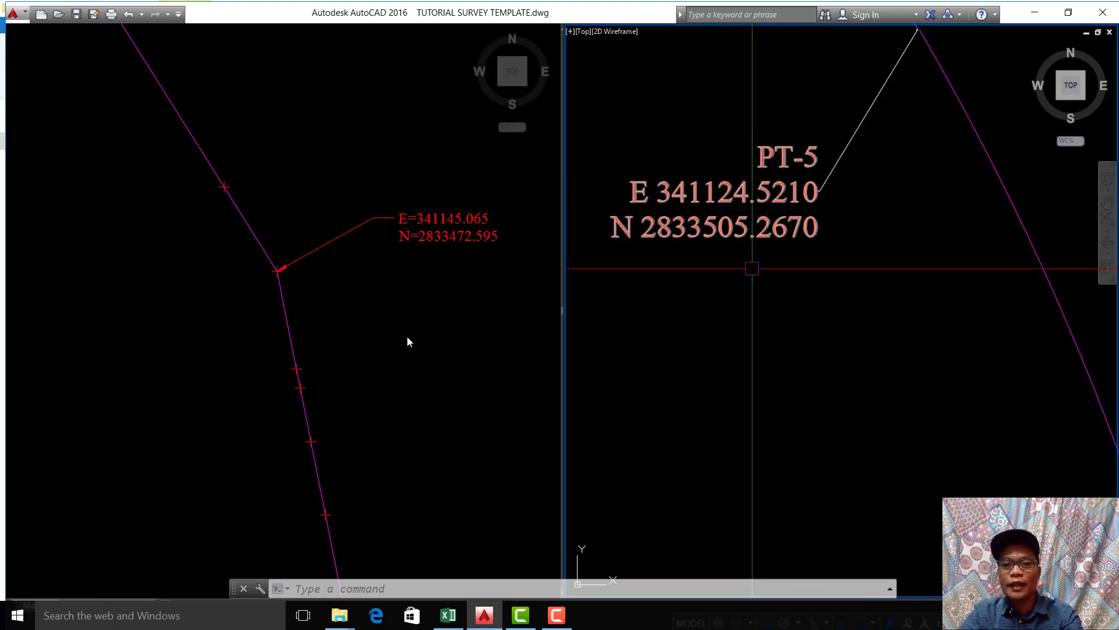
{"action": "left_click", "coordinate": [357, 313]}
{"action": "type", "text": "X"}
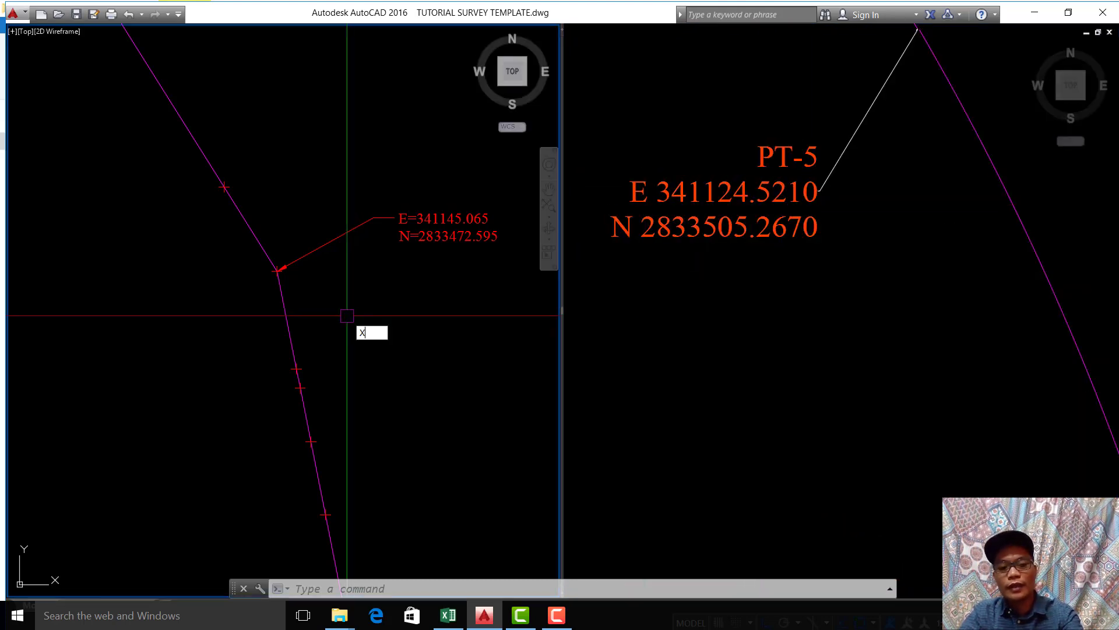
{"action": "type", "text": "Y"}
{"action": "key", "text": "Return"}
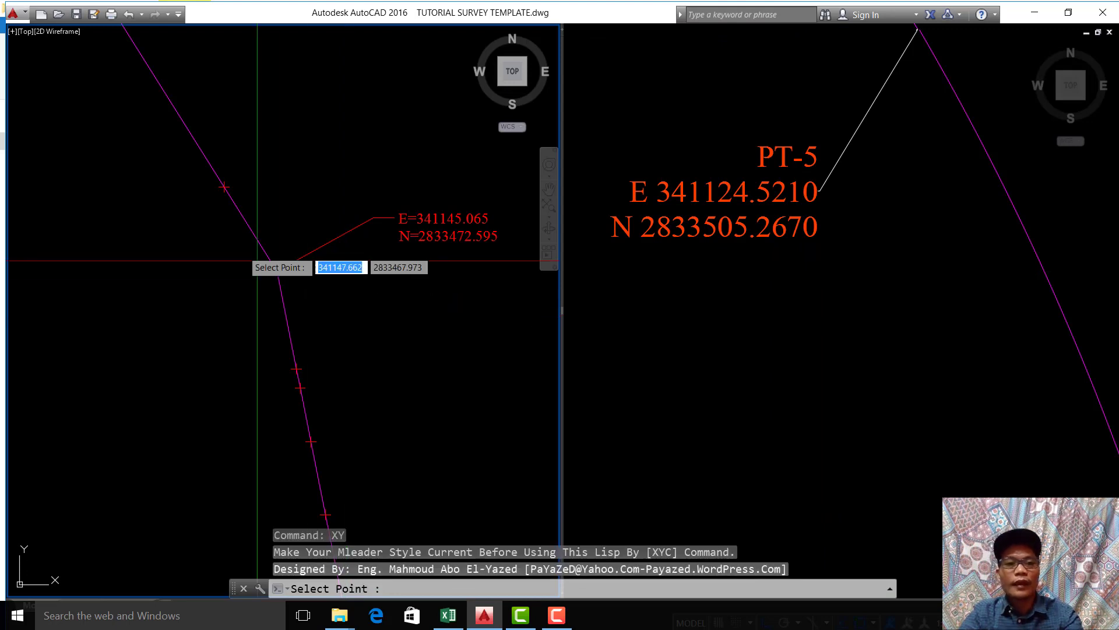
{"action": "left_click", "coordinate": [224, 187]}
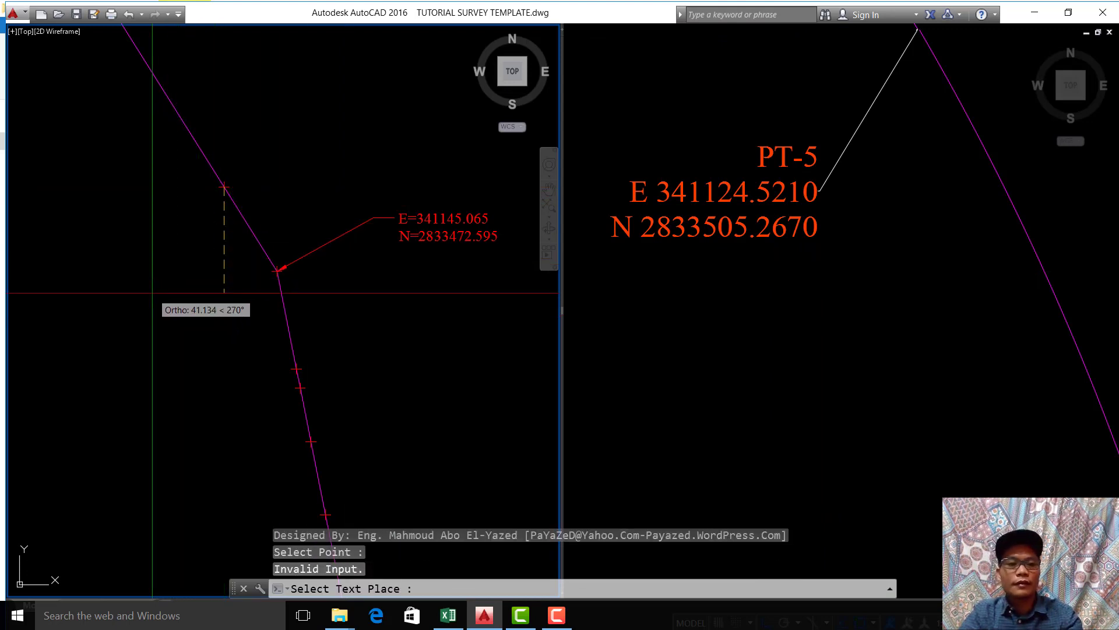
{"action": "key", "text": "F8"}
{"action": "left_click", "coordinate": [117, 288]}
{"action": "scroll", "coordinate": [116, 297], "scroll_direction": "down", "scroll_amount": 2}
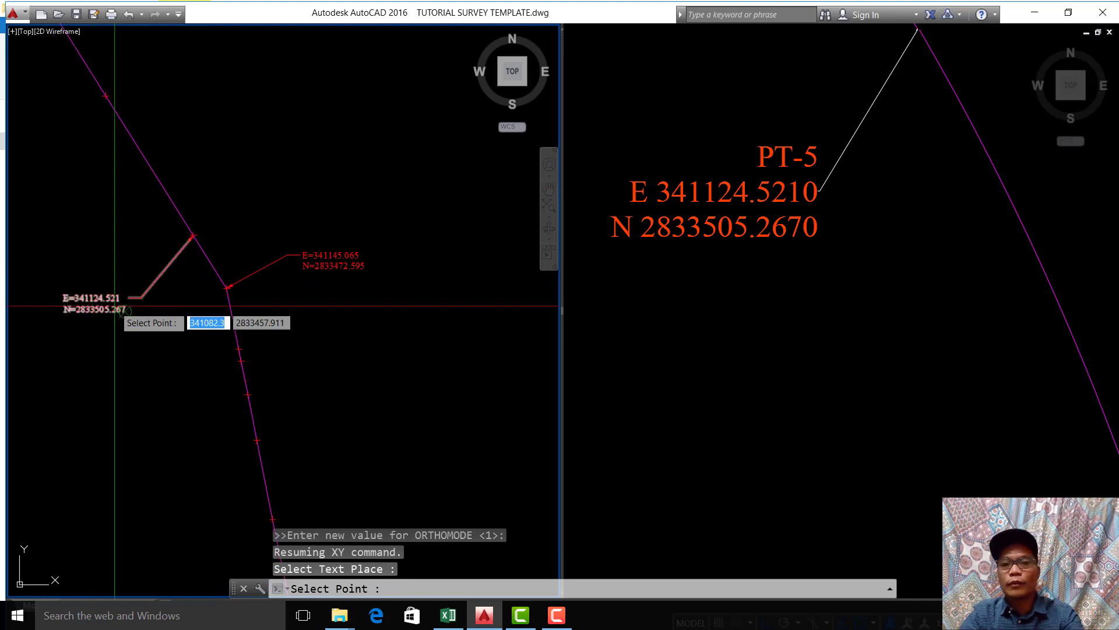
{"action": "key", "text": "Escape"}
Step: Compare the newly placed coordinate label with the original alignment's PT-5 text
{"action": "scroll", "coordinate": [115, 312], "scroll_direction": "up", "scroll_amount": 4}
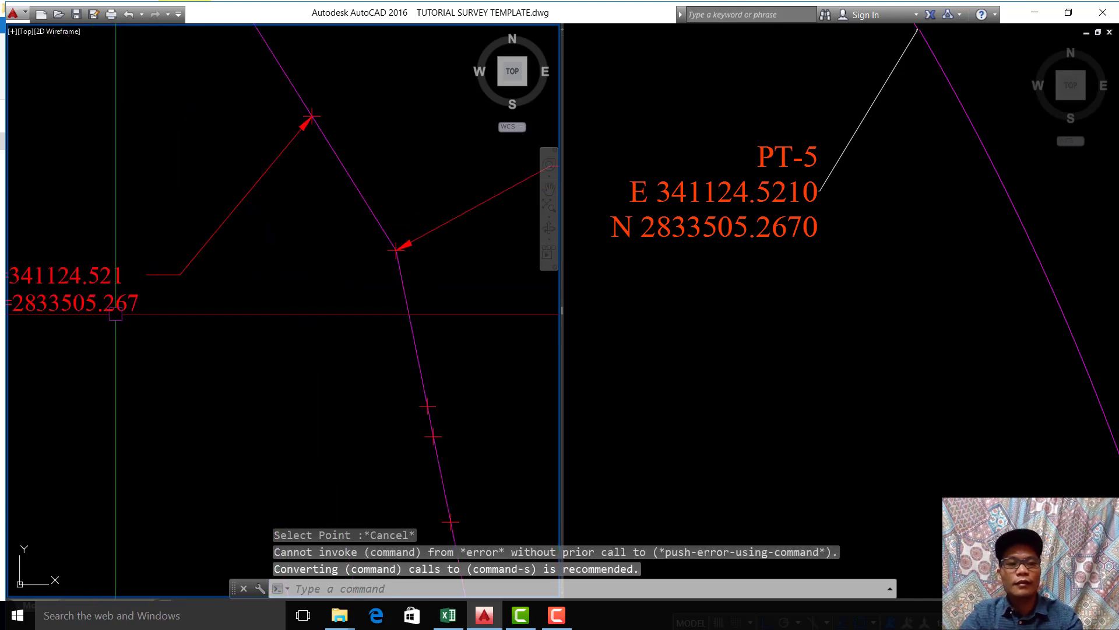
{"action": "middle_click_drag", "start_coordinate": [115, 313], "coordinate": [231, 299]}
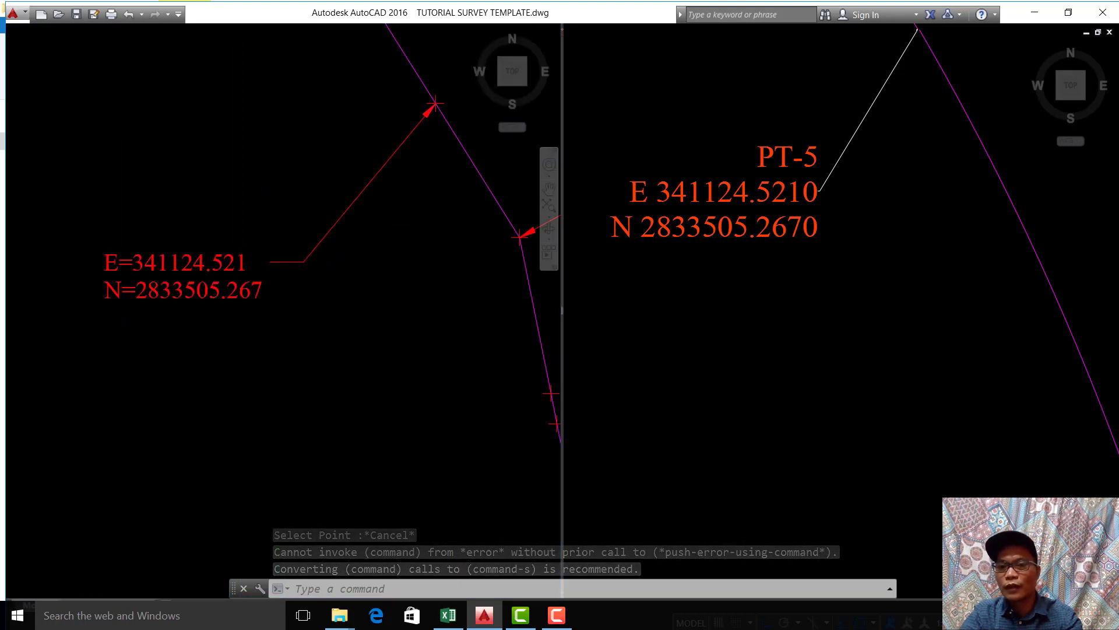
{"action": "left_click", "coordinate": [817, 187]}
{"action": "left_click", "coordinate": [157, 349]}
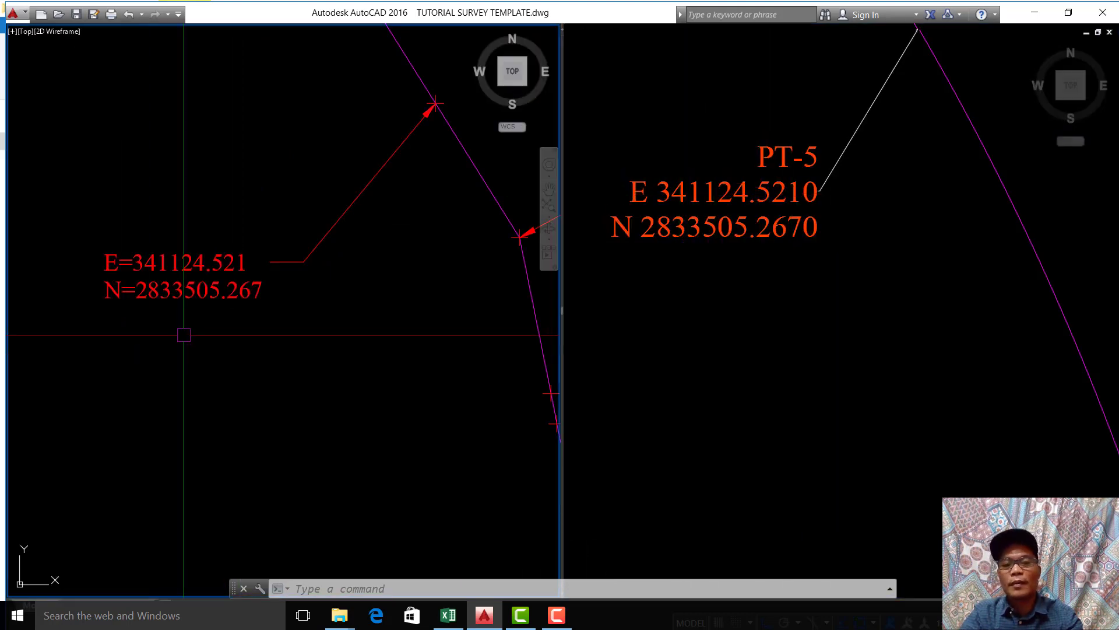
Step: Examine the full length of the imported polyline beside the original alignment, from the northern end to the southern labels
{"action": "scroll", "coordinate": [287, 196], "scroll_direction": "down", "scroll_amount": 5}
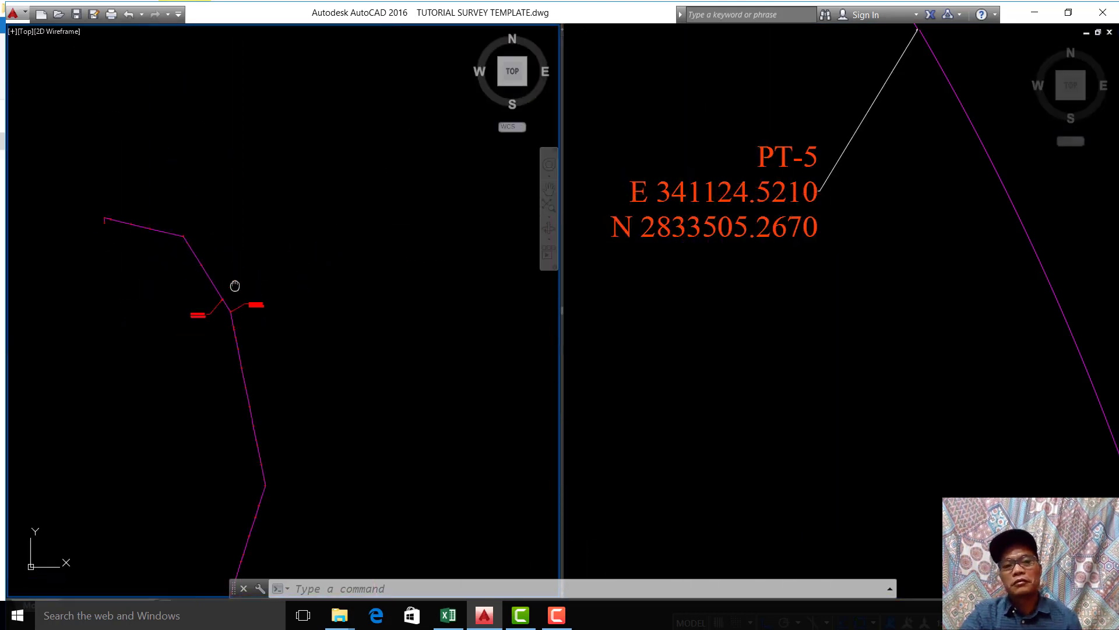
{"action": "scroll", "coordinate": [290, 202], "scroll_direction": "down", "scroll_amount": 4}
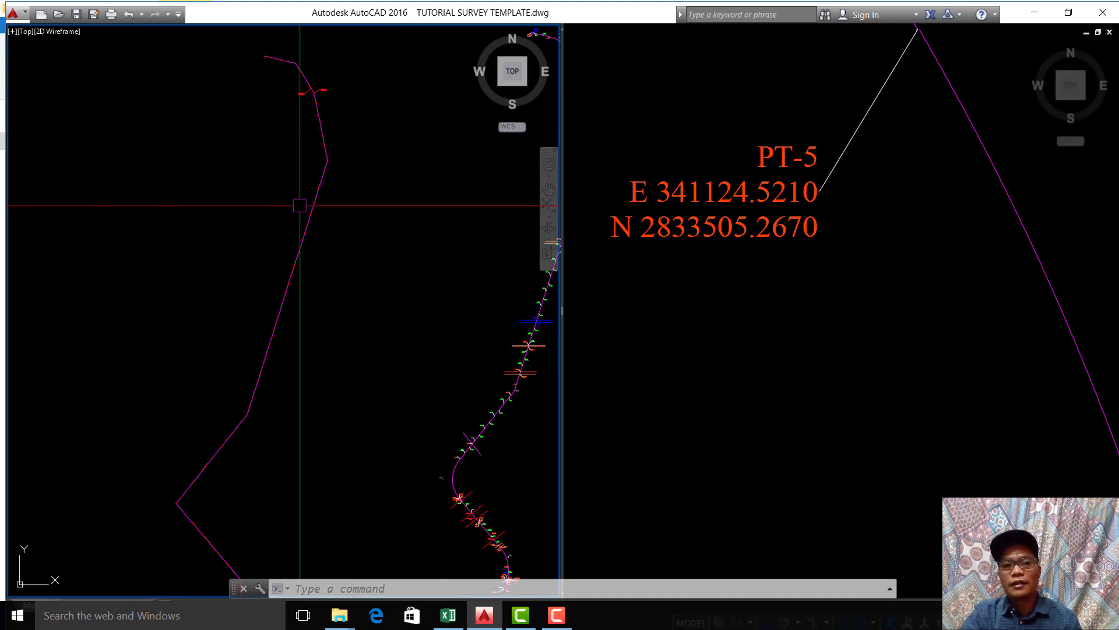
{"action": "scroll", "coordinate": [280, 422], "scroll_direction": "down", "scroll_amount": 3}
{"action": "scroll", "coordinate": [280, 422], "scroll_direction": "up", "scroll_amount": 3}
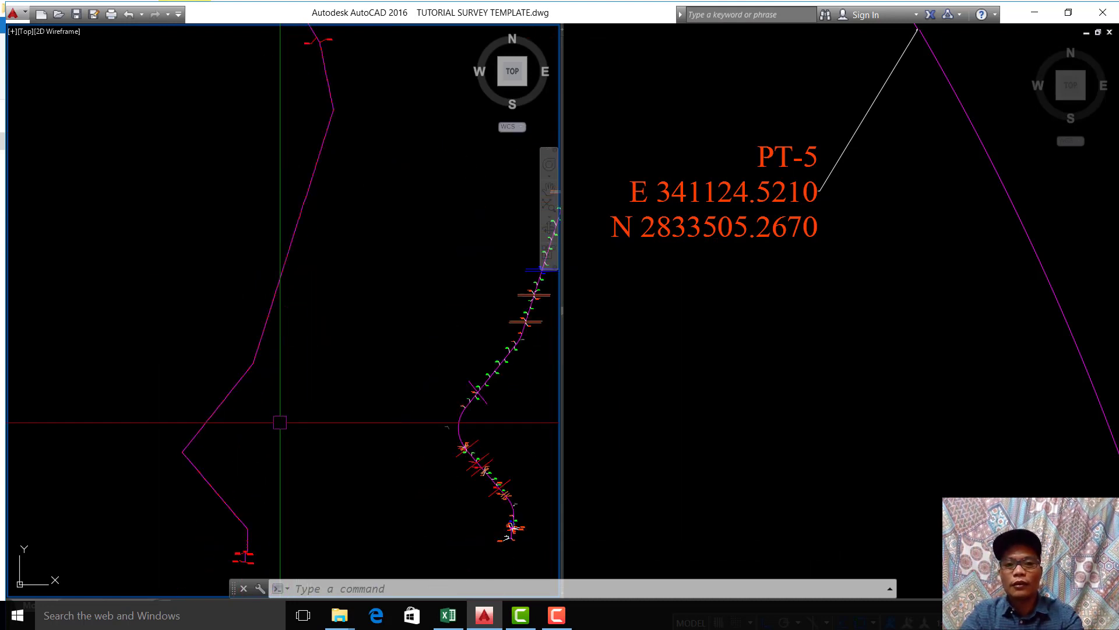
{"action": "scroll", "coordinate": [280, 422], "scroll_direction": "down", "scroll_amount": 3}
{"action": "scroll", "coordinate": [274, 421], "scroll_direction": "up", "scroll_amount": 3}
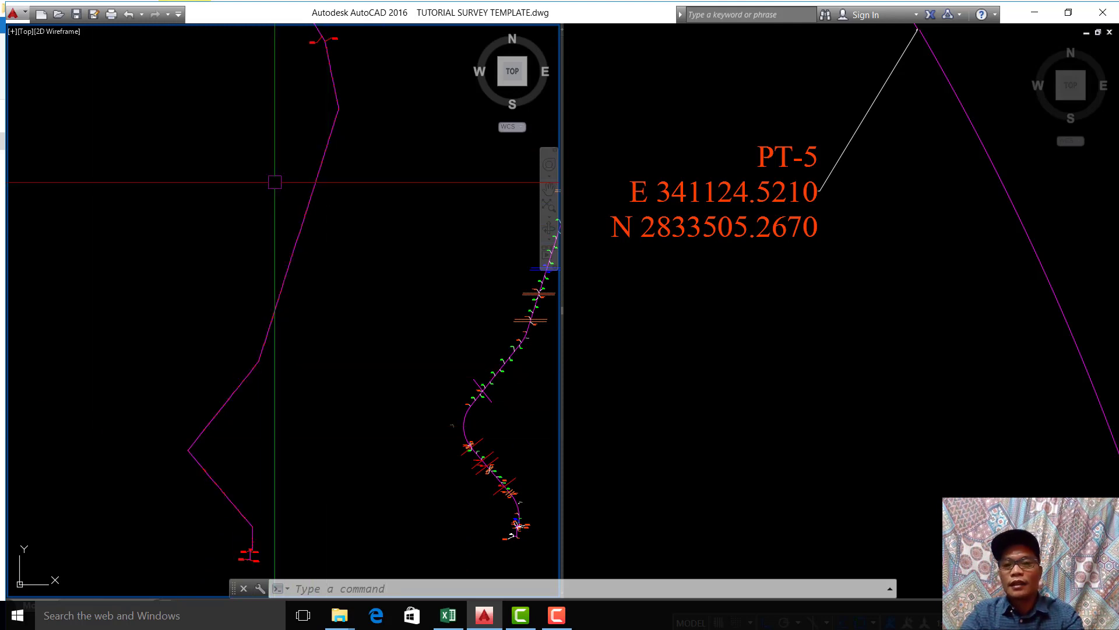
{"action": "scroll", "coordinate": [275, 182], "scroll_direction": "down", "scroll_amount": 2}
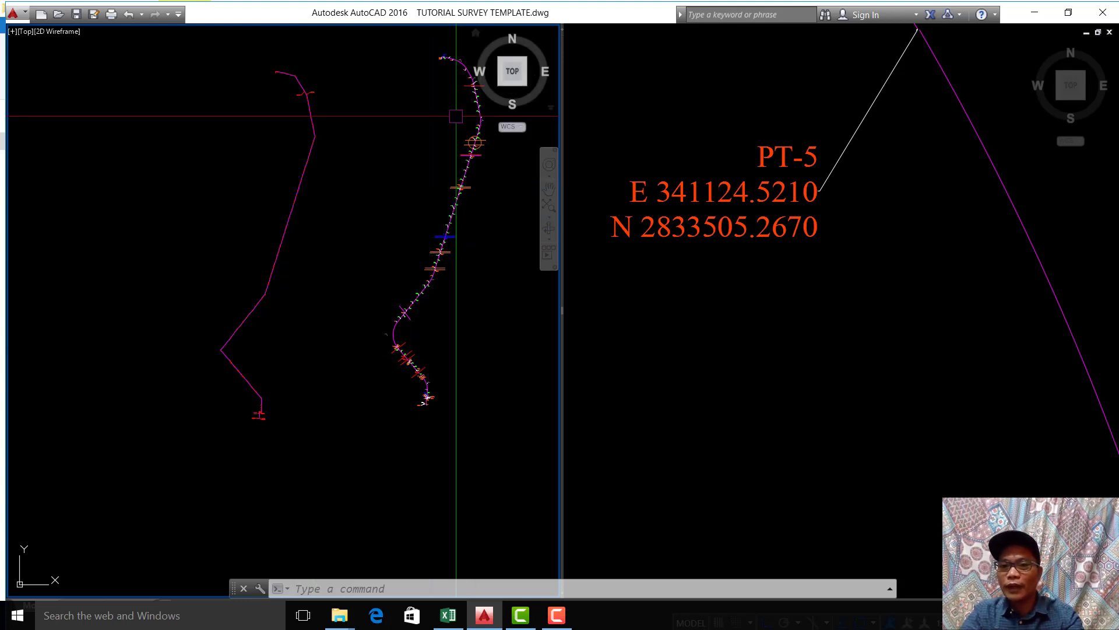
{"action": "scroll", "coordinate": [215, 414], "scroll_direction": "up", "scroll_amount": 4}
{"action": "middle_click_drag", "start_coordinate": [305, 333], "coordinate": [259, 446]}
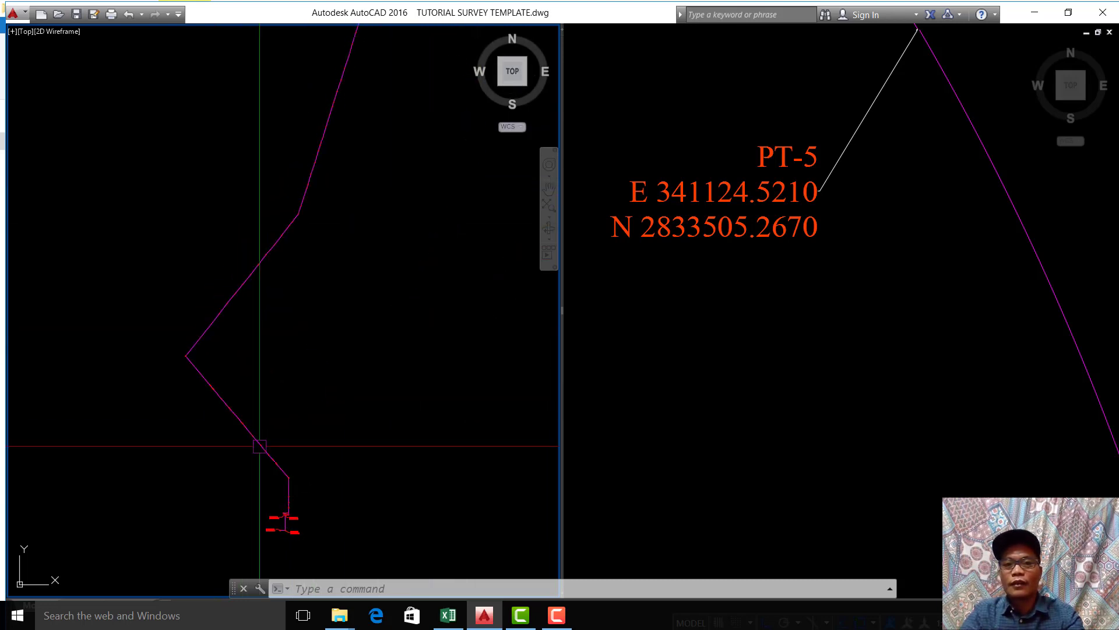
{"action": "left_click", "coordinate": [710, 378]}
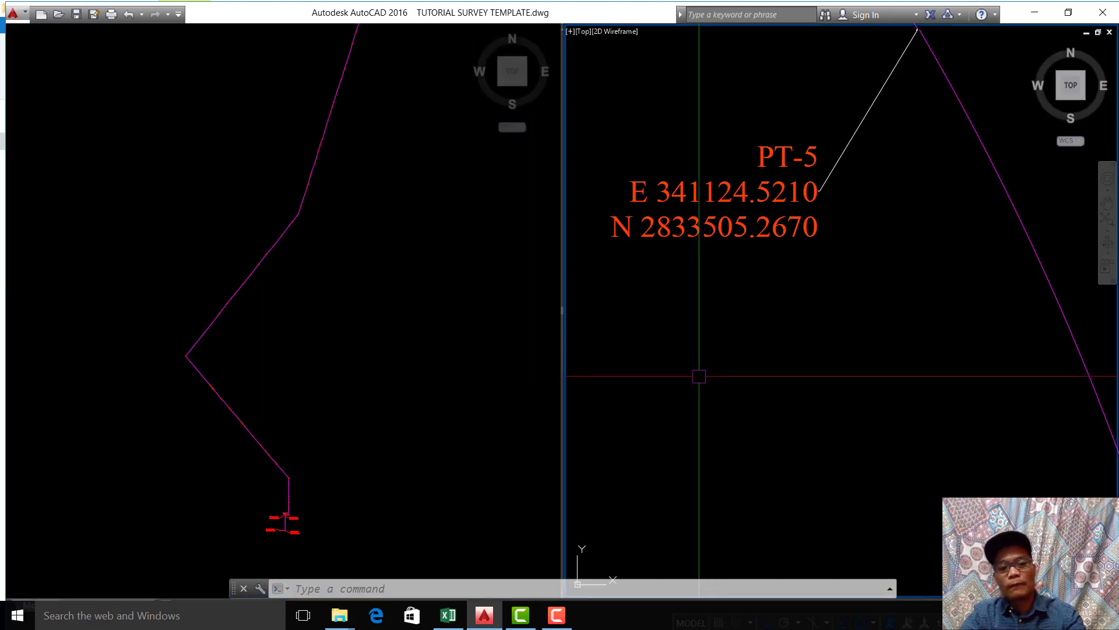
{"action": "type", "text": "VP"}
{"action": "left_click", "coordinate": [734, 402]}
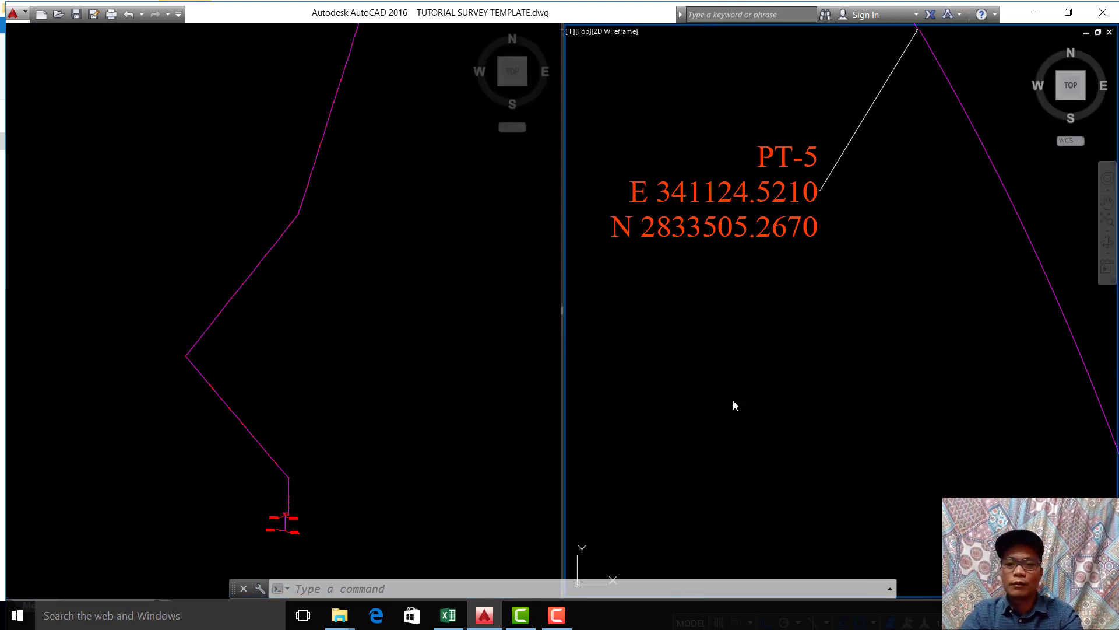
{"action": "key", "text": "Escape"}
Step: Change the model space viewport configuration to Single, keeping the view of the original alignment
{"action": "type", "text": "VP"}
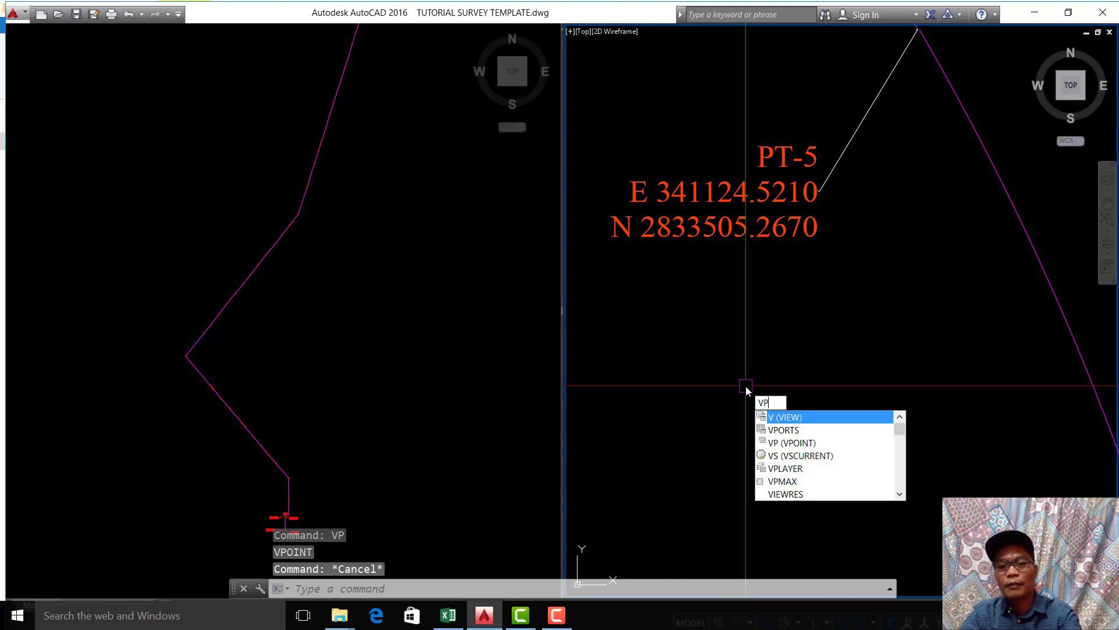
{"action": "left_click", "coordinate": [787, 429]}
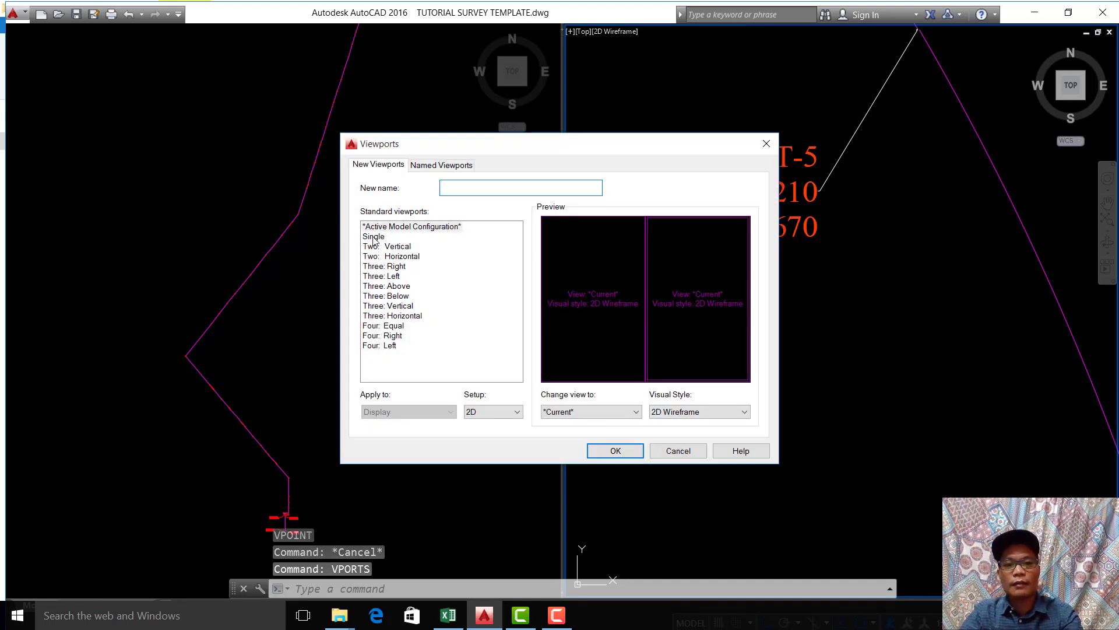
{"action": "left_click", "coordinate": [374, 237]}
{"action": "left_click", "coordinate": [628, 450]}
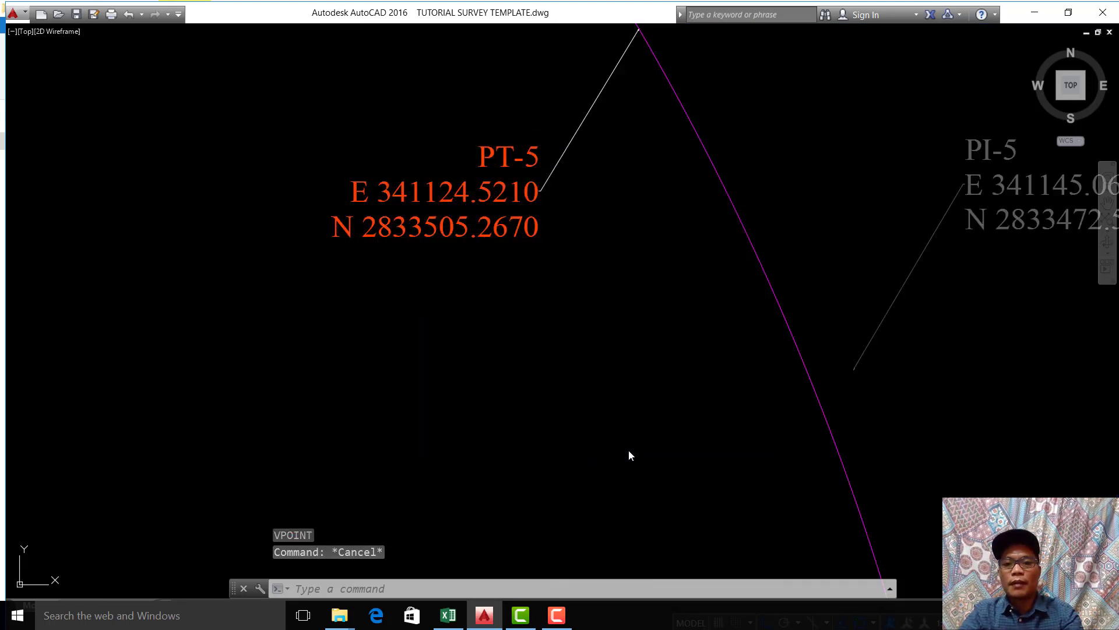
Step: Bring the imported polyline and the original alignment into one view, regenerate the drawing and save it
{"action": "scroll", "coordinate": [541, 293], "scroll_direction": "down", "scroll_amount": 15}
{"action": "mouse_move", "coordinate": [587, 279]}
{"action": "middle_mouse_down"}
{"action": "mouse_move", "coordinate": [694, 205]}
{"action": "mouse_move", "coordinate": [757, 178]}
{"action": "middle_mouse_up"}
{"action": "middle_click_drag", "start_coordinate": [664, 273], "coordinate": [738, 37]}
{"action": "mouse_move", "coordinate": [639, 238]}
{"action": "middle_mouse_down"}
{"action": "mouse_move", "coordinate": [643, 225]}
{"action": "mouse_move", "coordinate": [560, 292]}
{"action": "middle_mouse_up"}
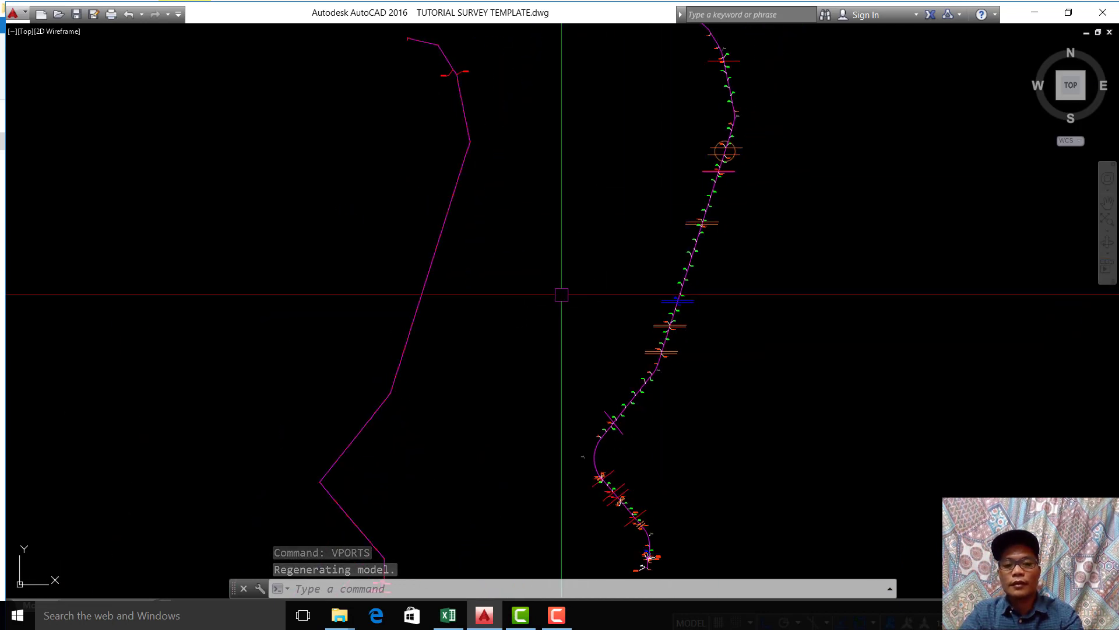
{"action": "type", "text": "re"}
{"action": "key", "text": "Return"}
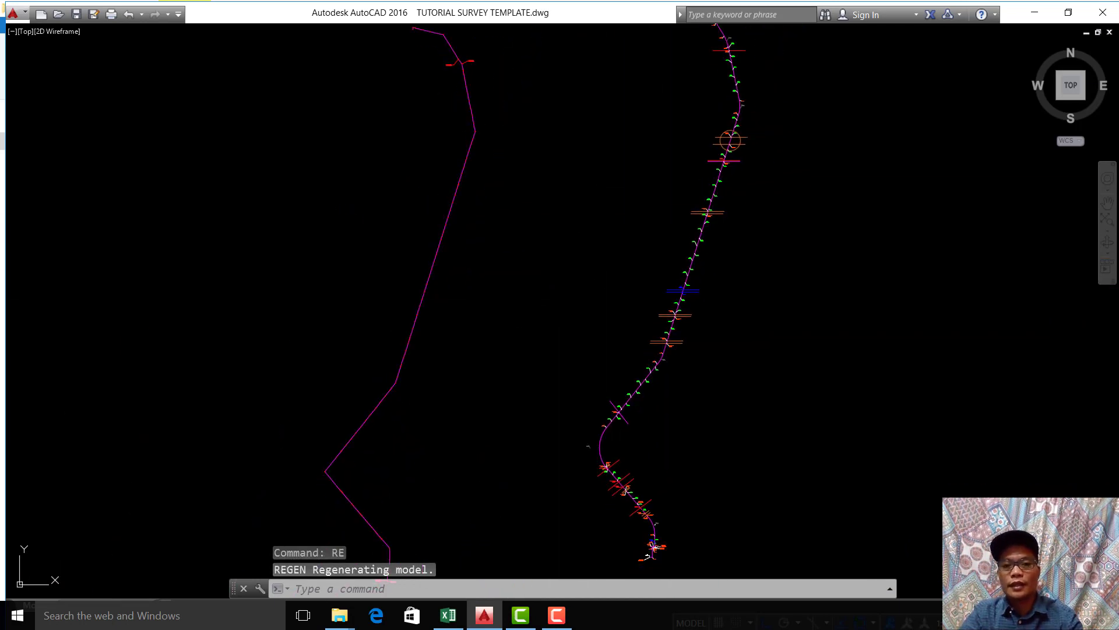
{"action": "key", "text": "ctrl+s"}
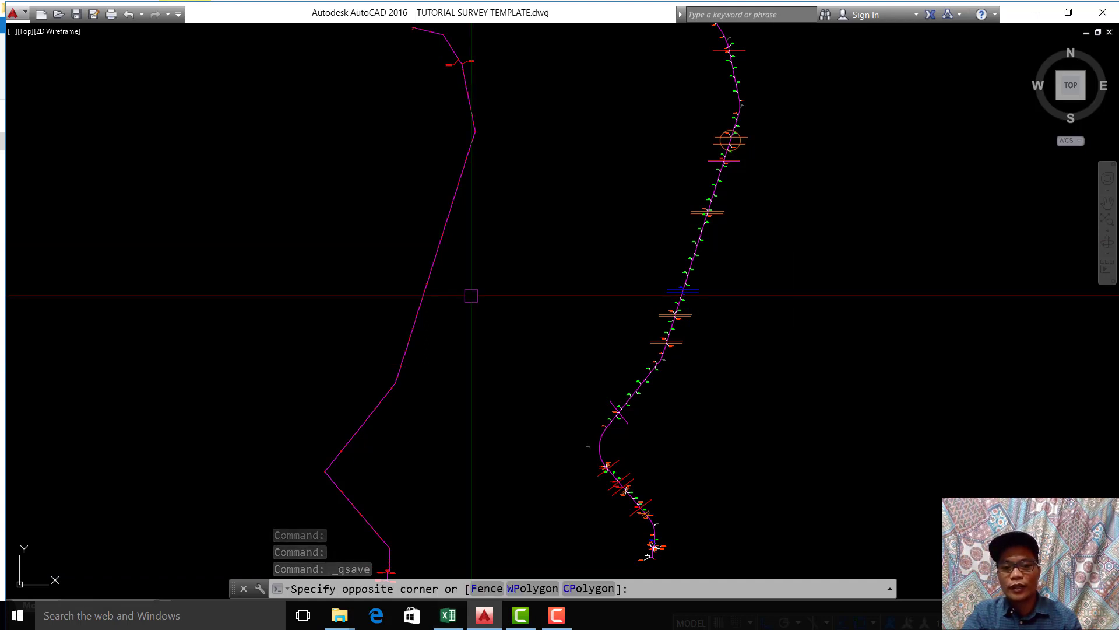
{"action": "left_click", "coordinate": [471, 295]}
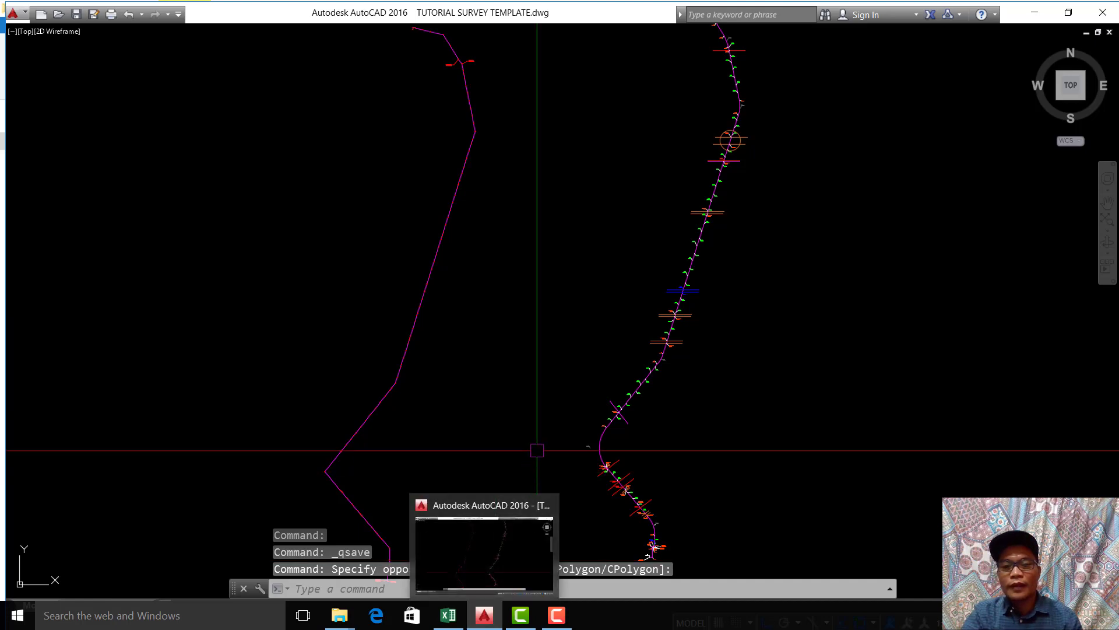
Step: Switch to the MY TUTORIALS workbook in Excel and review the polyline-formation text and the easting and northing columns
{"action": "left_click", "coordinate": [448, 615]}
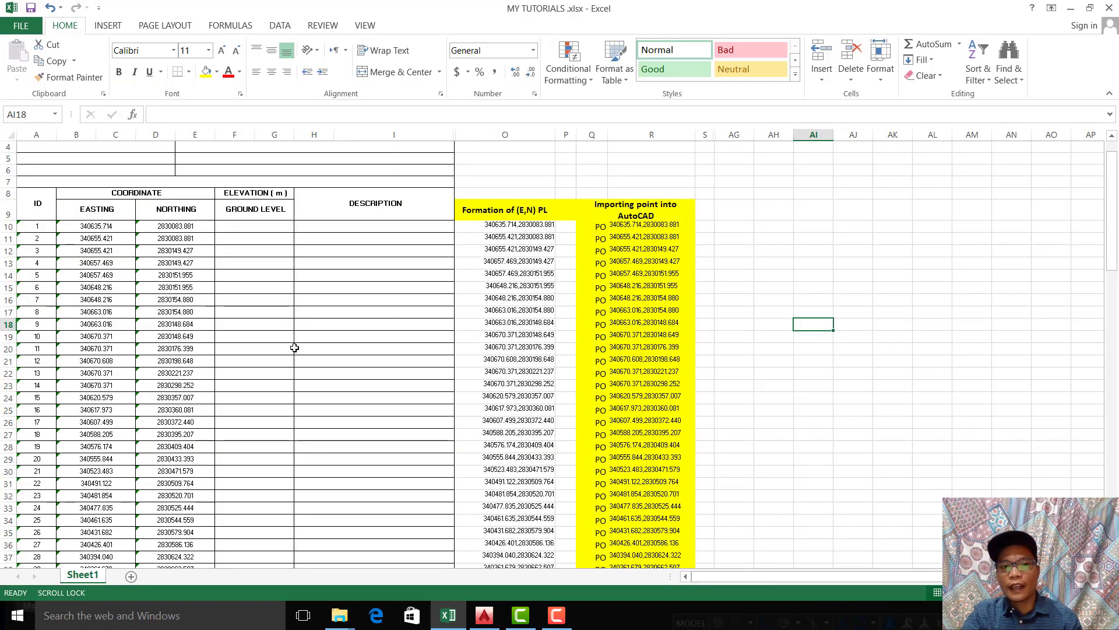
{"action": "left_click", "coordinate": [331, 350]}
{"action": "left_click", "coordinate": [880, 344]}
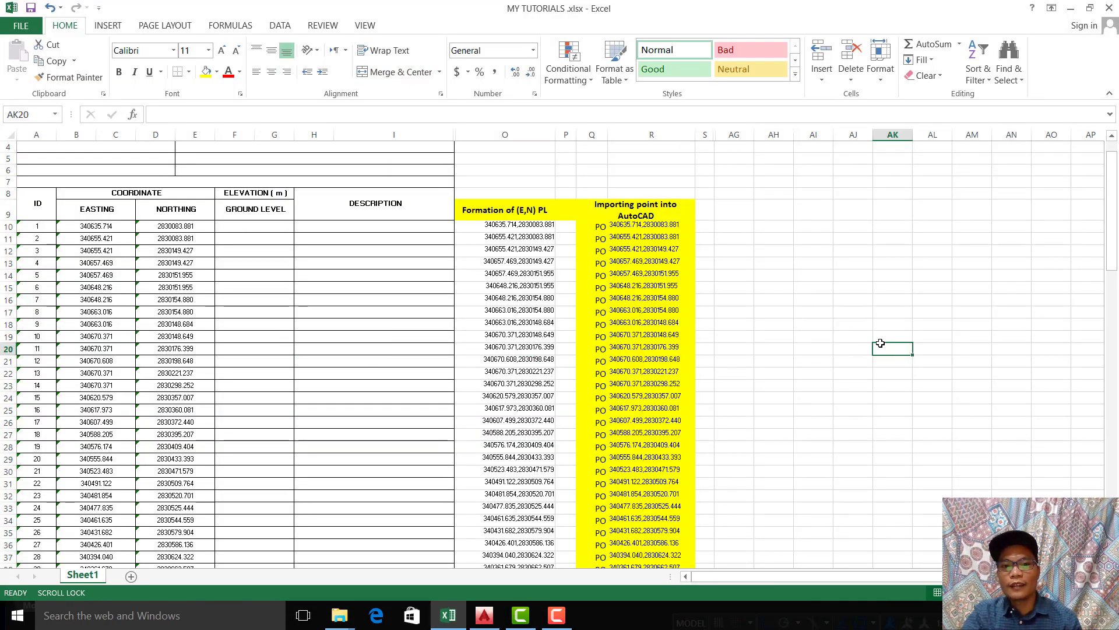
{"action": "left_click", "coordinate": [542, 228]}
{"action": "left_click", "coordinate": [727, 227]}
{"action": "left_click", "coordinate": [283, 262]}
{"action": "left_click", "coordinate": [107, 229]}
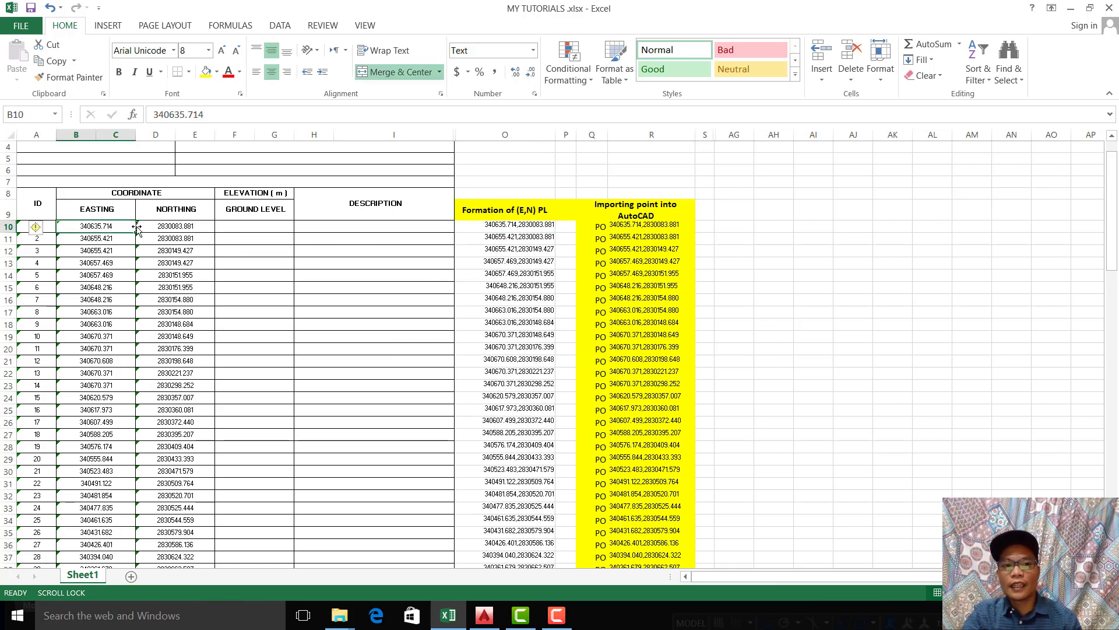
{"action": "left_click", "coordinate": [271, 267]}
{"action": "left_click", "coordinate": [418, 297]}
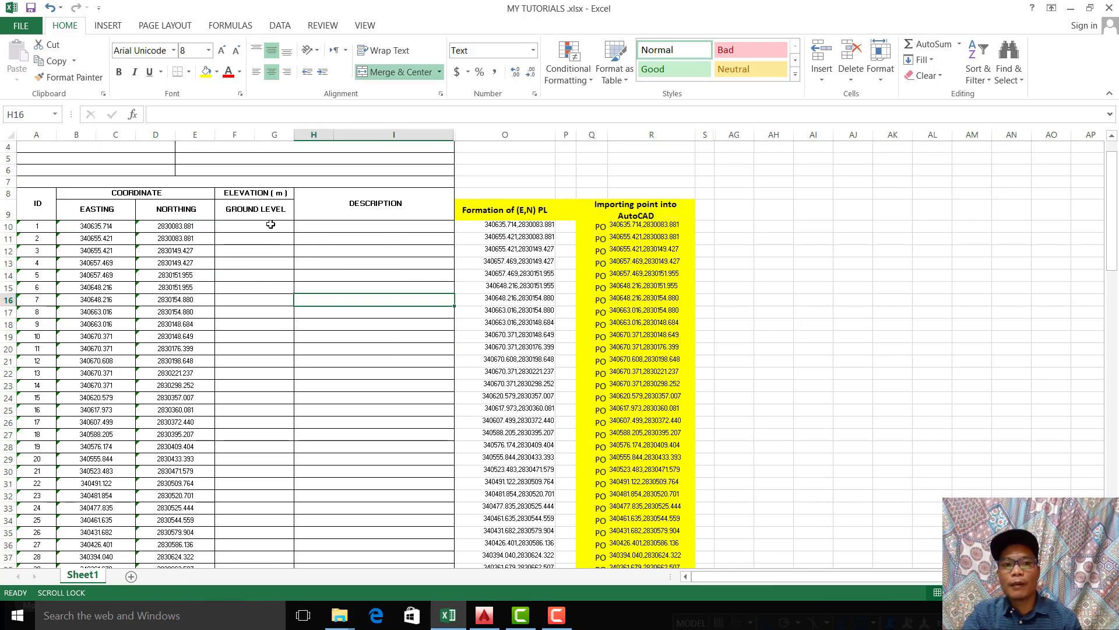
Step: Review the Ground Level elevation column down the coordinate table
{"action": "left_click", "coordinate": [233, 264]}
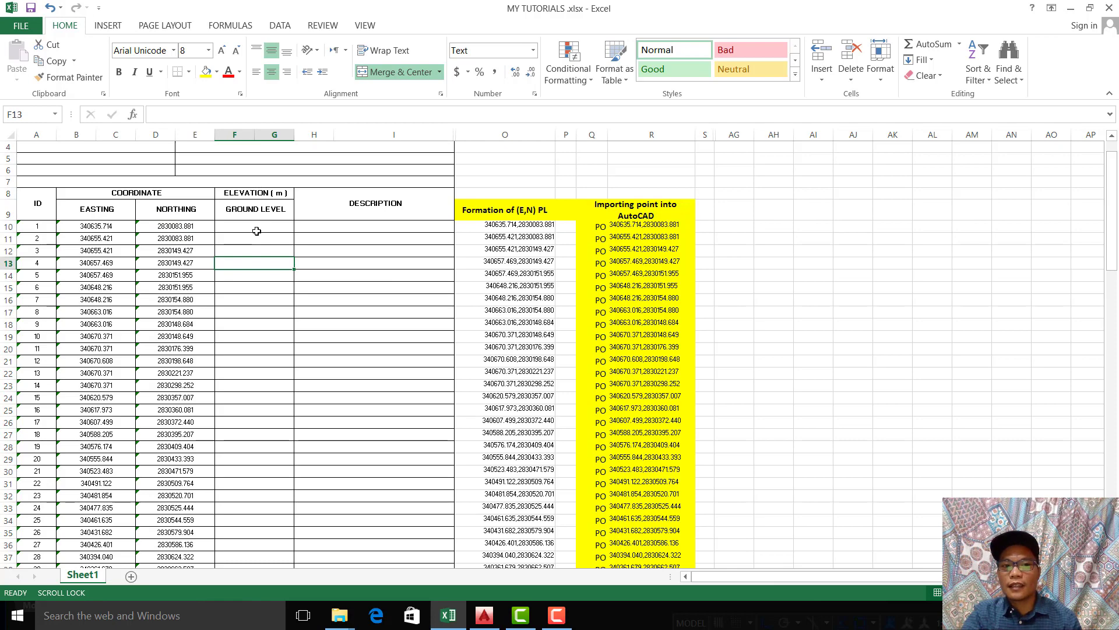
{"action": "left_click_drag", "start_coordinate": [251, 324], "coordinate": [262, 576]}
{"action": "left_click", "coordinate": [372, 449]}
{"action": "scroll", "coordinate": [372, 448], "scroll_direction": "up", "scroll_amount": 4}
{"action": "left_click_drag", "start_coordinate": [259, 262], "coordinate": [253, 533]}
{"action": "left_click", "coordinate": [338, 430]}
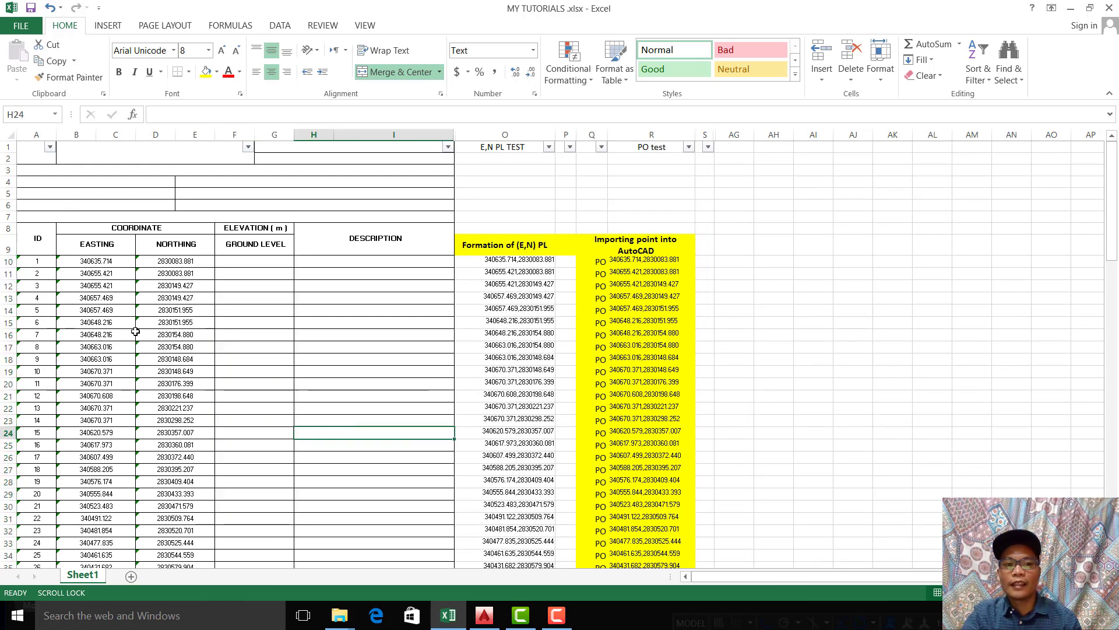
Step: Review row 10's easting and northing, its concatenated E,N polyline text and its PO point text, and return to AutoCAD
{"action": "left_click", "coordinate": [286, 301]}
{"action": "left_click_drag", "start_coordinate": [102, 264], "coordinate": [209, 264]}
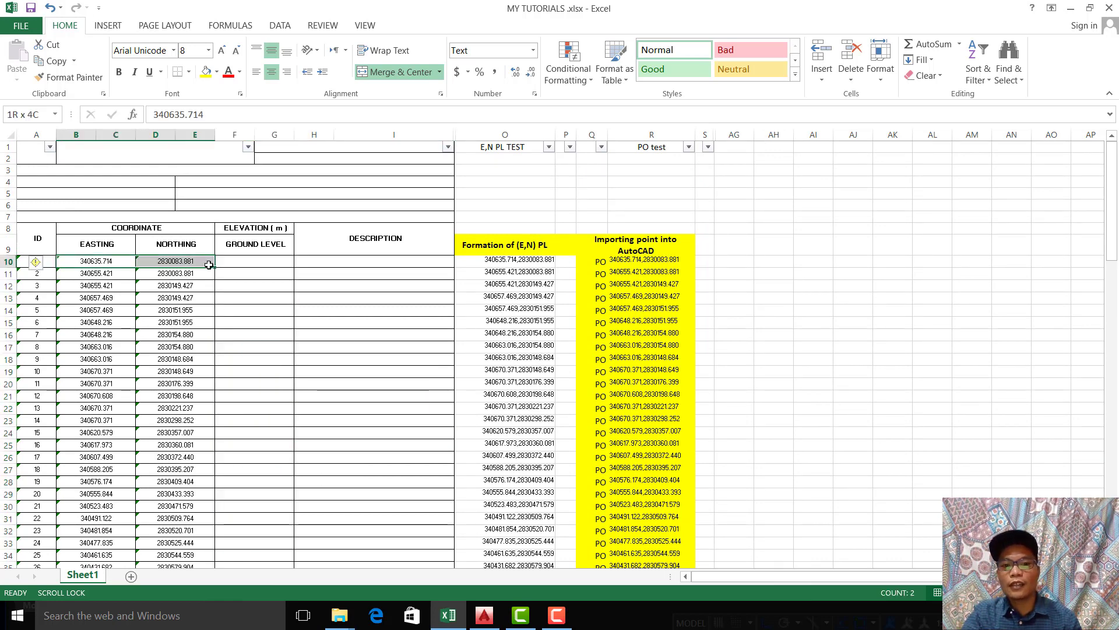
{"action": "left_click", "coordinate": [373, 322]}
{"action": "left_click_drag", "start_coordinate": [498, 261], "coordinate": [552, 263]}
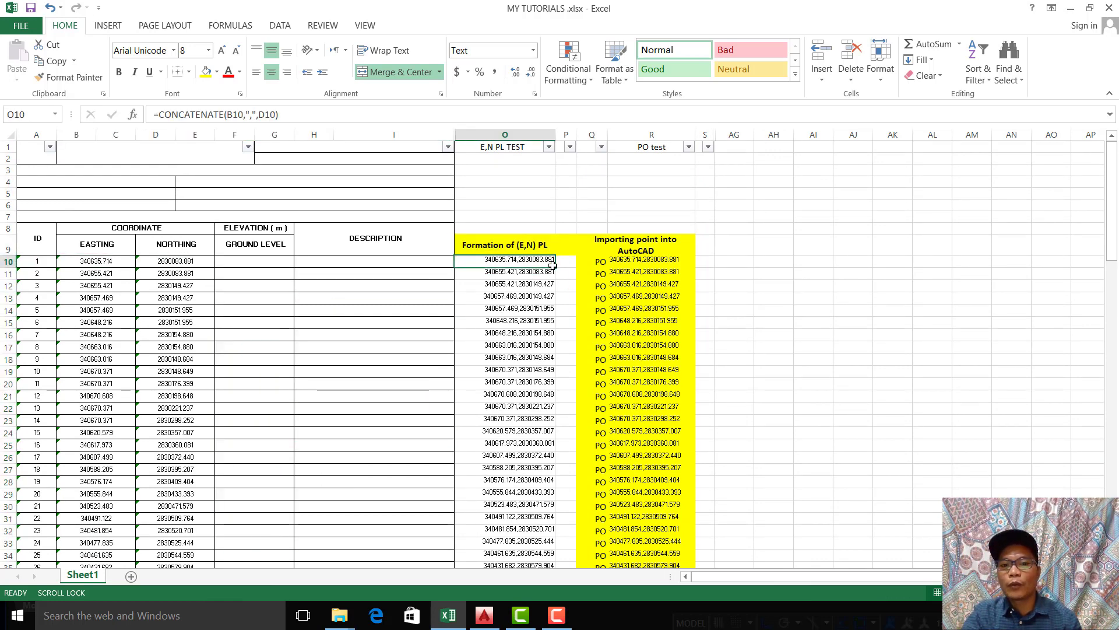
{"action": "left_click", "coordinate": [745, 310]}
{"action": "left_click", "coordinate": [855, 243]}
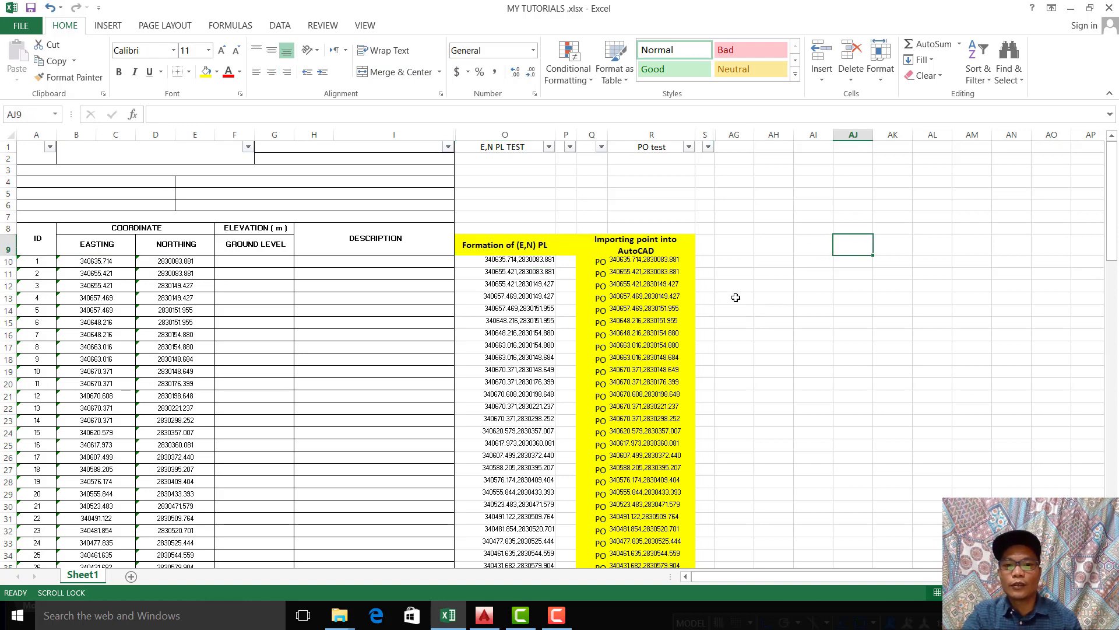
{"action": "left_click", "coordinate": [489, 260]}
{"action": "left_click", "coordinate": [723, 291]}
{"action": "left_click", "coordinate": [649, 264]}
{"action": "left_click", "coordinate": [759, 279]}
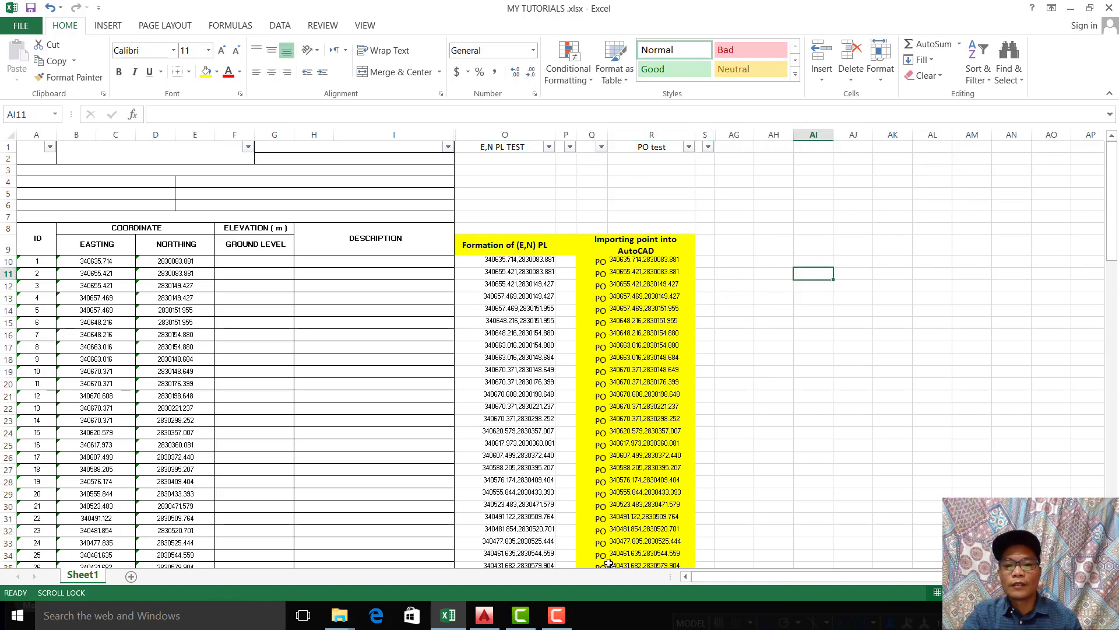
{"action": "left_click", "coordinate": [493, 613]}
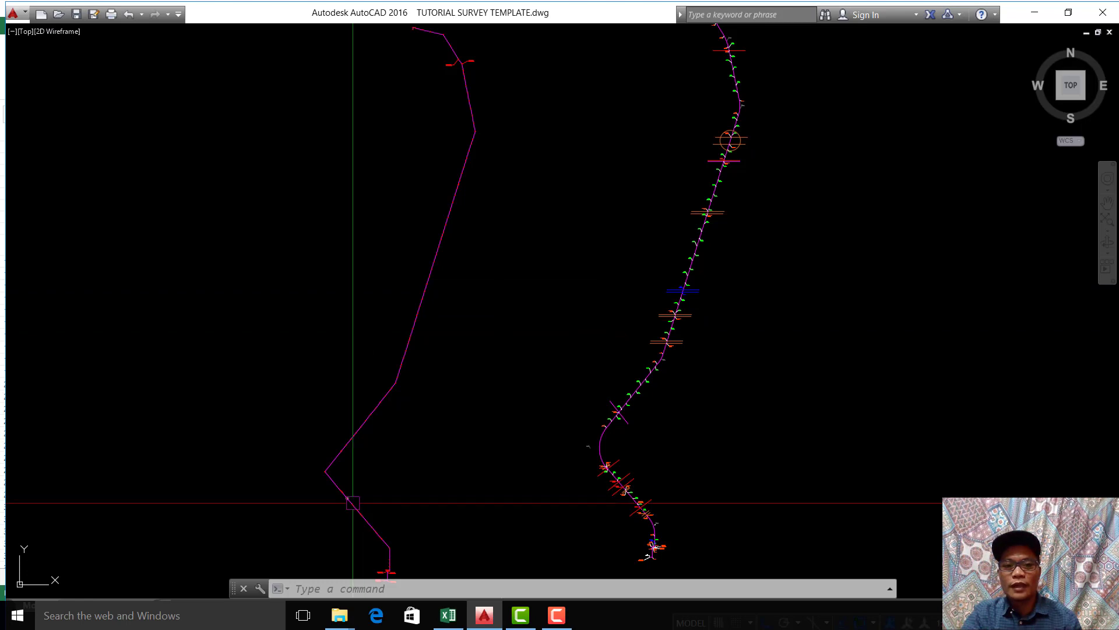
{"action": "scroll", "coordinate": [705, 155], "scroll_direction": "down", "scroll_amount": 3}
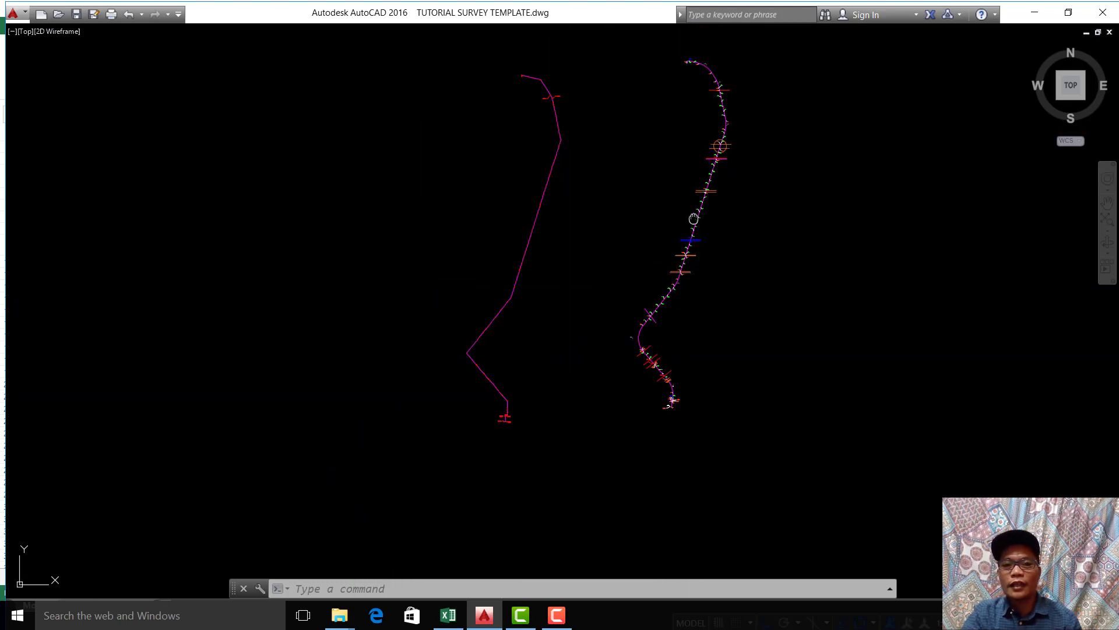
{"action": "scroll", "coordinate": [674, 280], "scroll_direction": "up", "scroll_amount": 3}
{"action": "middle_click_drag", "start_coordinate": [617, 254], "coordinate": [582, 299]}
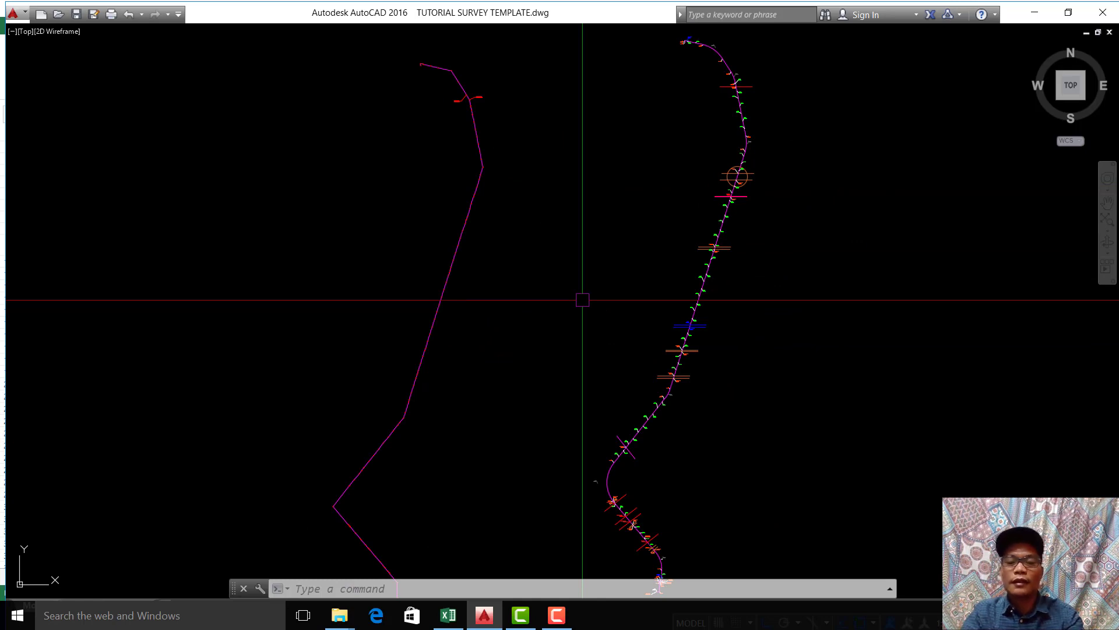
{"action": "scroll", "coordinate": [582, 300], "scroll_direction": "down", "scroll_amount": 3}
{"action": "scroll", "coordinate": [553, 289], "scroll_direction": "up", "scroll_amount": 3}
{"action": "middle_click_drag", "start_coordinate": [553, 289], "coordinate": [554, 282]}
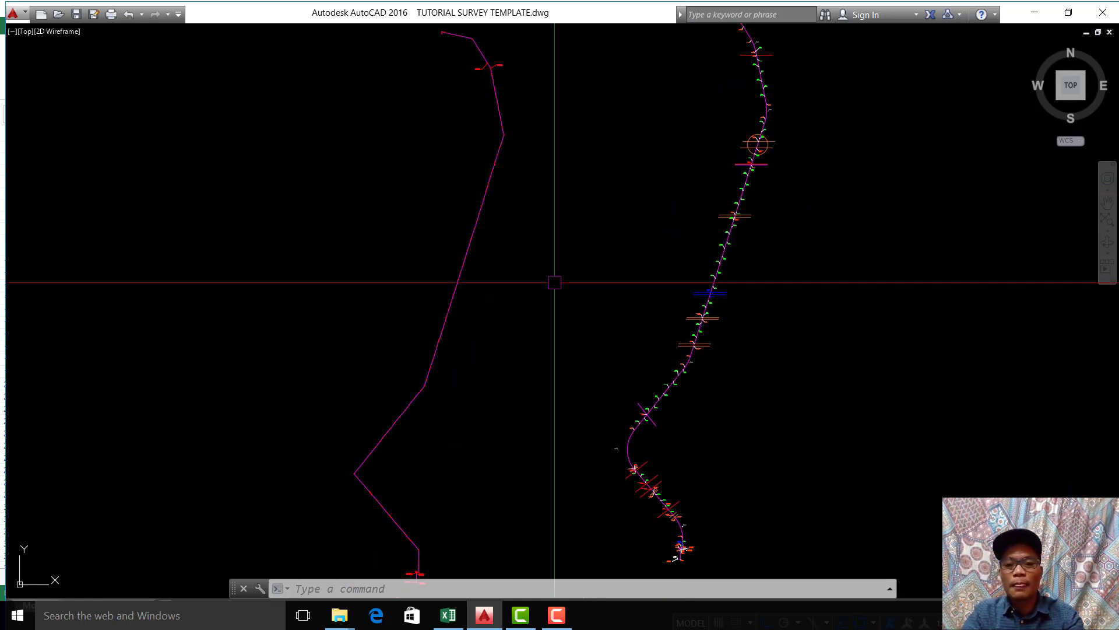
{"action": "scroll", "coordinate": [554, 282], "scroll_direction": "down", "scroll_amount": 2}
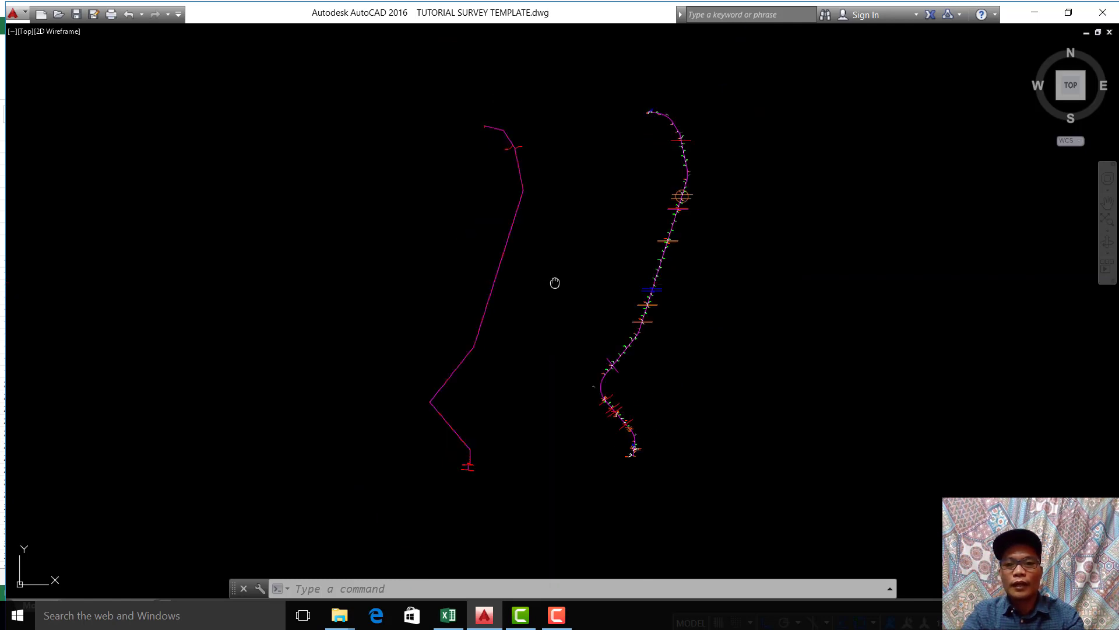
{"action": "scroll", "coordinate": [555, 282], "scroll_direction": "up", "scroll_amount": 4}
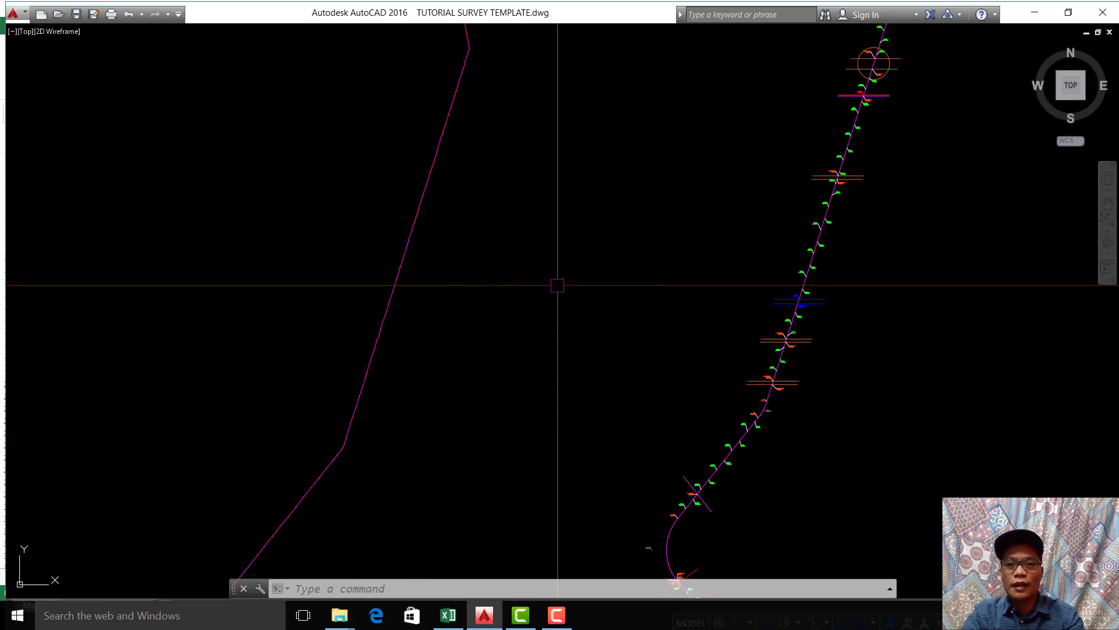
{"action": "scroll", "coordinate": [556, 286], "scroll_direction": "down", "scroll_amount": 2}
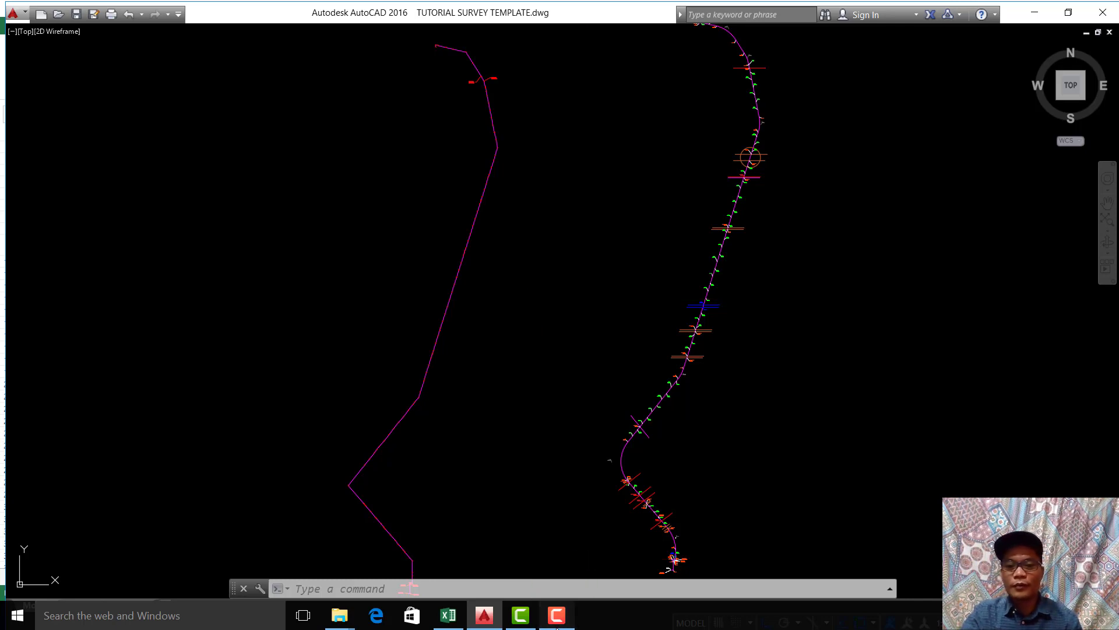
{"action": "left_click", "coordinate": [556, 615]}
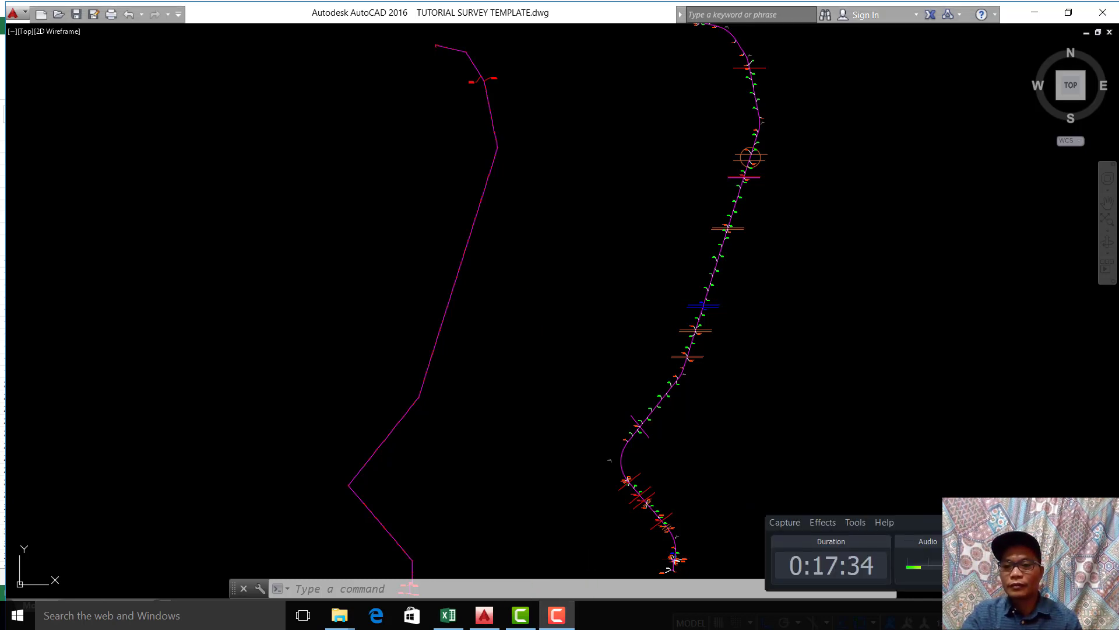